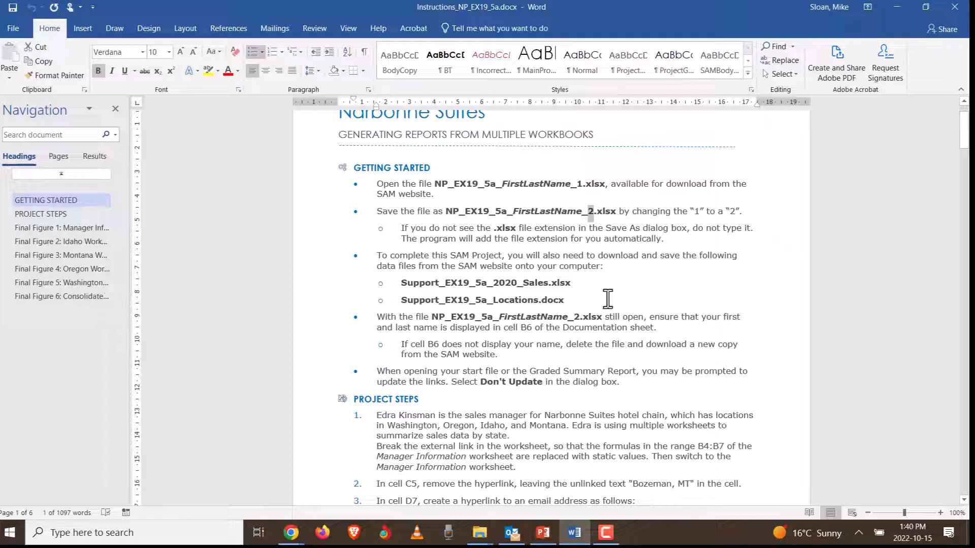
Read the Getting Started instructions on file names and required support files for the Narbonne Suites project
click(607, 298)
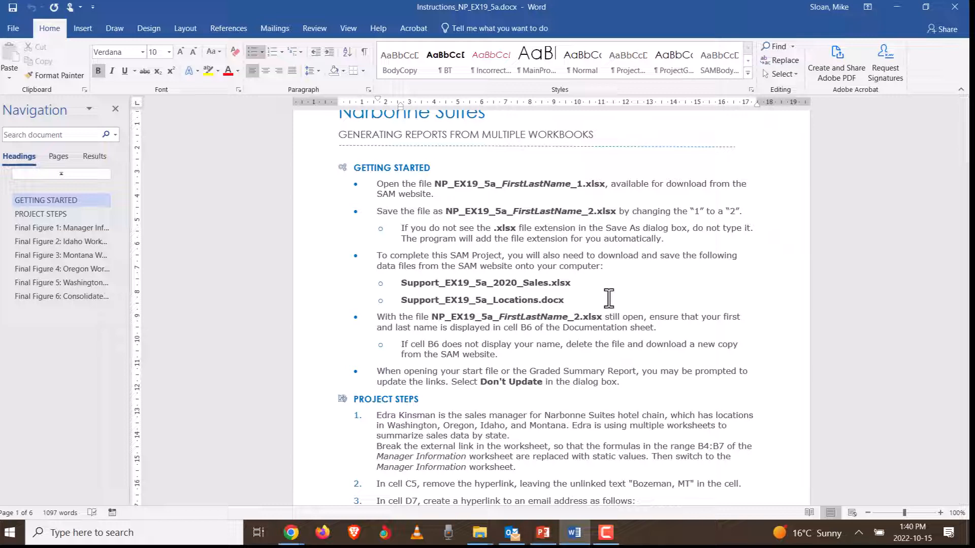
scroll(607, 299, down, 1)
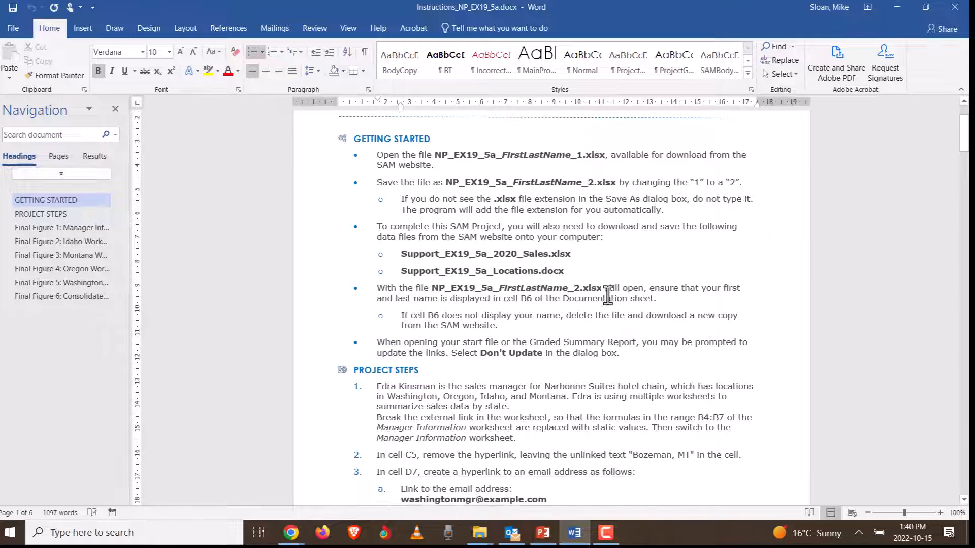
scroll(608, 298, up, 3)
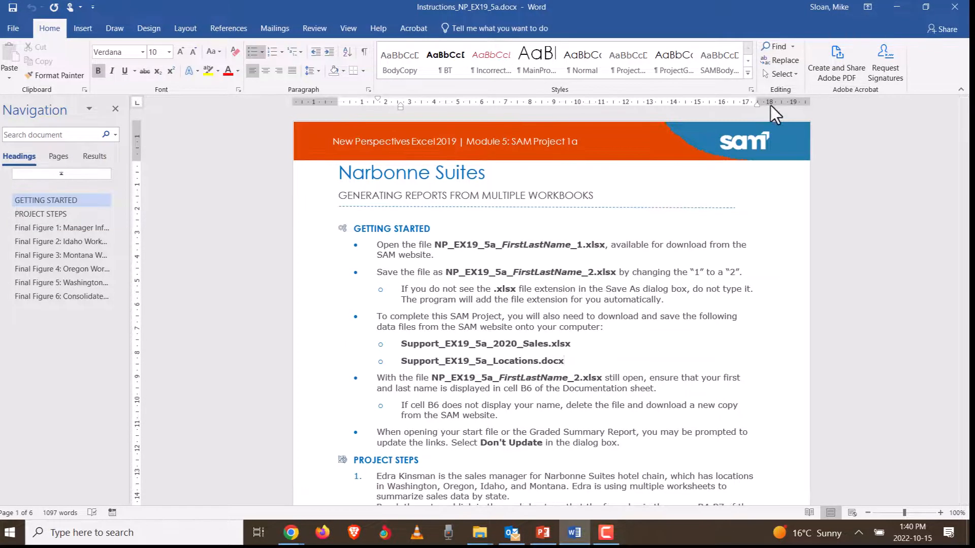
Switch to the Week 7 Instructions & Resources page in Chrome and review the Week 7 Excel Topics list
key(alt+Tab)
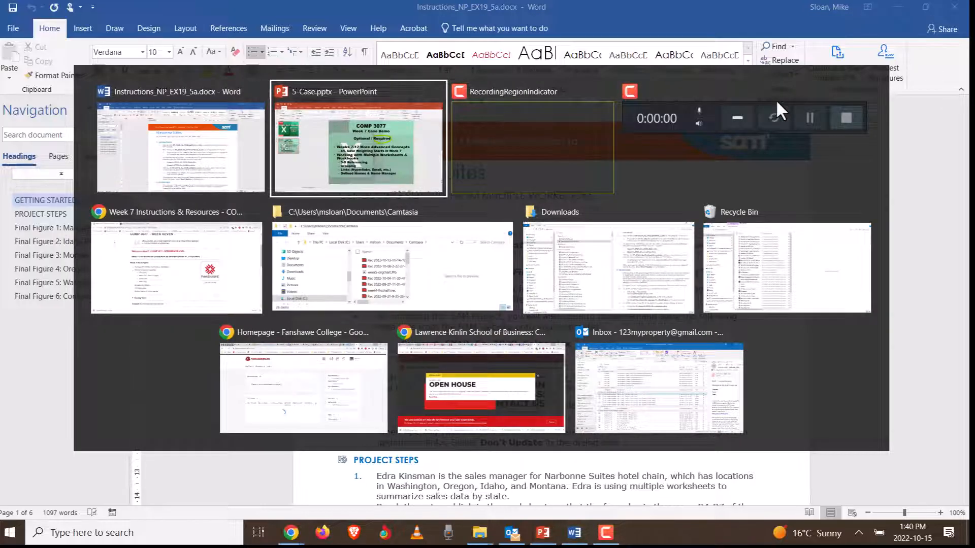
key(alt+Tab)
key(alt+Tab)
key(alt+Tab)
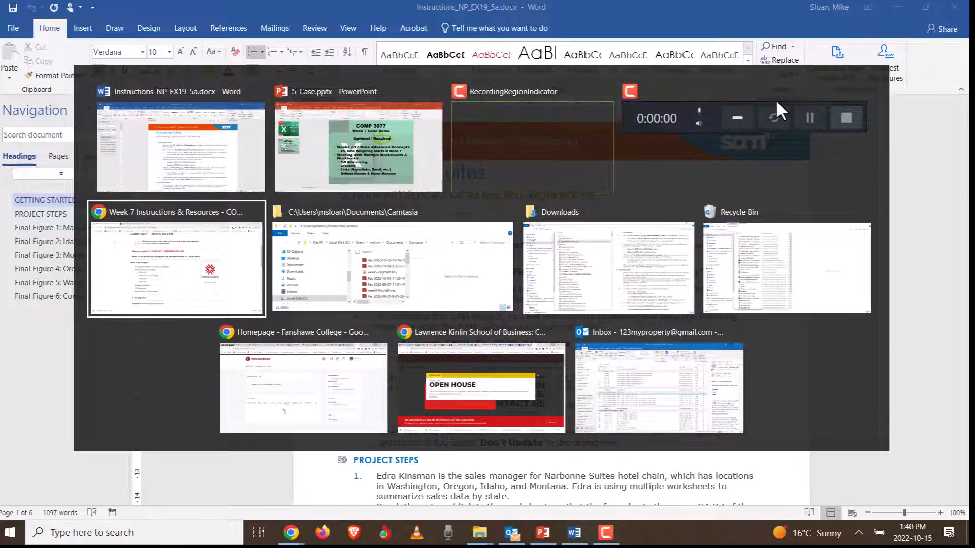
key(alt+Tab)
key(alt+Tab)
key(alt+Tab)
key(alt+Tab)
key(alt+Tab)
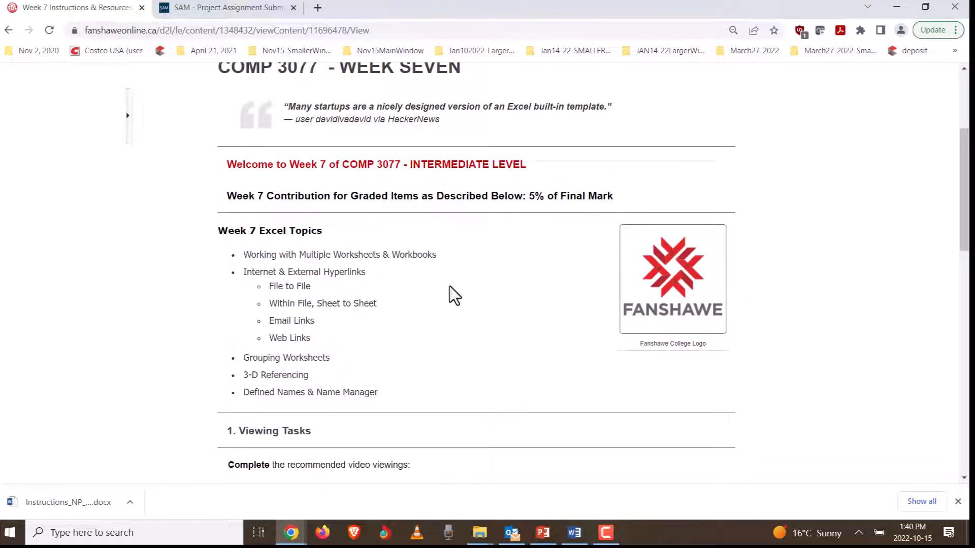
scroll(449, 284, up, 3)
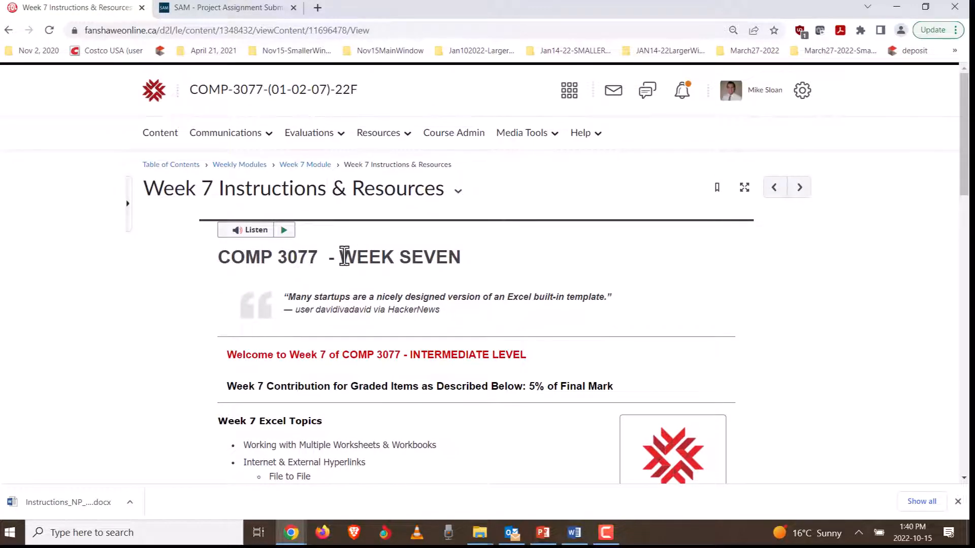
scroll(344, 256, down, 5)
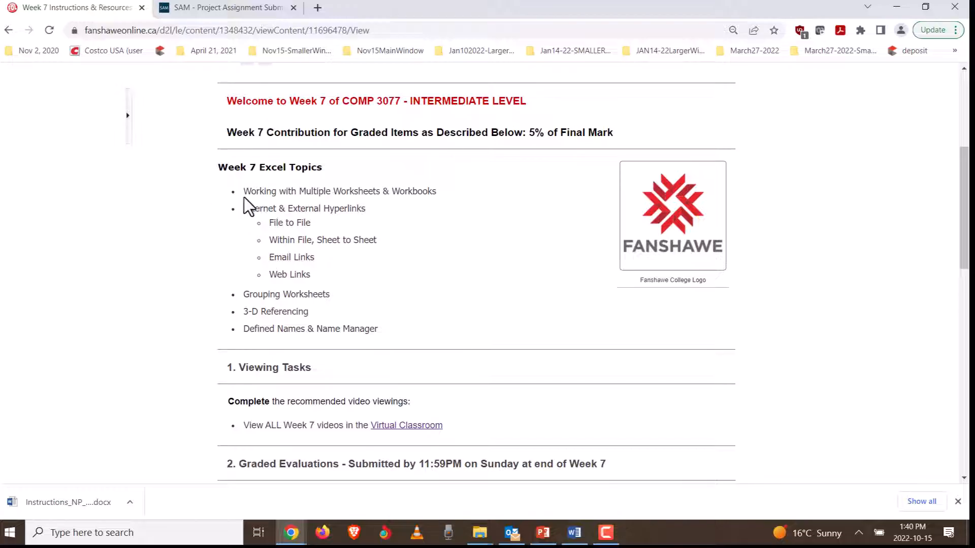
drag(247, 192, 462, 337)
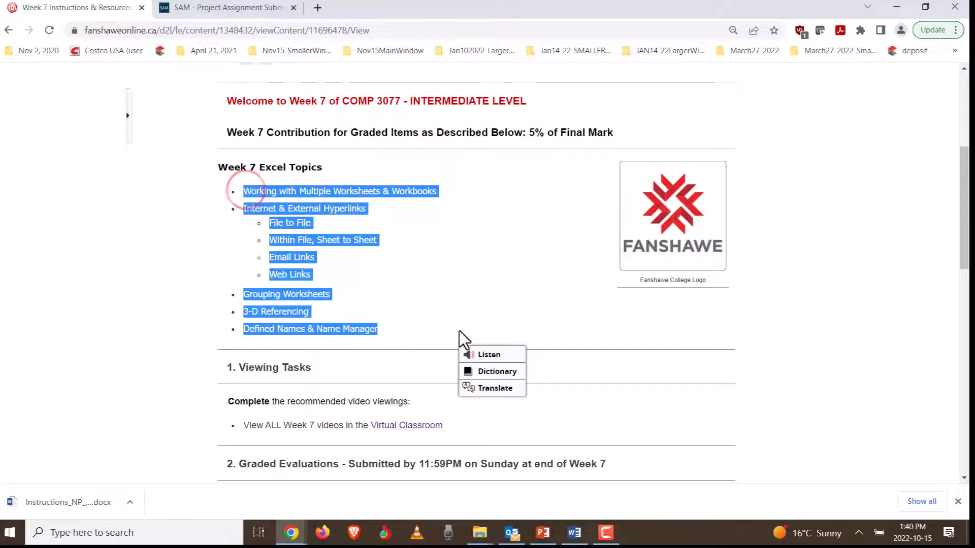
Review the Graded Evaluations, compatibility and Checklist & Reminders sections of the Week 7 page
scroll(409, 274, down, 4)
scroll(409, 274, down, 6)
scroll(470, 283, up, 4)
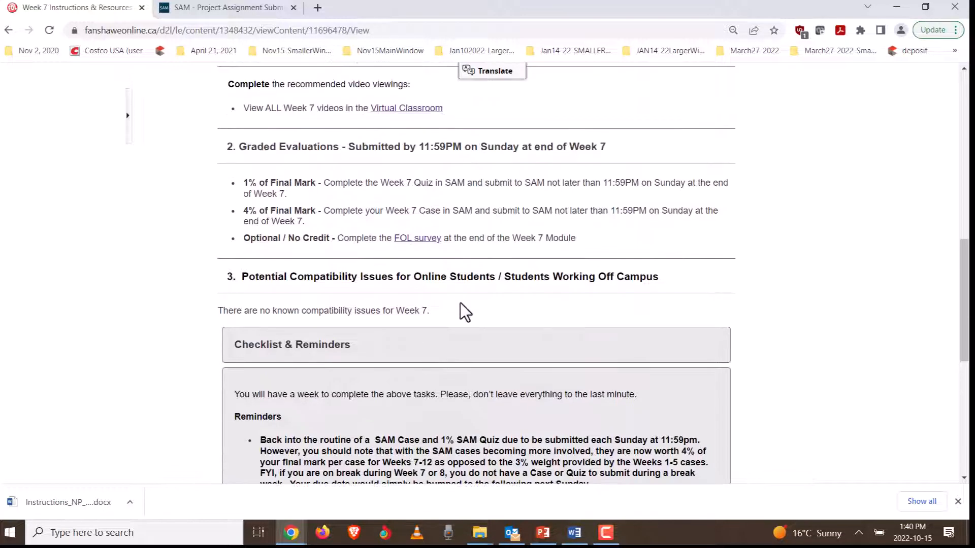
click(462, 299)
scroll(523, 340, up, 3)
click(322, 336)
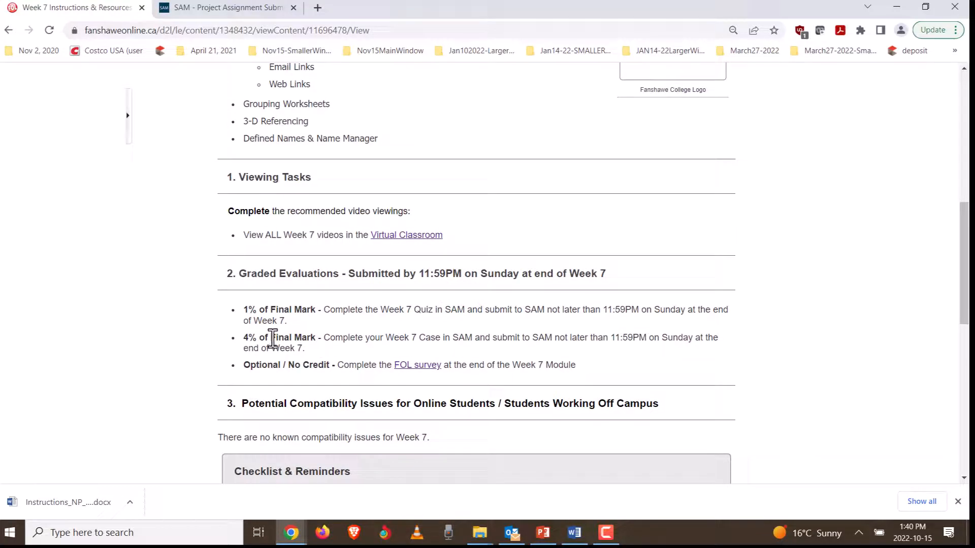
click(246, 339)
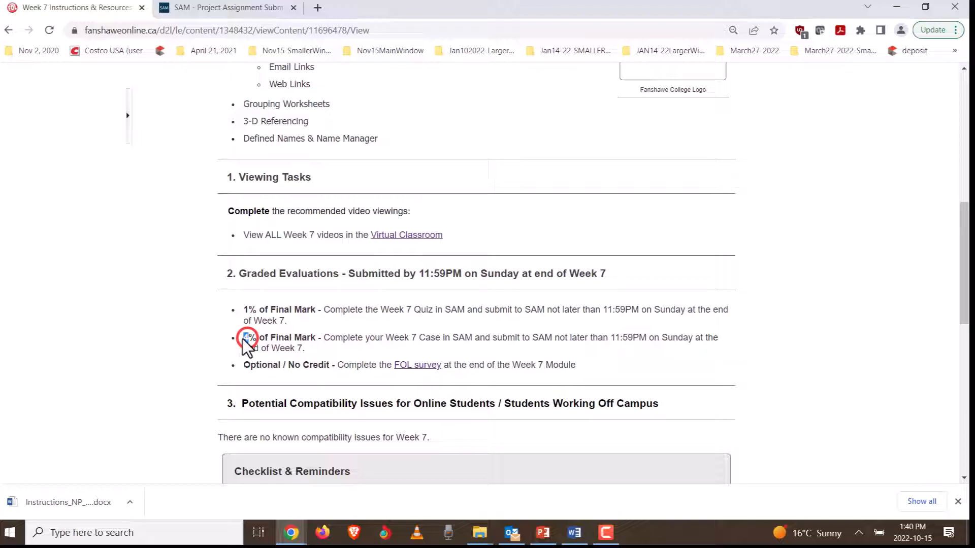
click(351, 323)
scroll(506, 338, down, 5)
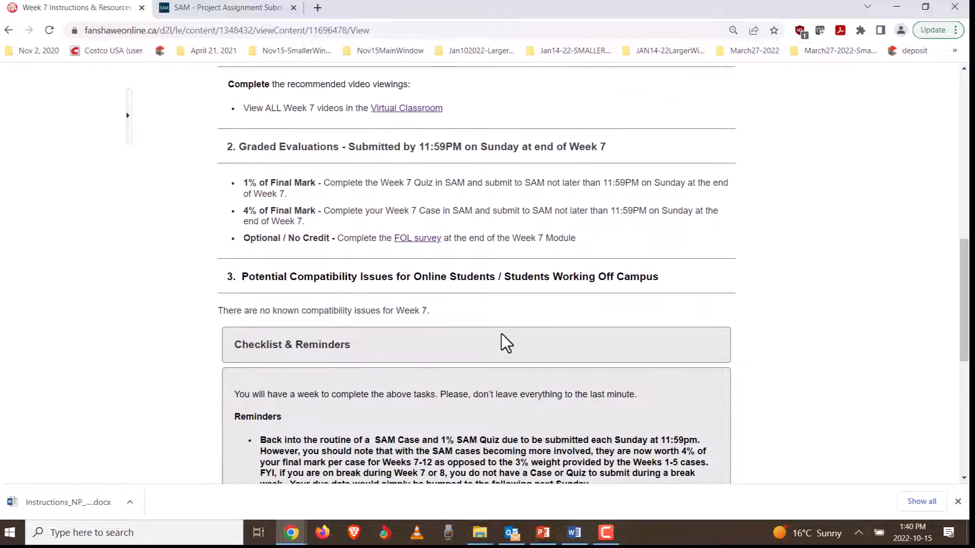
scroll(501, 354, up, 12)
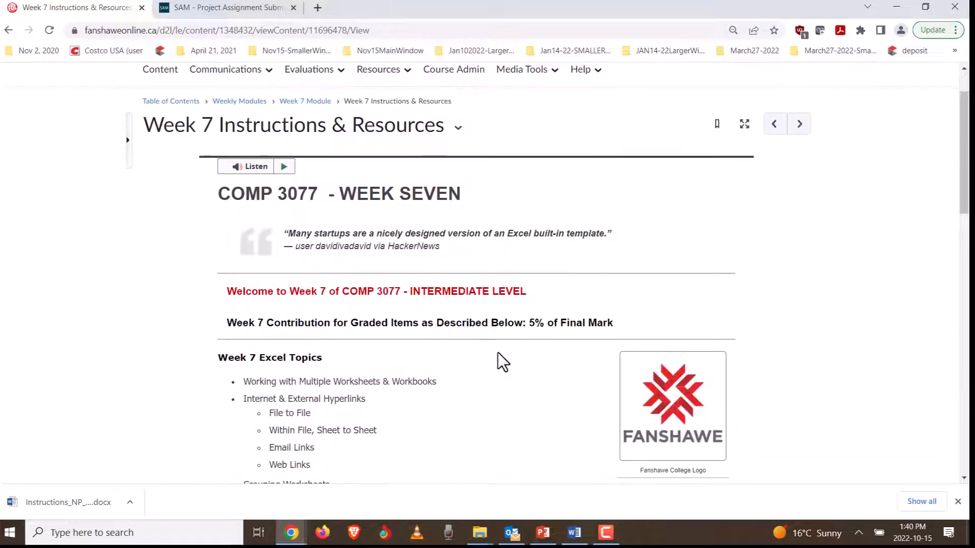
Download the start workbook from the SAM Week 7 Case page into Downloads, ending its file name in _2.xlsx
click(203, 8)
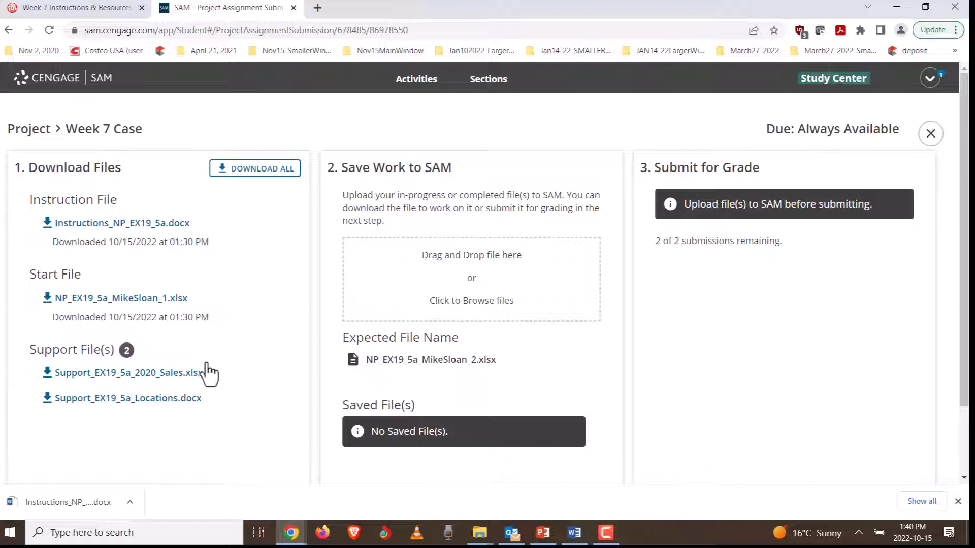
click(106, 302)
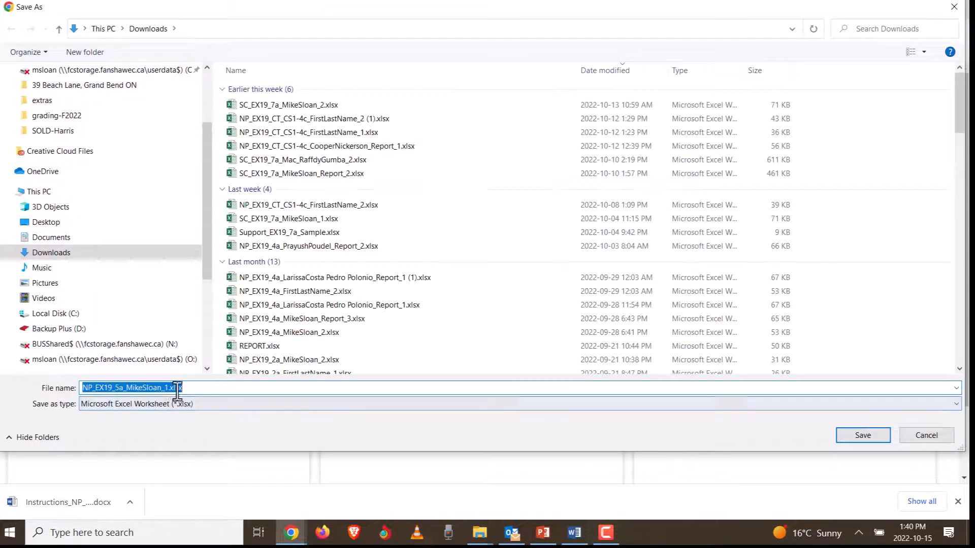
click(178, 388)
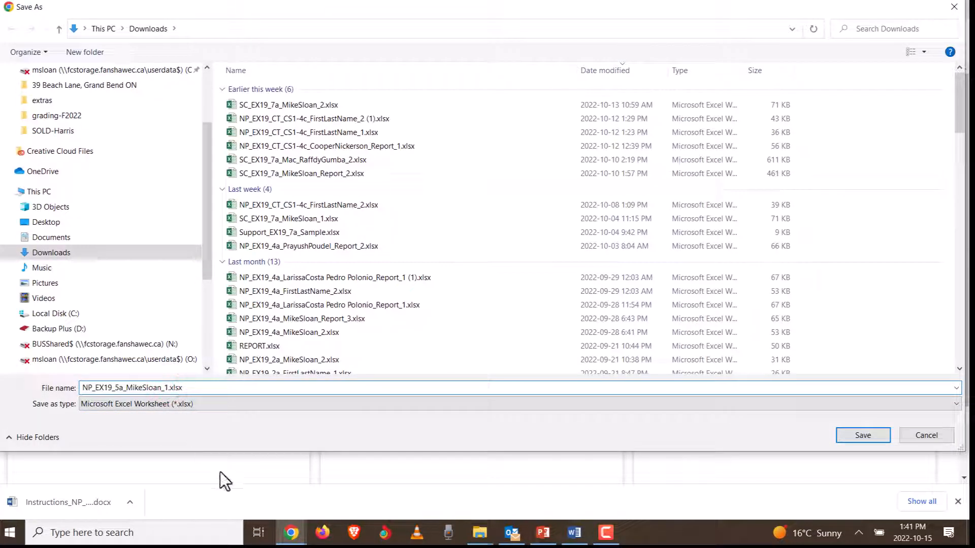
key(BackSpace)
text(2)
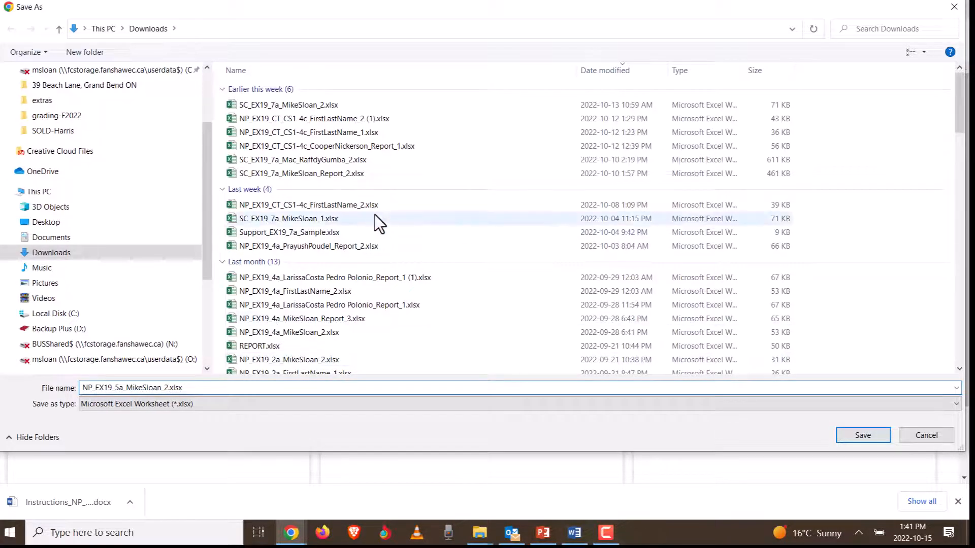
click(877, 435)
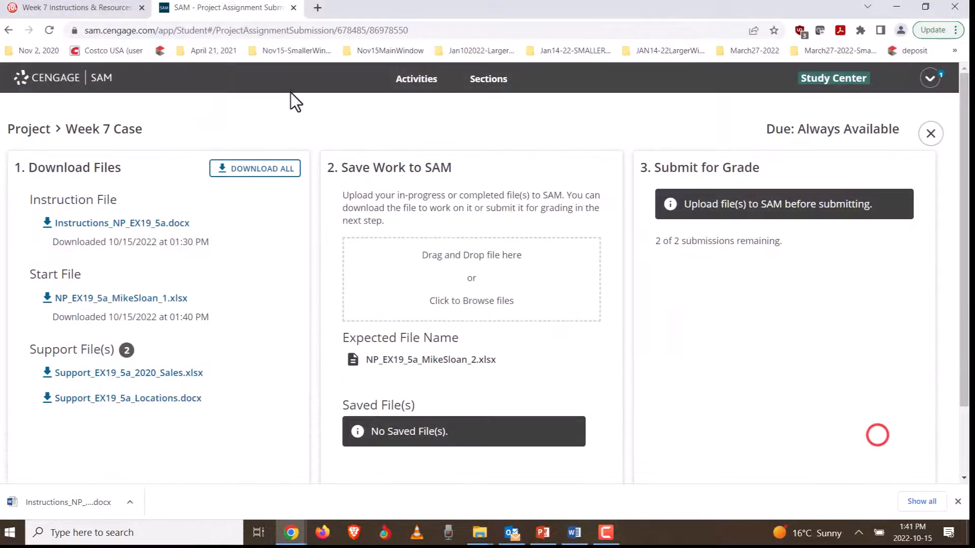
Download the support files Support_EX19_5a_2020_Sales.xlsx and Support_EX19_5a_Locations.docx into the Downloads folder
click(135, 372)
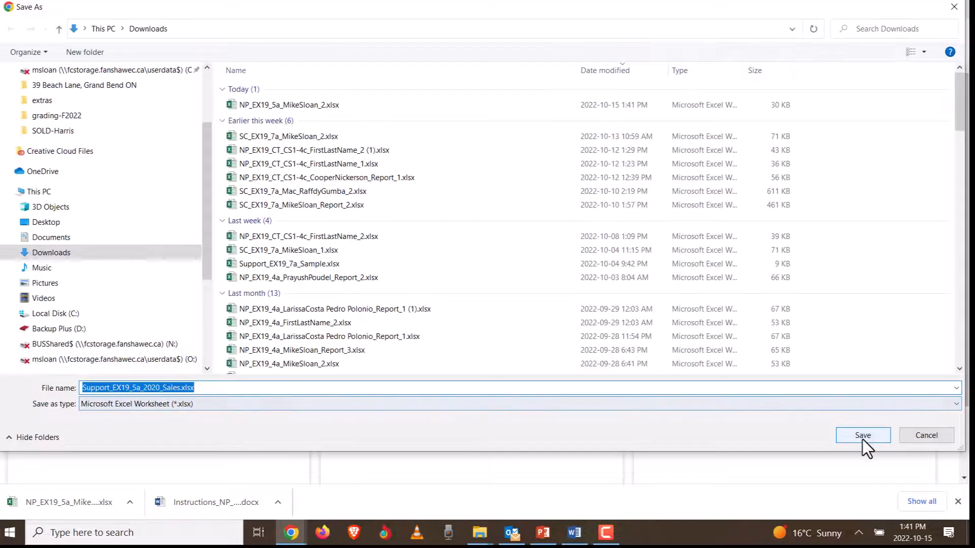
click(863, 435)
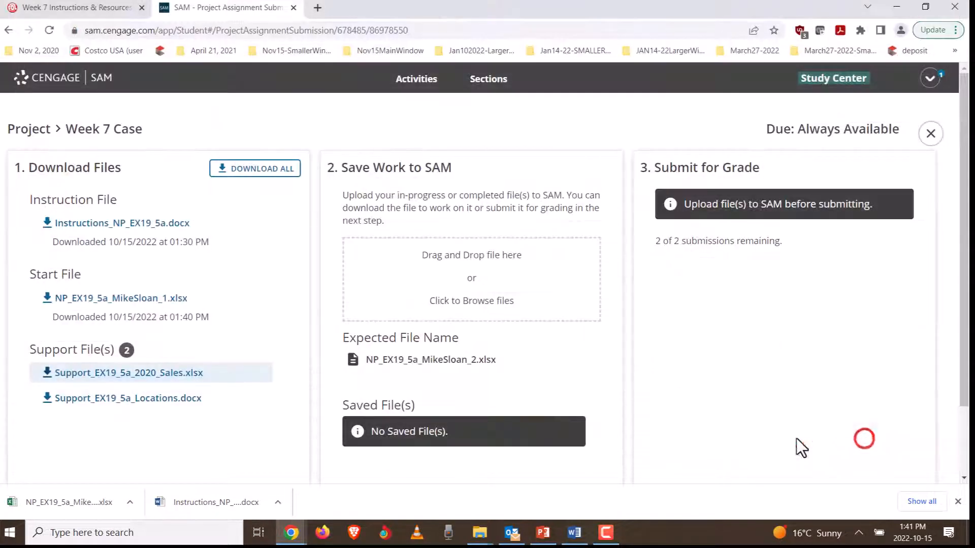
click(119, 395)
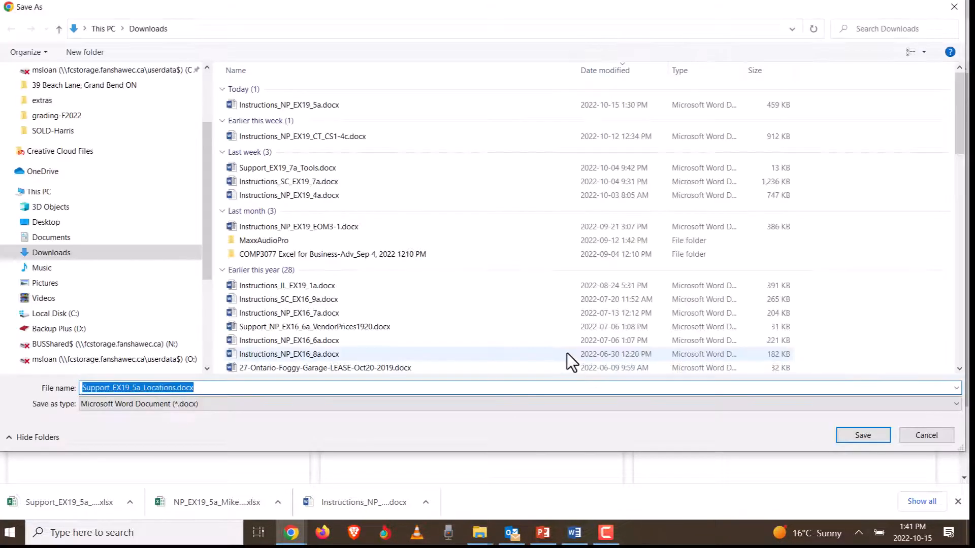
click(863, 432)
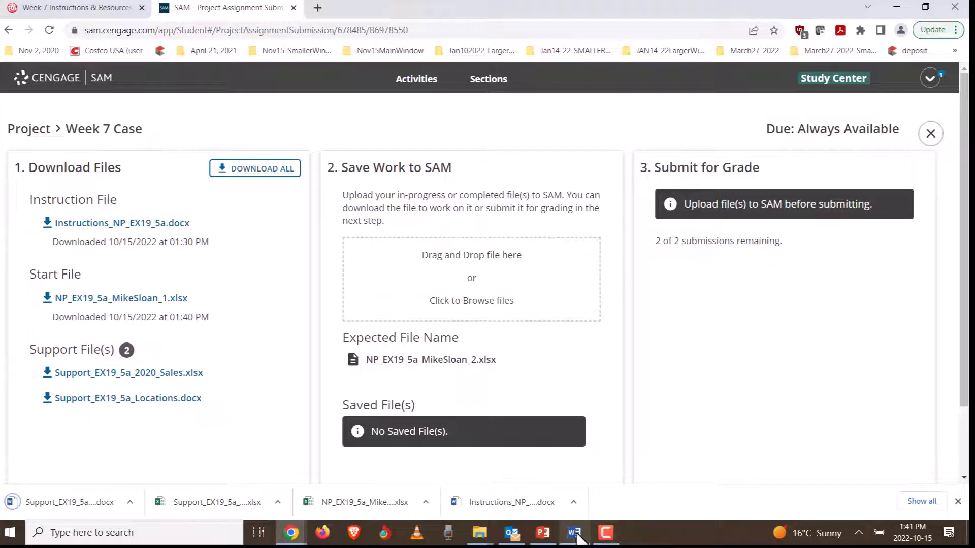
Switch to the Downloads folder in File Explorer and open the NP_EX19_5a start workbook ending in _2.xlsx
click(481, 534)
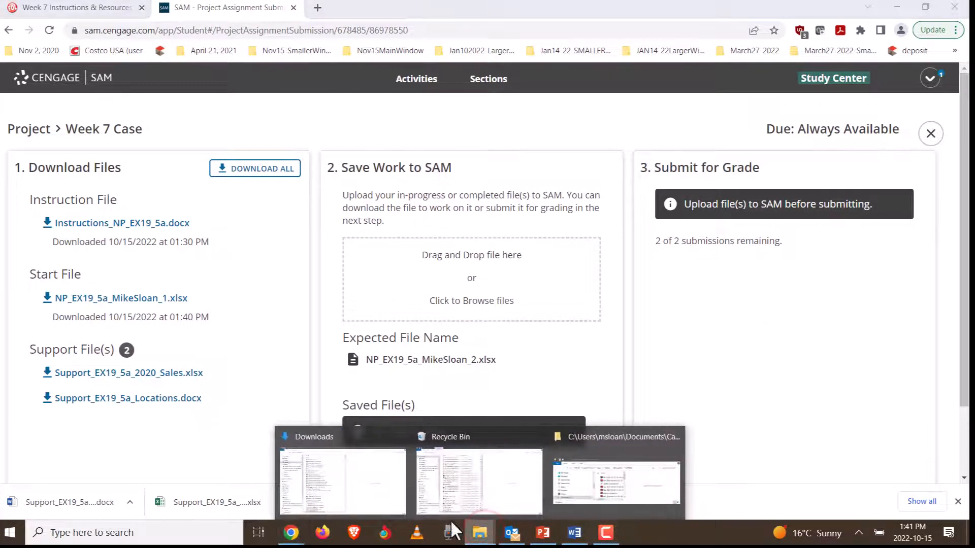
click(367, 467)
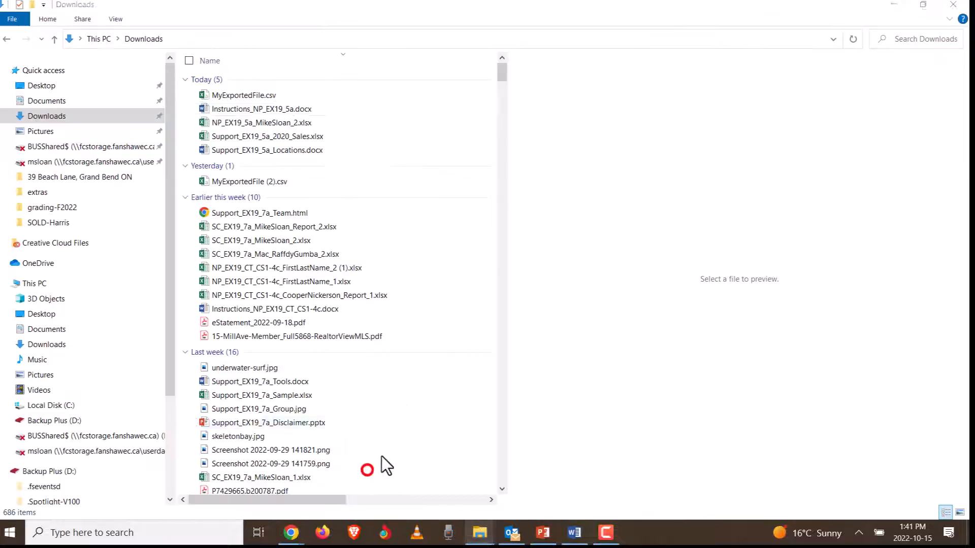
double_click(267, 120)
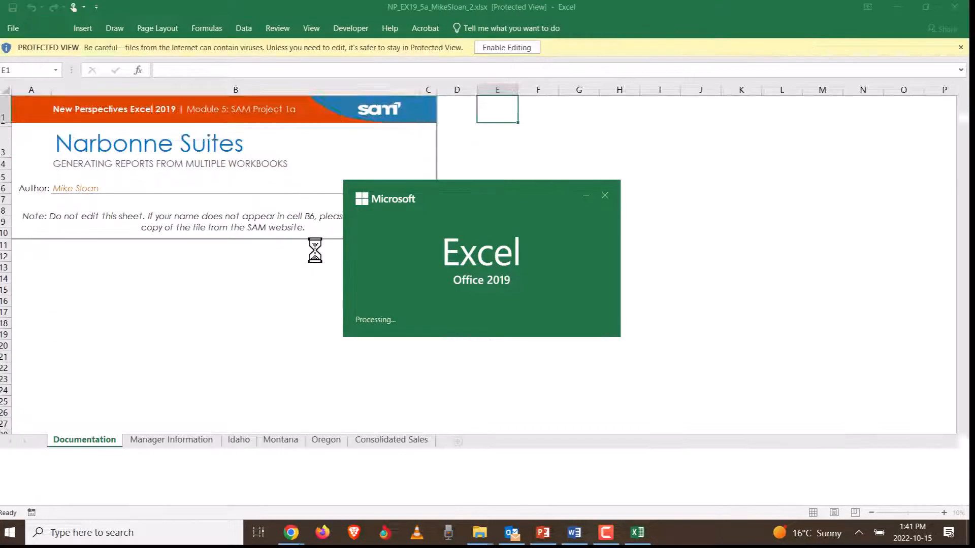
Enable editing and content in the NP_EX19_5a workbook, and continue without updating the links' values
click(514, 50)
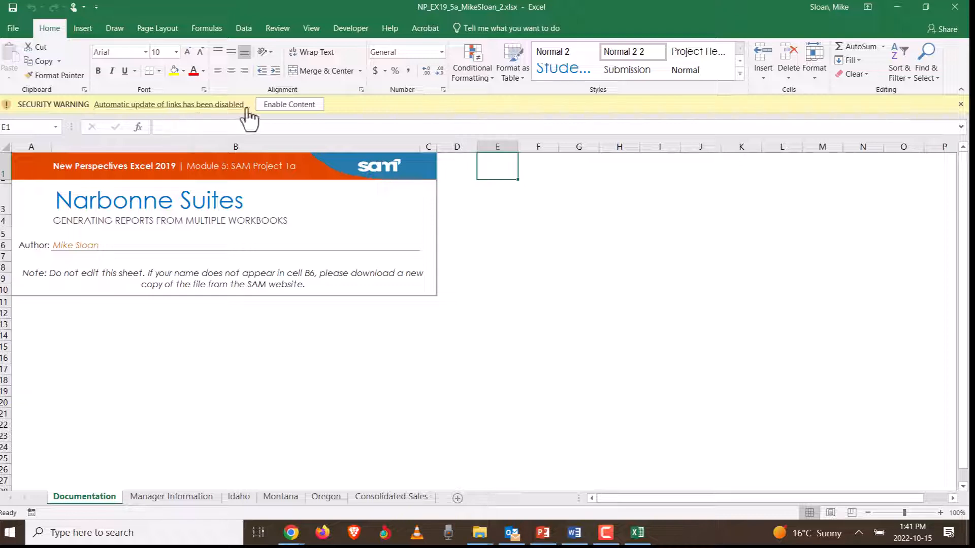
click(274, 105)
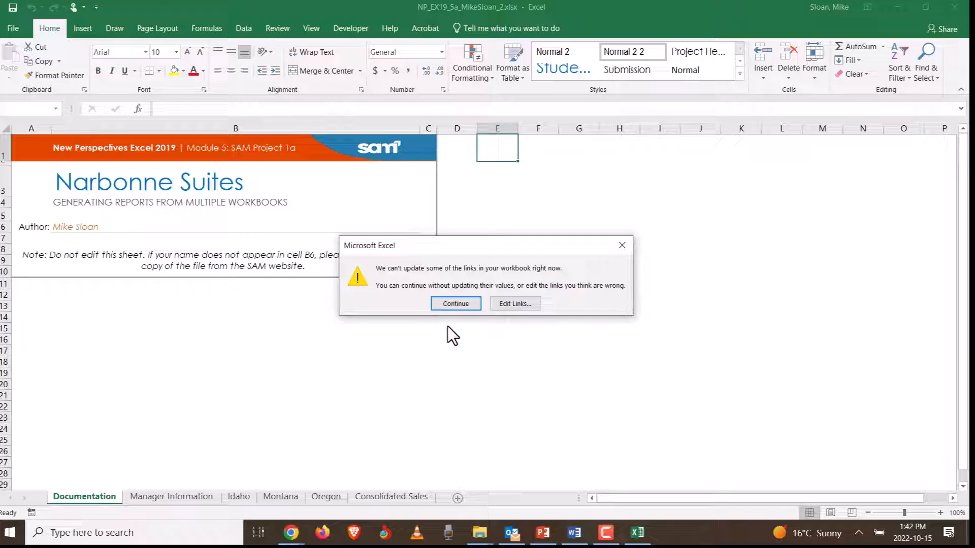
click(448, 307)
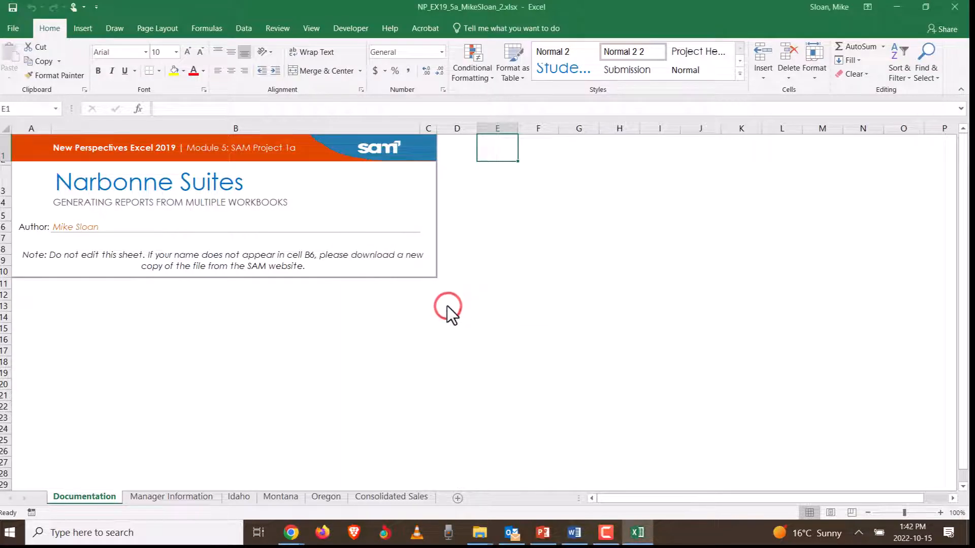
Switch to the instructions in Word and read the Don't Update note and the first four project steps
click(575, 533)
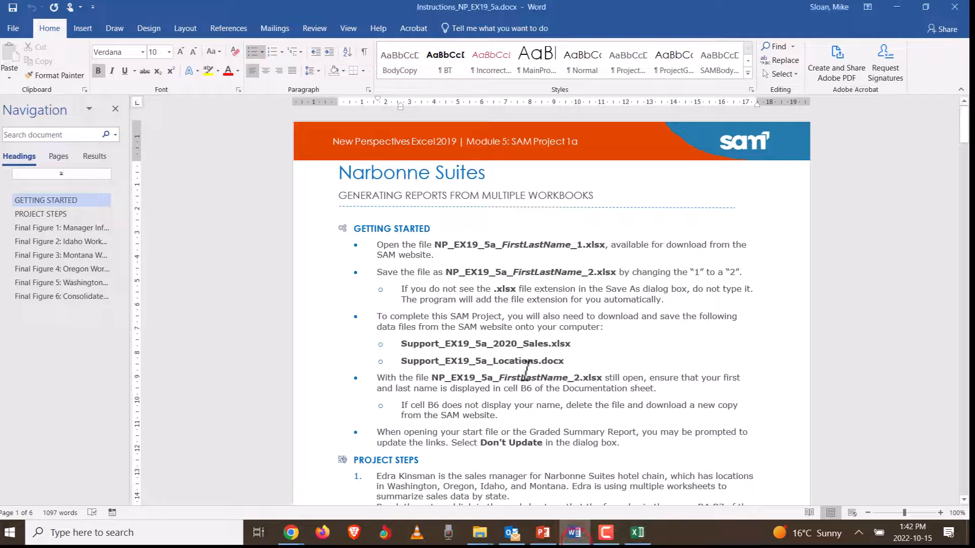
scroll(411, 227, down, 5)
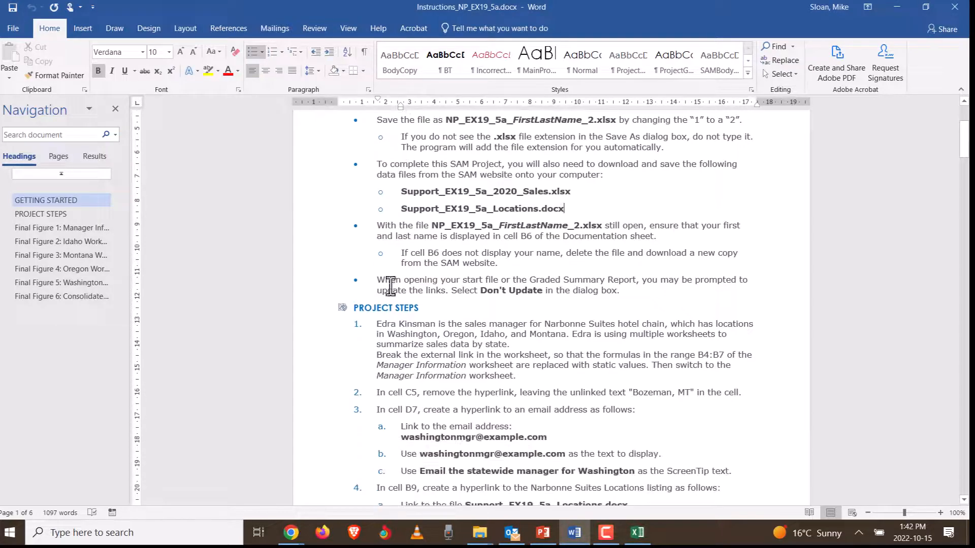
drag(378, 279, 660, 295)
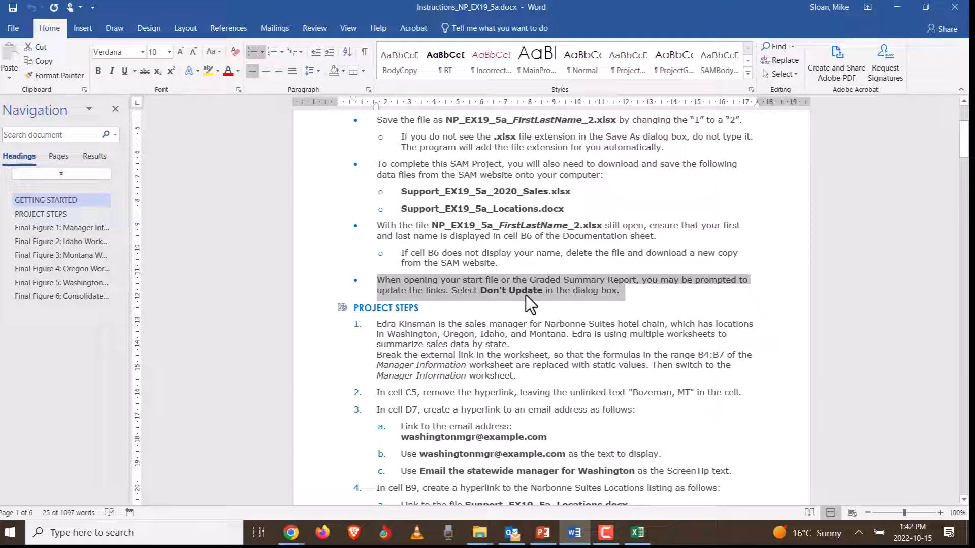
click(449, 306)
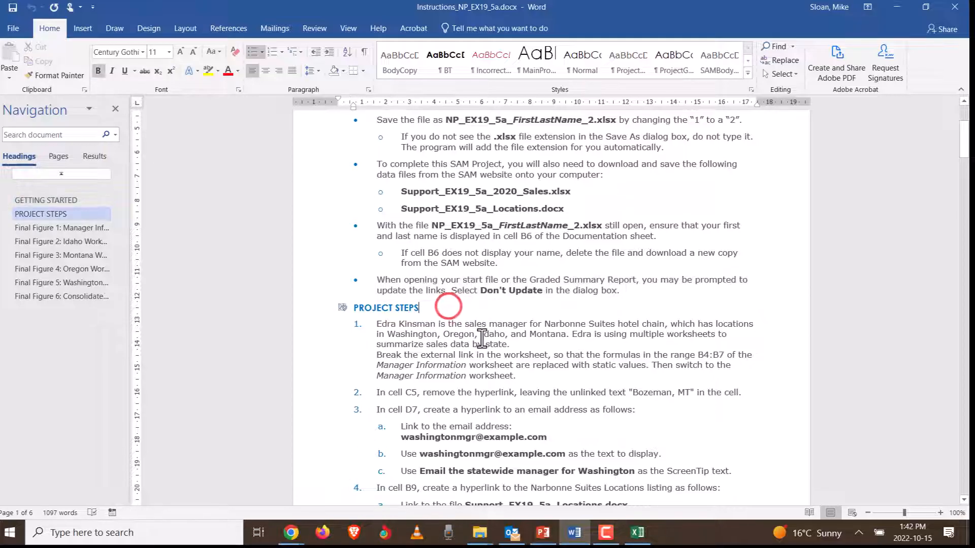
scroll(481, 337, up, 1)
scroll(481, 337, down, 2)
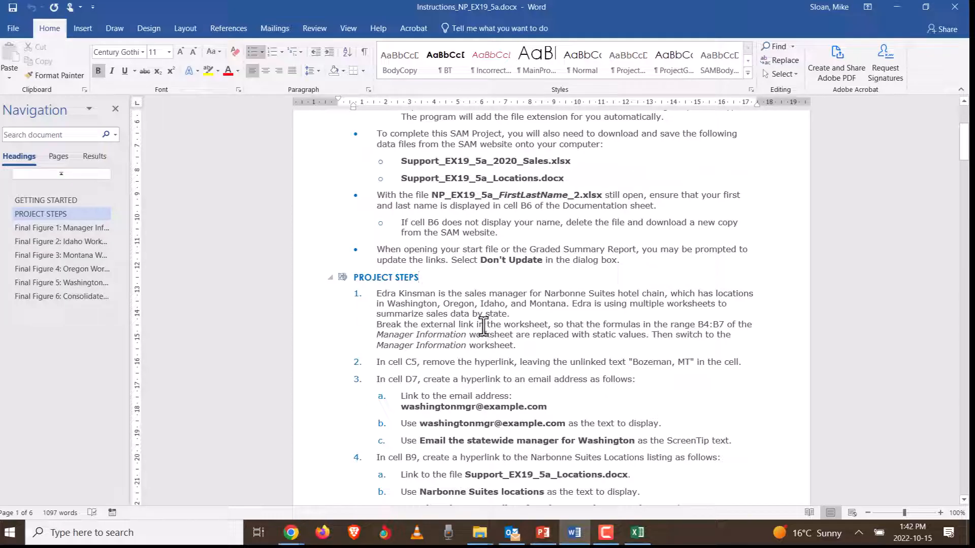
click(529, 318)
scroll(555, 354, down, 1)
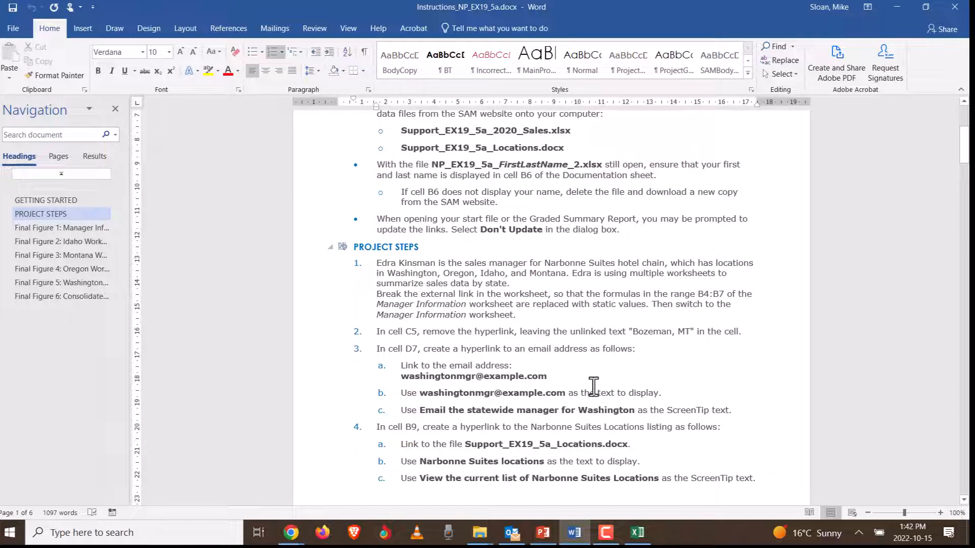
Read project step 1 in the instructions about breaking the external link behind range B4:B7 of the Manager Information worksheet
click(574, 275)
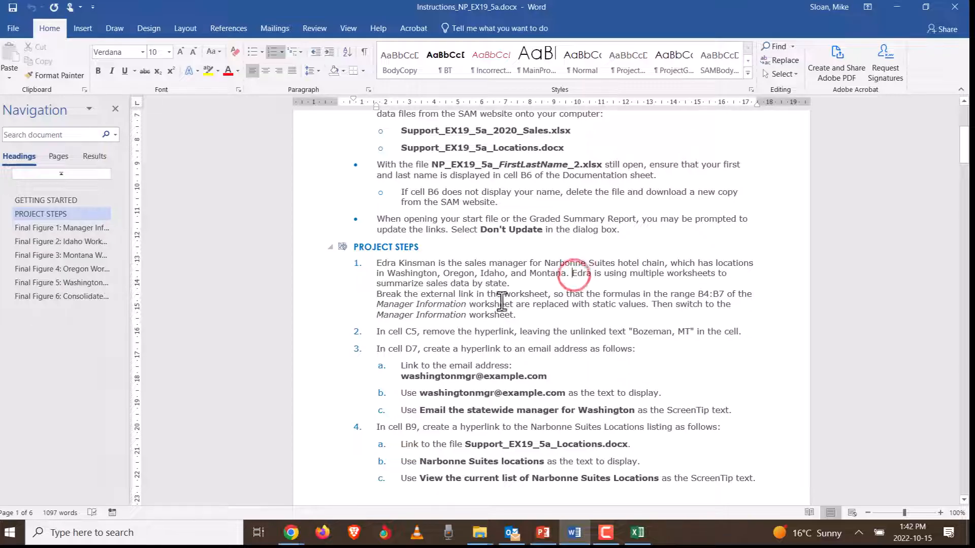
click(516, 283)
scroll(517, 285, down, 1)
click(392, 274)
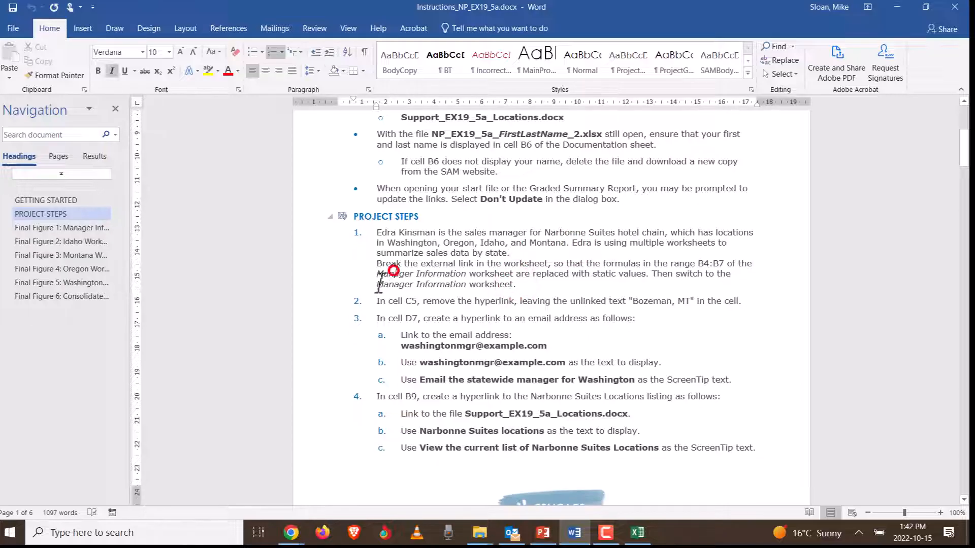
click(373, 264)
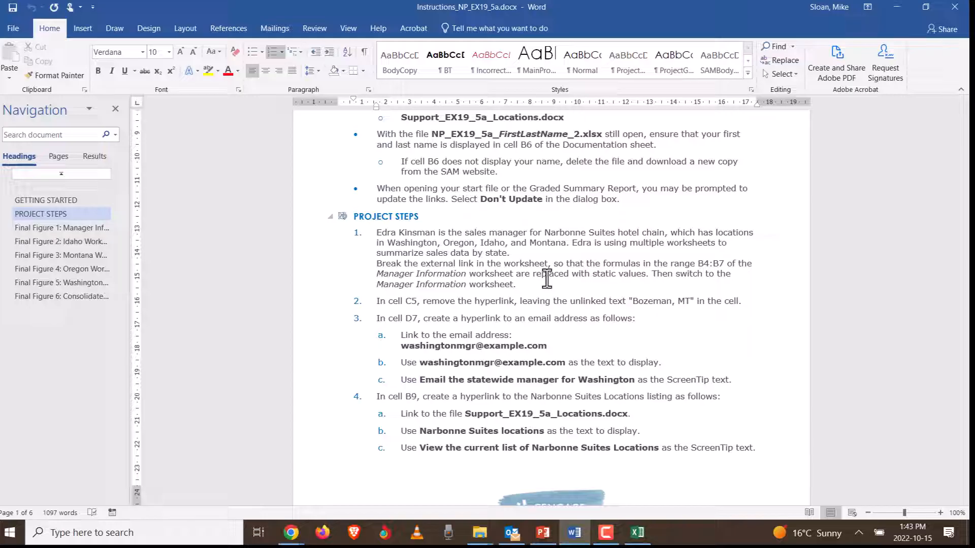
click(462, 274)
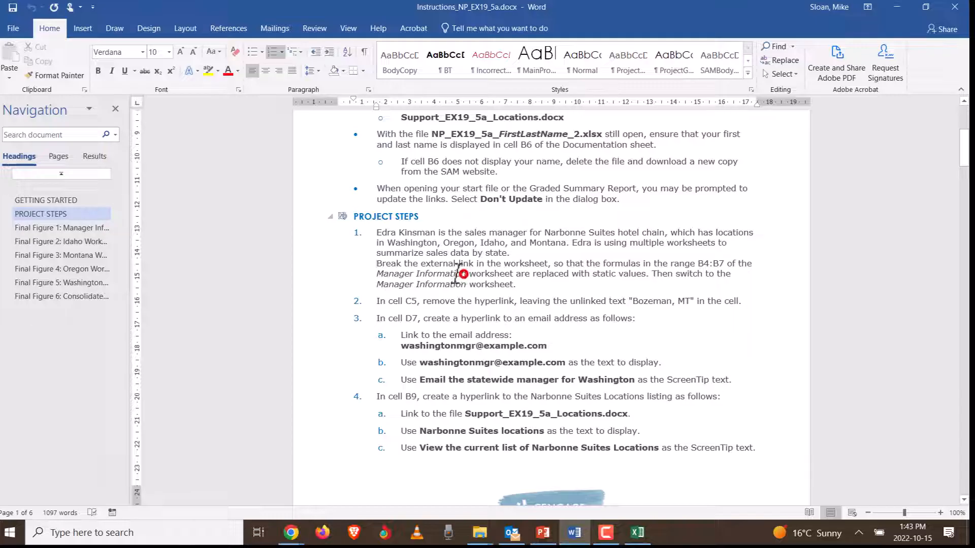
drag(462, 275, 348, 276)
Switch to the NP_EX19_5a workbook in Excel and show the Manager Information worksheet
key(alt+Tab)
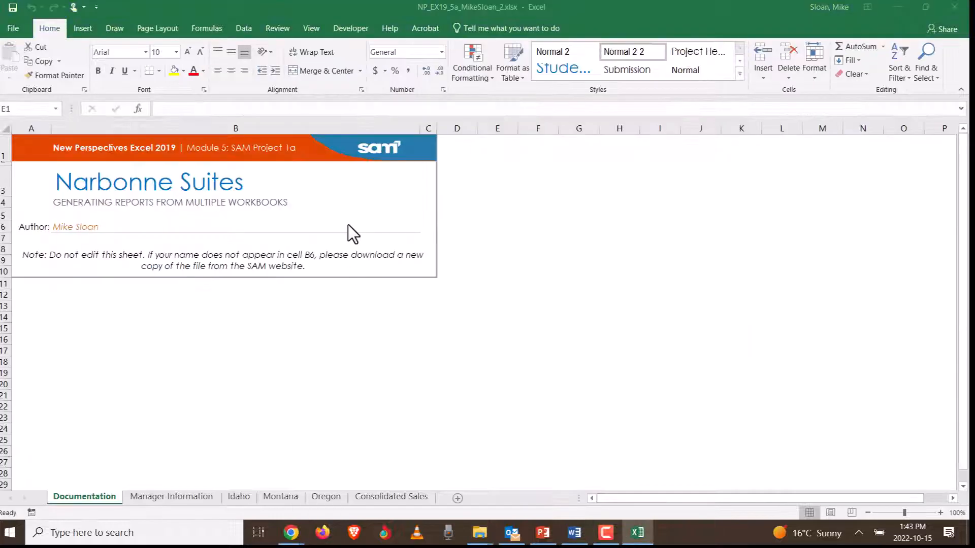
click(150, 497)
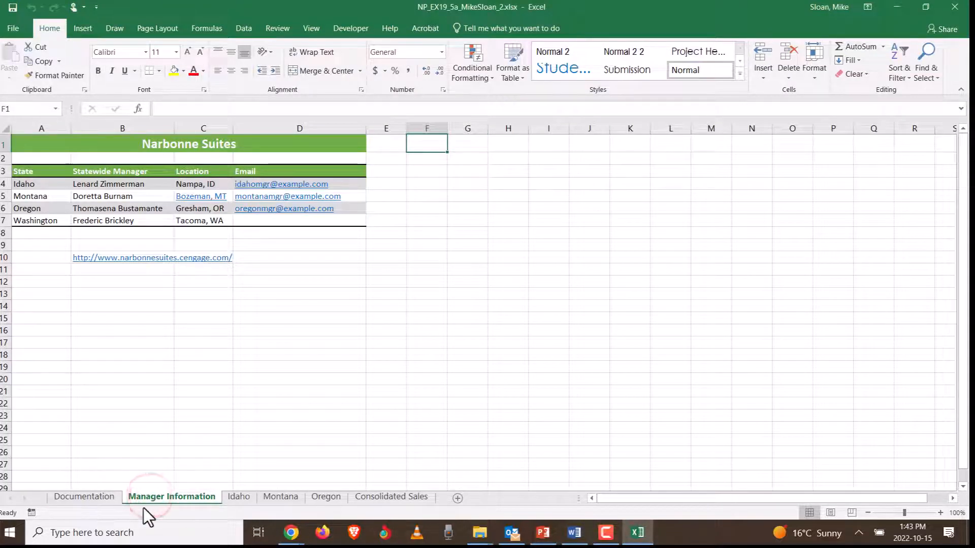
click(102, 495)
click(166, 496)
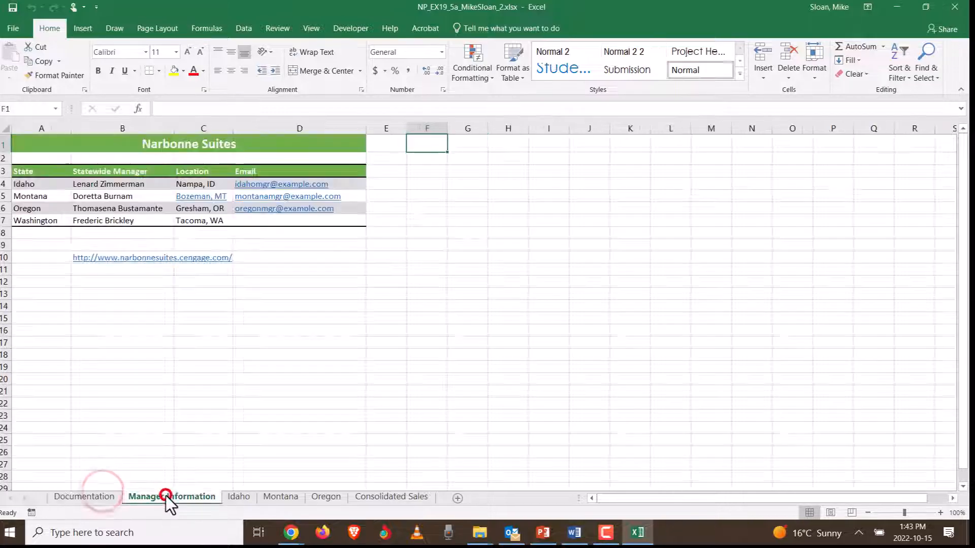
Break the workbook's external link to NarbonneDirectory.xlsx and close the link settings
click(241, 27)
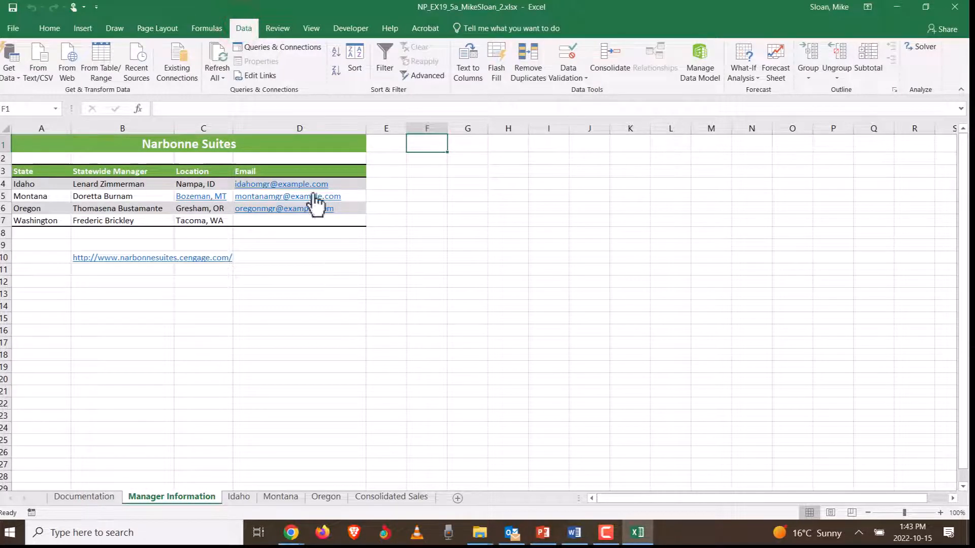
click(255, 76)
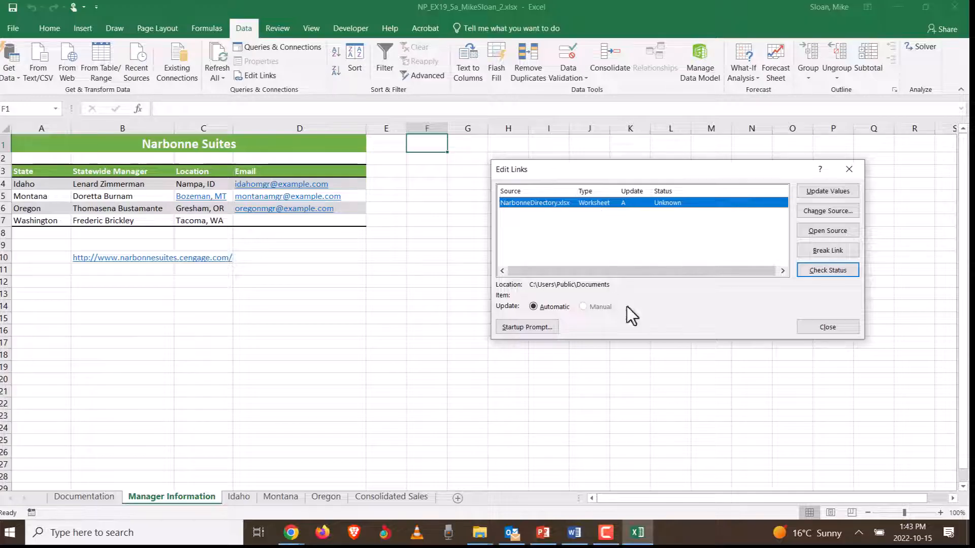
click(827, 250)
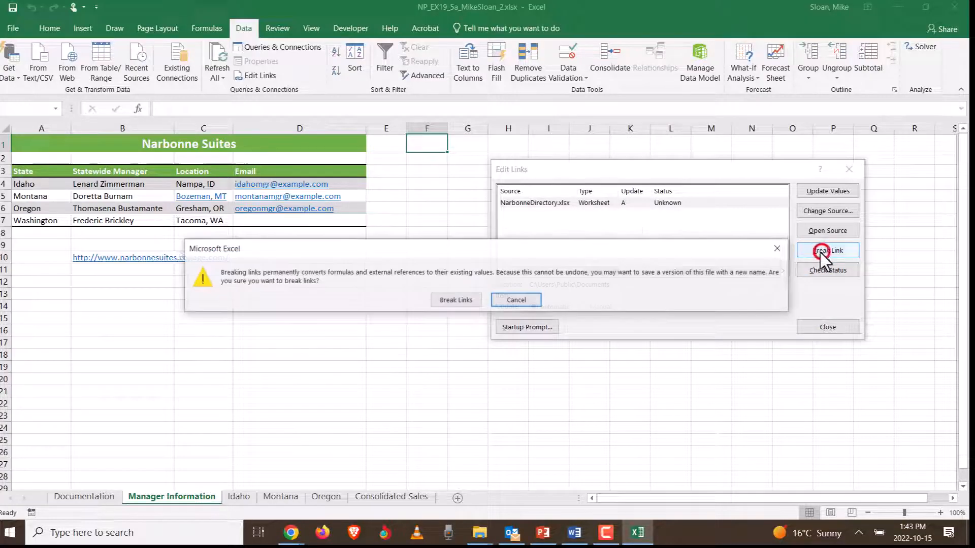
click(454, 301)
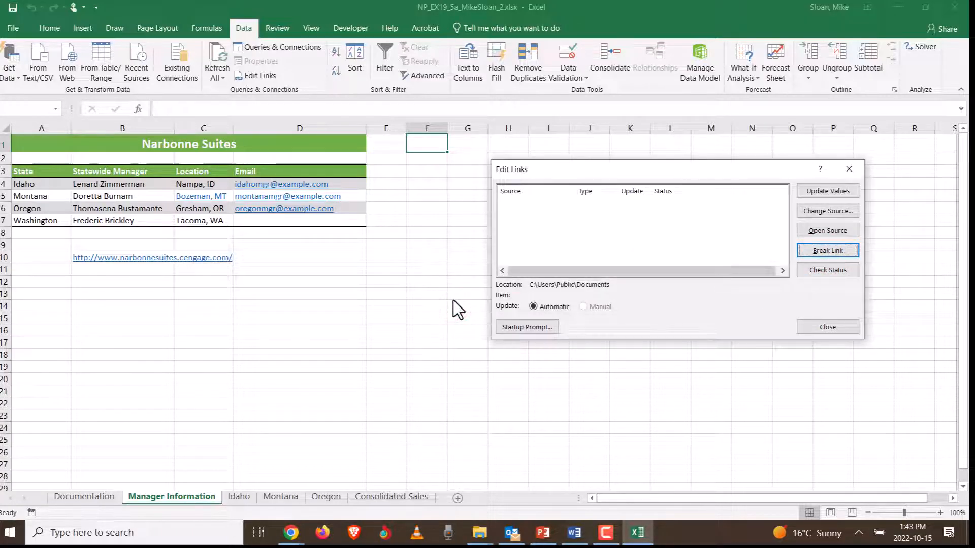
click(851, 170)
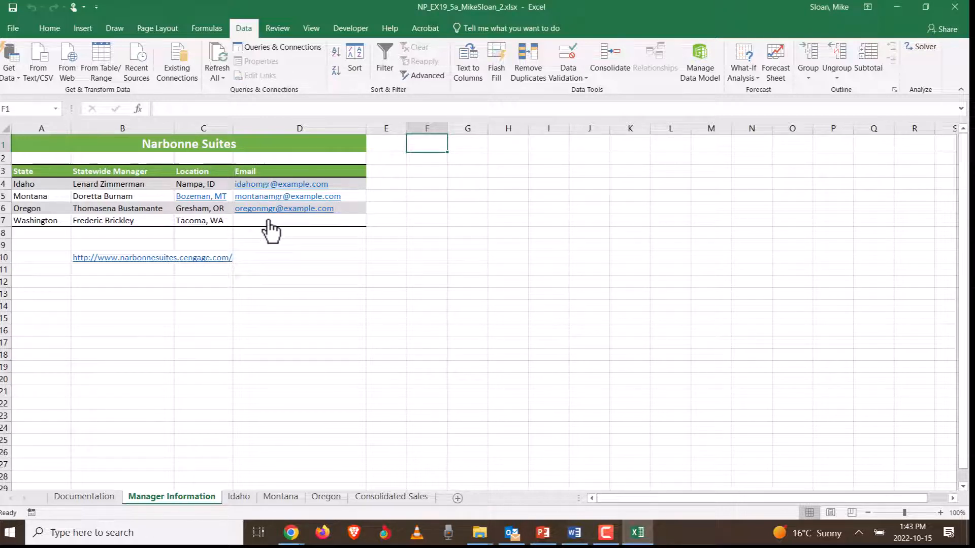
Read project step 2 in the Word instructions and return to Excel to test the Bozeman, MT hyperlink in cell C5
key(alt+Tab)
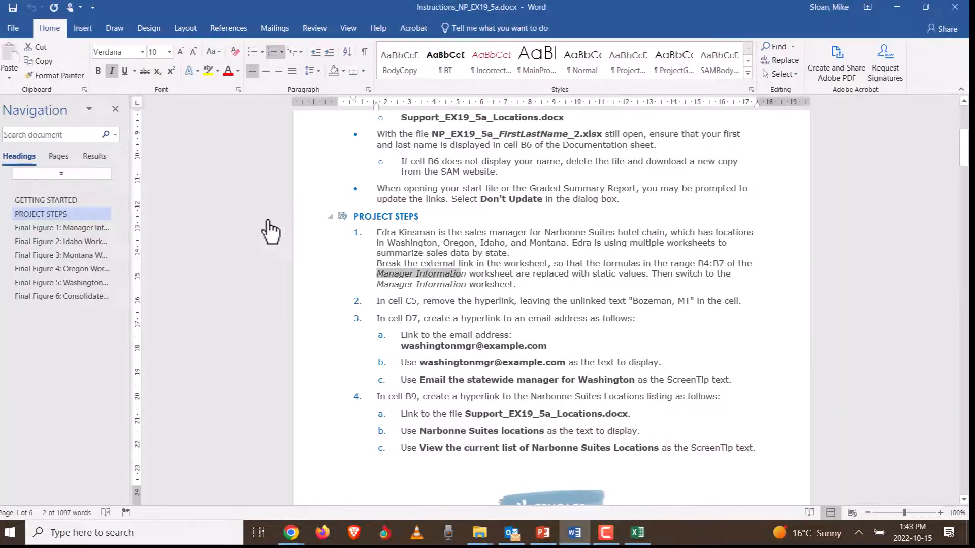
click(430, 301)
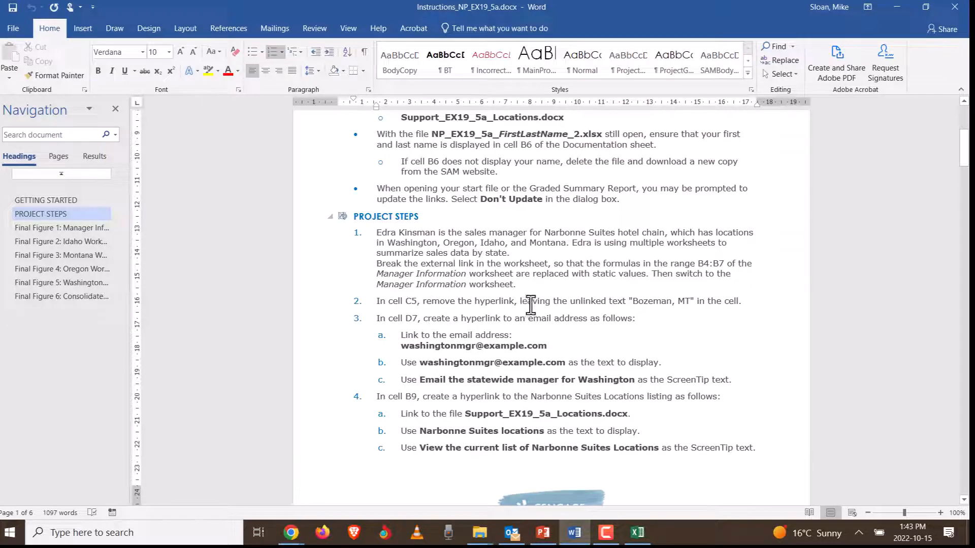
key(alt+Tab)
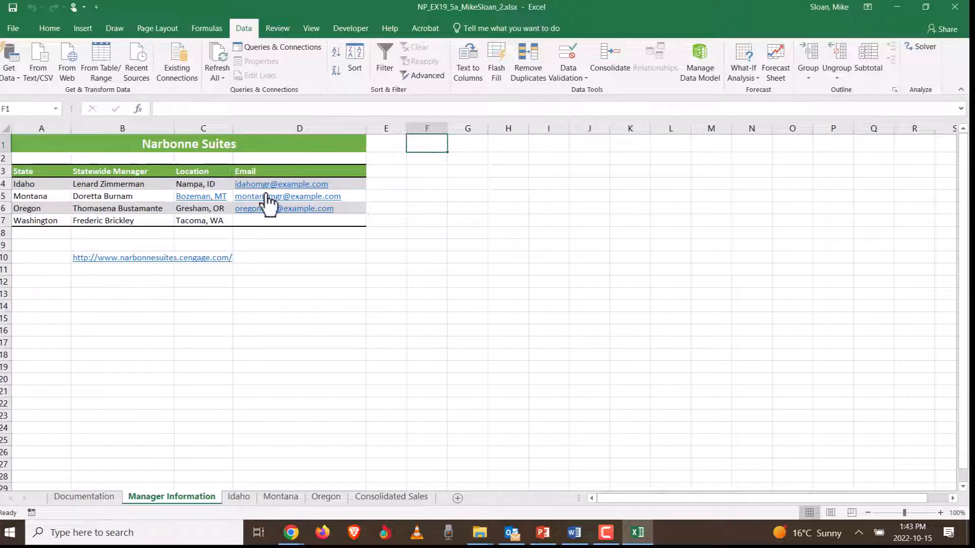
click(194, 199)
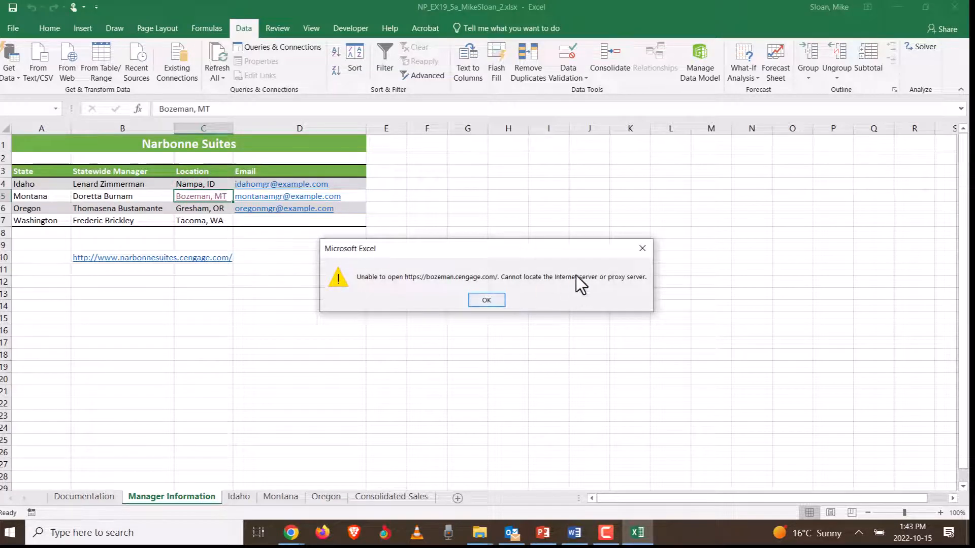
click(637, 248)
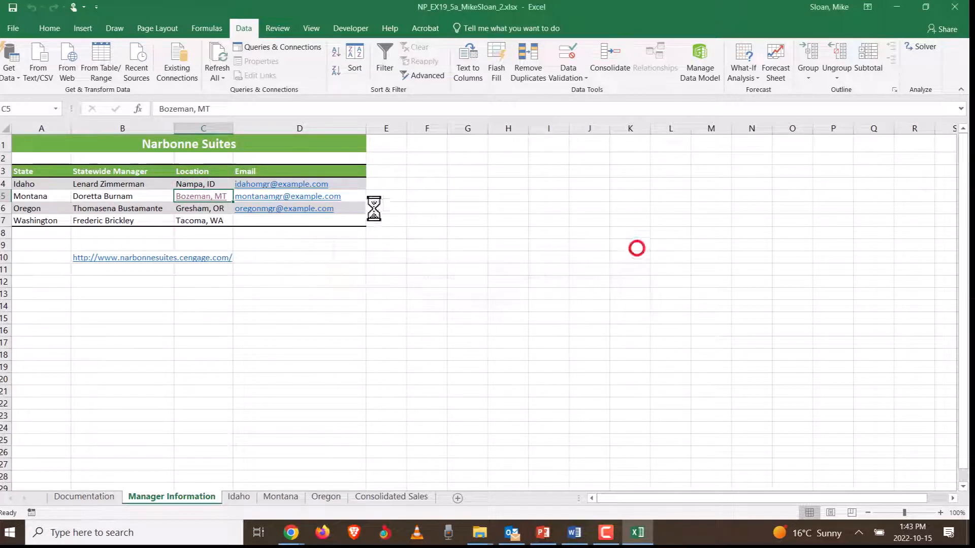
right_click(204, 201)
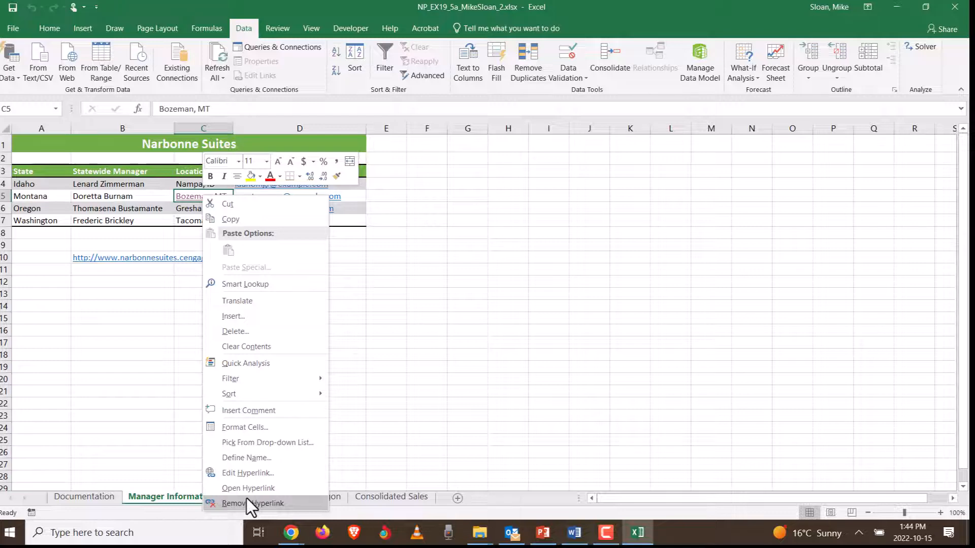
click(81, 30)
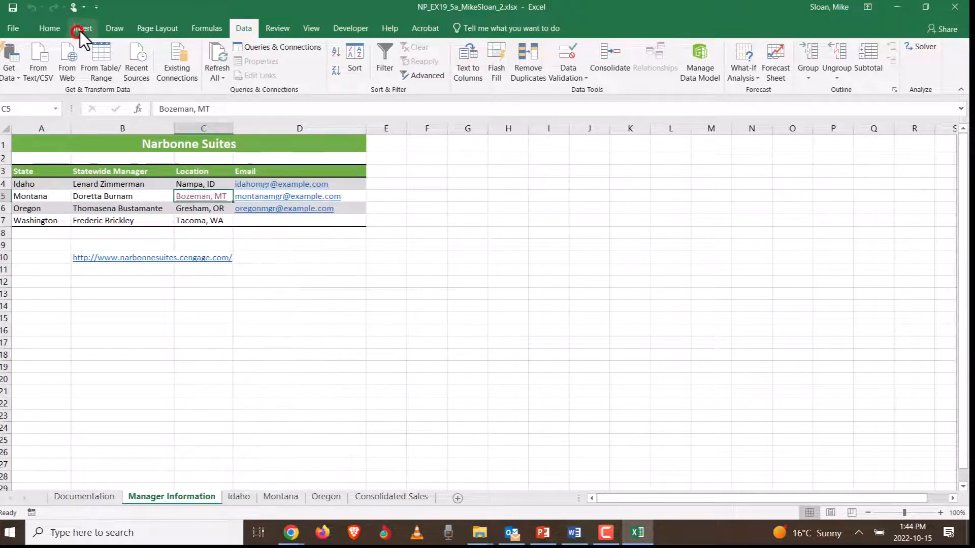
click(80, 30)
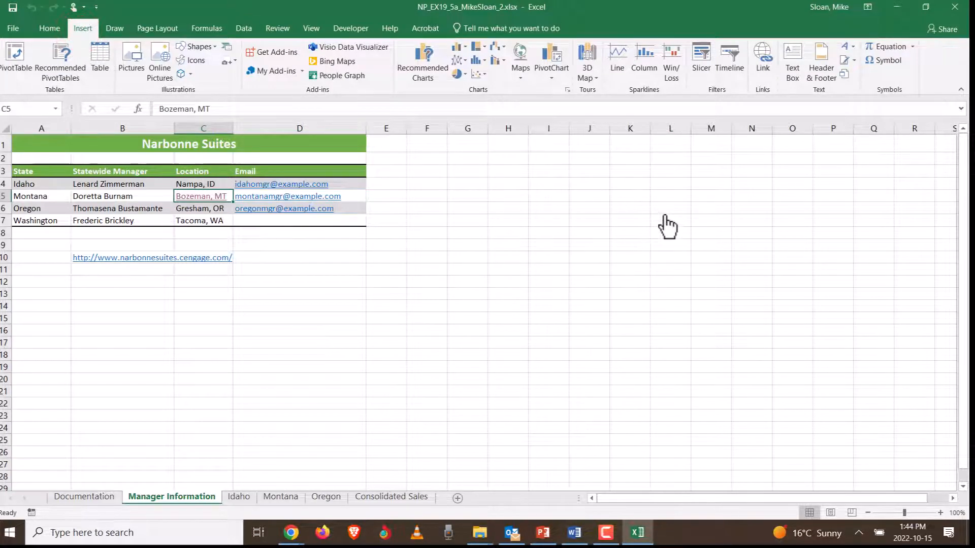
click(768, 71)
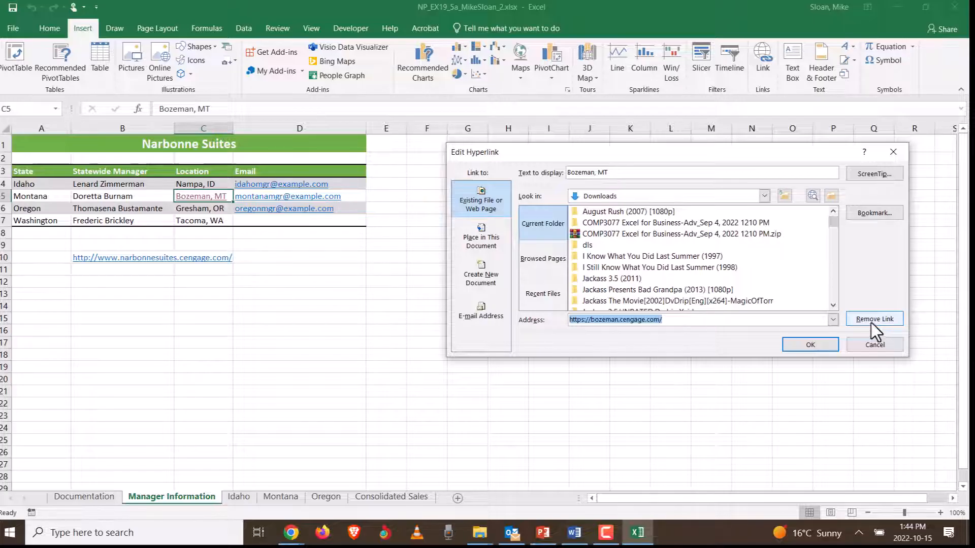
click(878, 344)
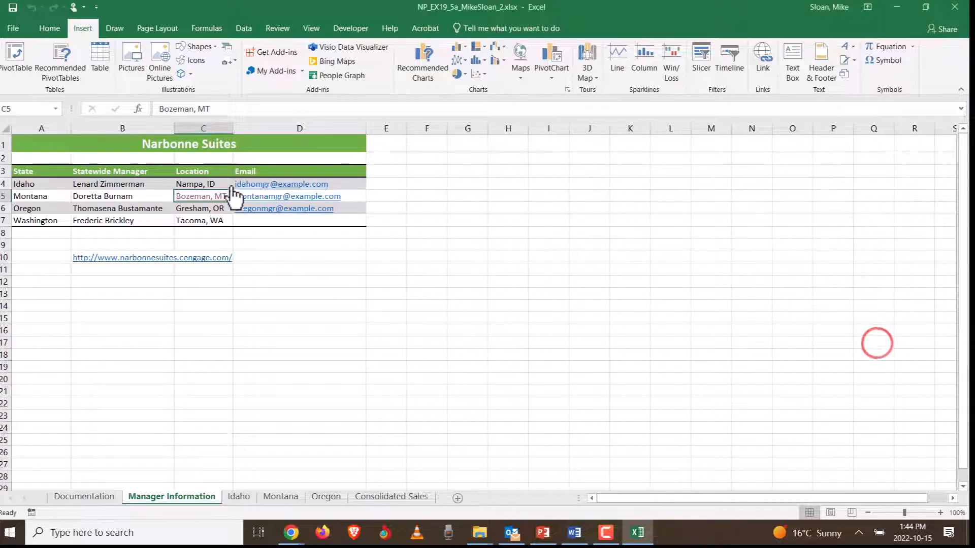
Remove the hyperlink from cell C5, leaving the plain text Bozeman, MT
right_click(194, 201)
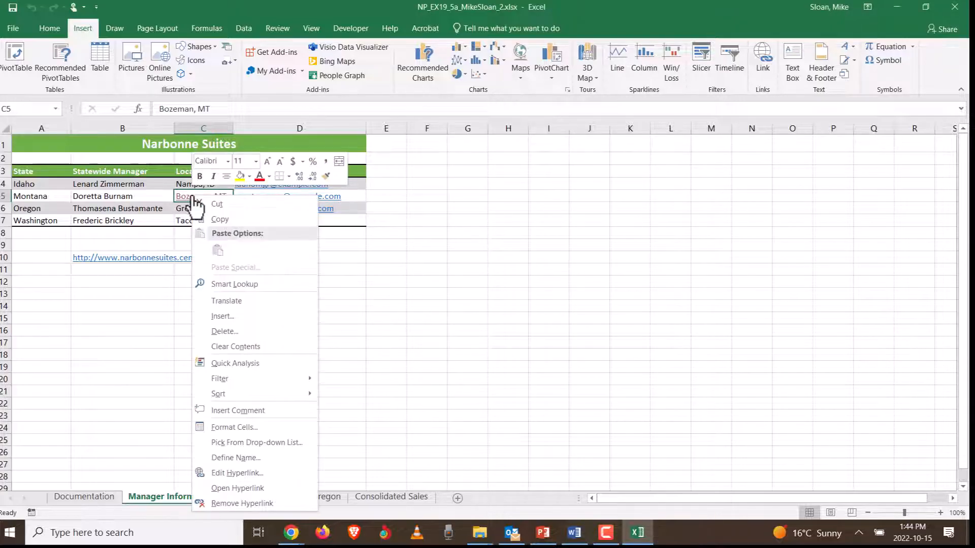
click(250, 501)
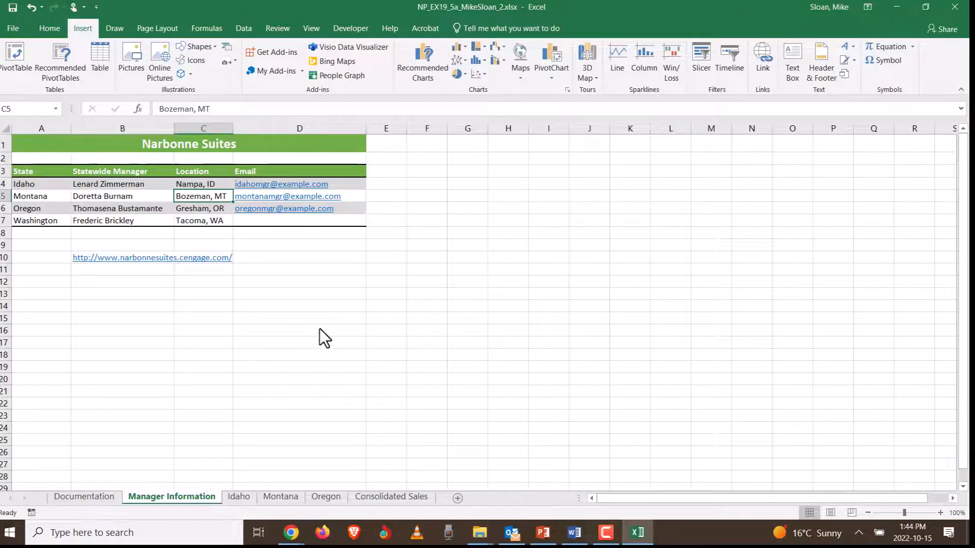
Switch to the instructions in Word and copy the Washington manager's e-mail address from project step 3a
key(alt+Tab)
scroll(431, 335, down, 3)
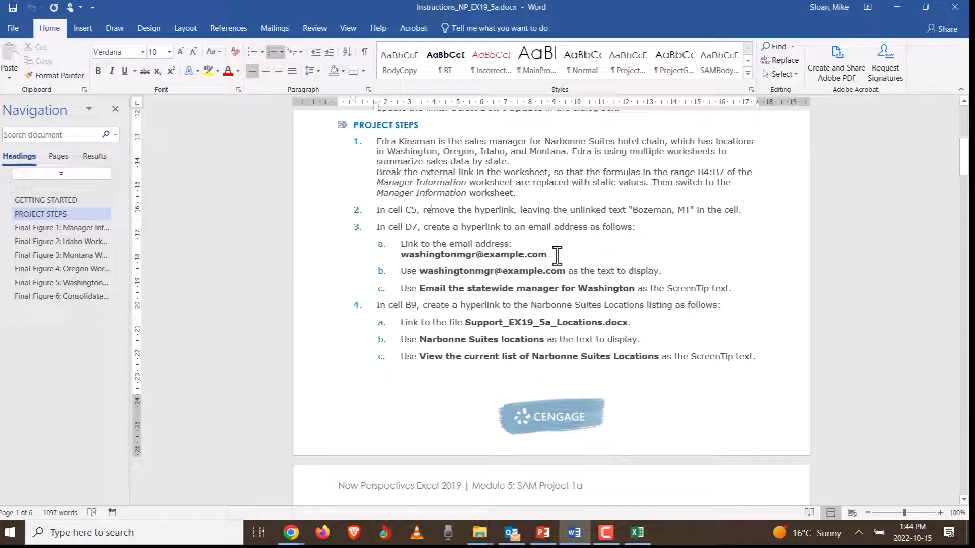
drag(550, 255, 390, 256)
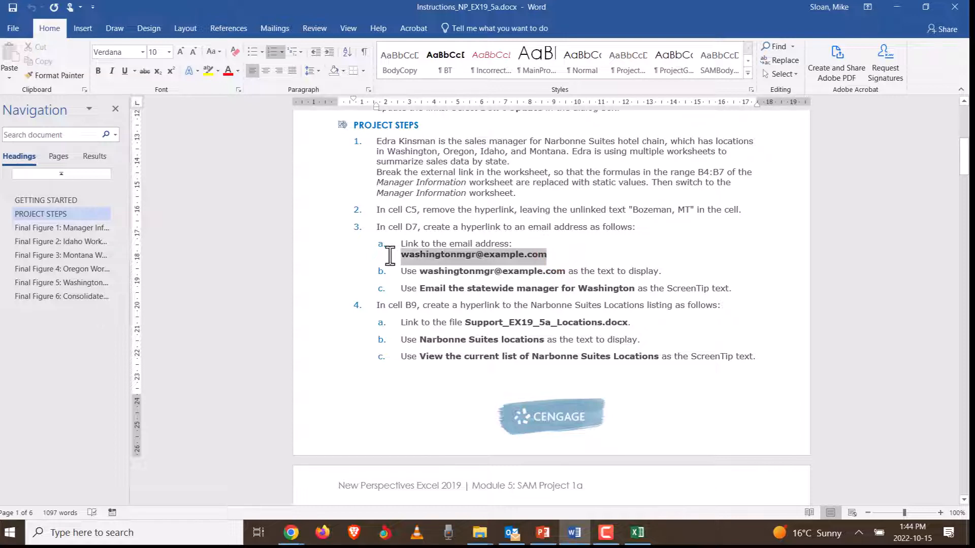
right_click(400, 255)
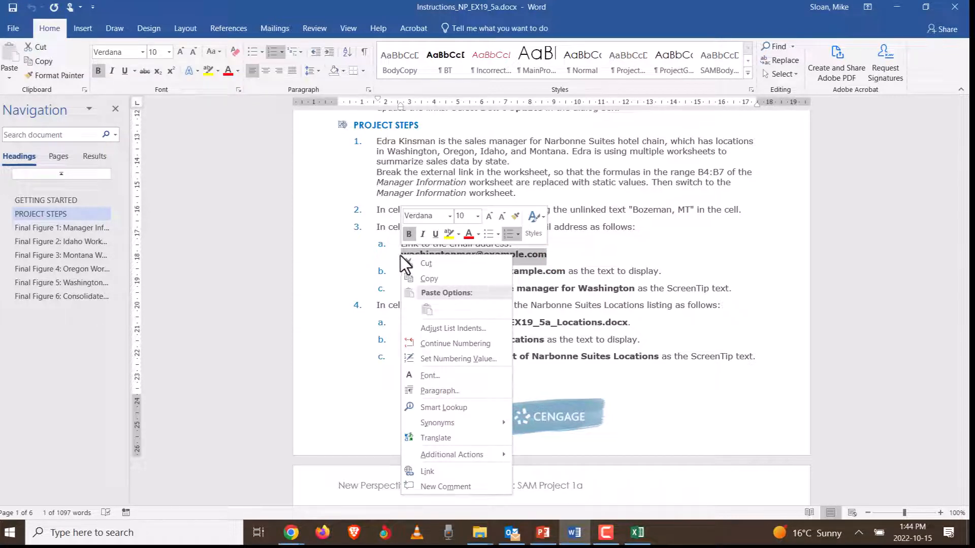
click(428, 278)
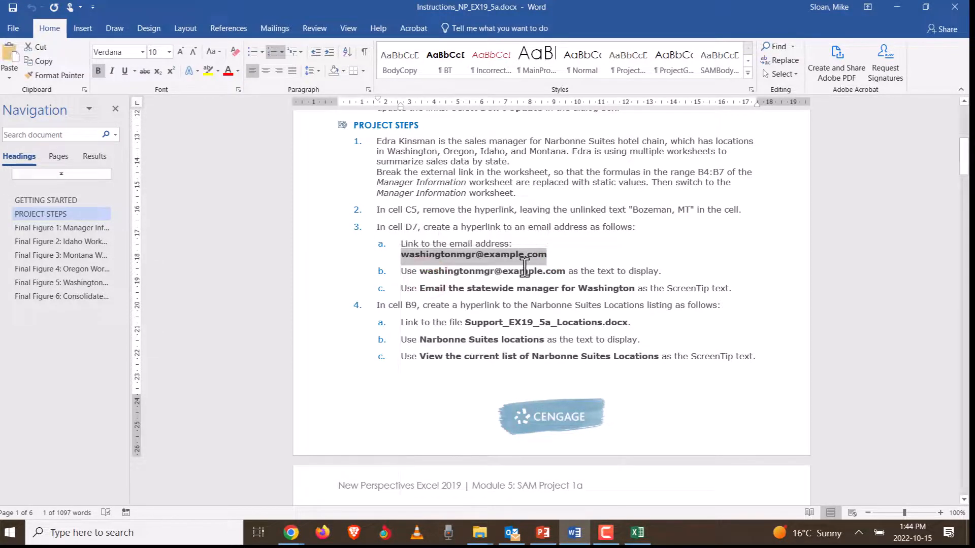
Return to the Excel workbook and paste the Washington manager's e-mail address into cell D7 as a link
key(alt+Tab)
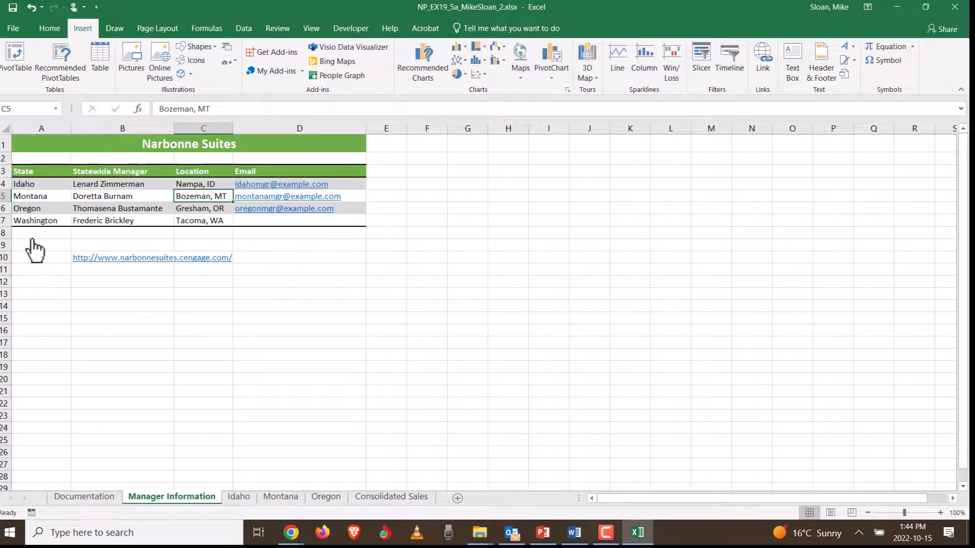
click(281, 221)
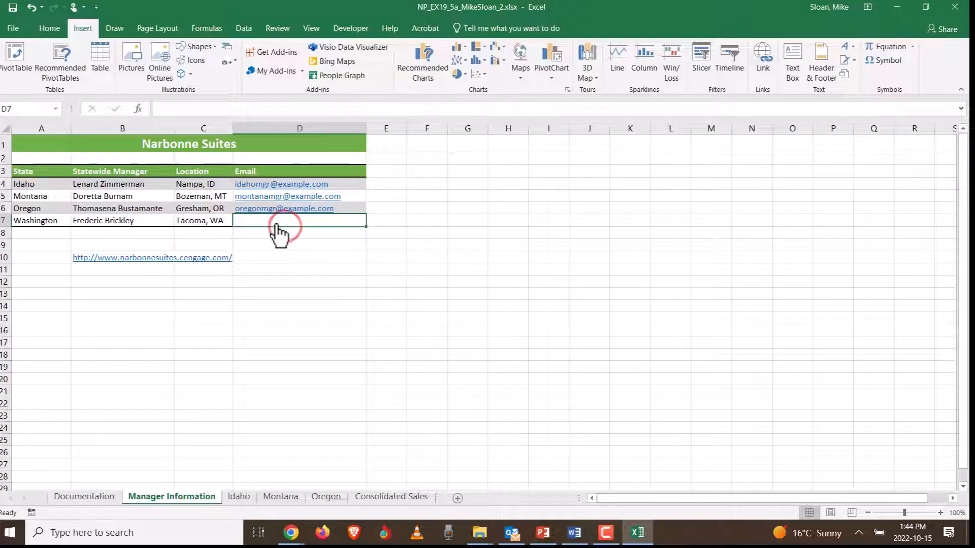
click(167, 109)
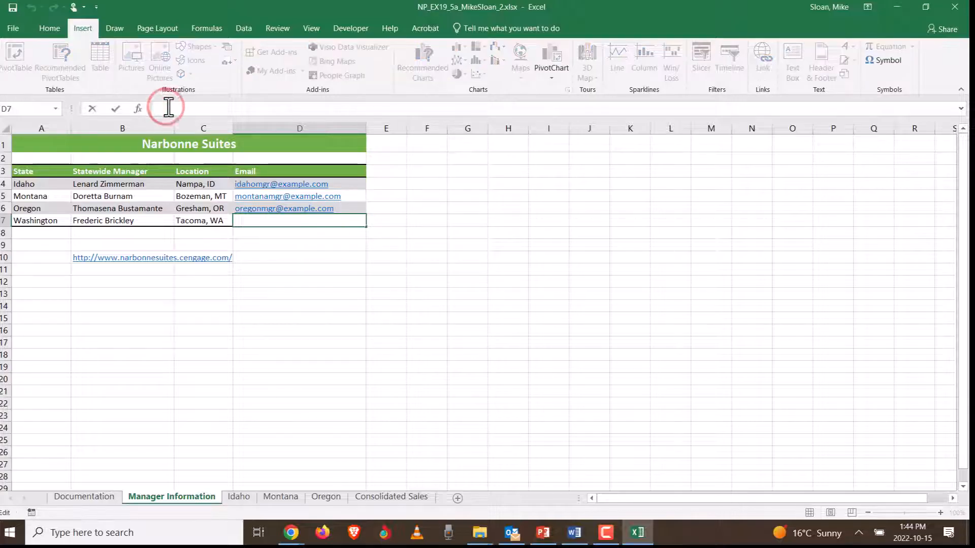
key(ctrl+v)
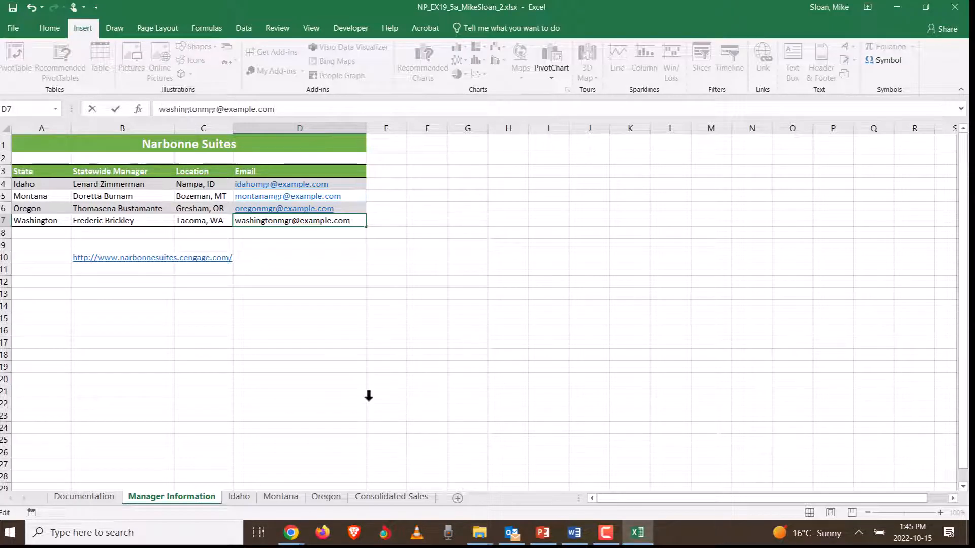
key(Return)
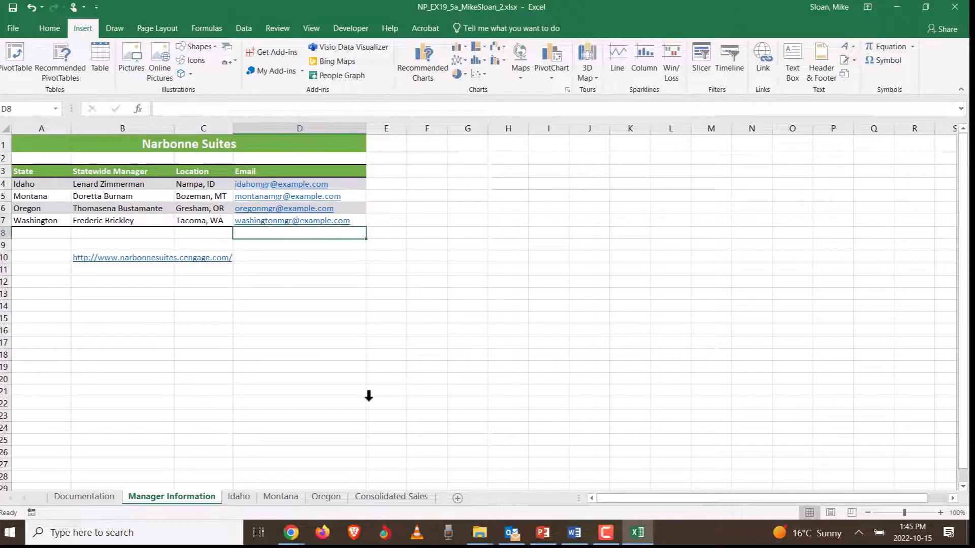
Open the link settings for cell D7, examine the available link types, and confirm it as an e-mail address link
click(360, 218)
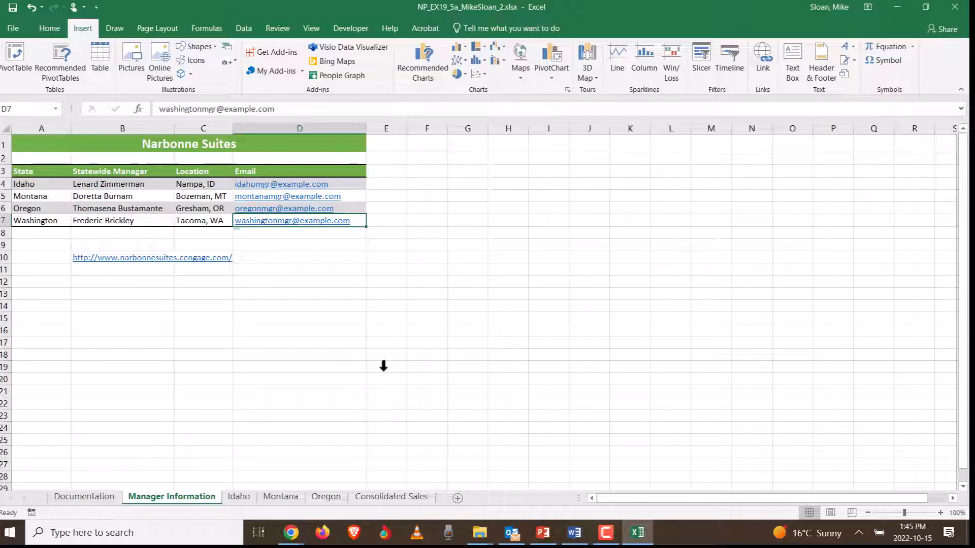
click(771, 62)
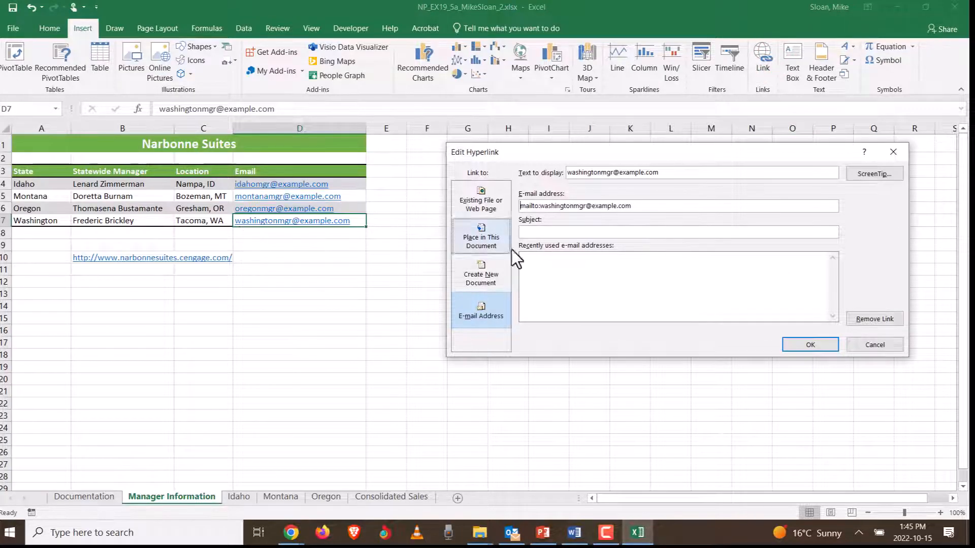
click(480, 213)
click(480, 233)
click(482, 274)
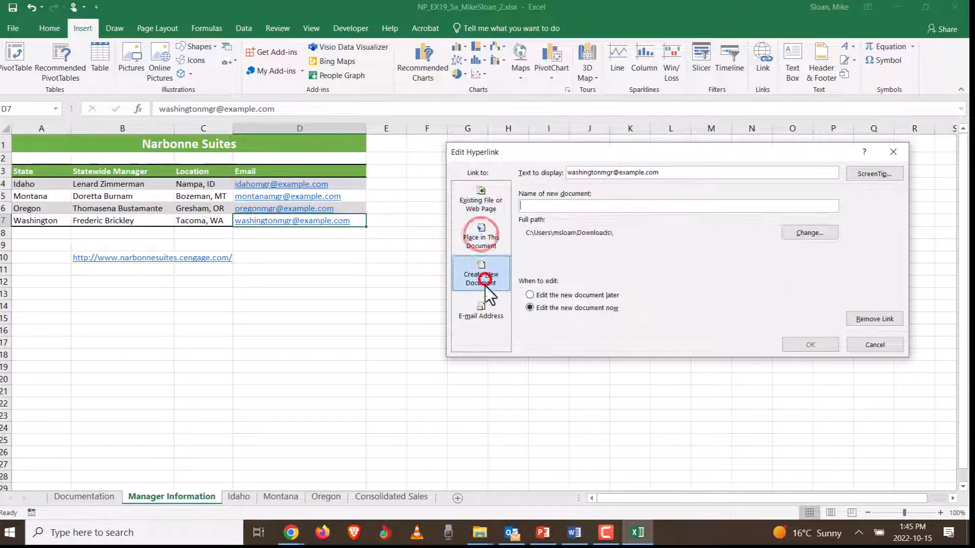
click(480, 314)
click(476, 203)
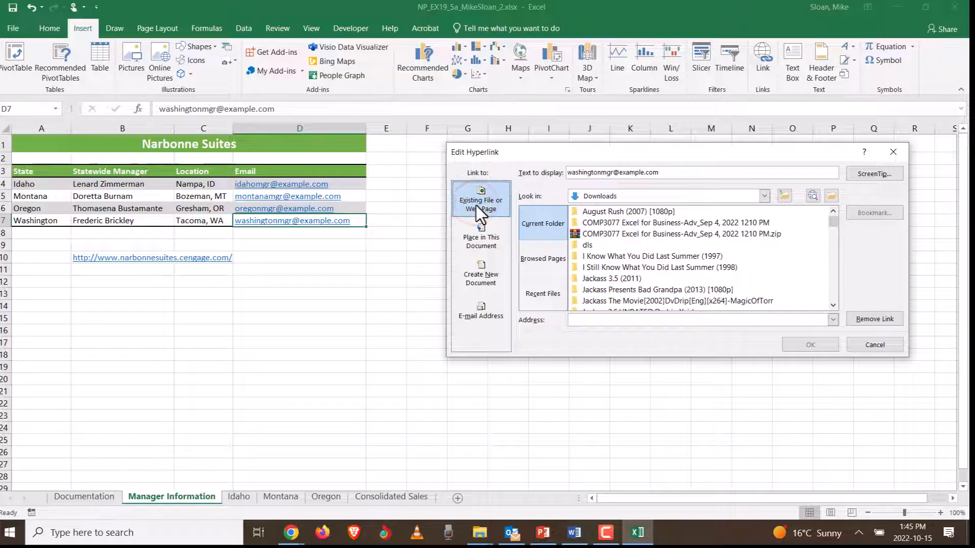
click(482, 313)
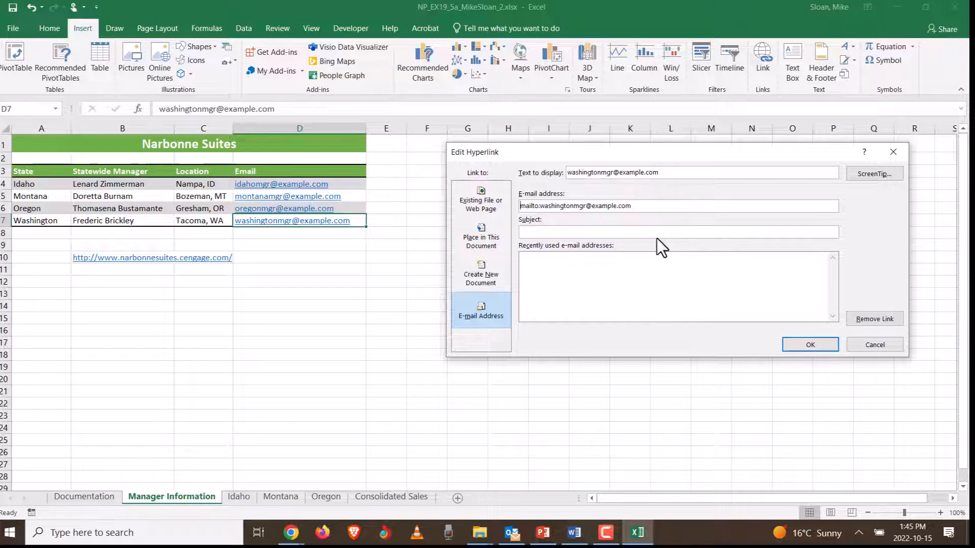
click(831, 351)
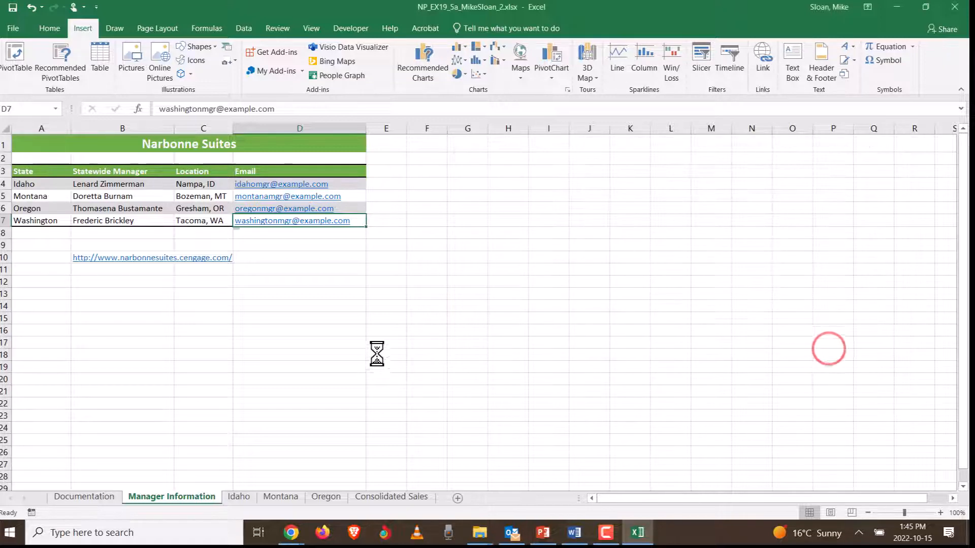
Switch to the Word instructions and copy the text "Email the statewide manager for Washington" from project step 3c
key(alt+Tab)
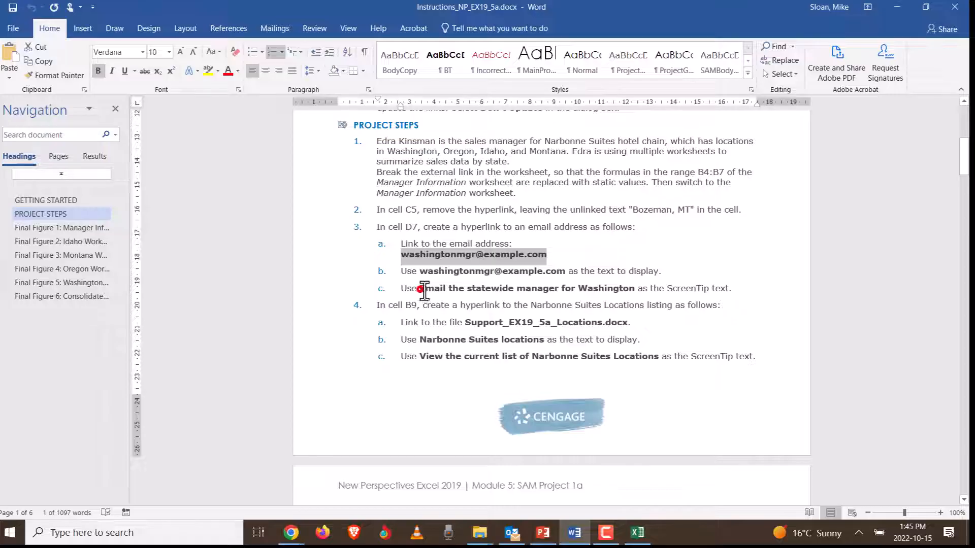
drag(420, 289, 636, 293)
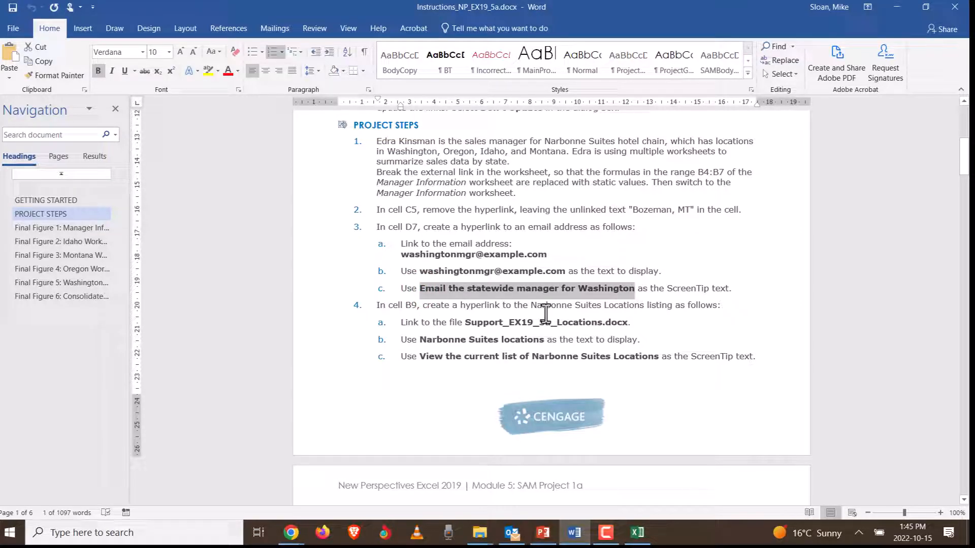
click(516, 295)
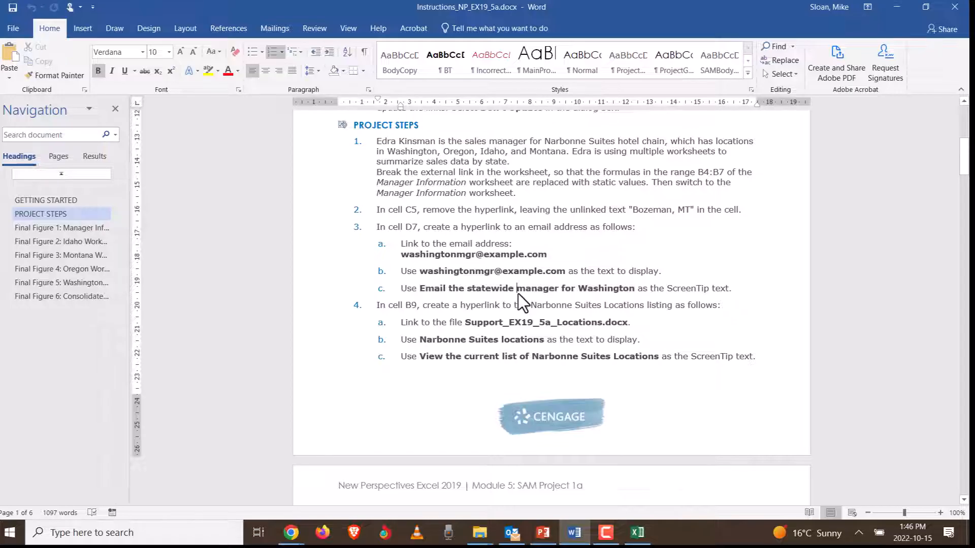
drag(421, 288, 638, 288)
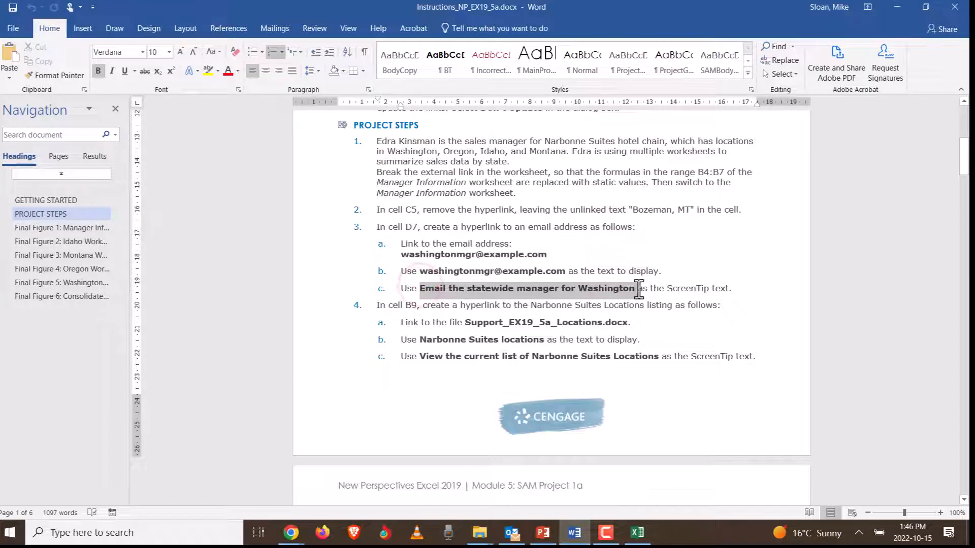
right_click(545, 291)
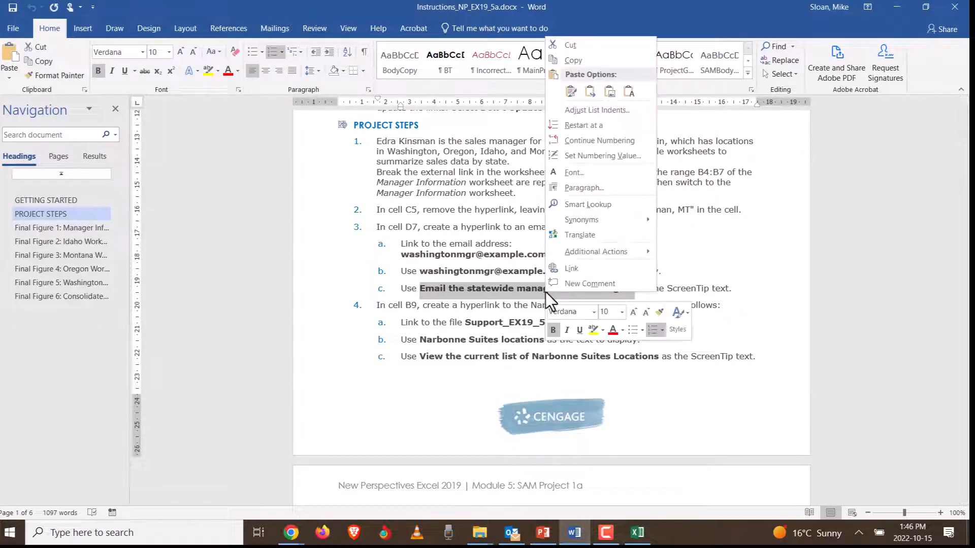
click(569, 66)
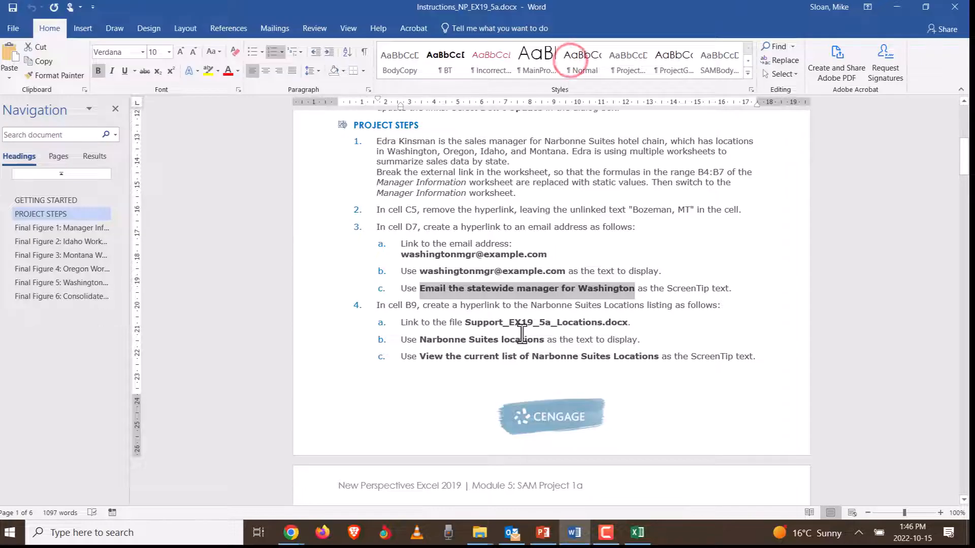
Return to the Excel workbook and set the ScreenTip of cell D7's hyperlink to "Email the statewide manager for Washington"
key(alt+Tab)
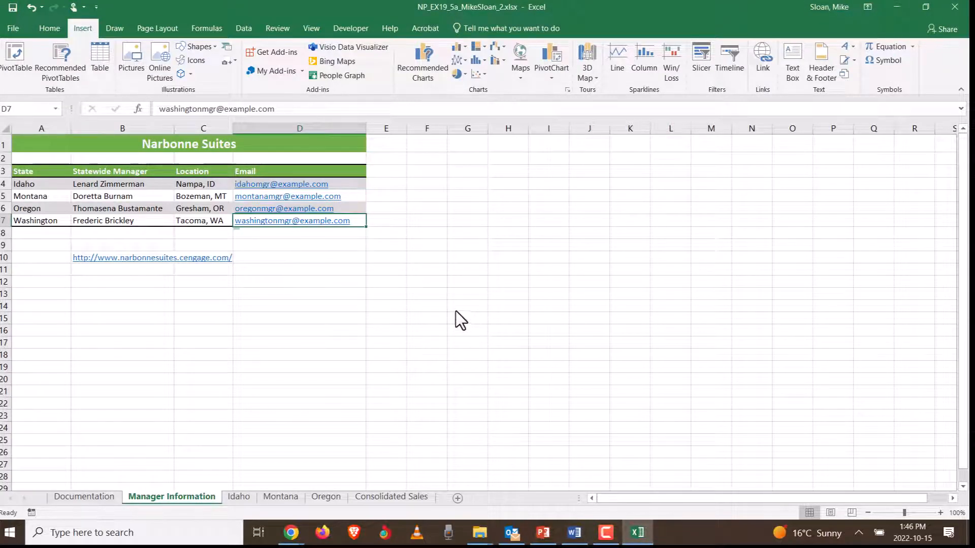
right_click(307, 227)
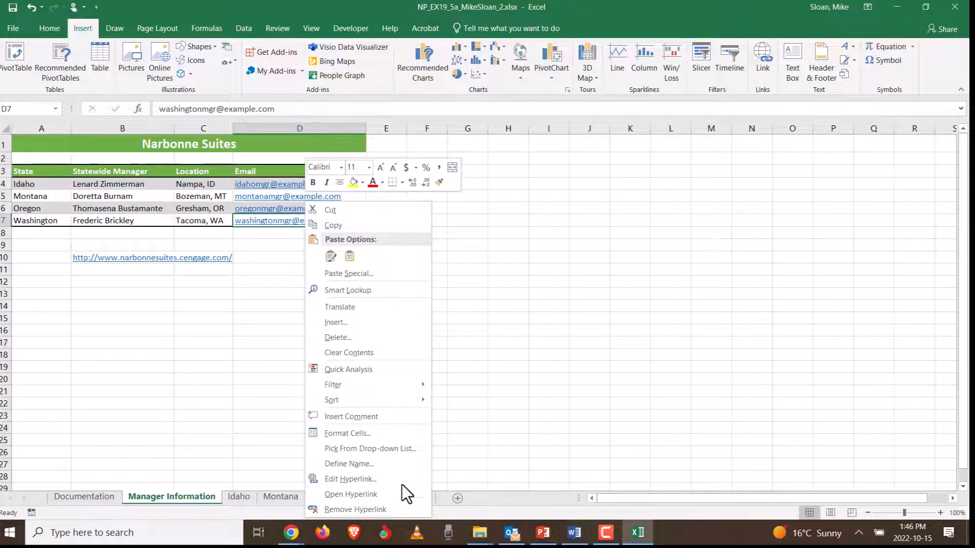
click(358, 481)
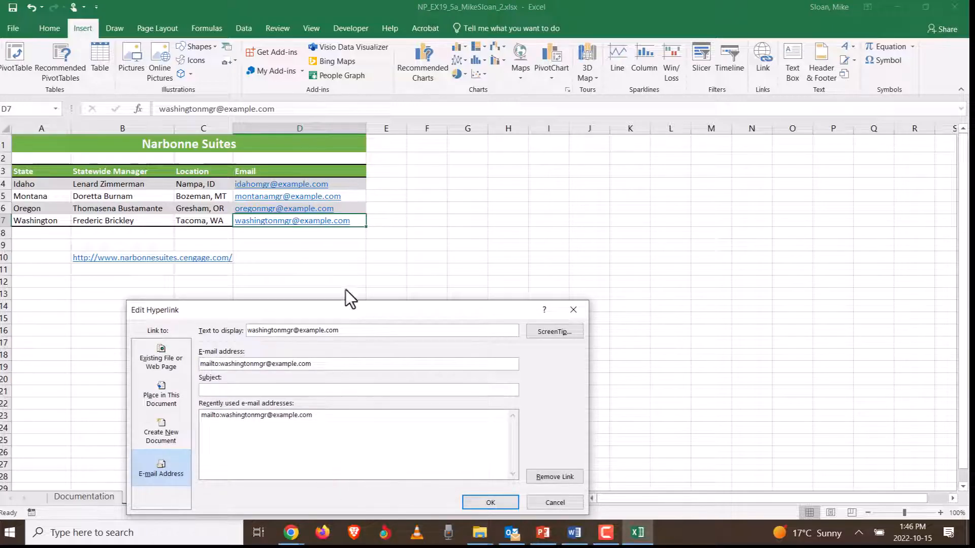
drag(364, 305, 514, 259)
click(720, 285)
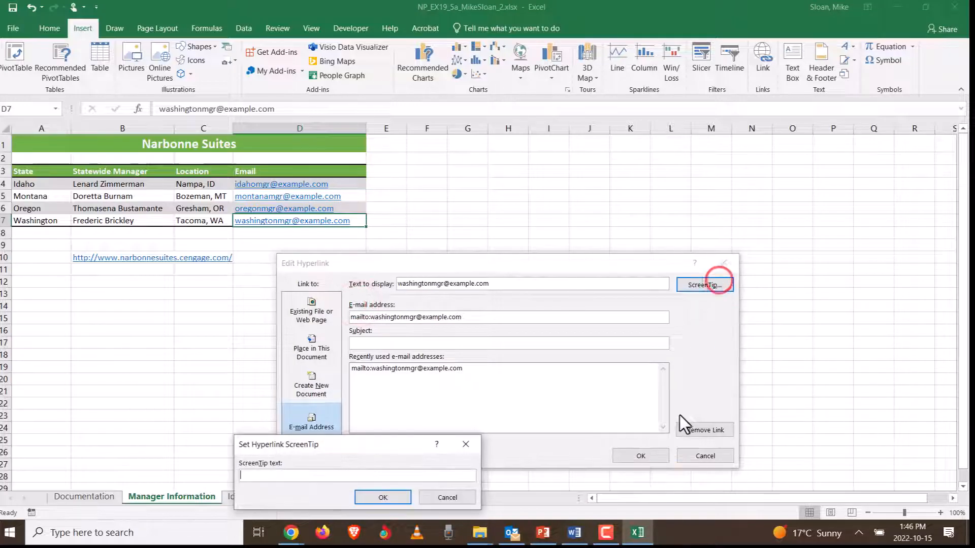
key(ctrl+v)
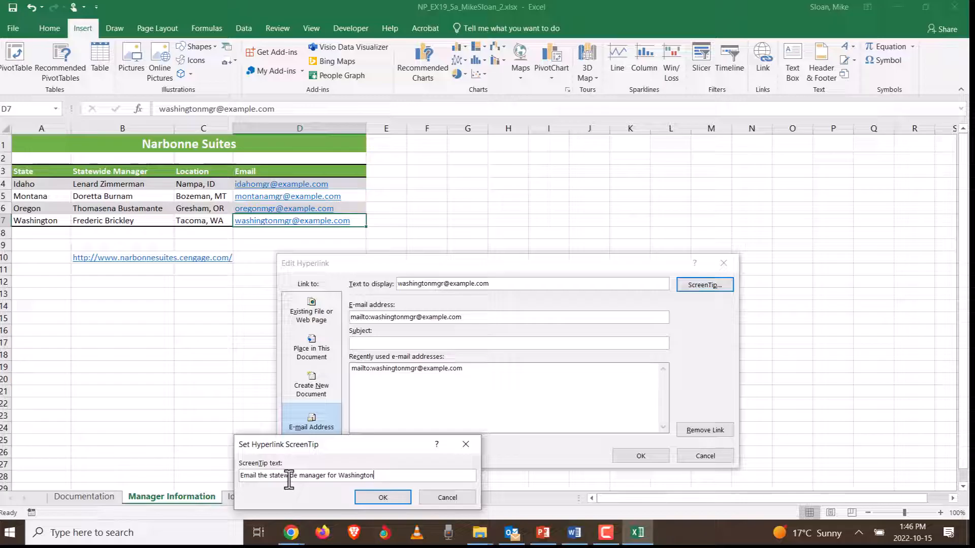
click(382, 498)
click(641, 456)
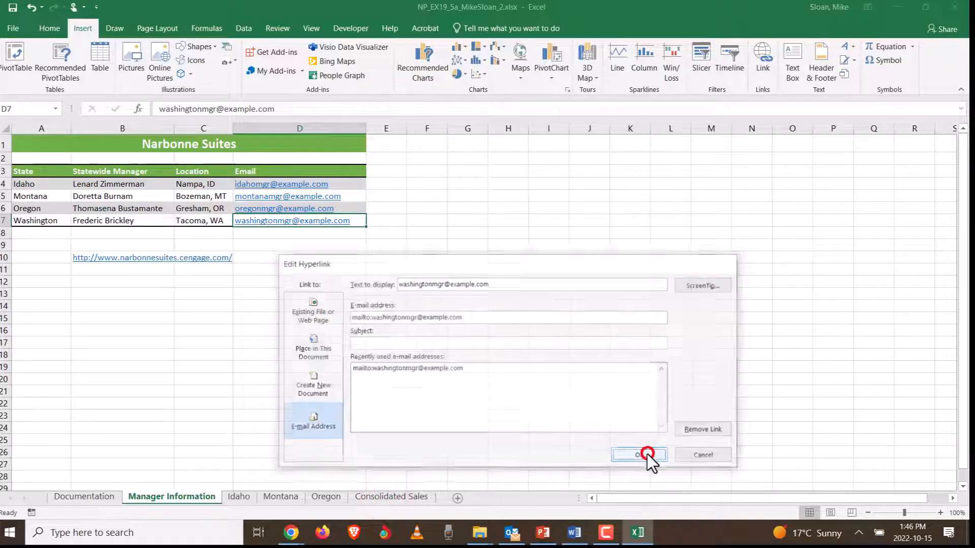
Clear cell D7 and start inserting a new hyperlink there, with E-mail Address as the link type
key(Delete)
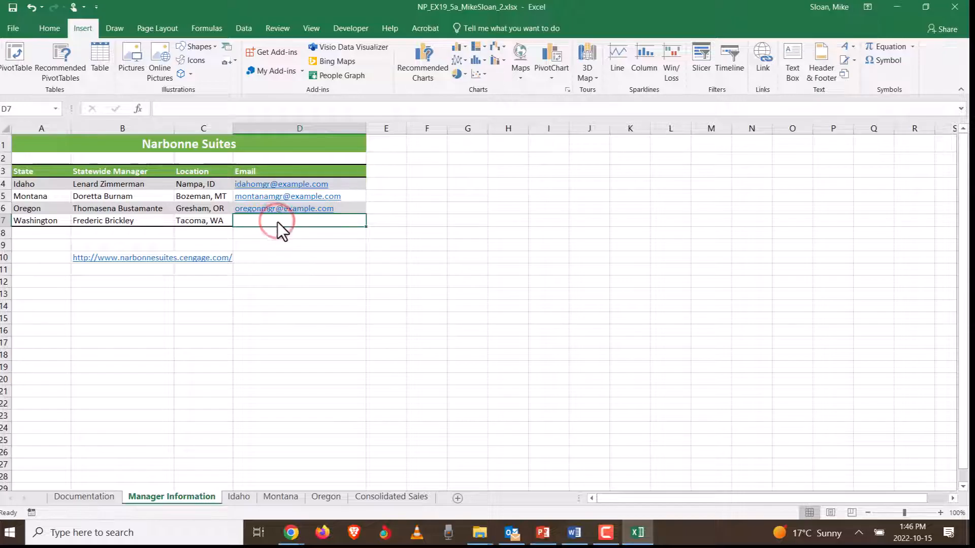
click(758, 69)
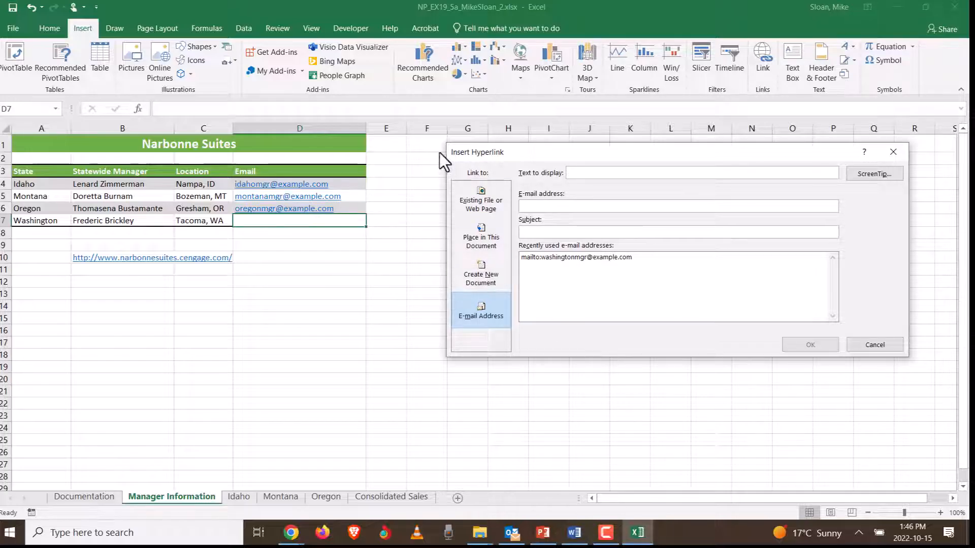
click(479, 199)
click(481, 241)
click(481, 268)
click(477, 317)
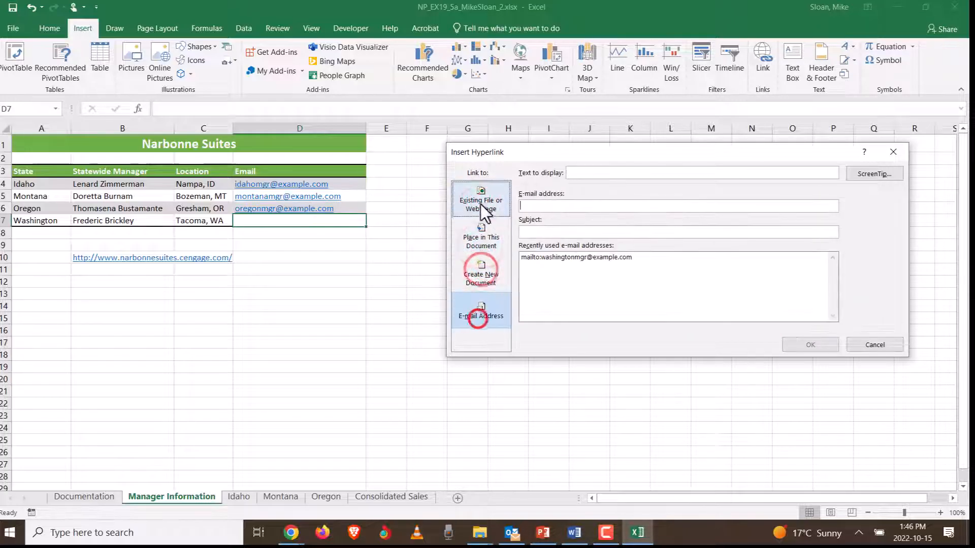
click(481, 203)
click(478, 243)
click(471, 306)
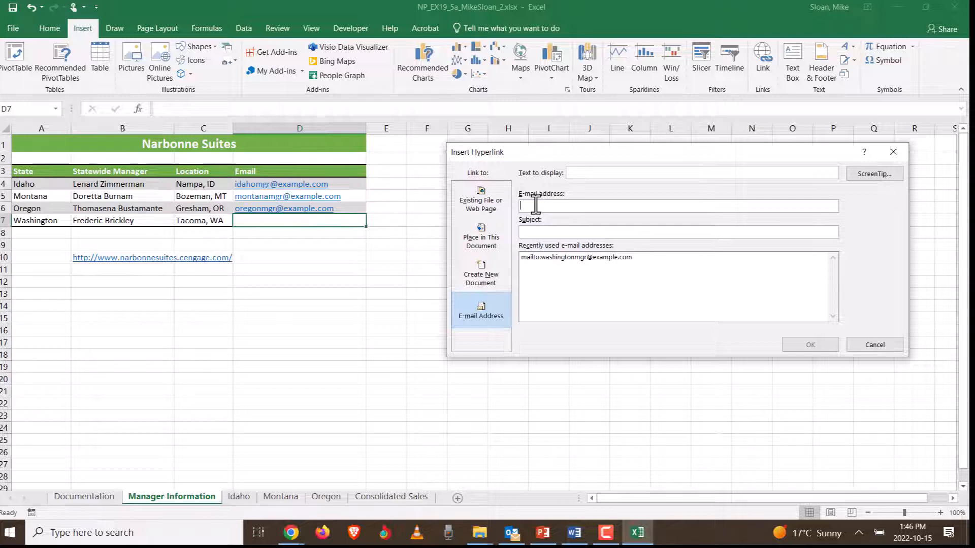
Try entering "mailto: Email the statewide manager for Washington" as the new hyperlink's e-mail address
text(mailto:)
text(Email the statewide manager for Washington)
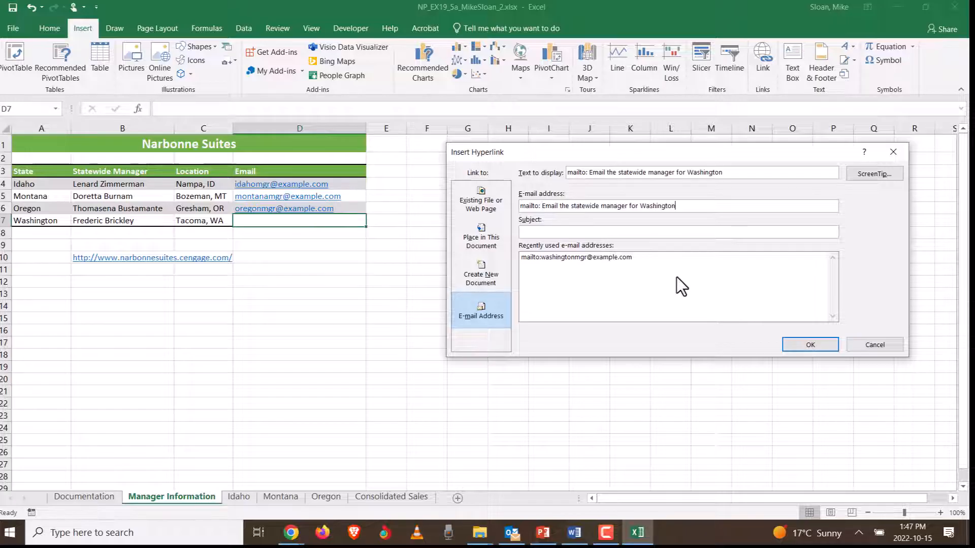
Check the address in Word's project step 3a, return to Excel, and choose the Washington manager's recently used e-mail address as the link target
key(alt+Tab)
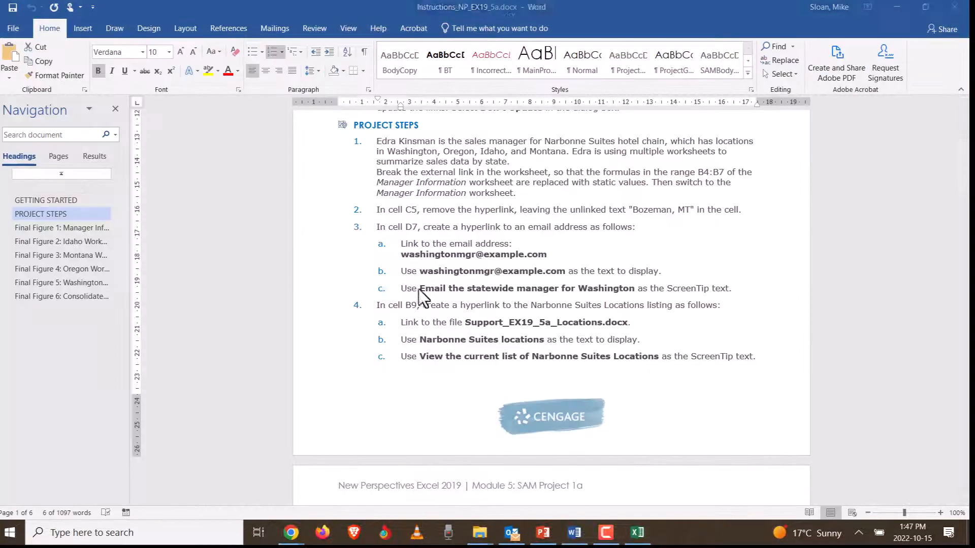
drag(402, 254, 542, 261)
key(alt+Tab)
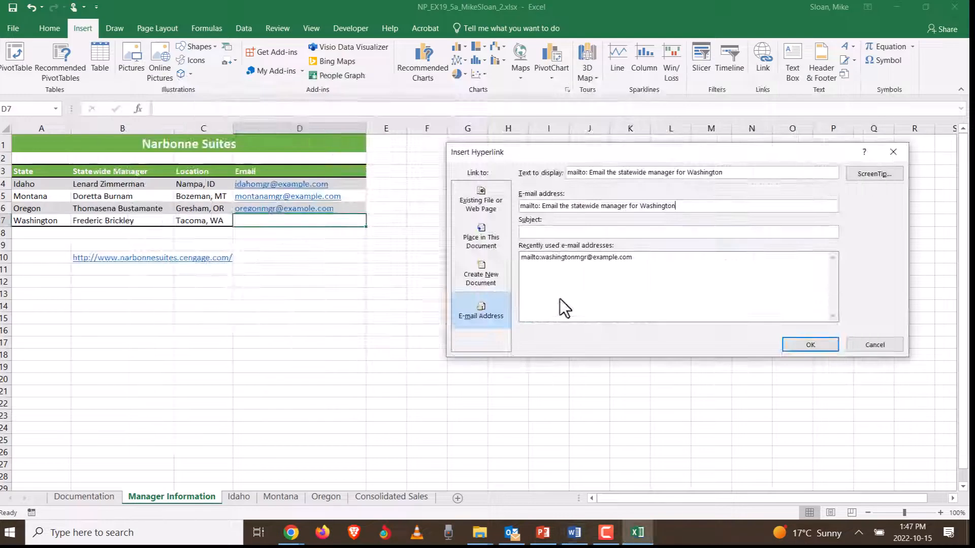
click(546, 261)
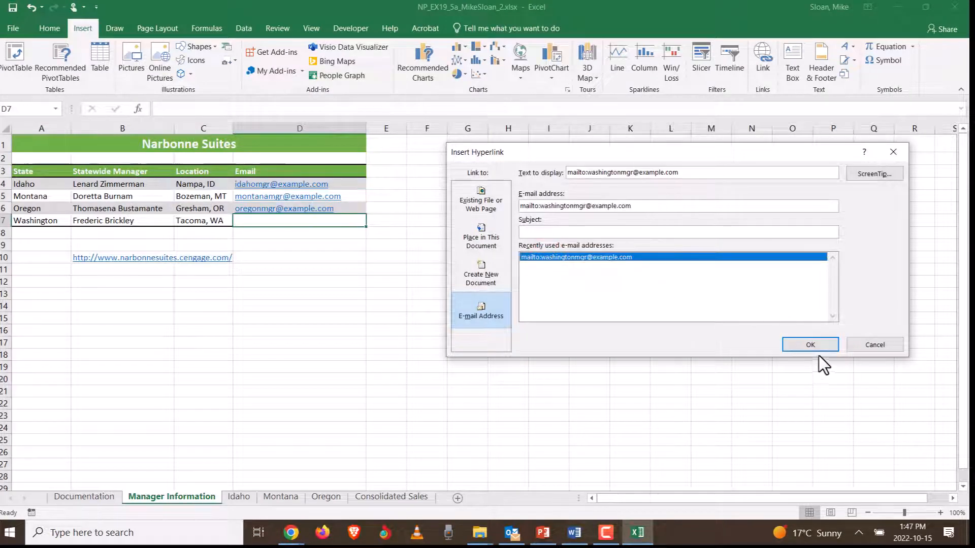
Replace the hyperlink's text to display with the Washington manager's e-mail address without the mailto: prefix
drag(540, 207, 640, 209)
key(ctrl+c)
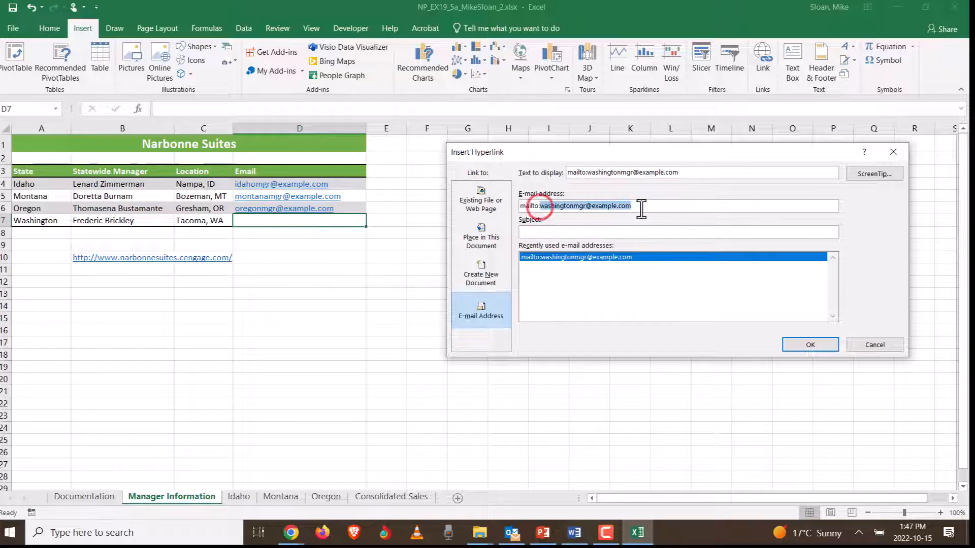
double_click(687, 171)
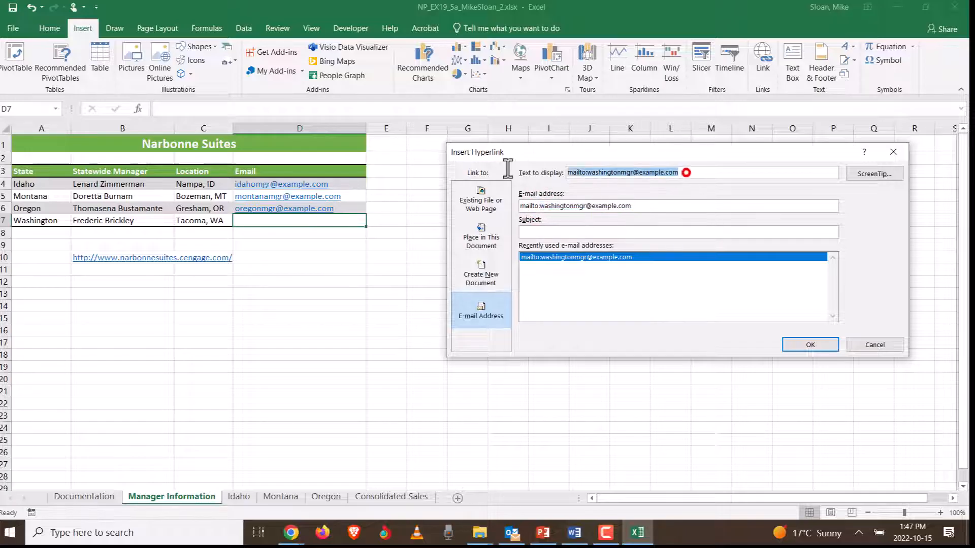
key(ctrl+v)
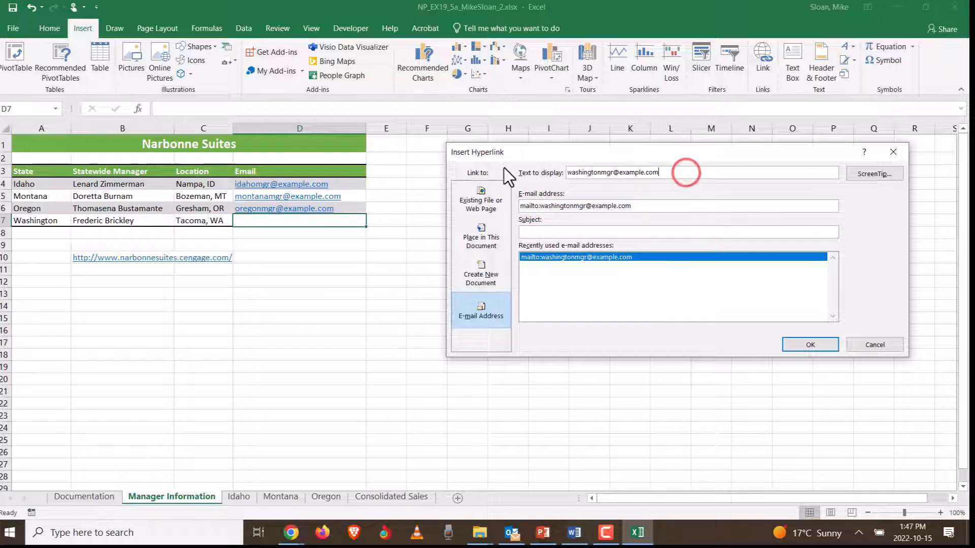
Open the new hyperlink's ScreenTip settings, try the e-mail address as ScreenTip text, and clear it again
click(859, 176)
key(ctrl+v)
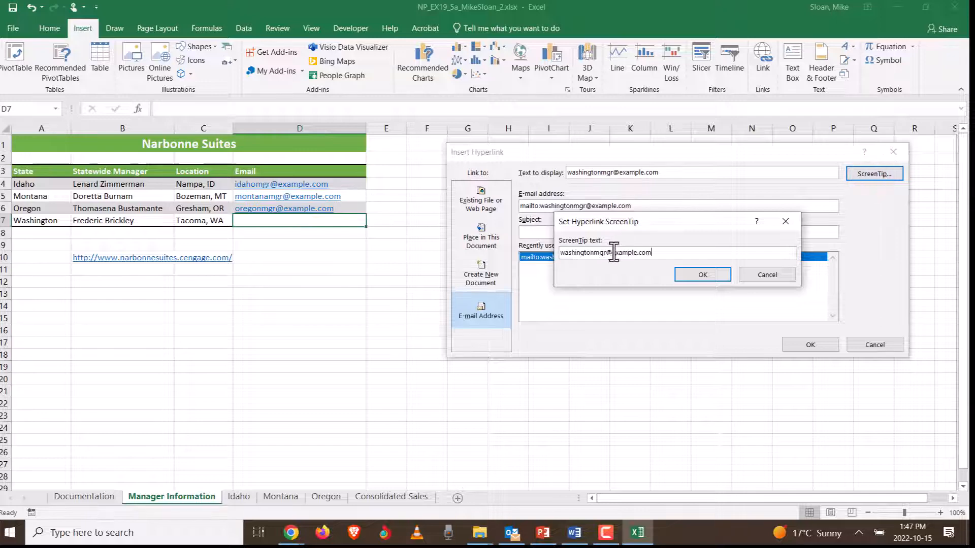
drag(660, 252, 560, 252)
key(BackSpace)
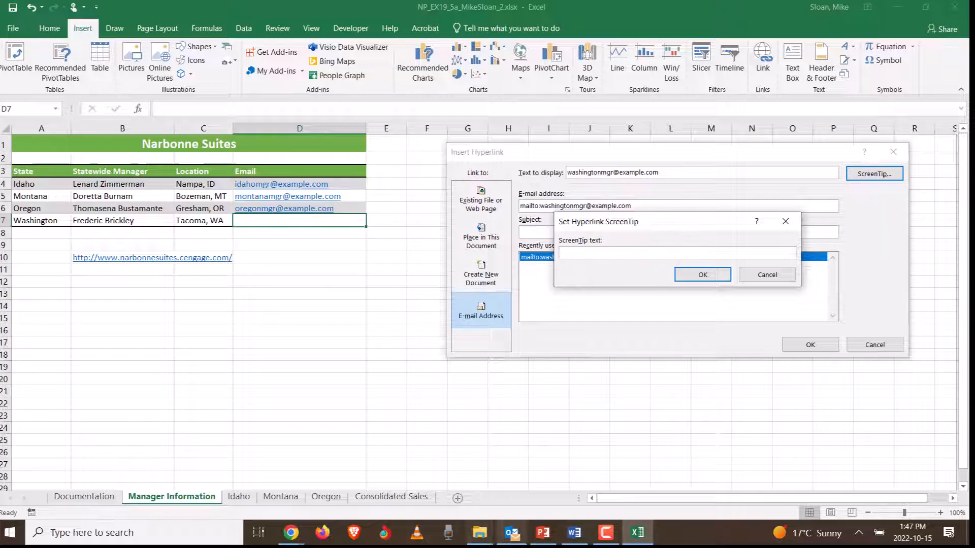
Switch to the Word instructions and copy the ScreenTip text "Email the statewide manager for Washington" in project step 3c again
click(474, 534)
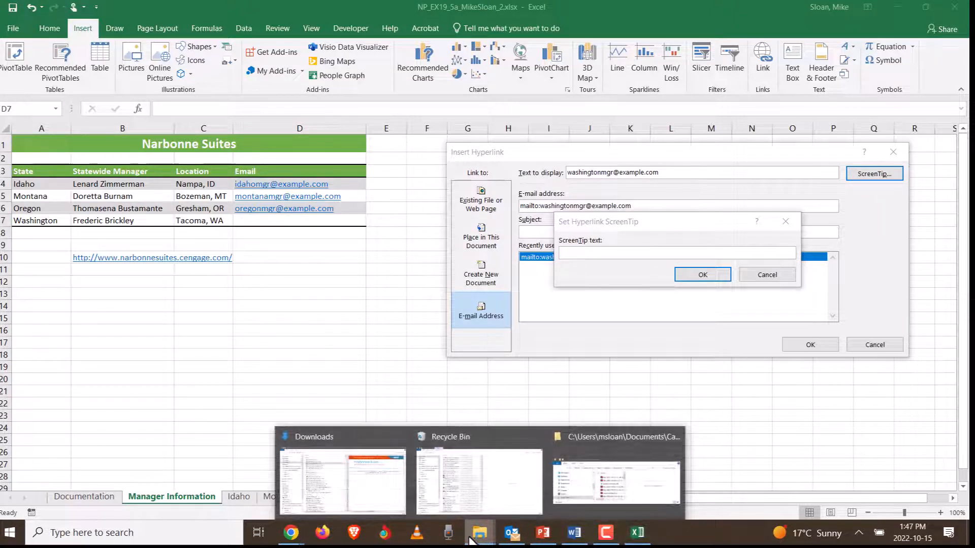
click(574, 533)
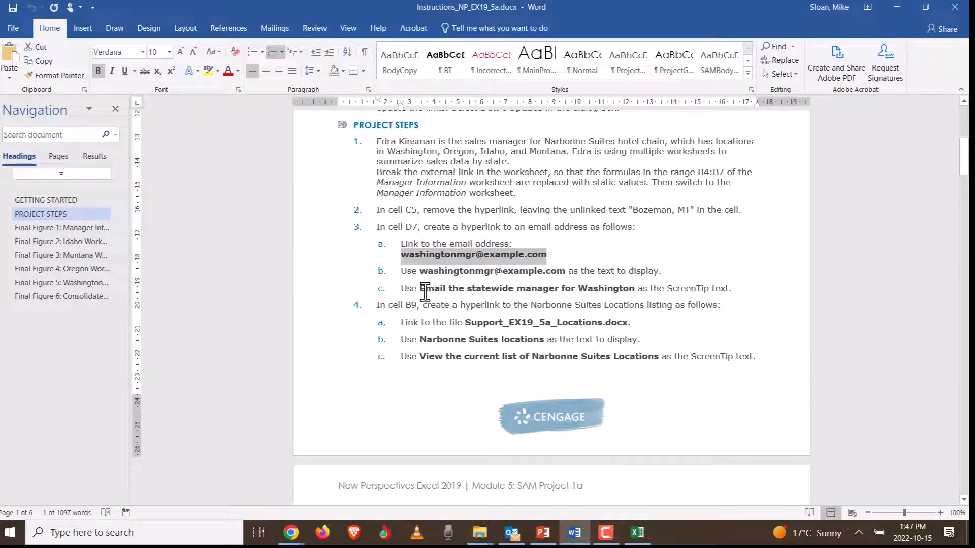
mouse_move(421, 289)
mouse_down()
mouse_move(640, 293)
mouse_move(420, 271)
mouse_move(422, 290)
mouse_up()
key(super+c)
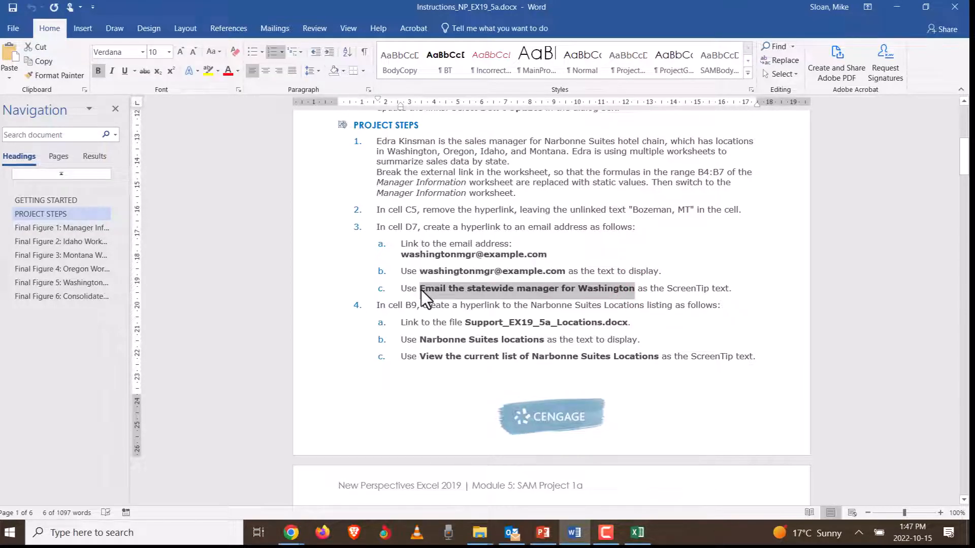
scroll(511, 337, up, 1)
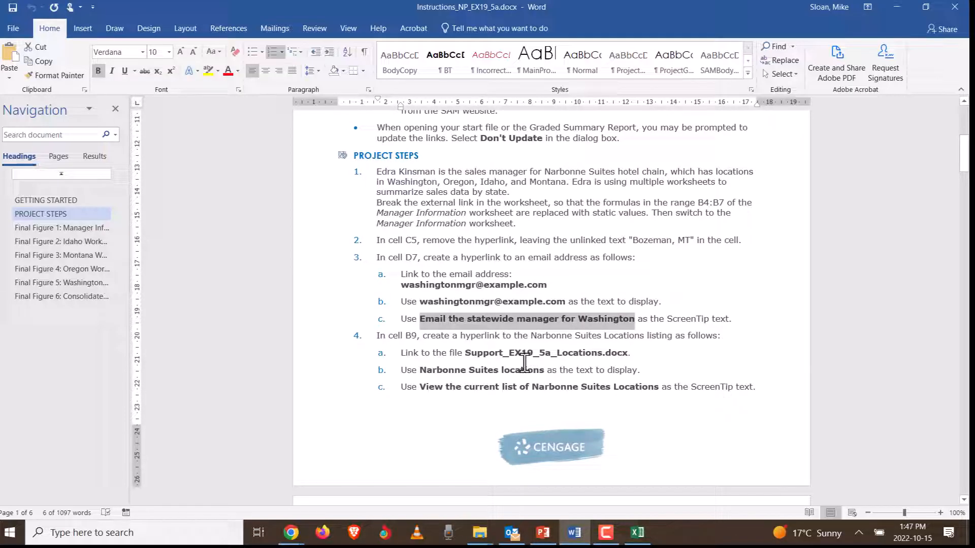
Return to Excel, set the ScreenTip text to "Email the statewide manager for Washington", and insert the e-mail hyperlink in cell D7
key(super+v)
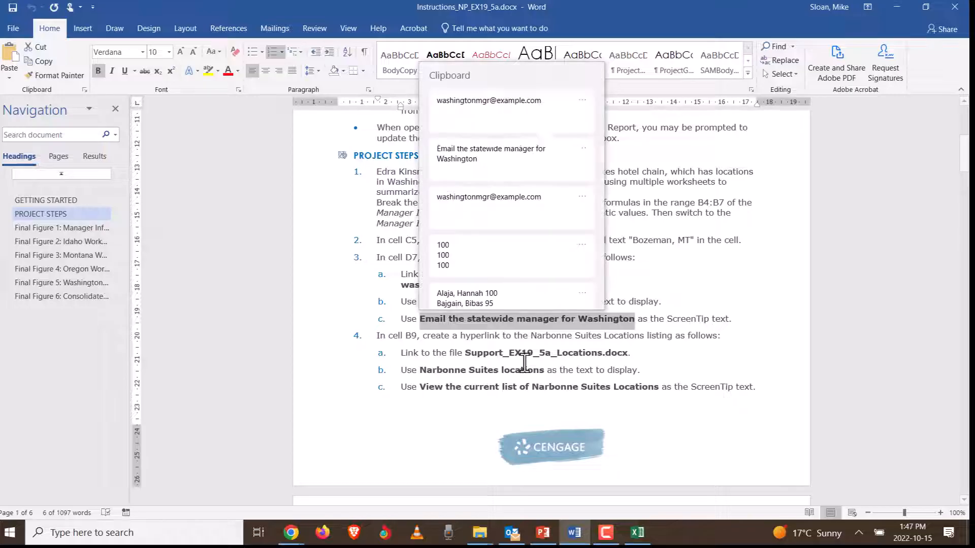
click(521, 171)
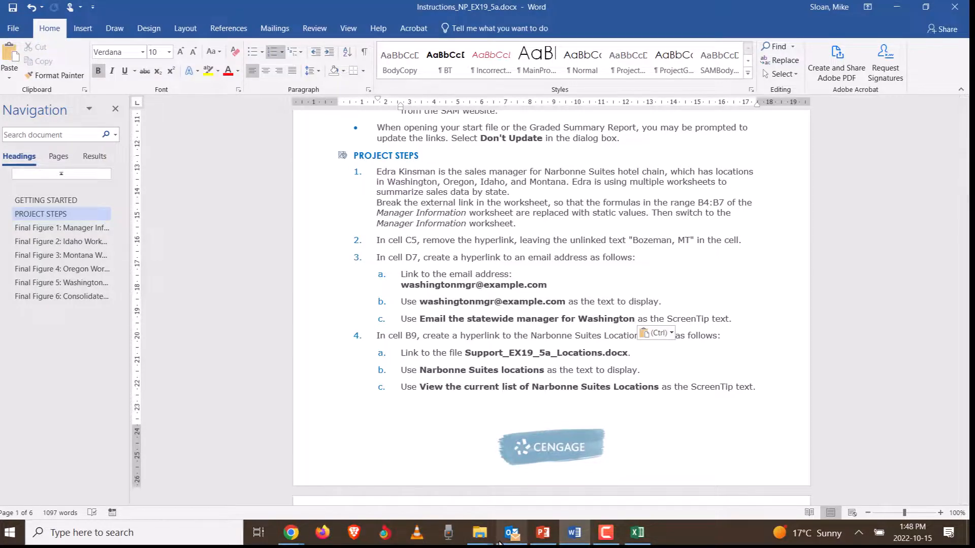
mouse_move(499, 542)
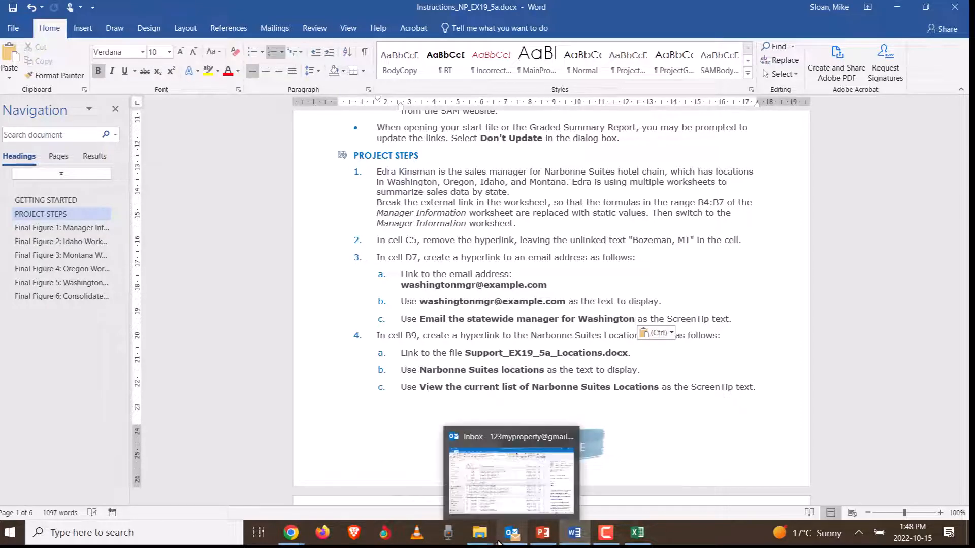
click(640, 536)
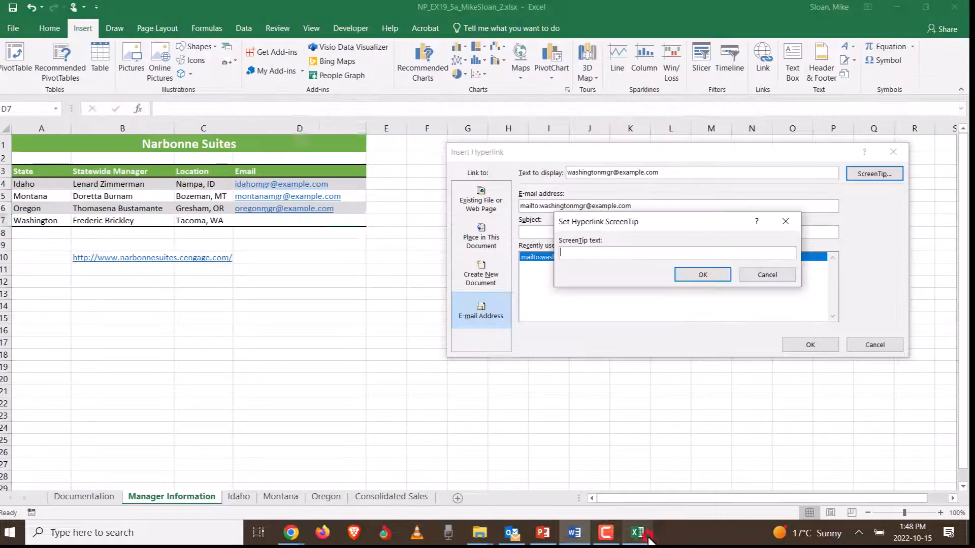
right_click(577, 255)
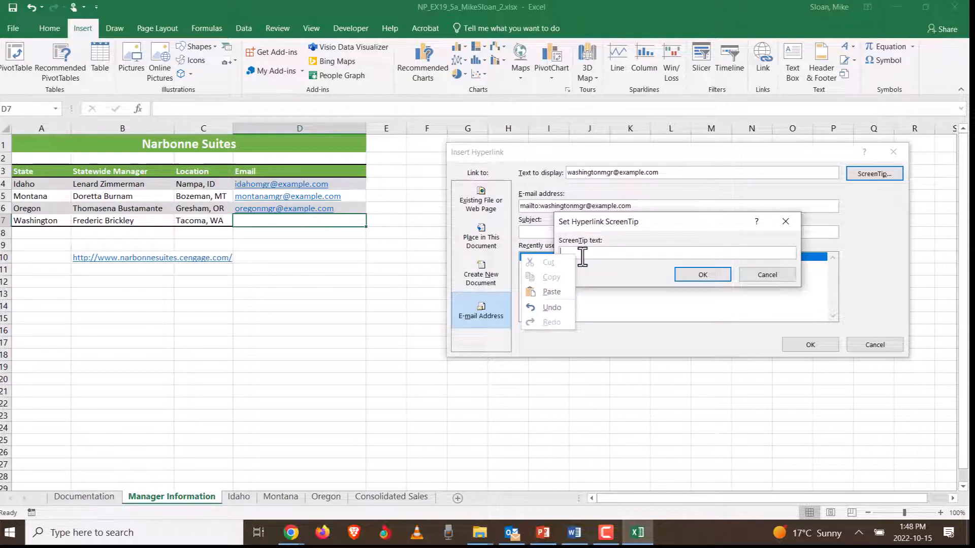
key(super+v)
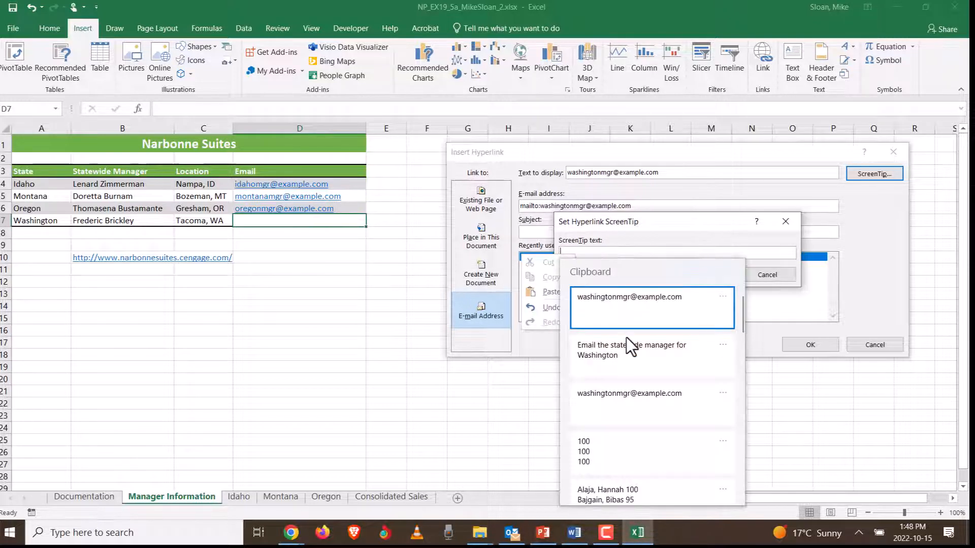
click(633, 351)
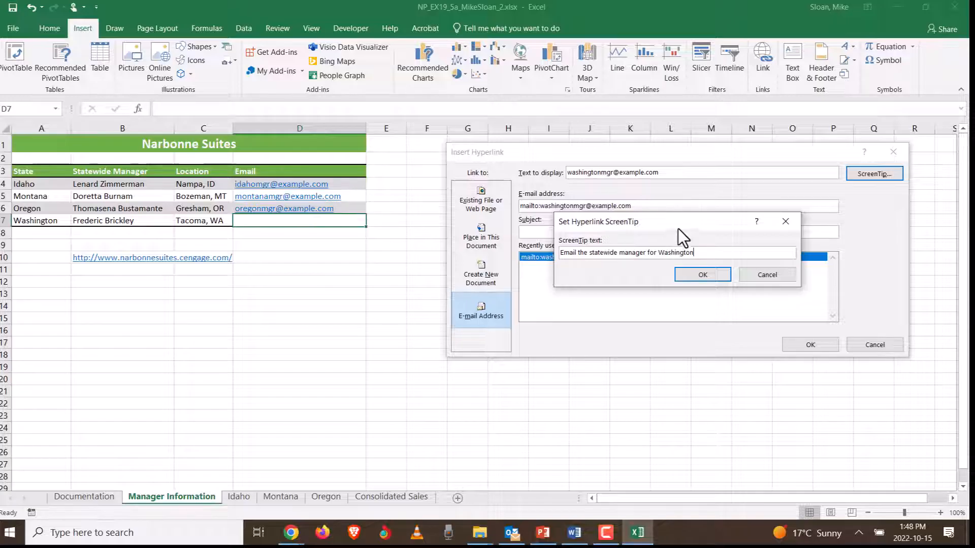
drag(678, 228, 678, 184)
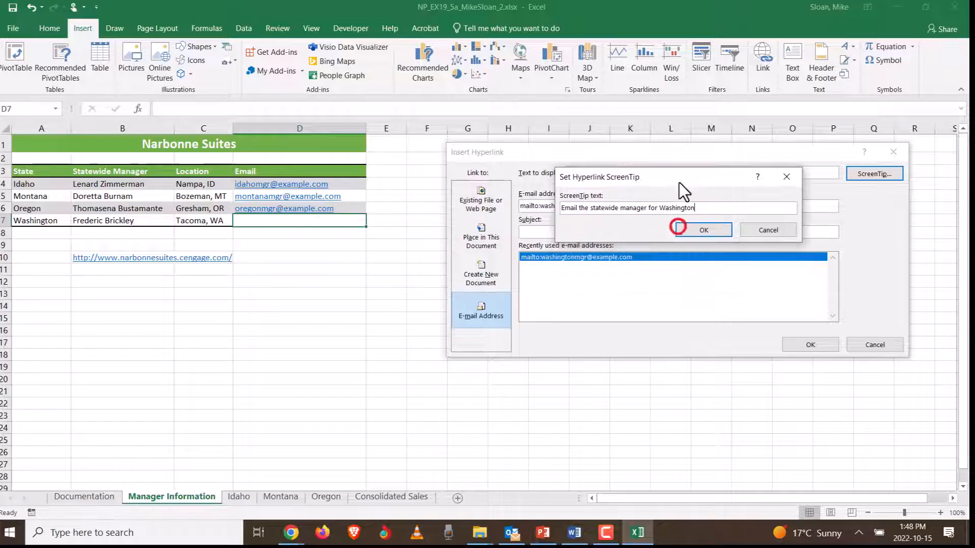
click(703, 230)
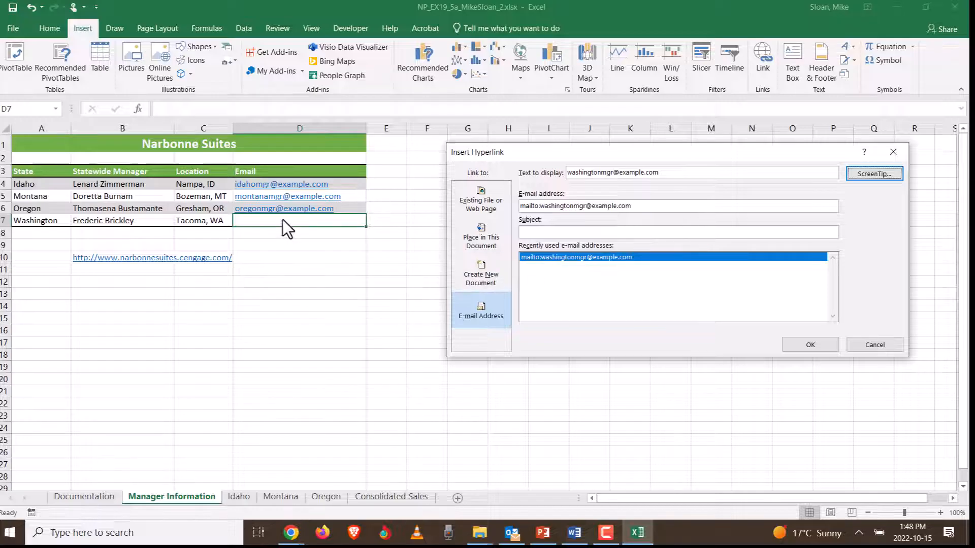
click(802, 343)
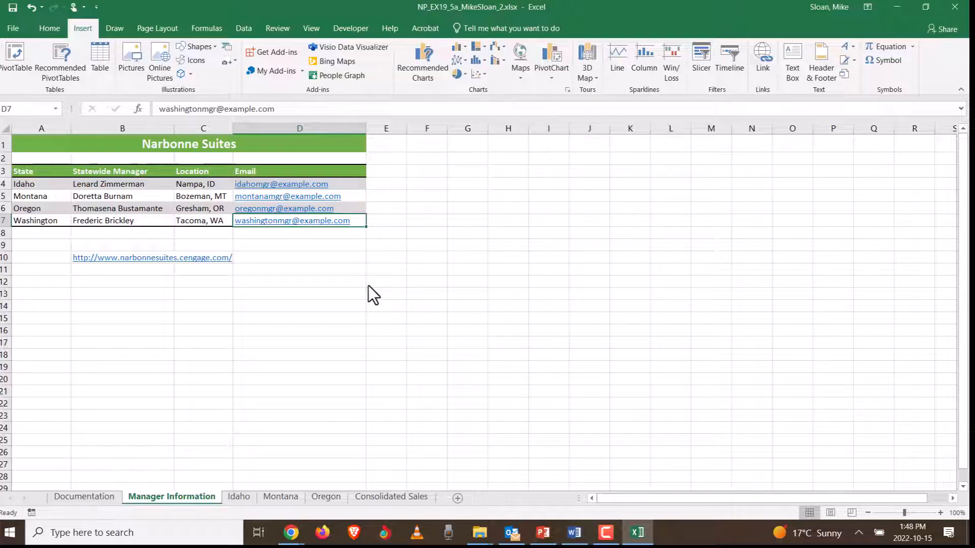
Switch to the Word instructions and read project step 4 about the hyperlink to the Narbonne Suites Locations listing in cell B9
key(alt+Tab)
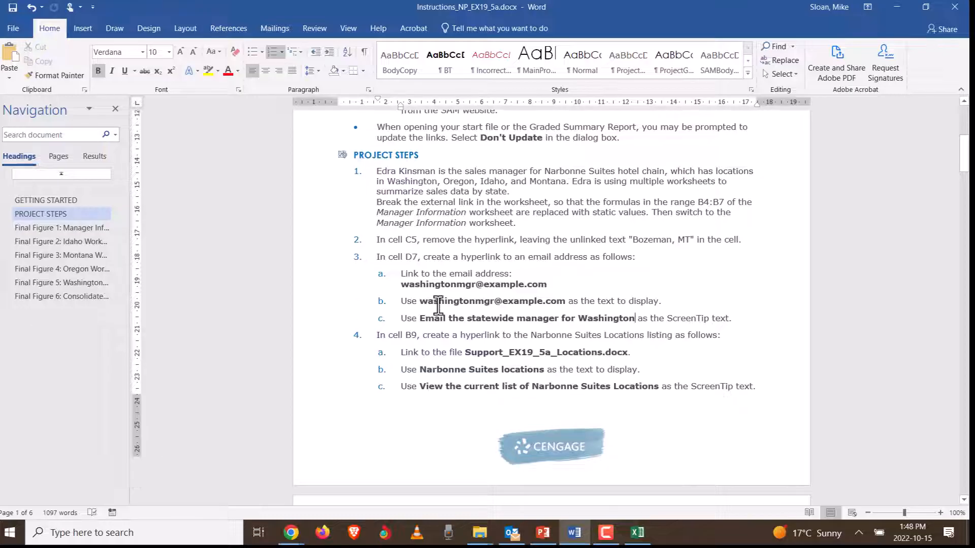
scroll(428, 300, down, 3)
click(392, 235)
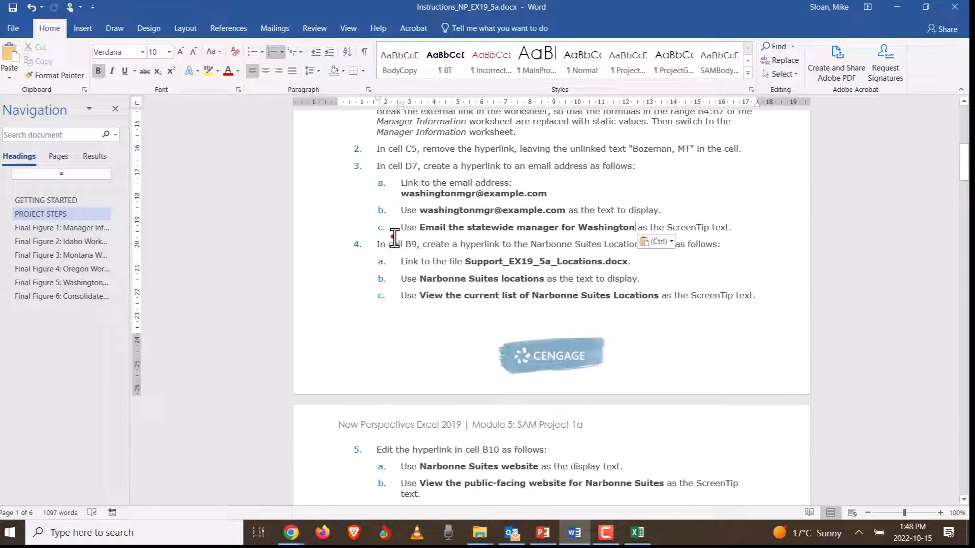
click(473, 244)
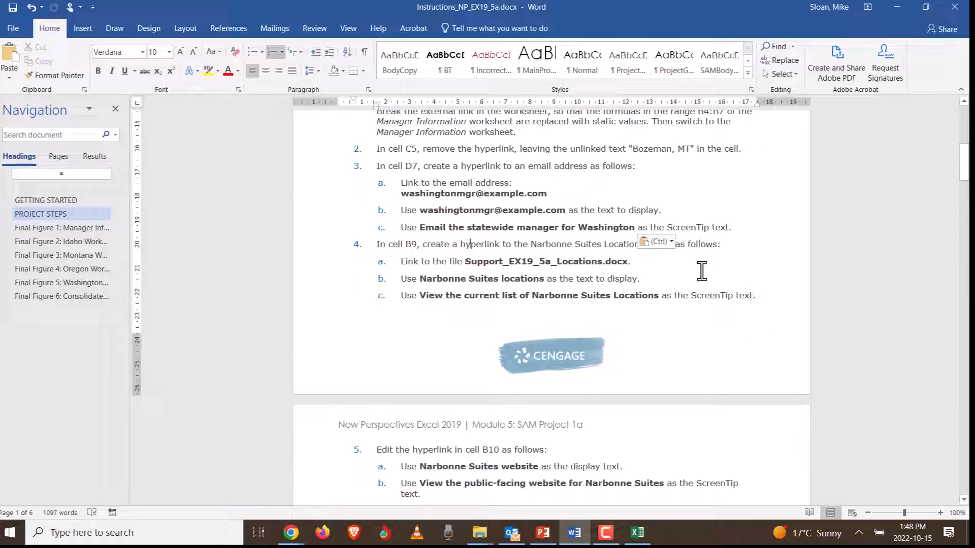
click(670, 244)
click(751, 266)
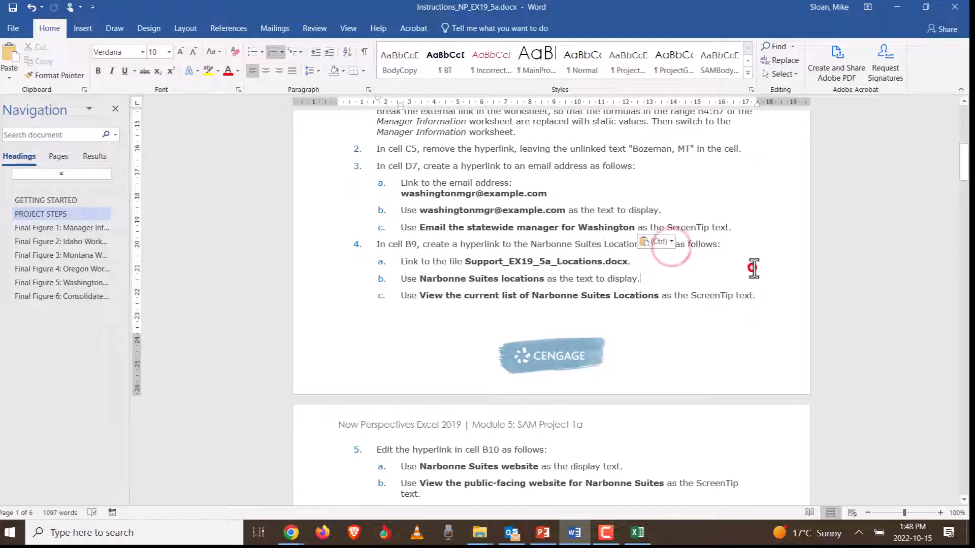
scroll(705, 268, down, 2)
scroll(705, 268, up, 1)
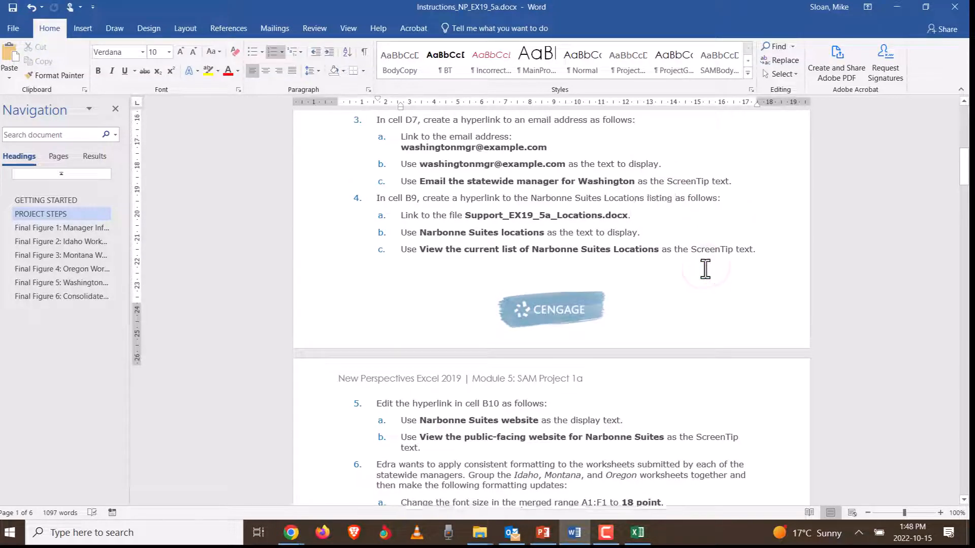
scroll(700, 265, down, 2)
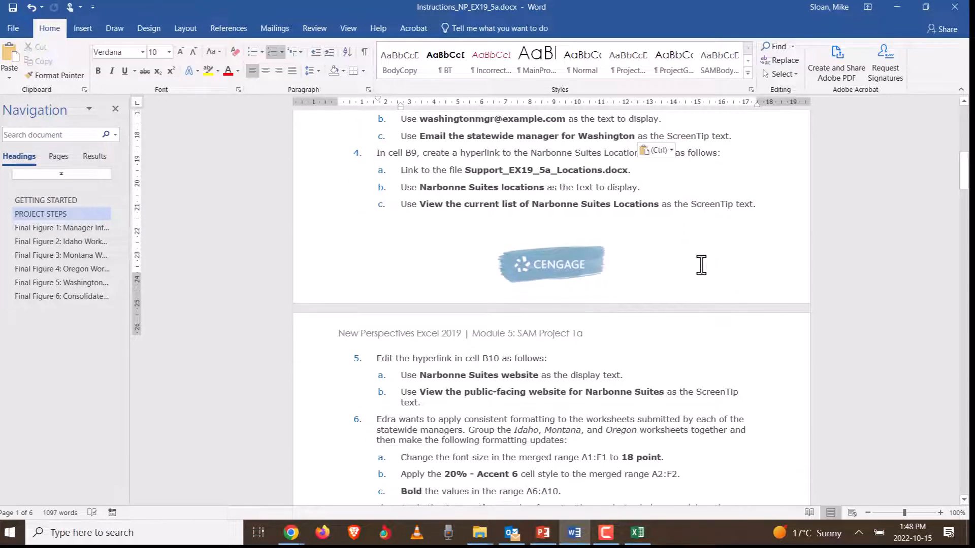
scroll(701, 266, up, 2)
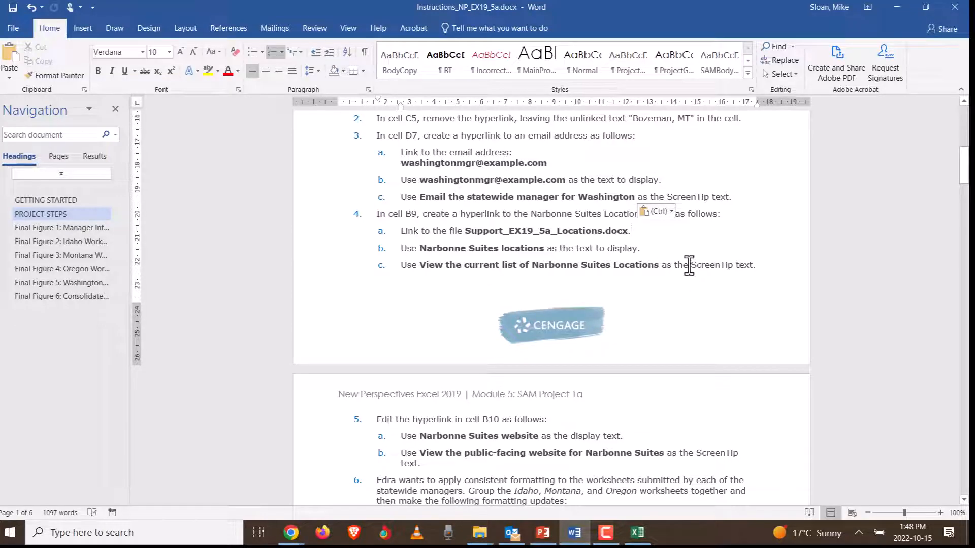
drag(468, 231, 562, 232)
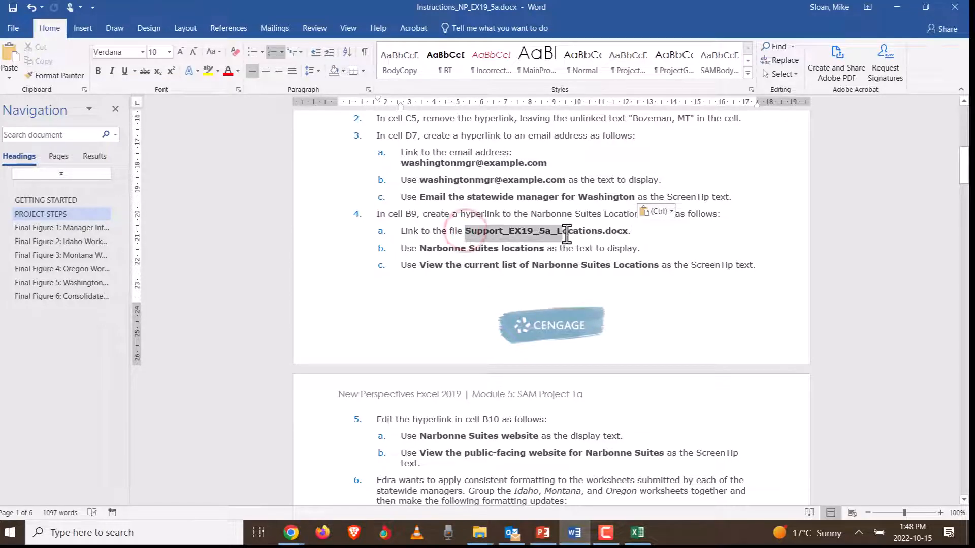
click(537, 250)
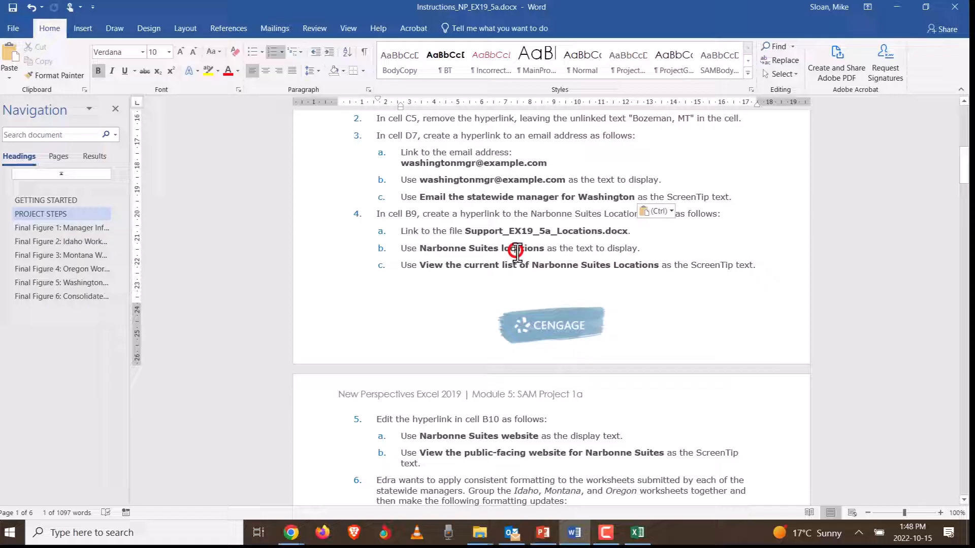
click(613, 249)
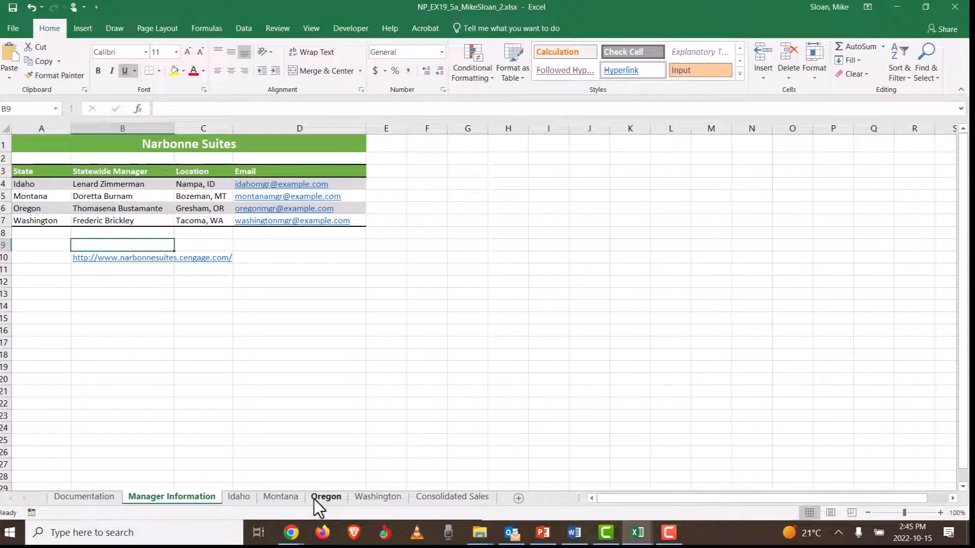
Start inserting a hyperlink in the empty cell B9 of the Manager Information worksheet in Excel
mouse_move(278, 223)
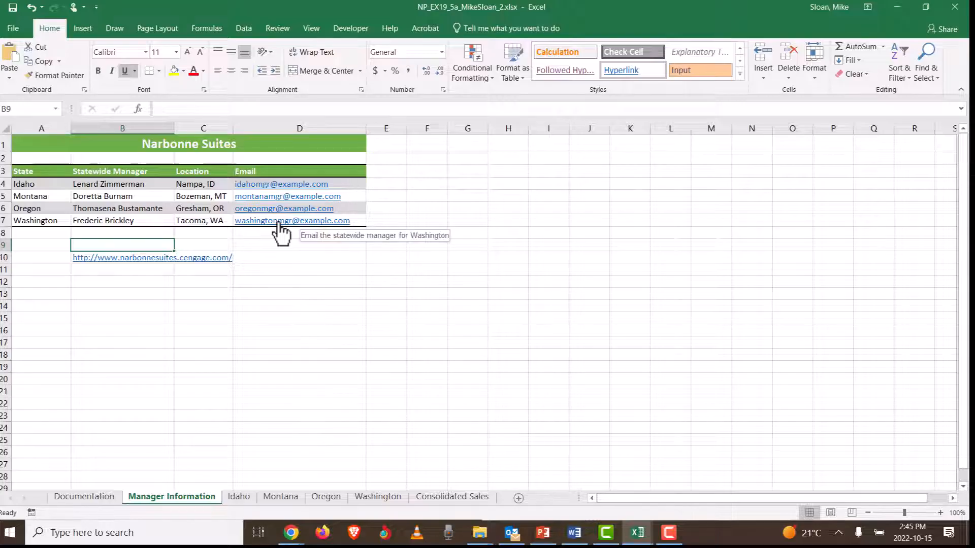
click(85, 31)
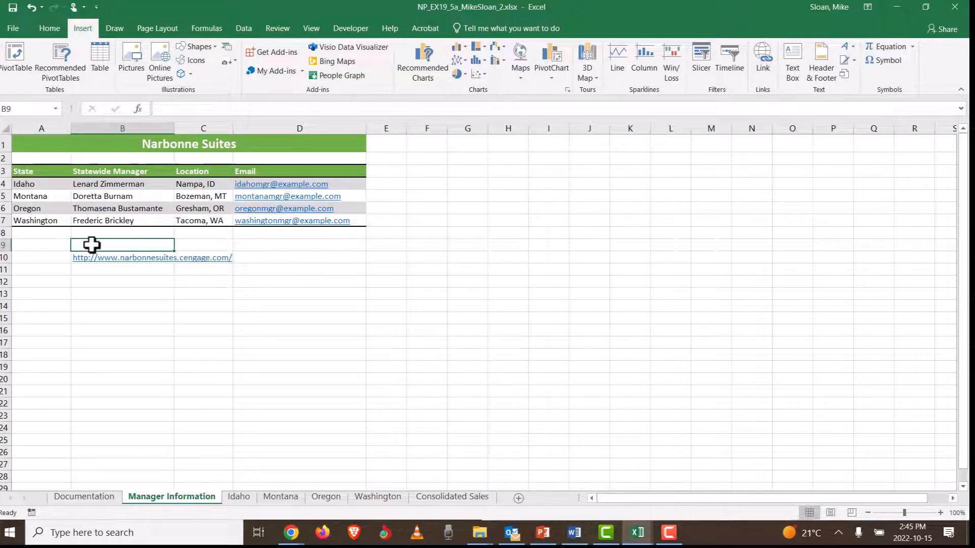
click(762, 61)
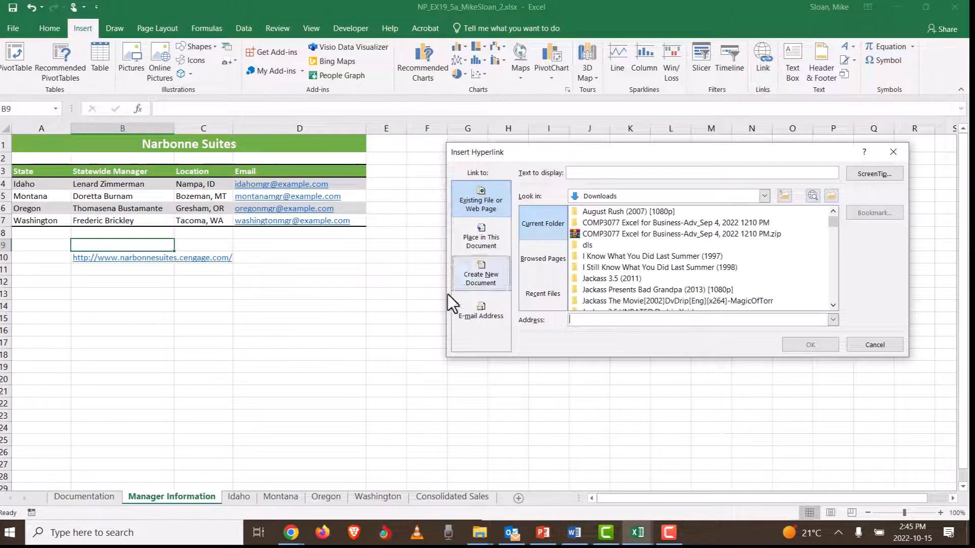
Look through the e-mail, new document and in-document link types, and return to linking to an existing file or web page
click(462, 320)
click(471, 277)
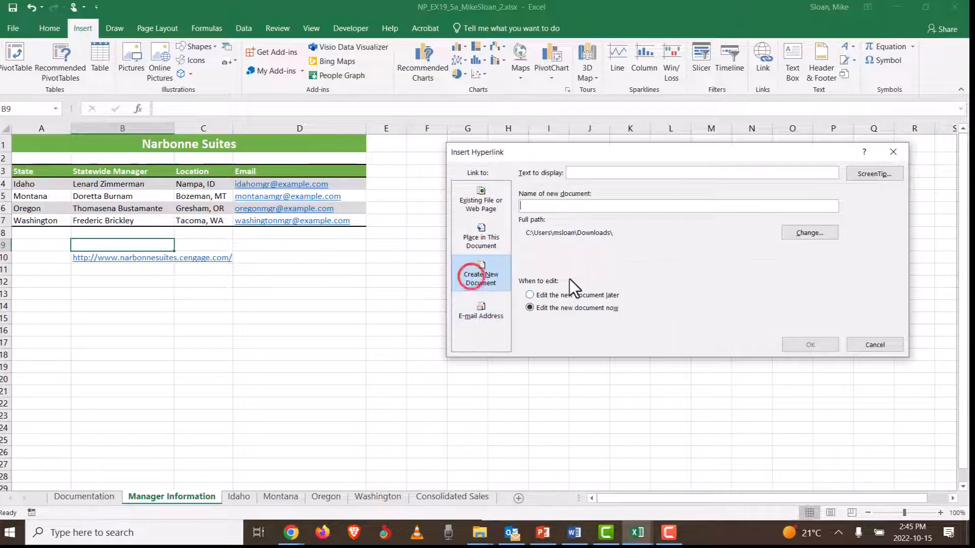
click(483, 235)
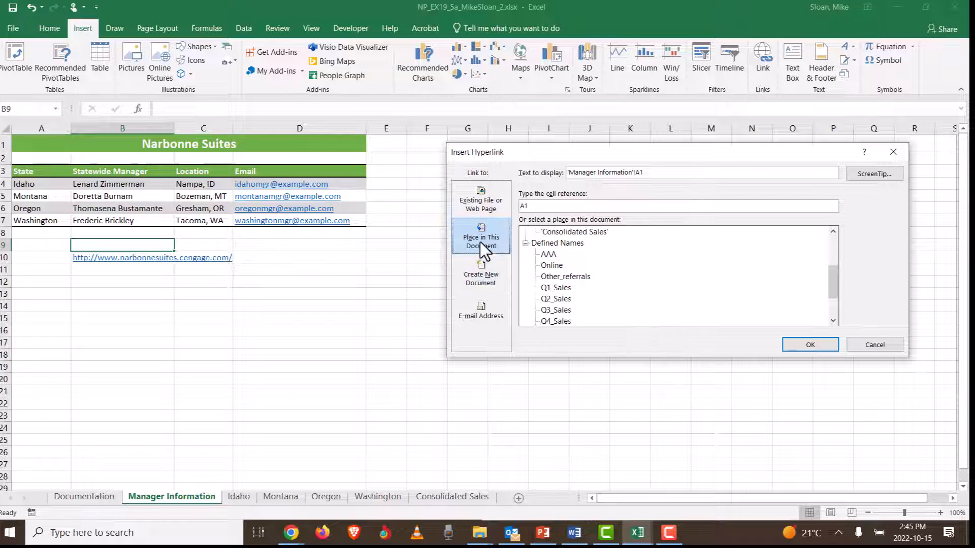
scroll(590, 263, down, 1)
scroll(586, 269, up, 4)
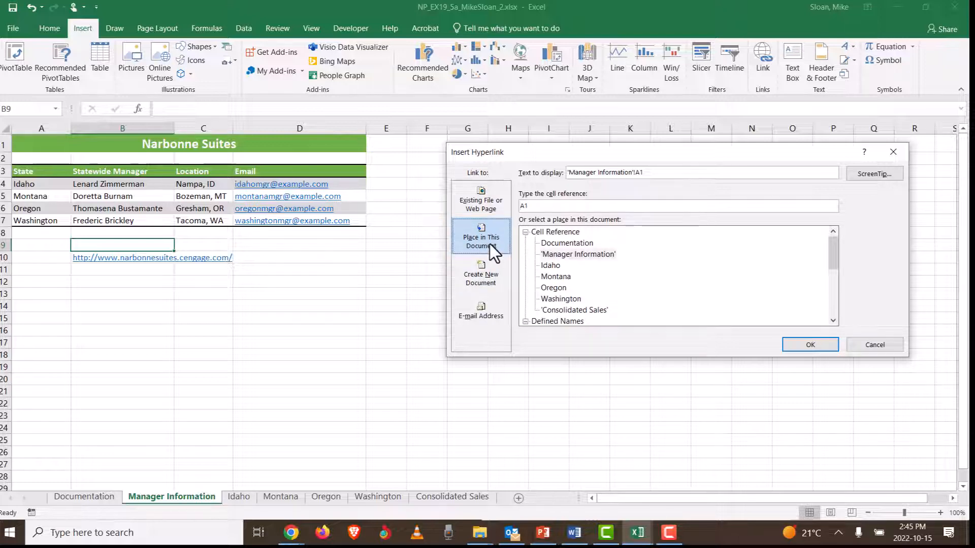
click(489, 203)
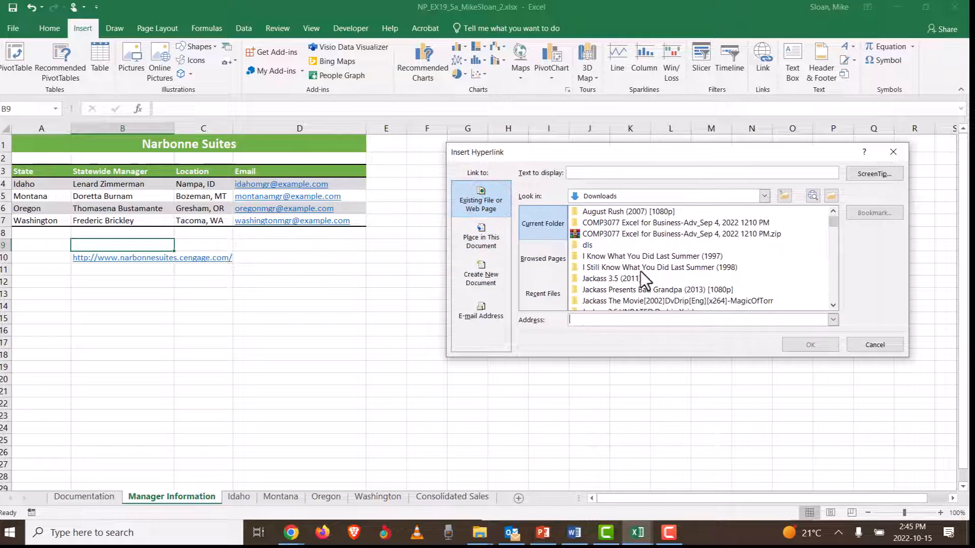
Locate Support_EX19_5a_Locations.docx in the Downloads folder, check the file name in Word's project step 4a, and select it as the link target
scroll(636, 273, down, 3)
scroll(663, 242, down, 8)
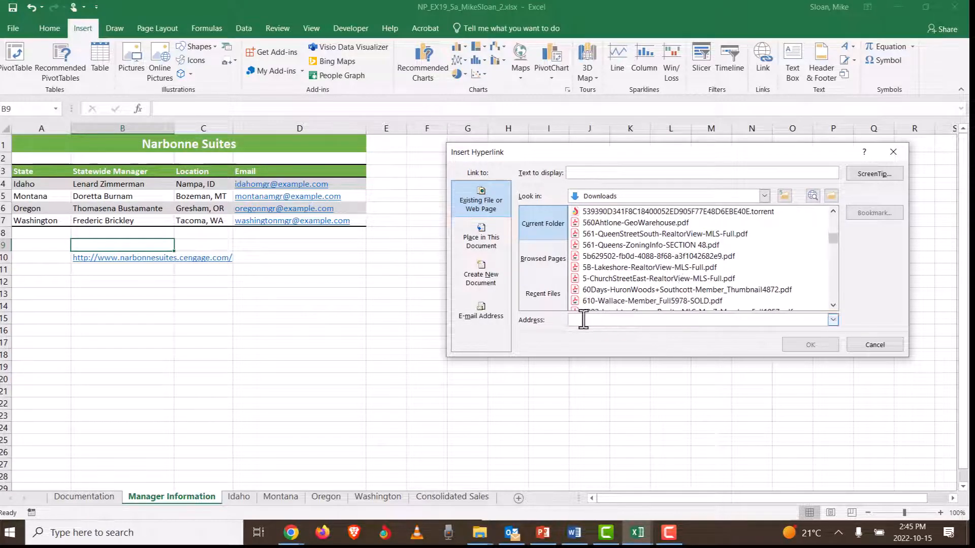
drag(831, 237, 834, 289)
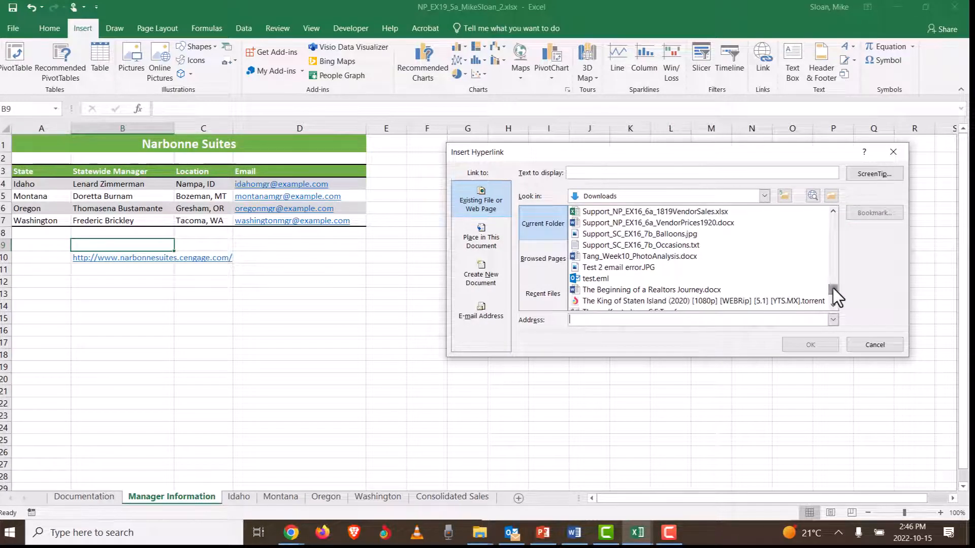
scroll(763, 244, up, 2)
scroll(729, 255, up, 2)
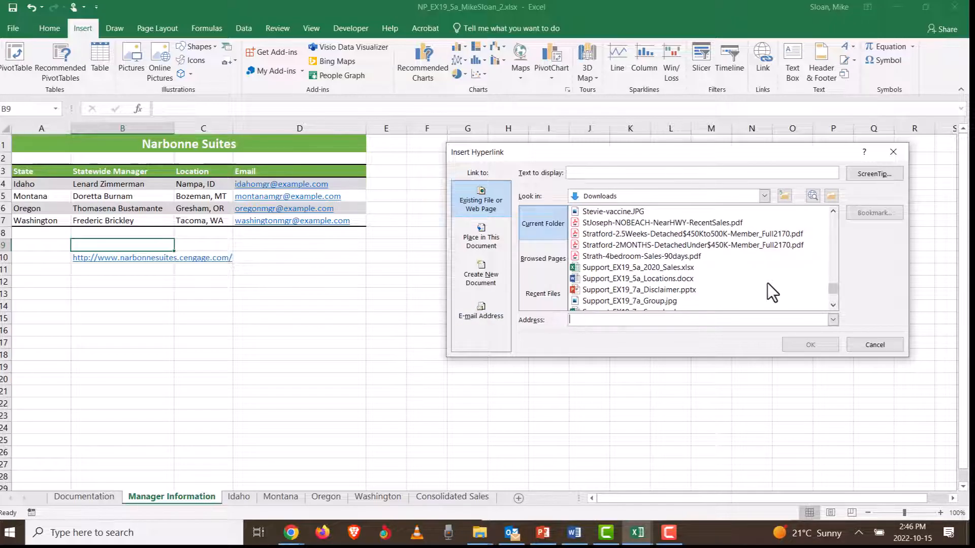
click(574, 534)
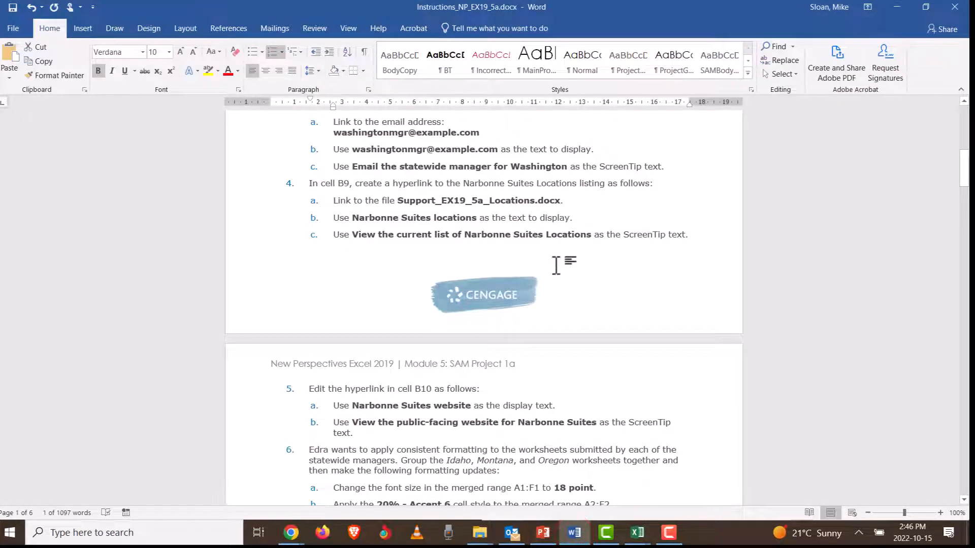
key(alt+Tab)
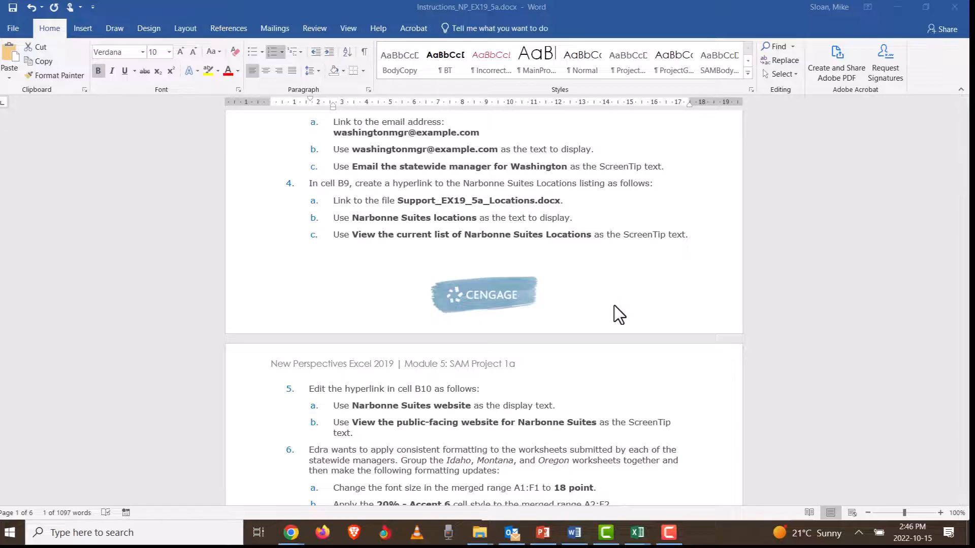
click(637, 533)
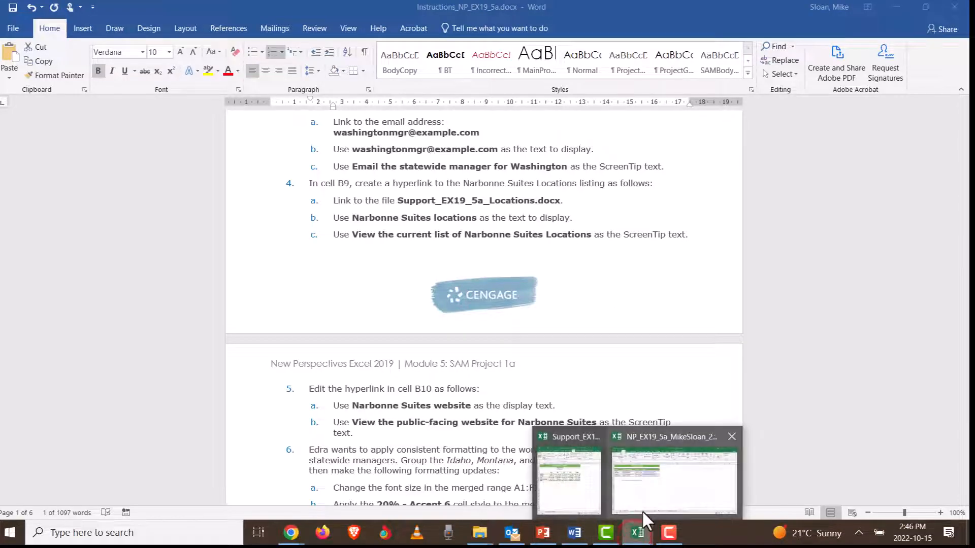
click(642, 511)
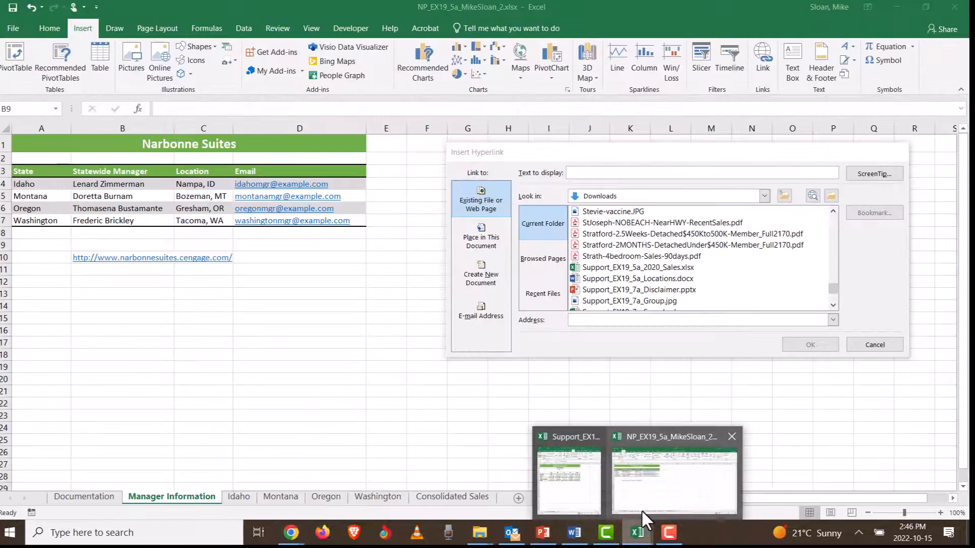
click(648, 280)
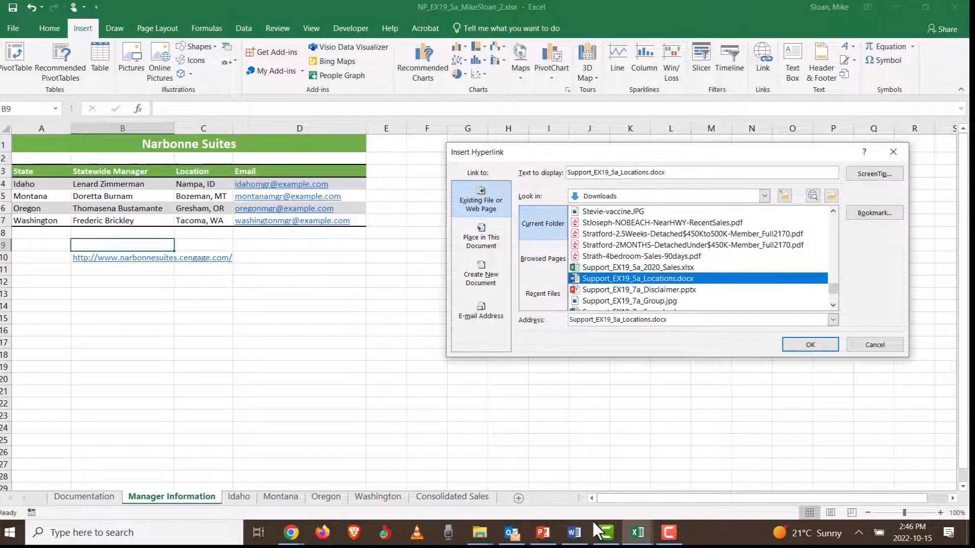
Copy "Narbonne Suites locations" from step 4b of the Word instructions and use it as the hyperlink's display text in Excel
click(577, 532)
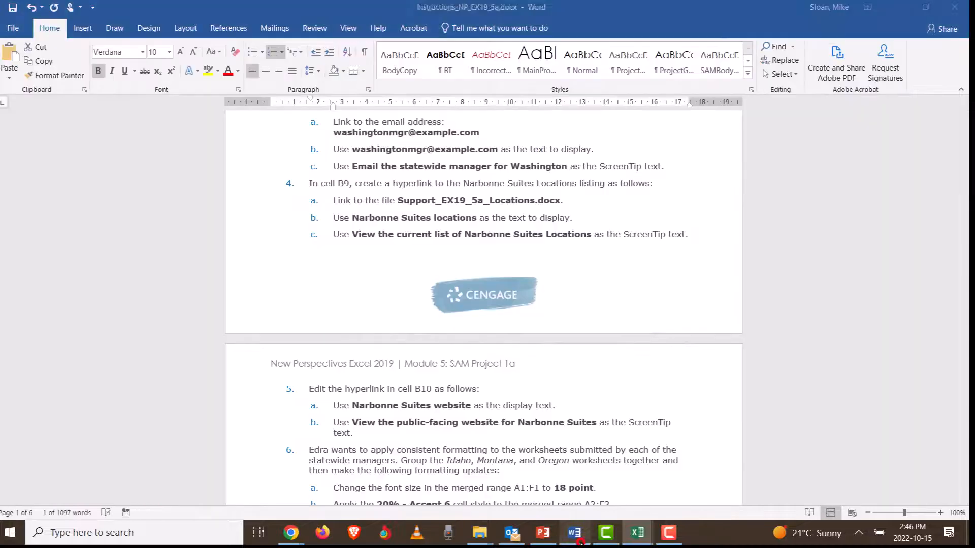
mouse_move(352, 218)
mouse_down()
mouse_move(478, 222)
mouse_move(409, 208)
mouse_move(354, 218)
mouse_up()
right_click(354, 218)
click(399, 243)
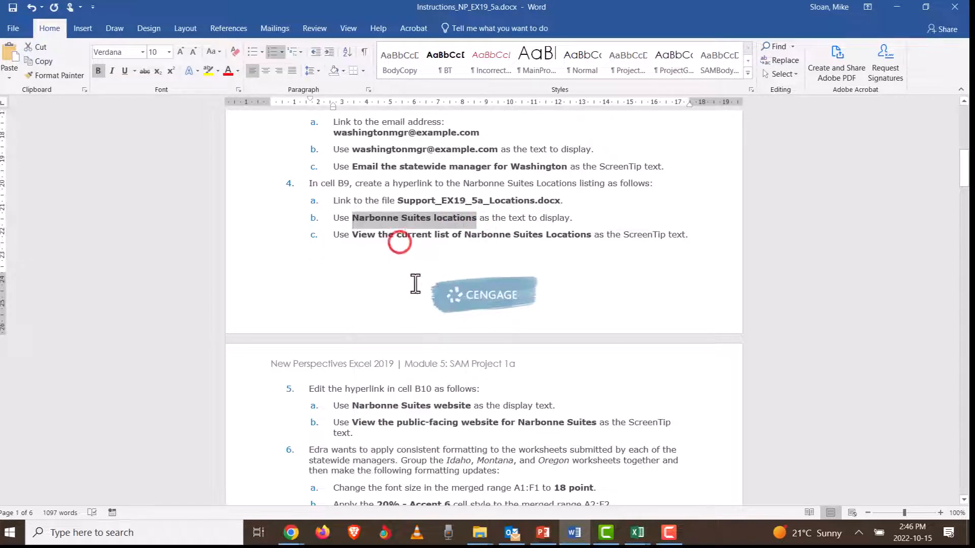
key(alt+Tab)
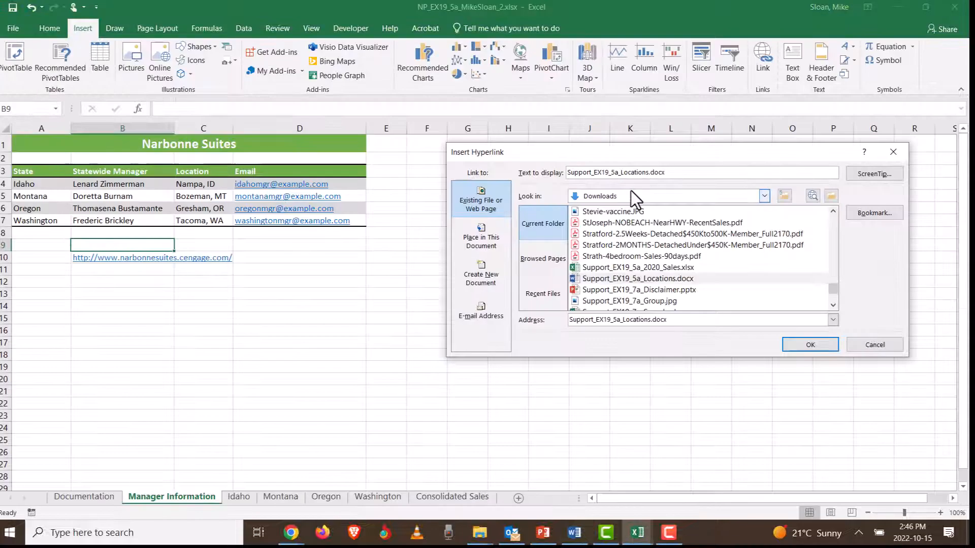
double_click(669, 172)
key(ctrl+v)
Set the ScreenTip to "View the current list of Narbonne Suites Locations", copied from Word's step 4c, and insert the hyperlink in B9 in Excel
key(alt+Tab)
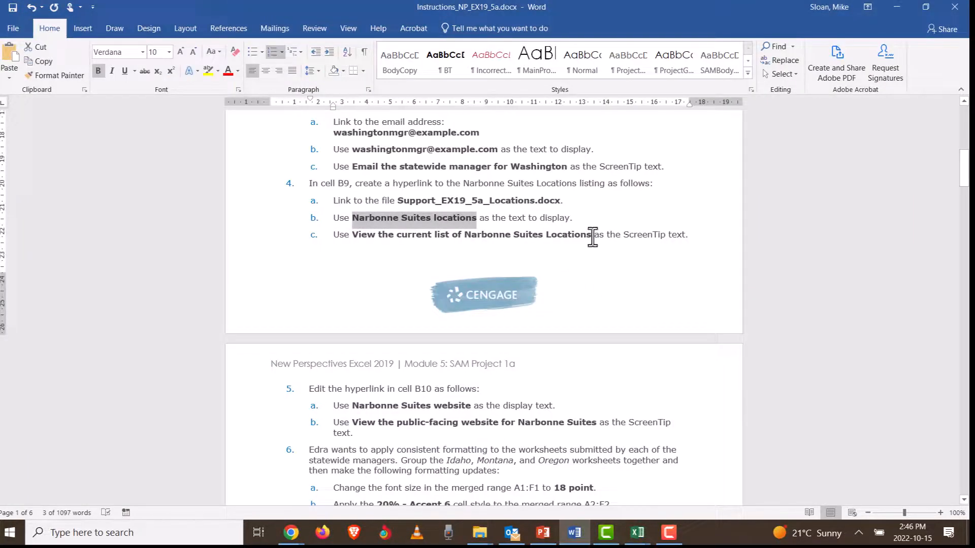
mouse_move(592, 236)
mouse_down()
mouse_move(357, 239)
mouse_move(592, 241)
mouse_up()
click(361, 239)
right_click(556, 244)
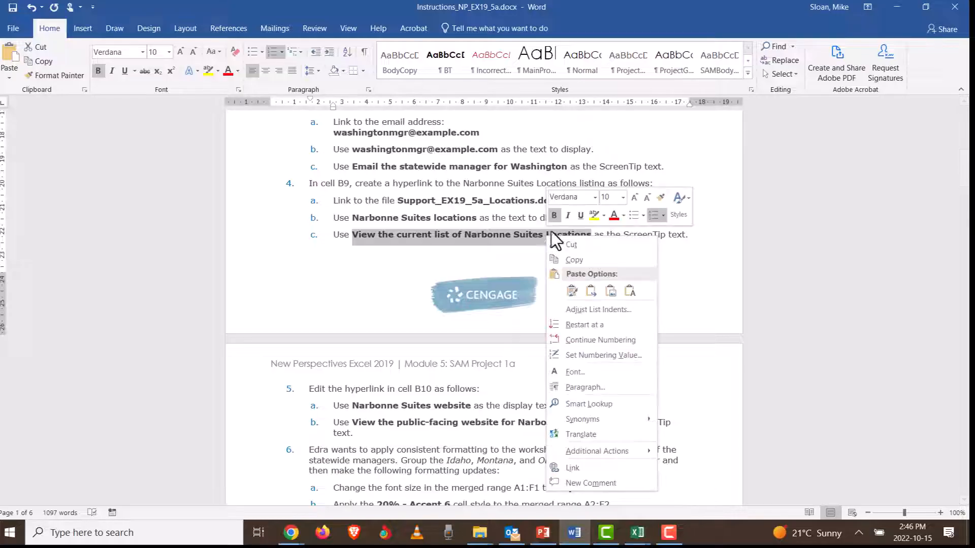
click(571, 259)
key(alt+Tab)
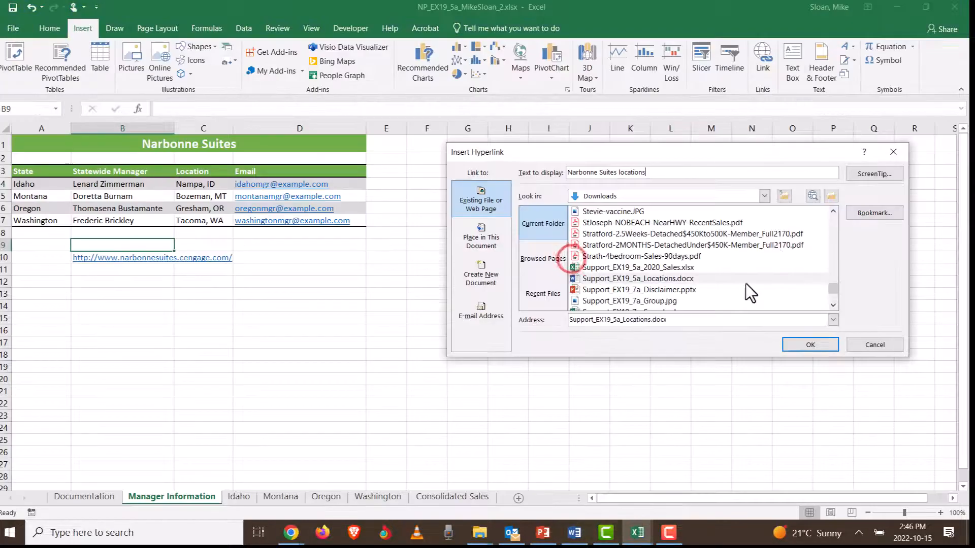
click(863, 175)
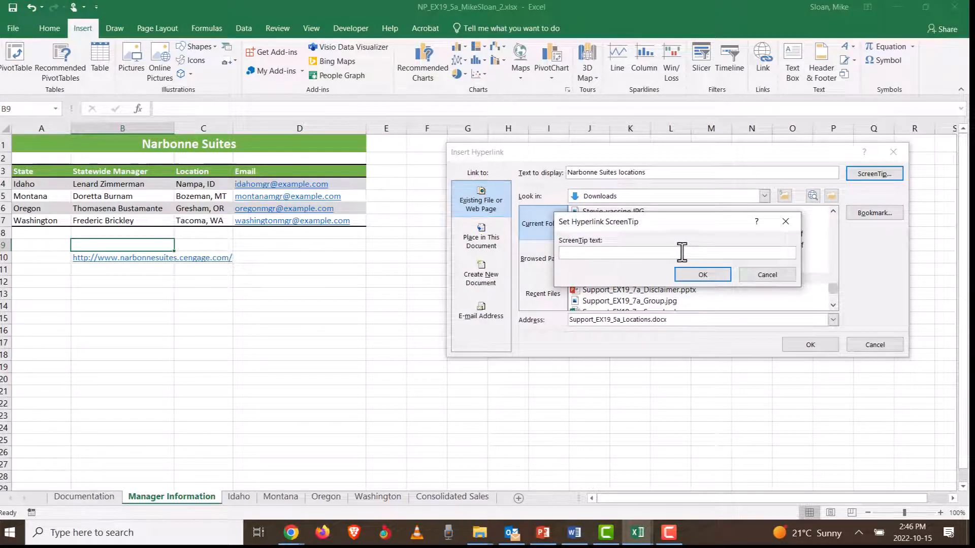
key(ctrl+v)
click(713, 275)
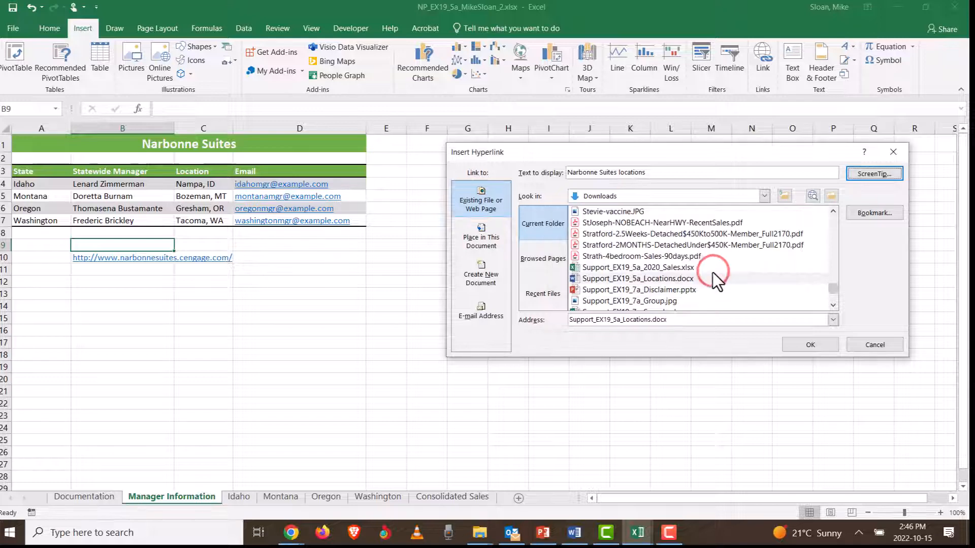
click(825, 341)
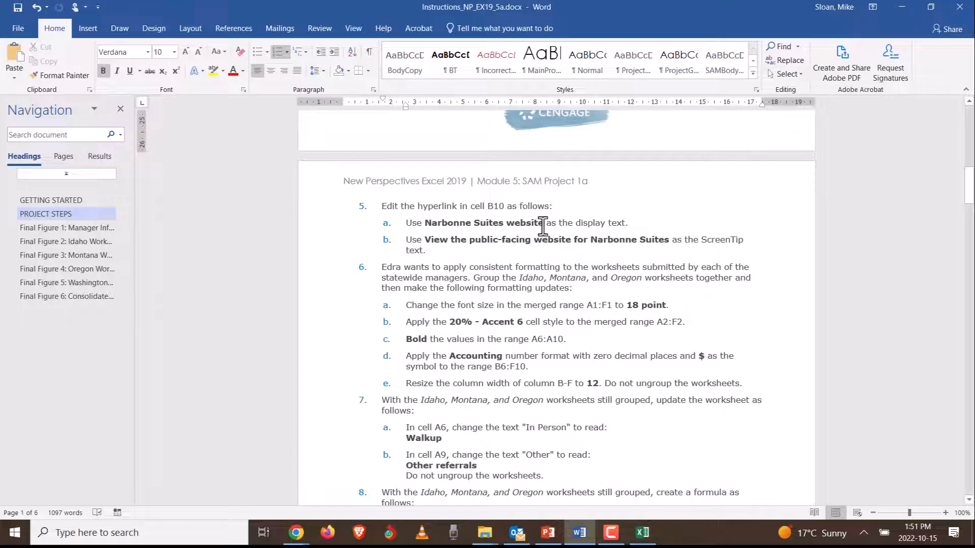
Copy "Narbonne Suites website" from Word's step 5a and set it as the display text of the hyperlink in cell B10 in Excel
mouse_move(543, 224)
mouse_down()
mouse_move(421, 230)
mouse_move(543, 223)
mouse_move(526, 222)
mouse_up()
click(430, 222)
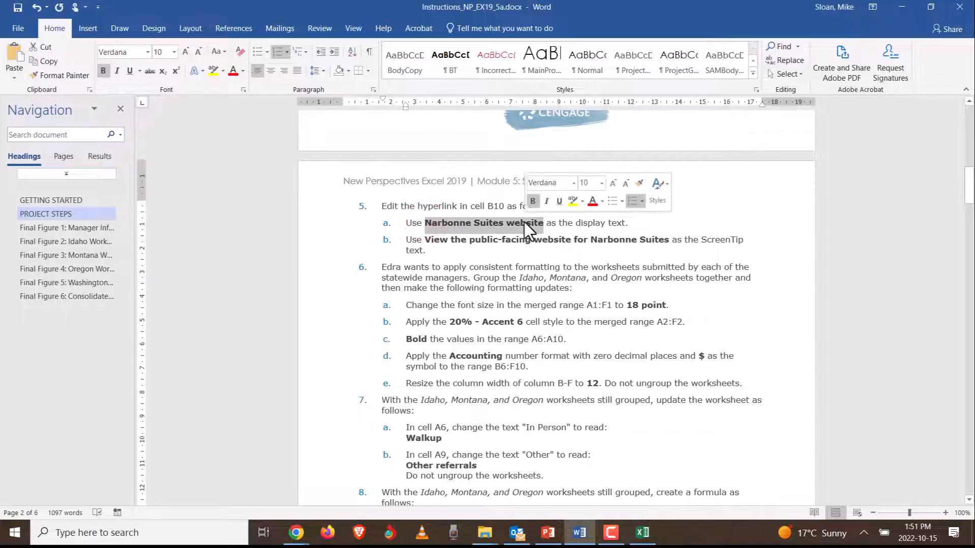
right_click(524, 221)
click(539, 243)
key(alt+Tab)
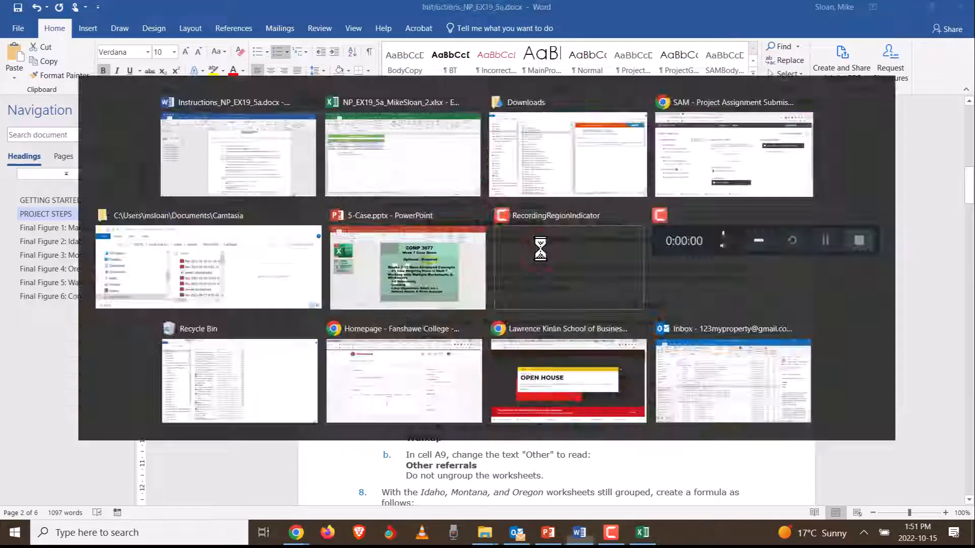
right_click(118, 260)
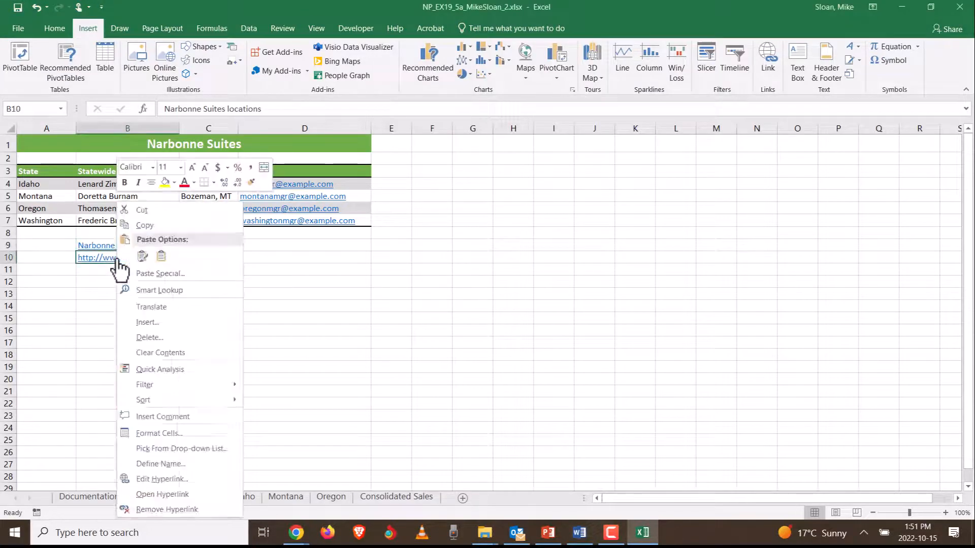
click(192, 480)
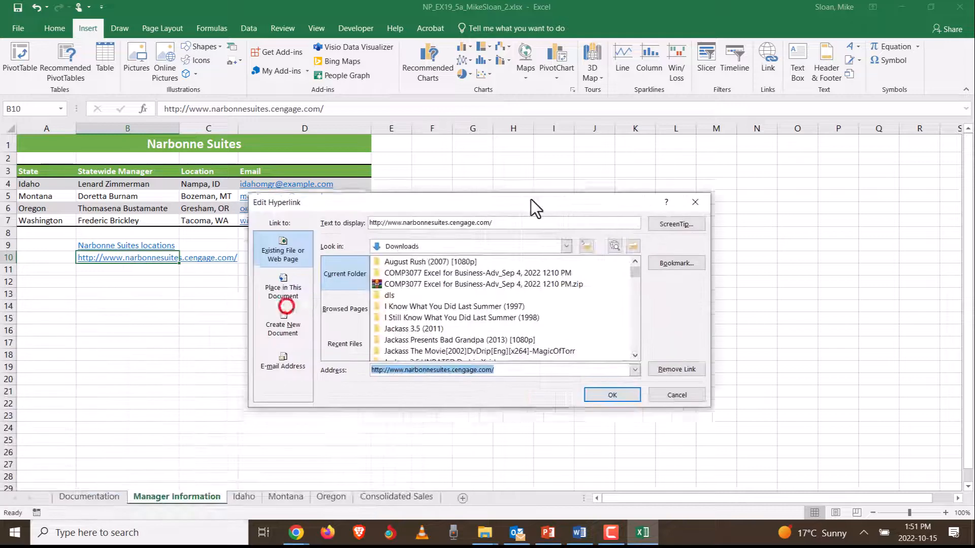
click(538, 219)
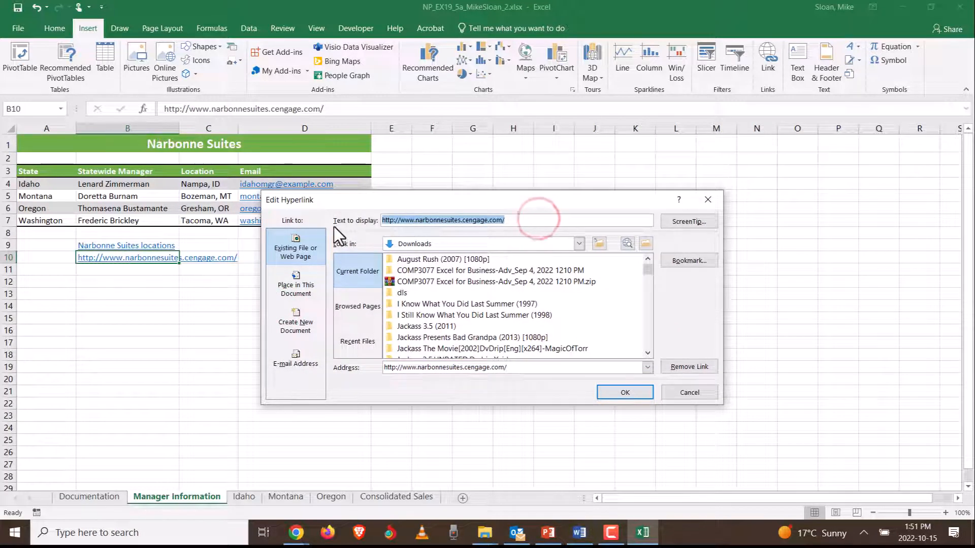
key(ctrl+v)
scroll(505, 318, down, 5)
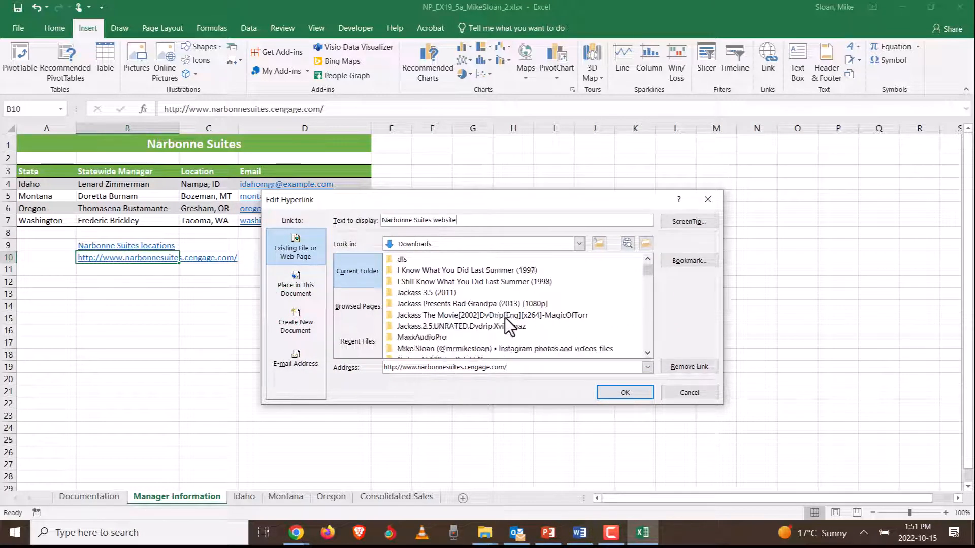
scroll(456, 321, up, 5)
scroll(600, 304, down, 6)
scroll(572, 313, up, 4)
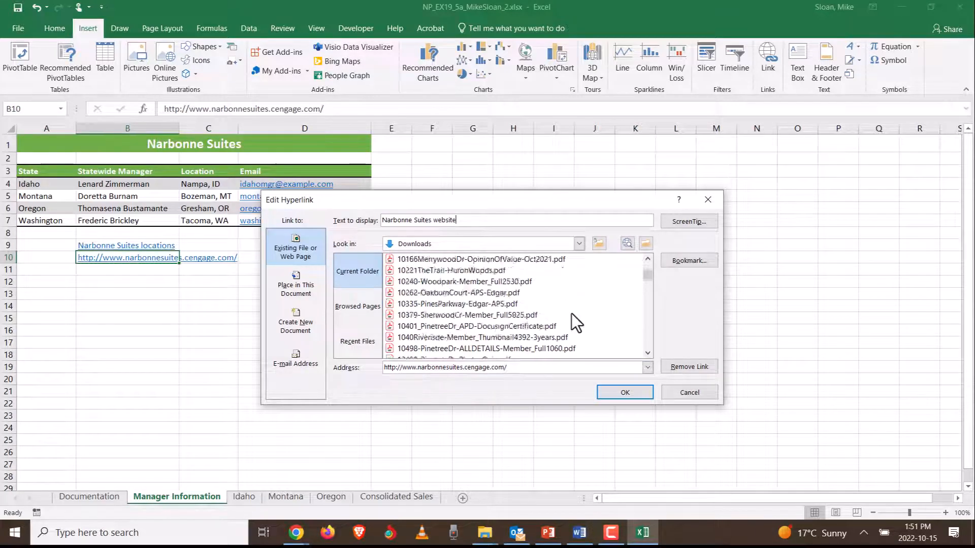
scroll(559, 314, up, 3)
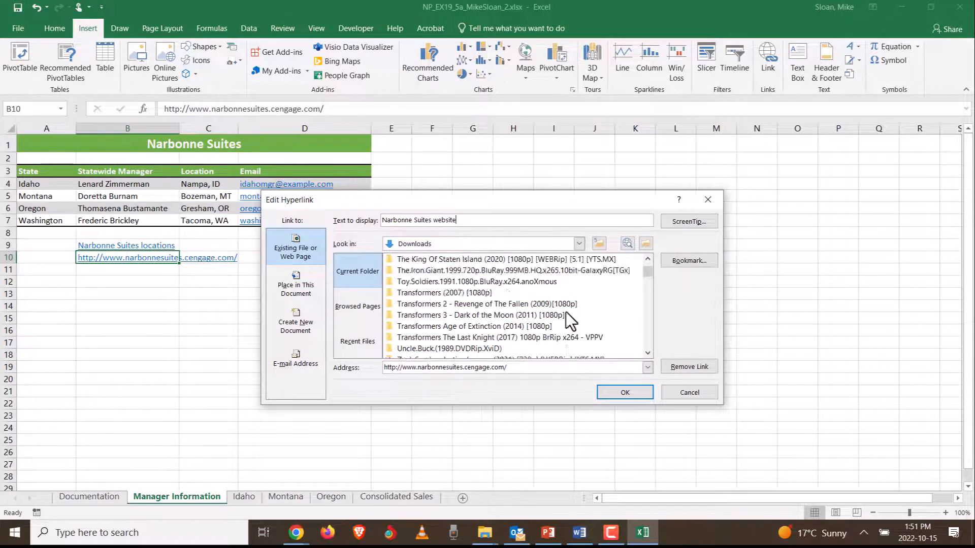
scroll(572, 309, down, 2)
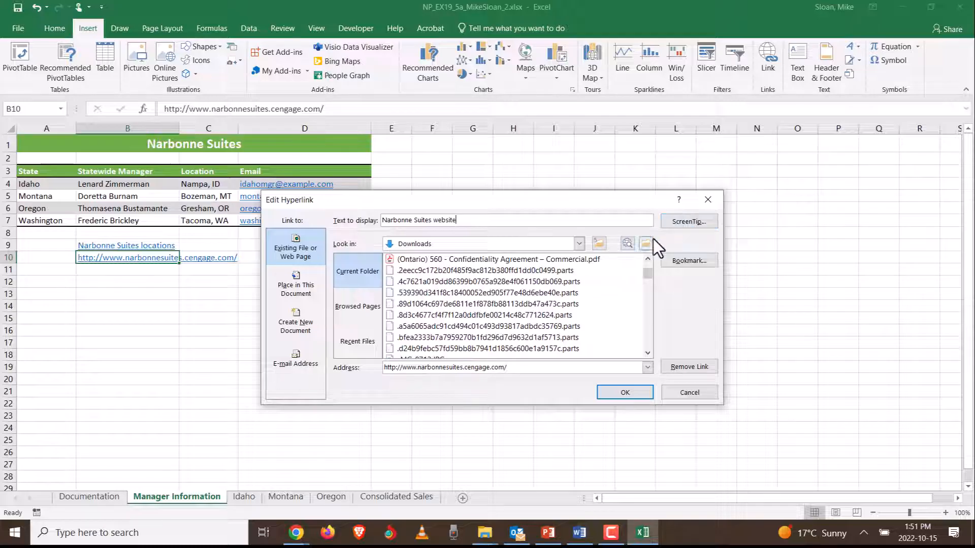
Set the B10 hyperlink's ScreenTip to "View the public-facing website for Narbonne Suites", copied from step 5b of the Word instructions
click(677, 223)
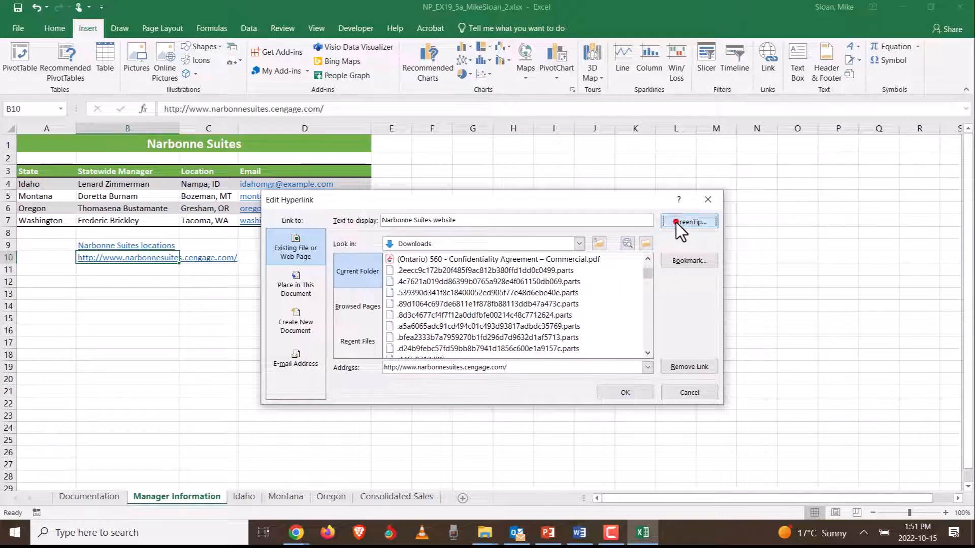
key(alt+Tab)
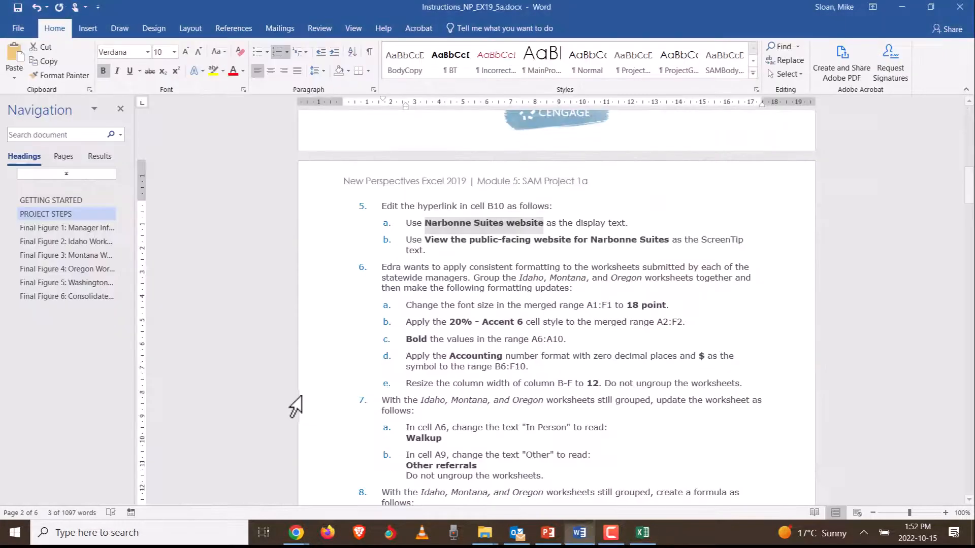
drag(670, 240, 425, 241)
right_click(431, 242)
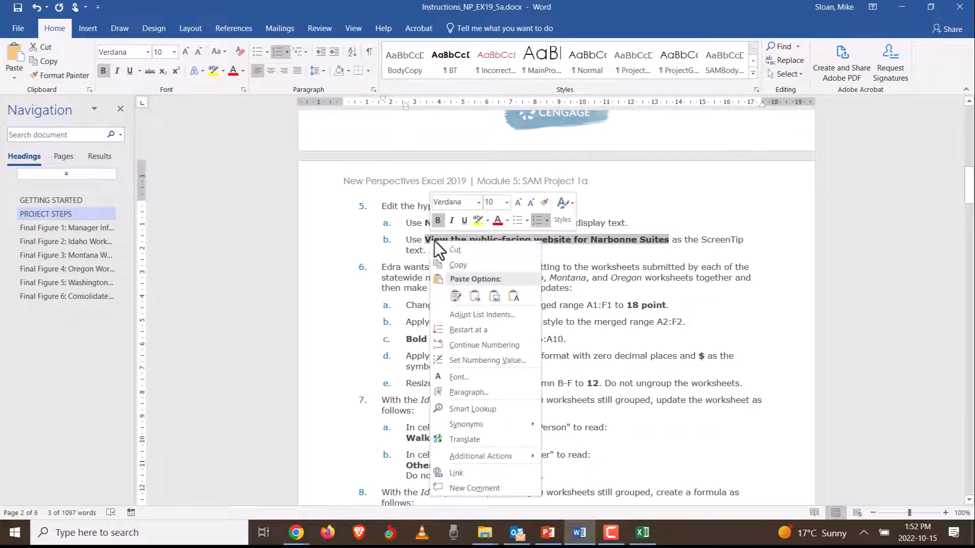
click(458, 265)
key(alt+Tab)
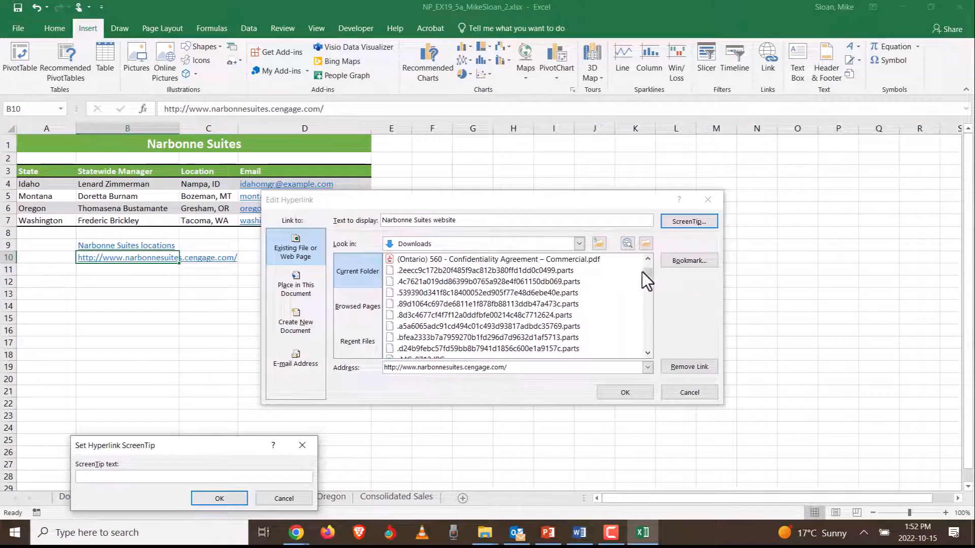
drag(118, 449, 453, 275)
key(ctrl+v)
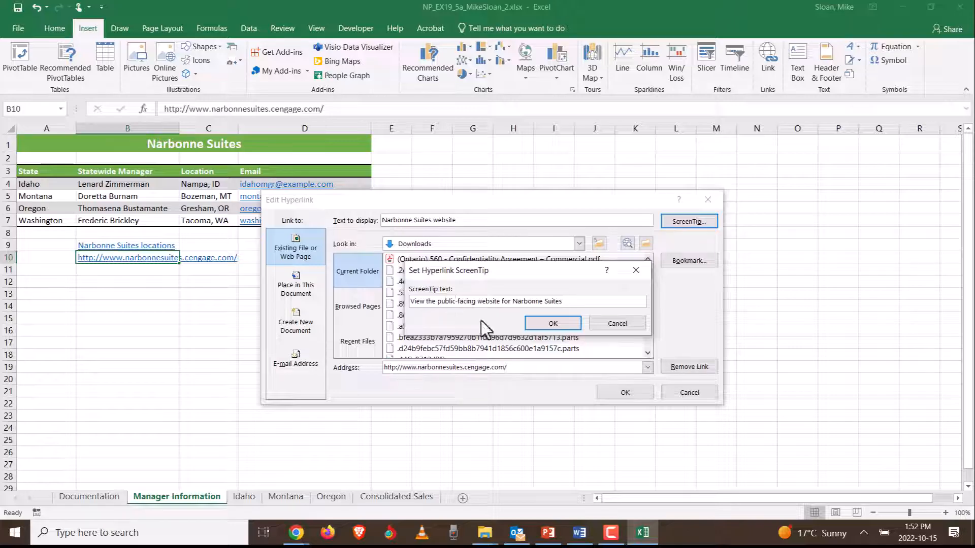
click(553, 323)
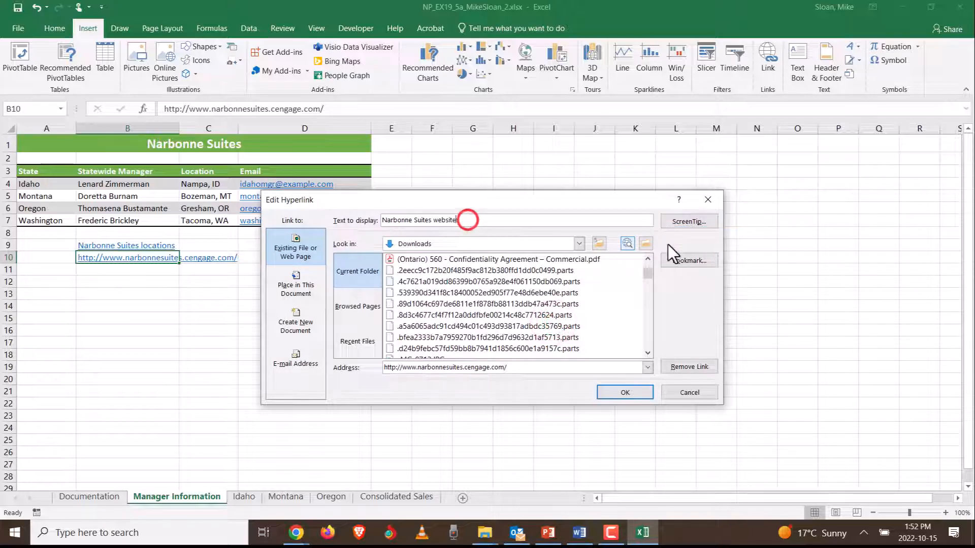
Recheck the ScreenTip text and apply the edited hyperlink to cell B10
click(689, 222)
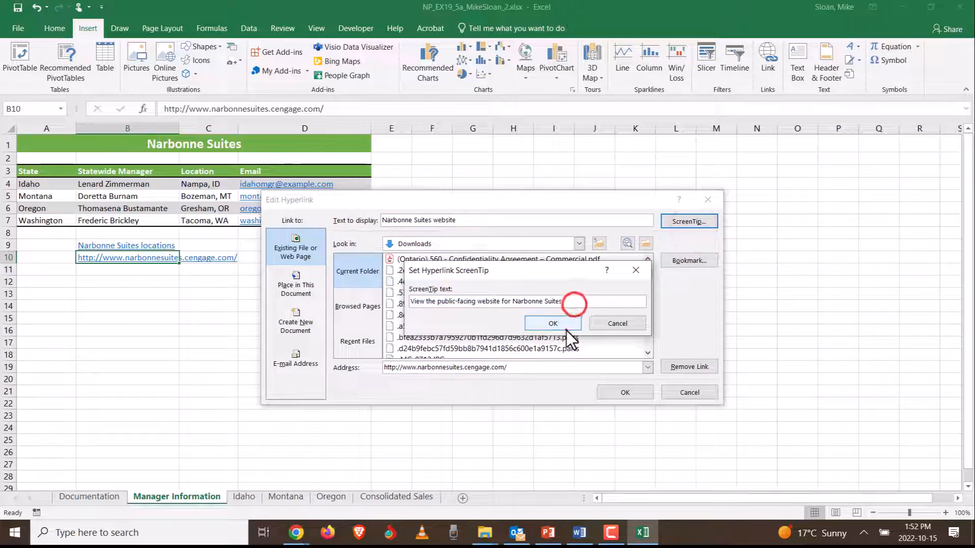
click(553, 323)
click(624, 394)
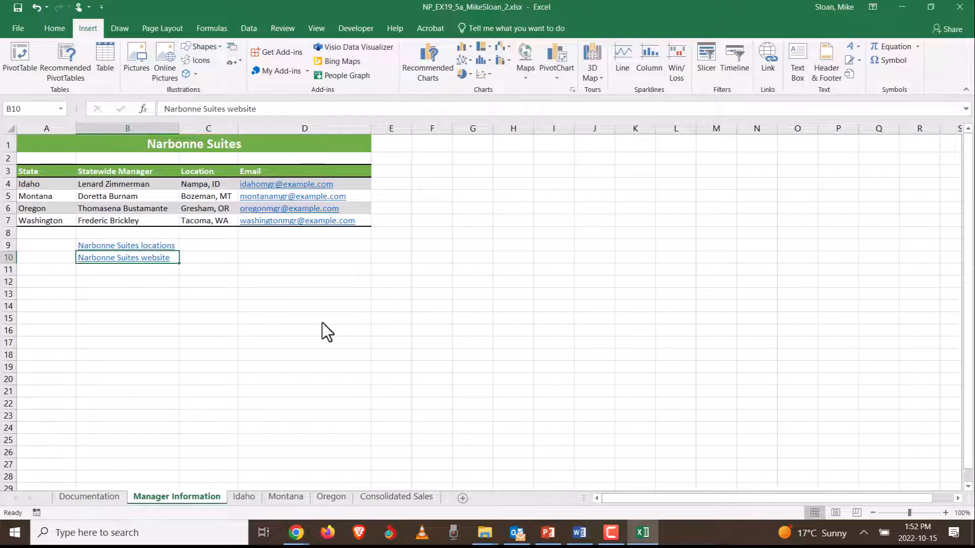
Switch to the Word instructions, review project steps 4 and 5, and read step 6 about grouping and formatting the state worksheets
key(alt+Tab)
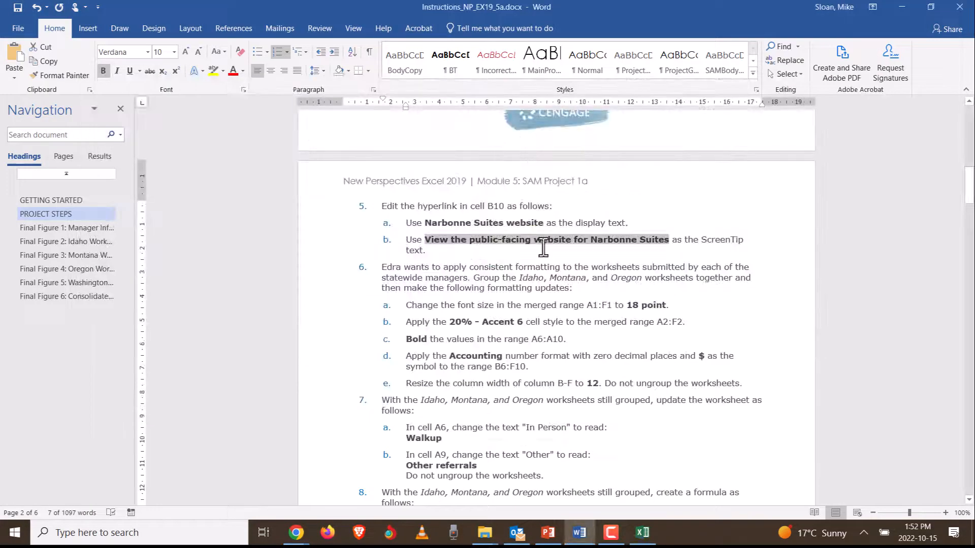
scroll(462, 257, up, 5)
scroll(463, 256, down, 3)
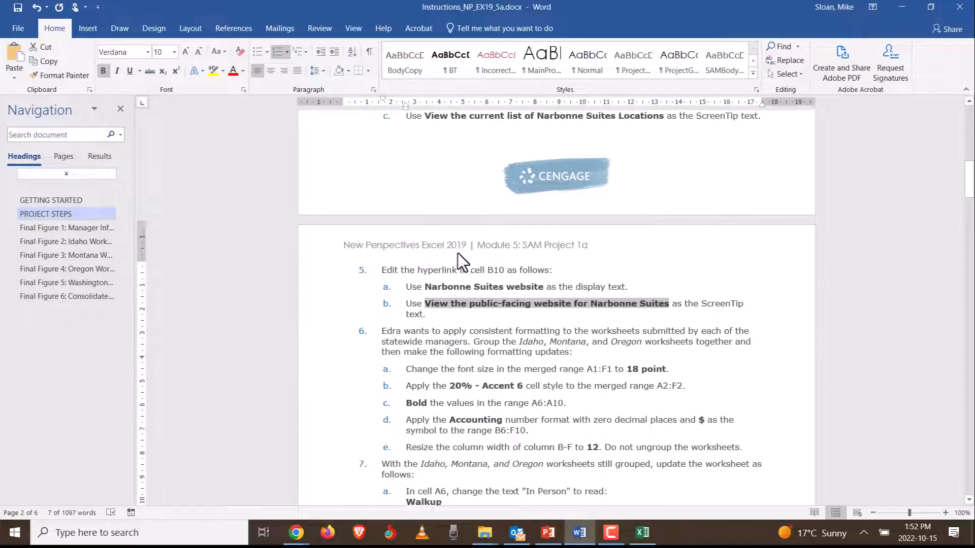
scroll(457, 273, up, 3)
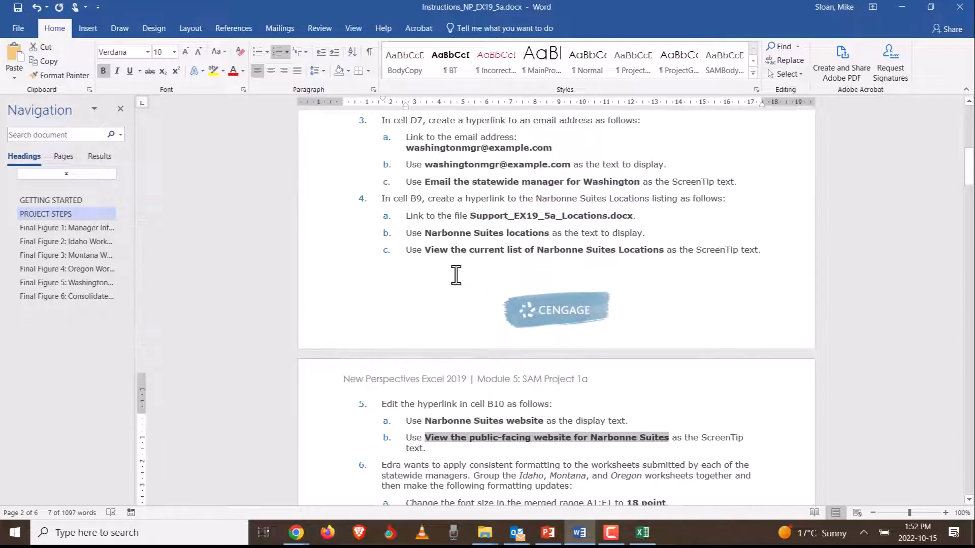
scroll(457, 273, down, 1)
scroll(457, 272, down, 2)
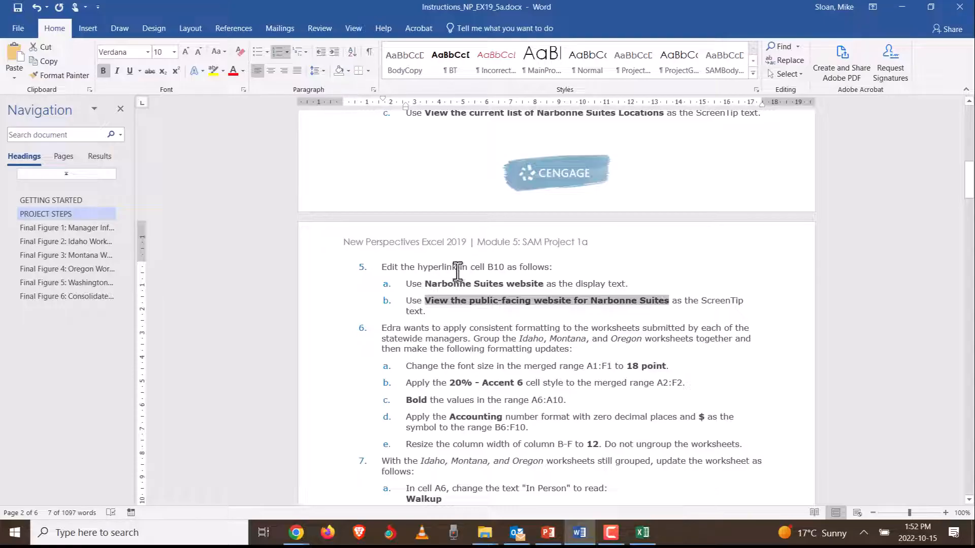
scroll(456, 272, down, 1)
click(441, 266)
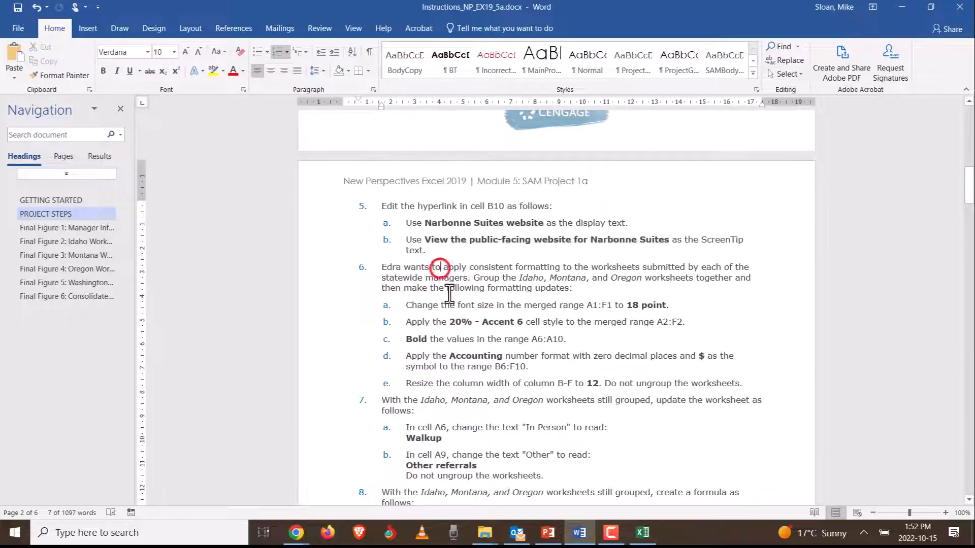
scroll(449, 292, down, 1)
scroll(449, 295, down, 1)
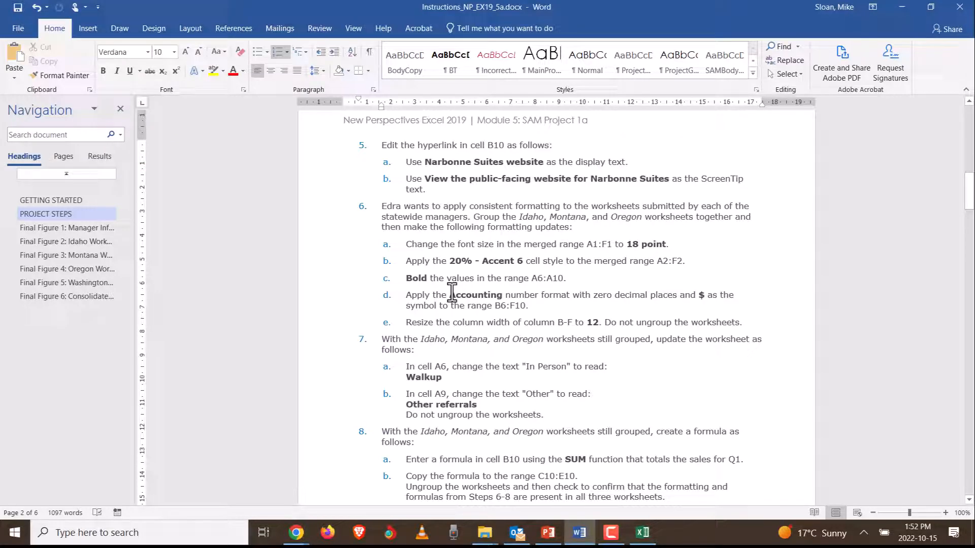
click(437, 215)
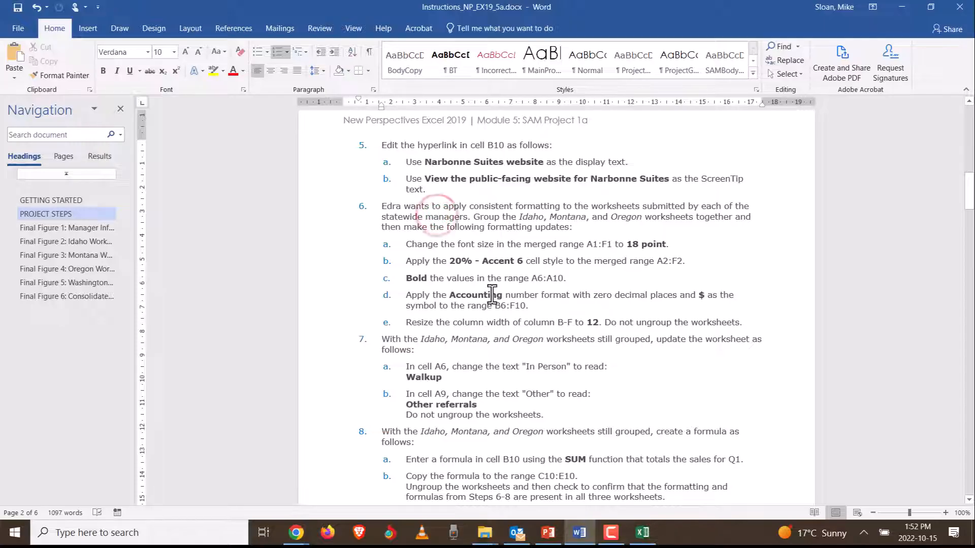
Switch to Excel and check the web address of the hyperlink in cell B10 of Manager Information, keeping it as is
key(alt+Tab)
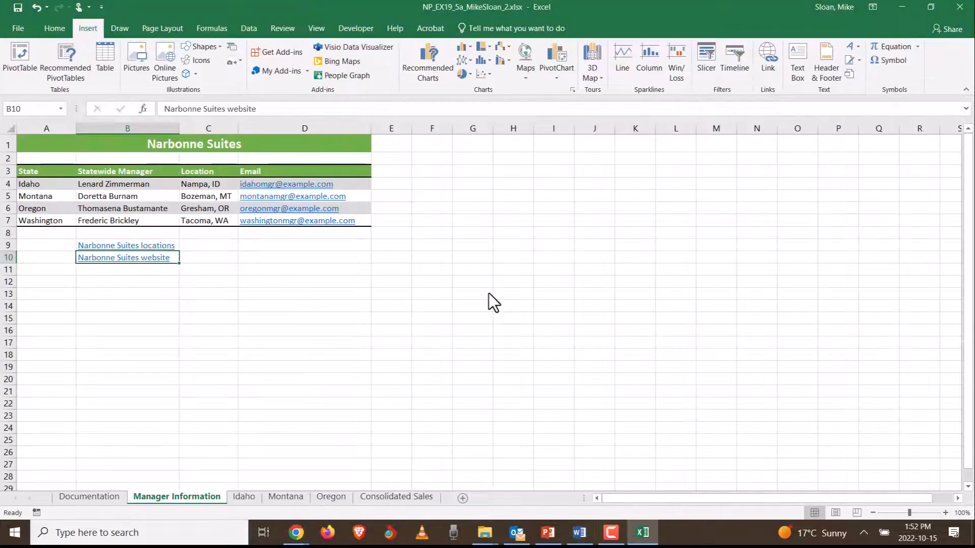
right_click(96, 260)
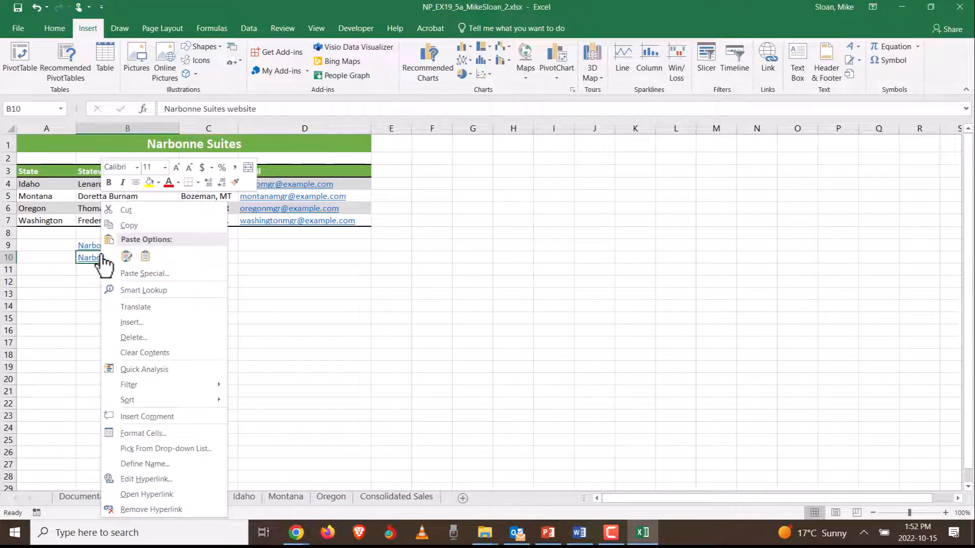
click(159, 483)
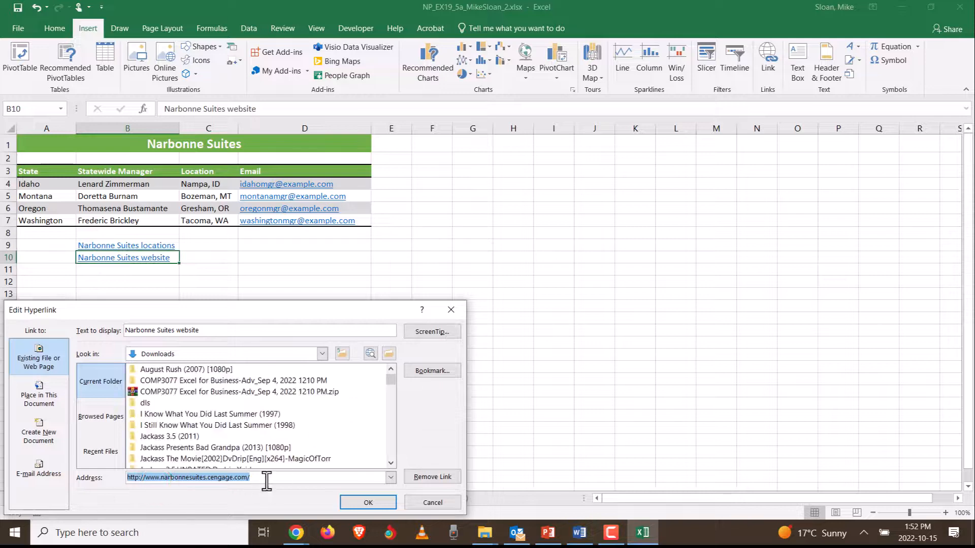
drag(266, 481, 97, 479)
click(376, 504)
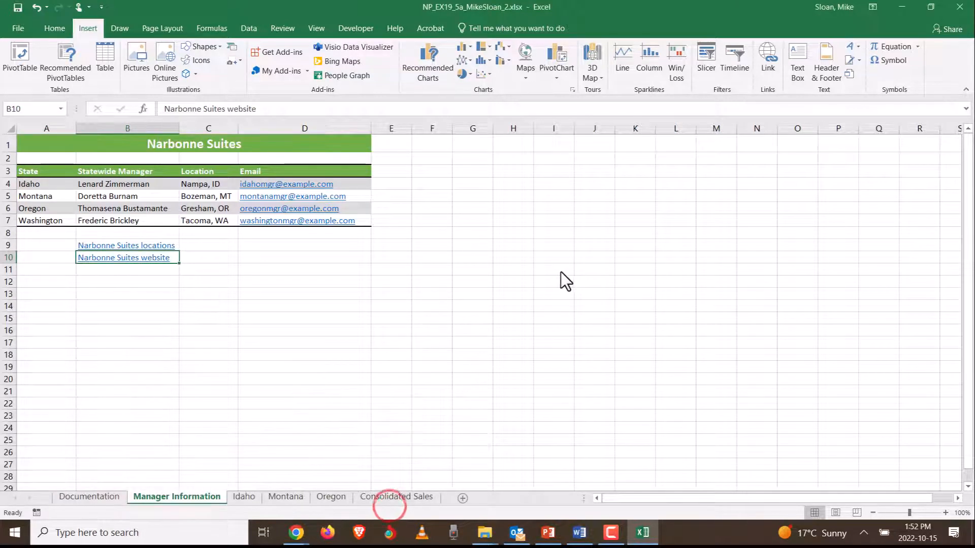
Switch to the Word instructions and read in step 6 which state worksheets must be grouped
key(alt+Tab)
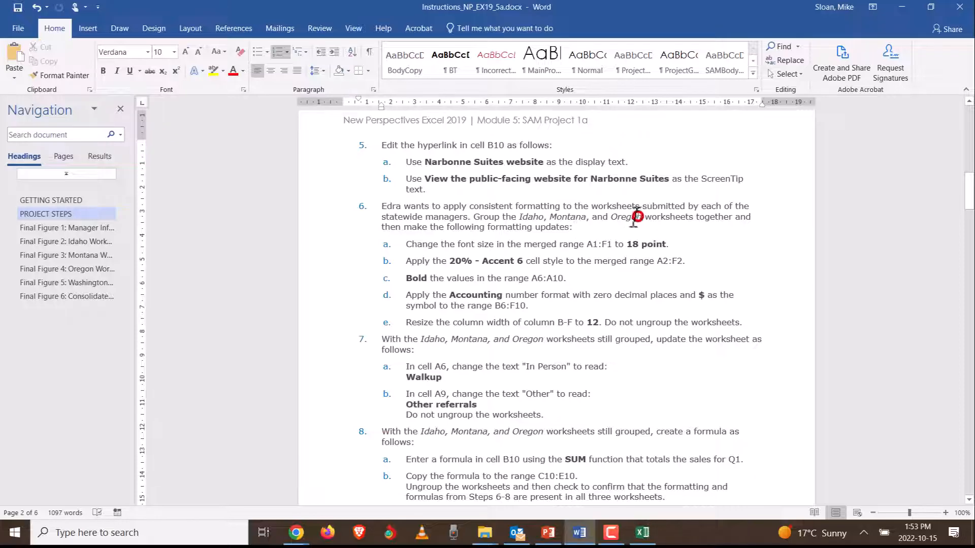
click(621, 229)
drag(613, 215, 641, 223)
click(627, 220)
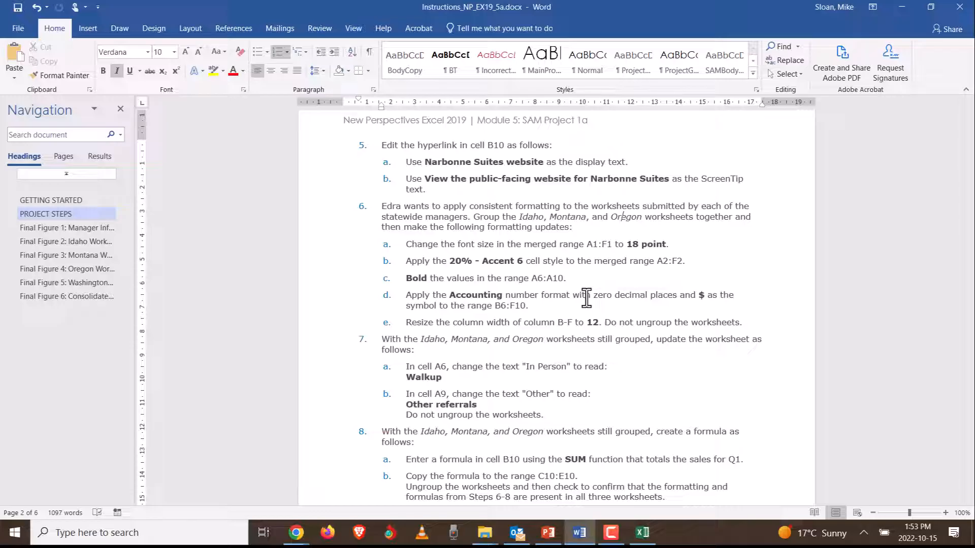
Switch to Excel and compare the layout, number formats and heading styles of the Idaho, Montana and Oregon worksheets
key(alt+Tab)
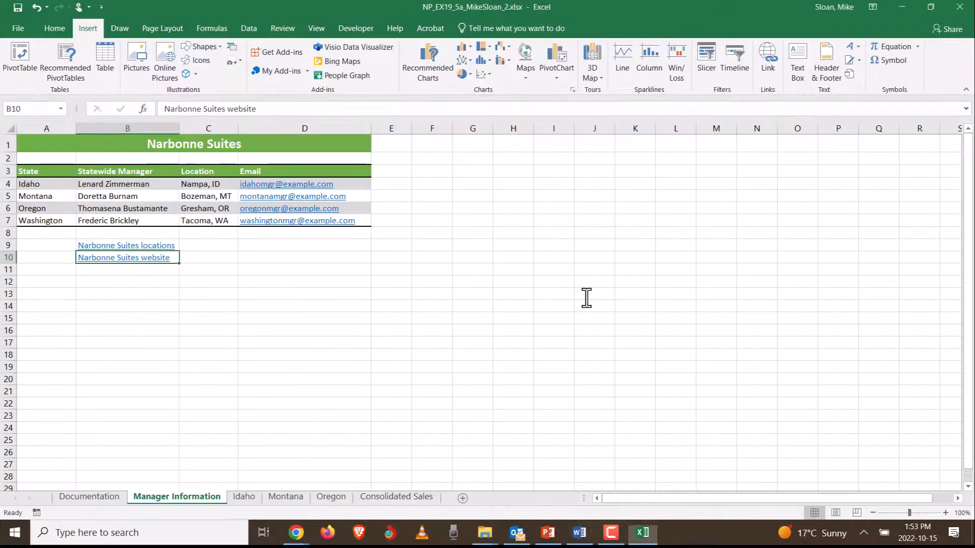
click(249, 498)
click(286, 498)
click(326, 497)
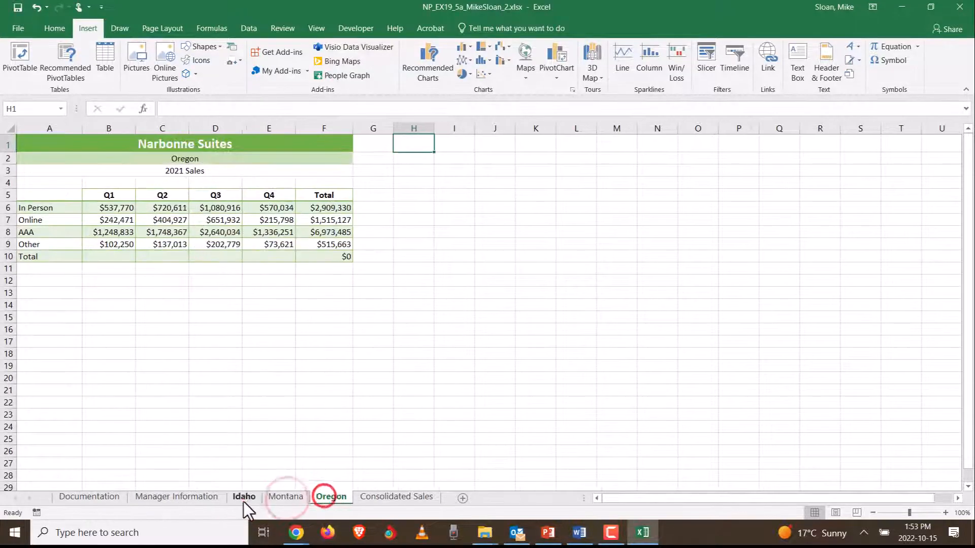
click(244, 498)
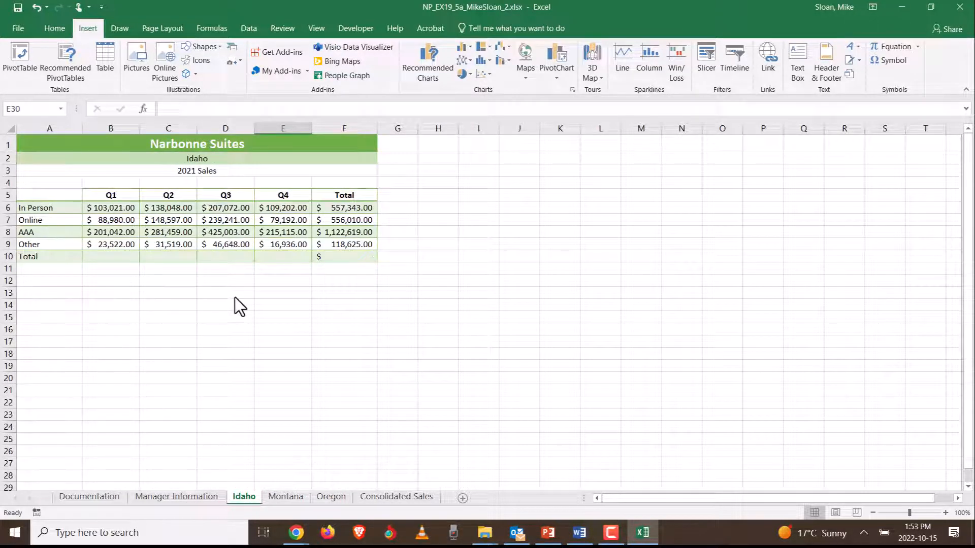
click(286, 498)
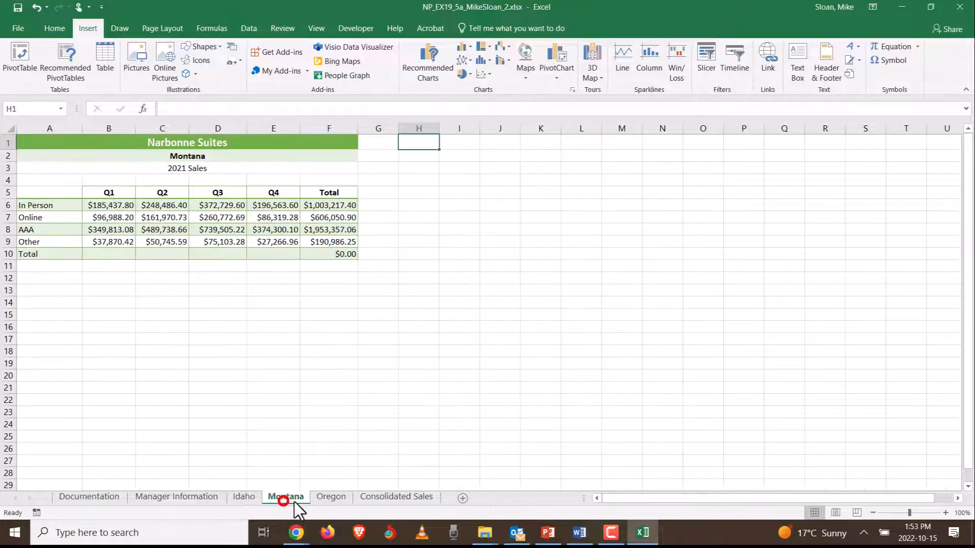
click(331, 498)
click(245, 497)
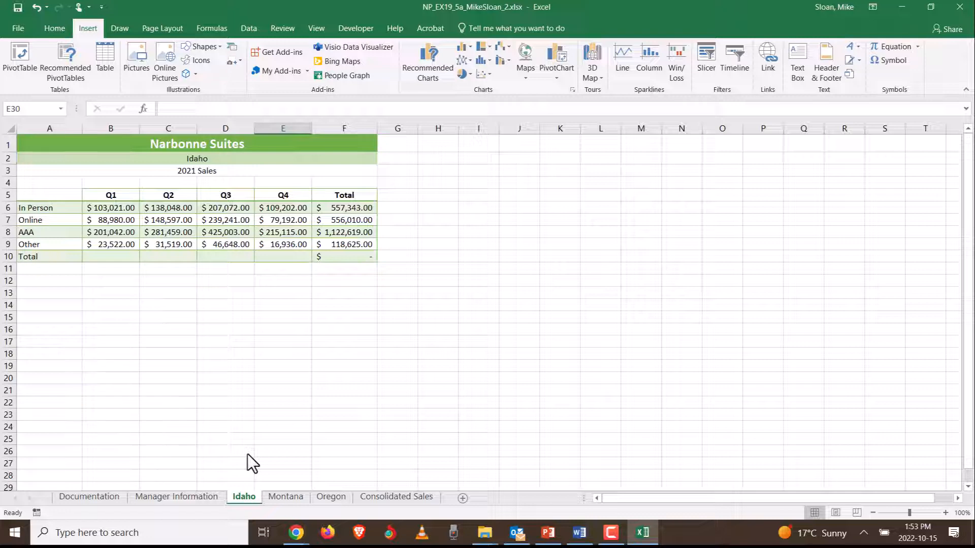
click(293, 501)
click(324, 501)
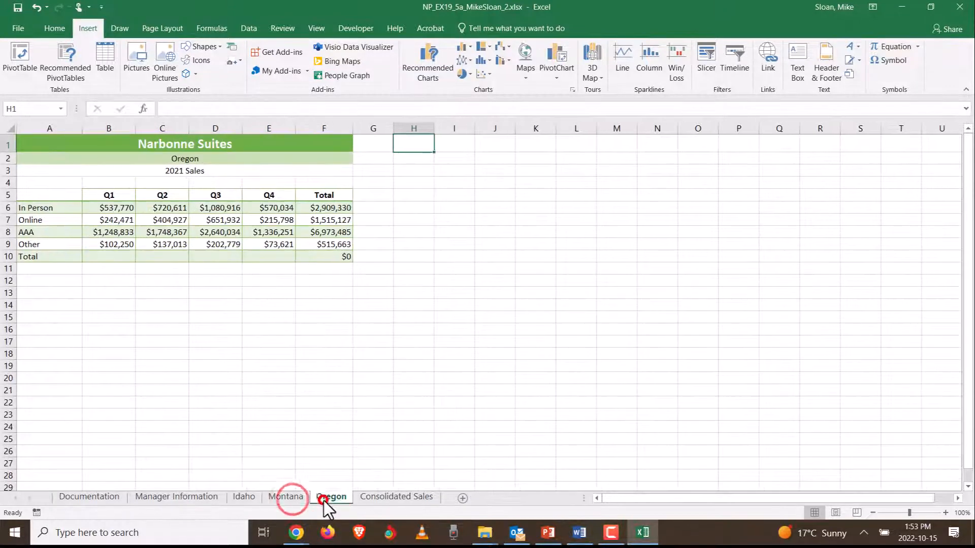
click(245, 497)
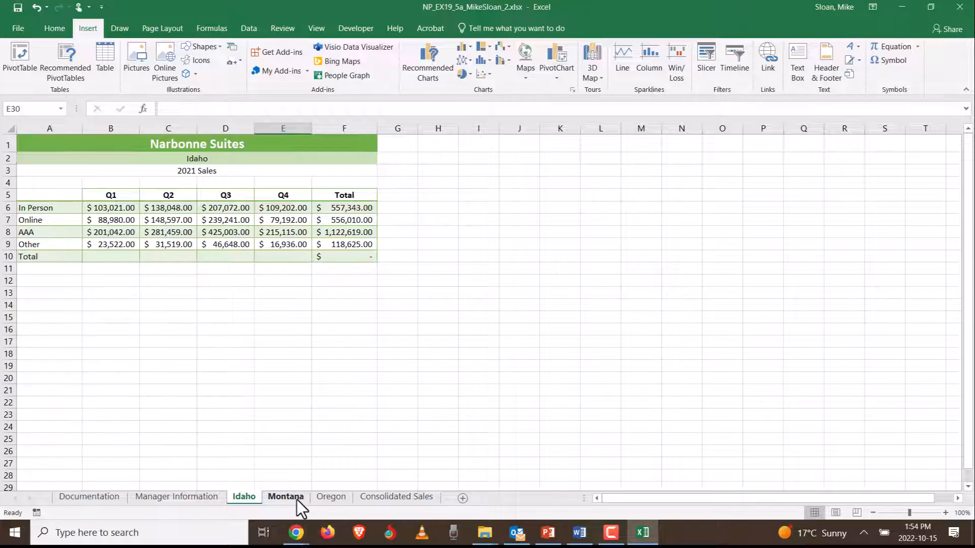
click(297, 500)
click(321, 498)
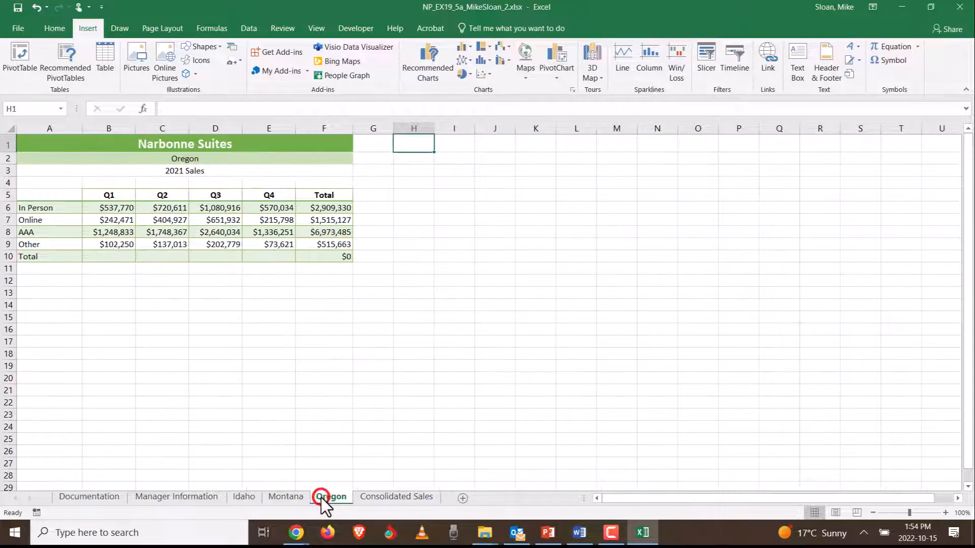
Try grouping the adjacent Idaho through Oregon worksheets, then the non-adjacent Documentation and Oregon worksheets, releasing each group
click(247, 497)
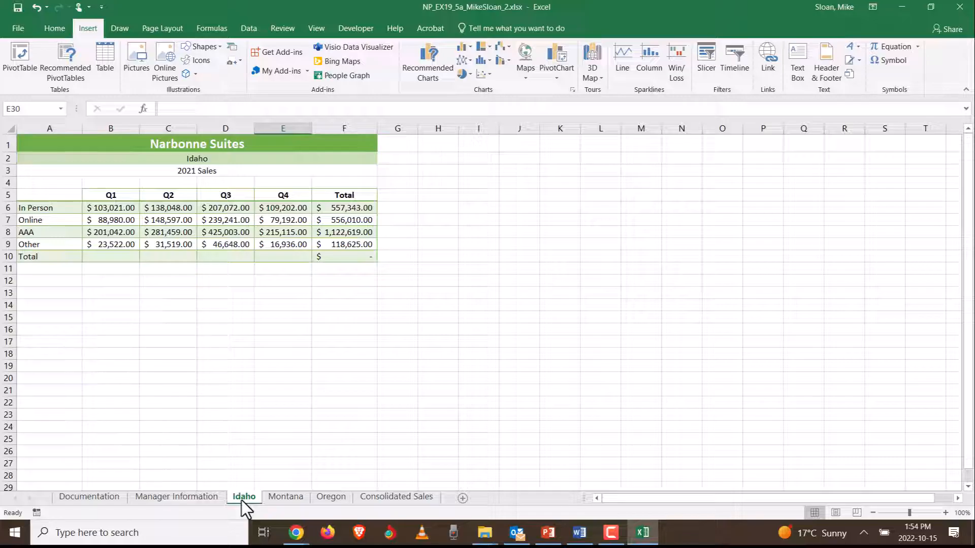
shift+click(328, 498)
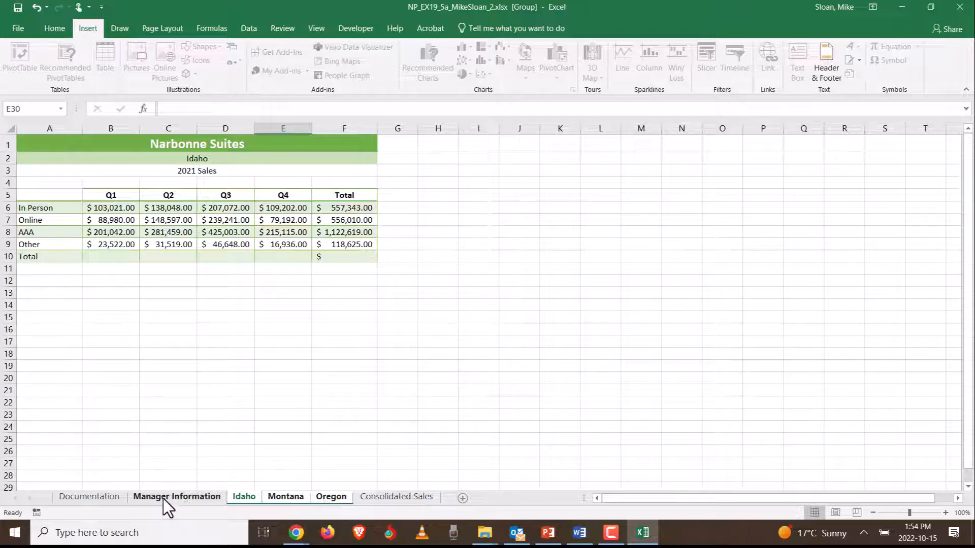
click(102, 498)
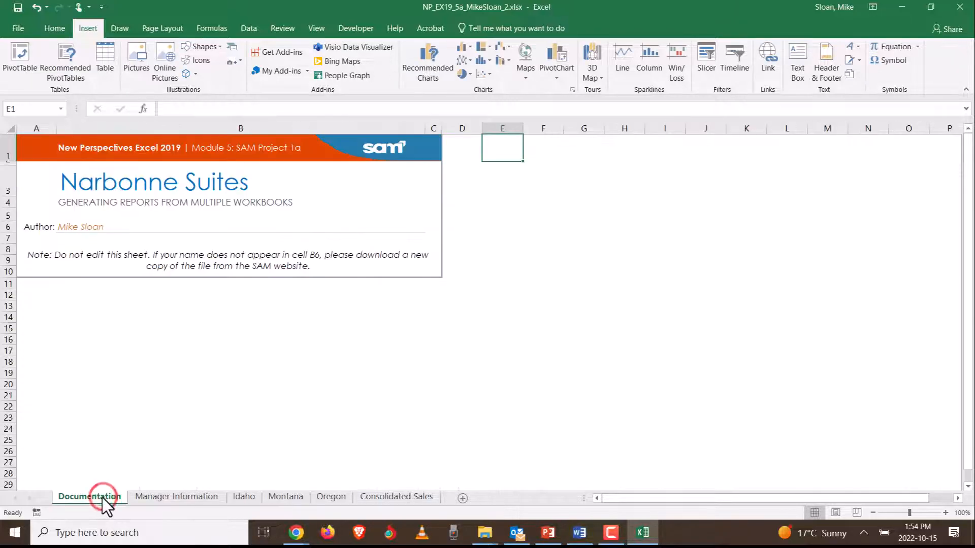
ctrl+click(337, 499)
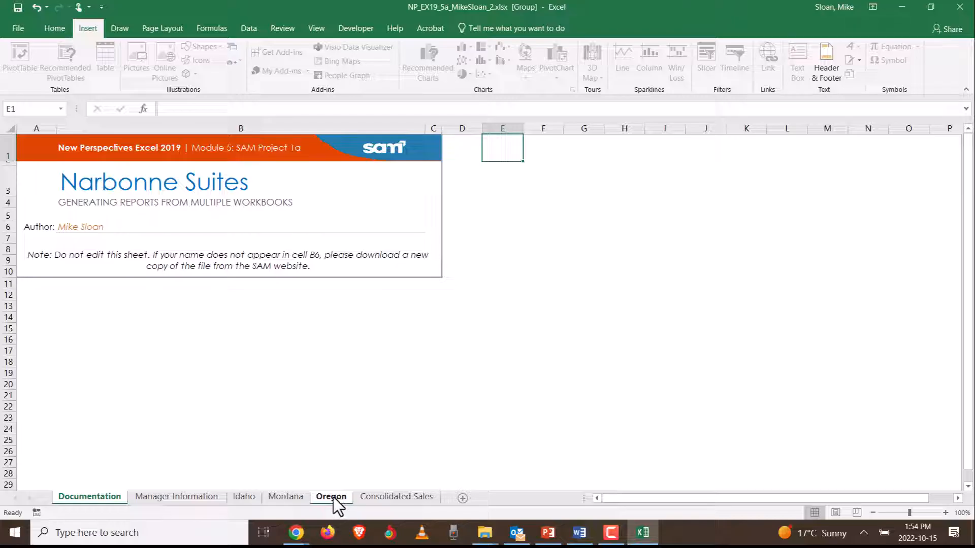
click(375, 496)
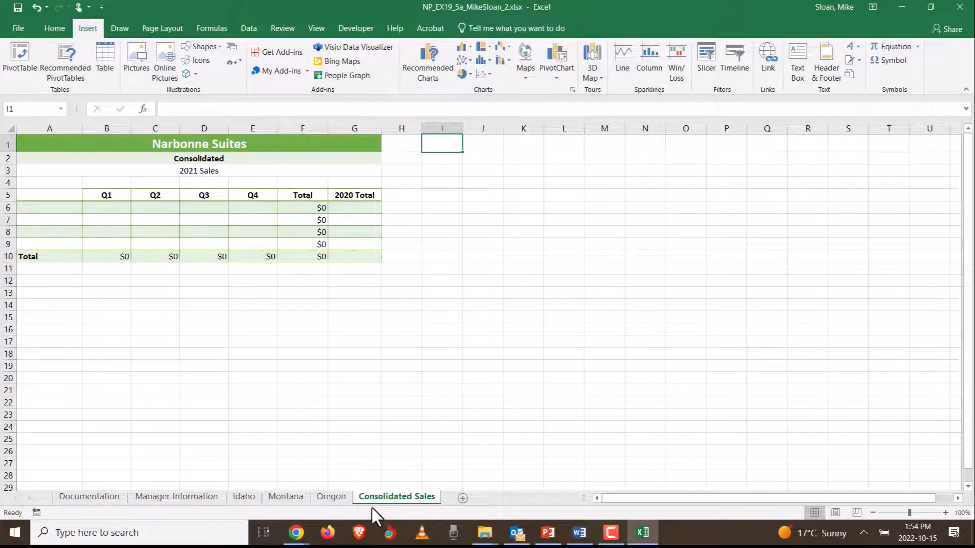
Group the Idaho, Montana and Oregon worksheets, and look at the sheet commands available for the group
click(236, 494)
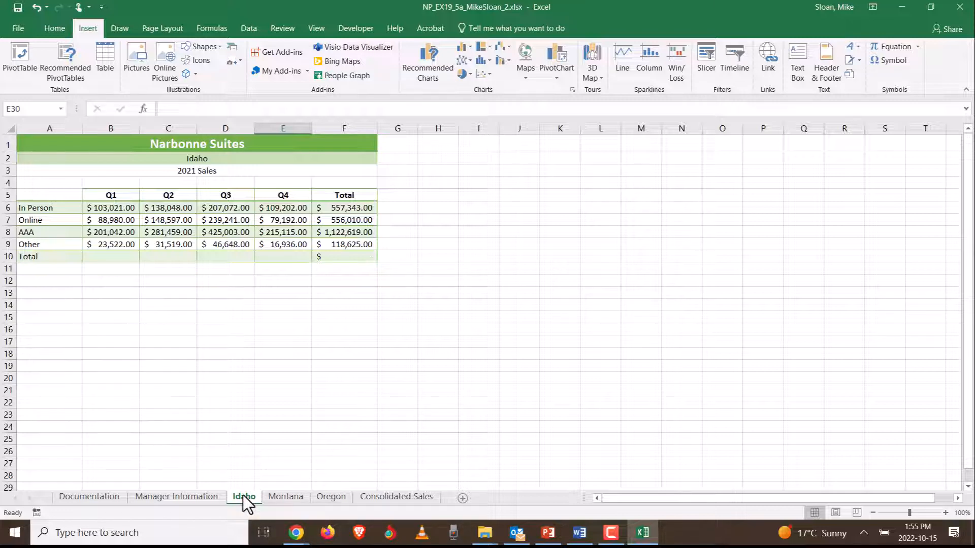
shift+click(327, 498)
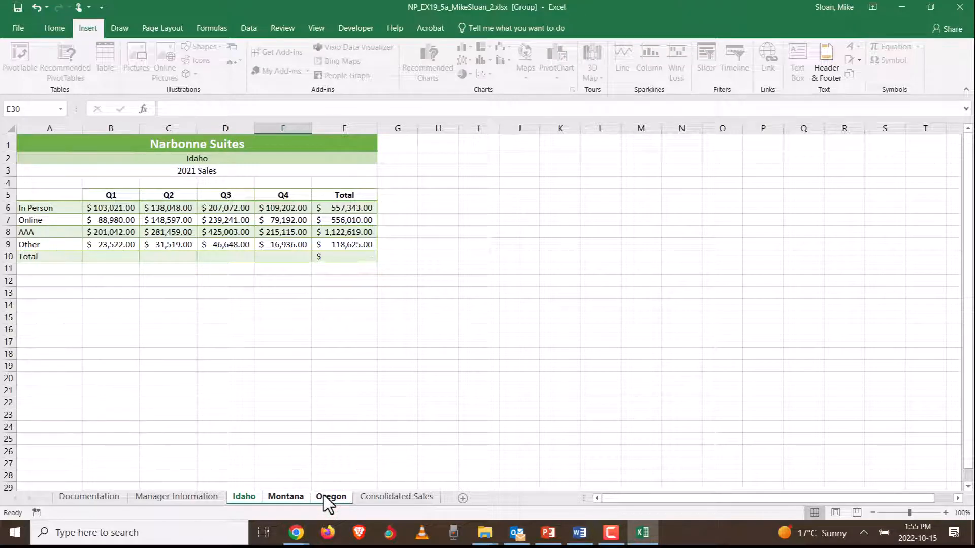
right_click(332, 498)
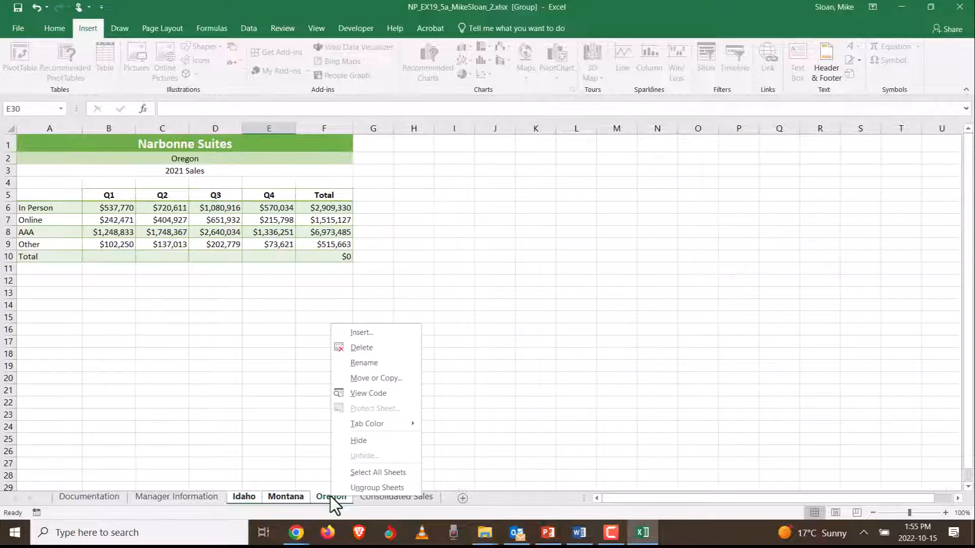
click(236, 448)
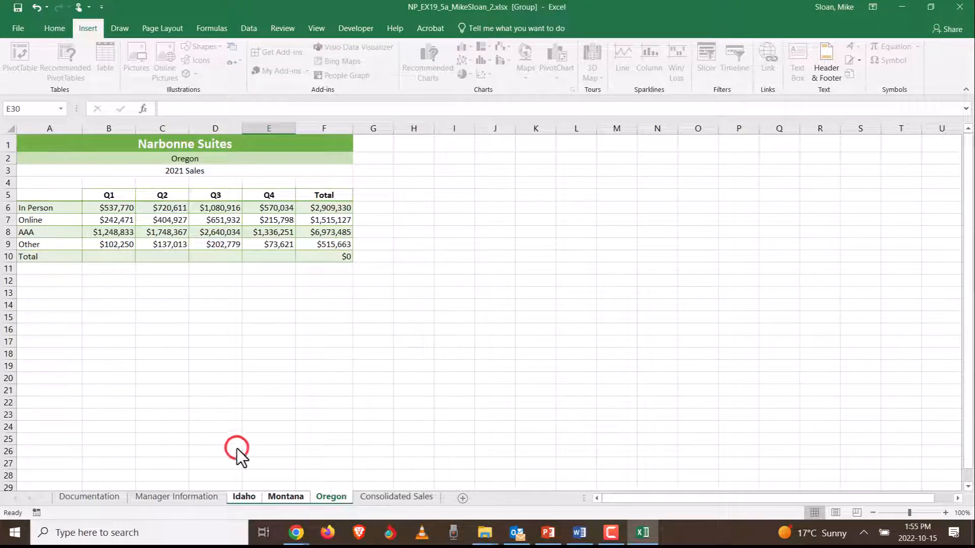
Switch to the Word instructions and read steps 6 to 9 on what to change while the worksheets are grouped
key(alt+Tab)
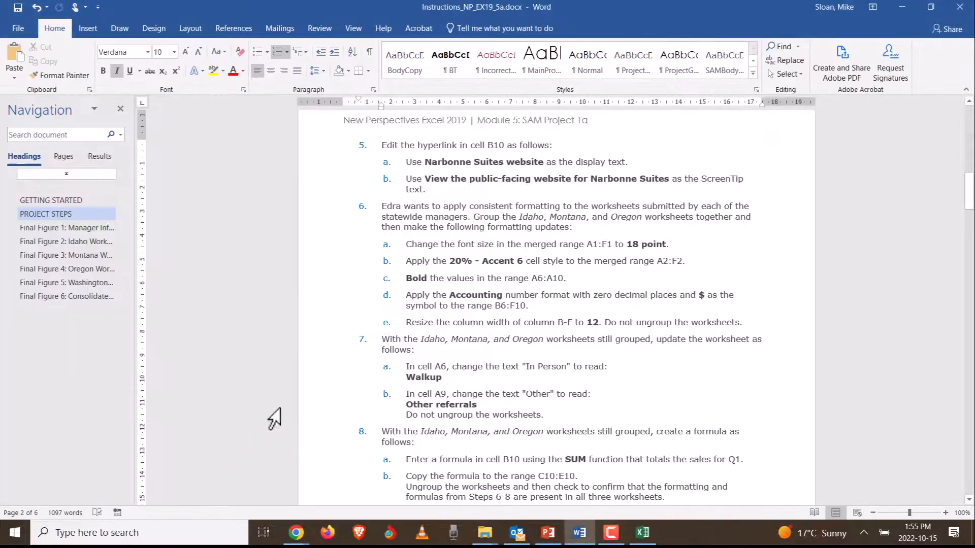
scroll(471, 338, down, 3)
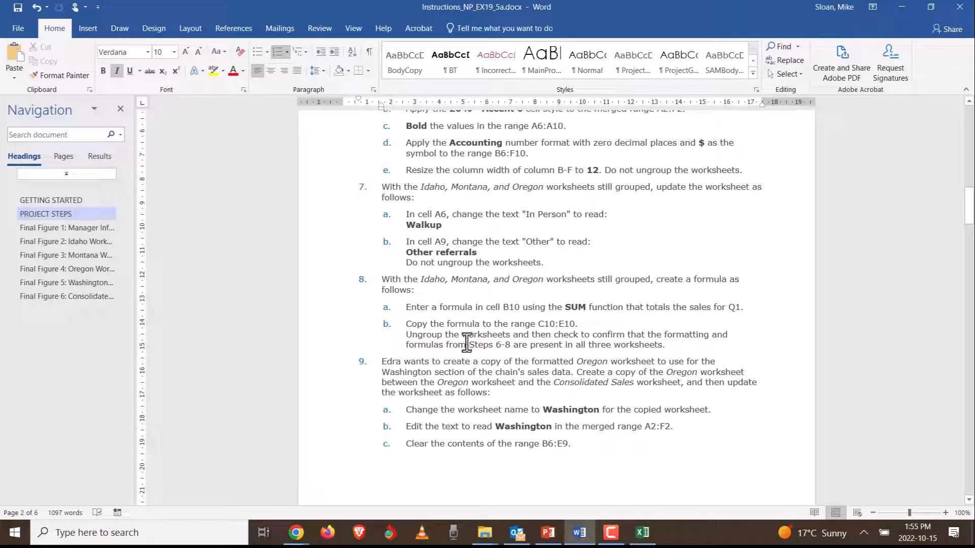
scroll(466, 342, up, 3)
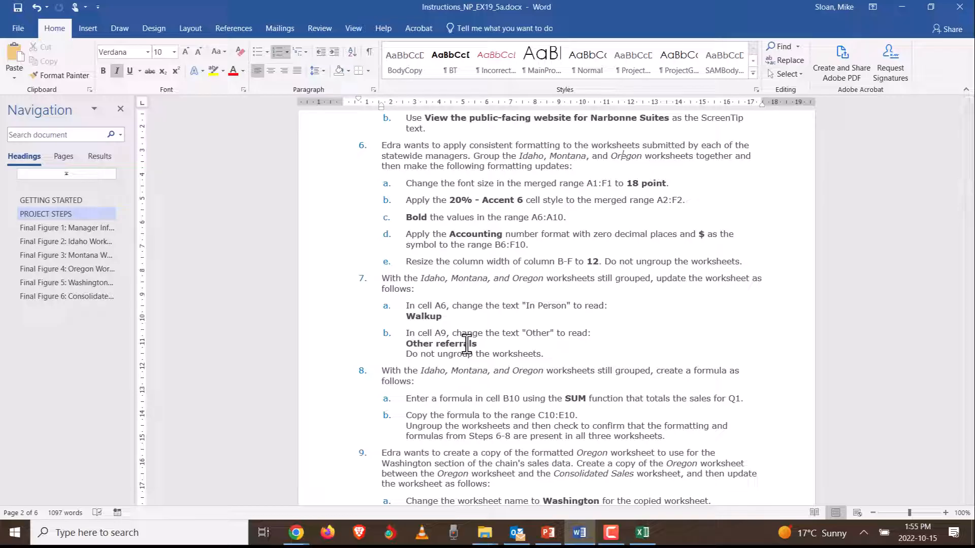
Switch to Excel and look through the grouped Idaho, Montana and Oregon worksheets, ending on Idaho
key(alt+Tab)
click(253, 498)
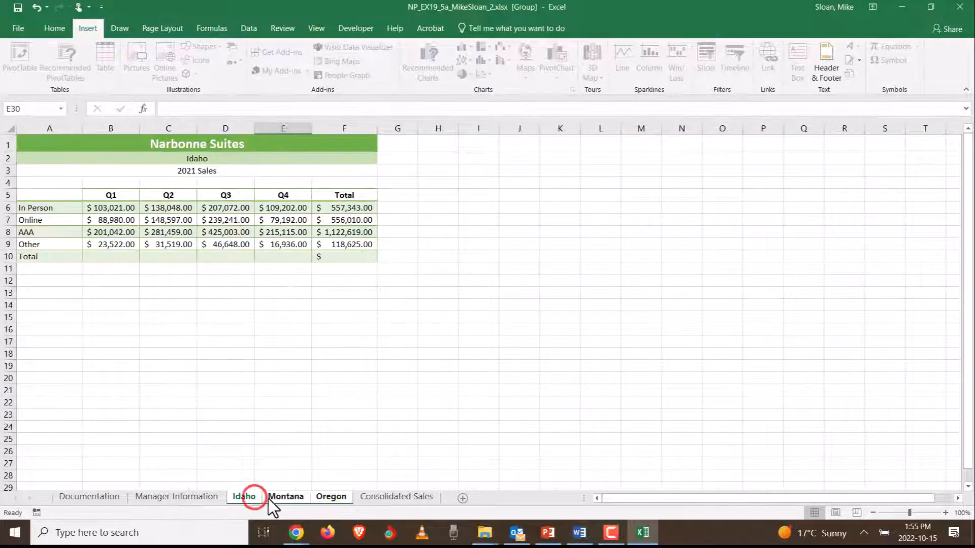
click(284, 498)
click(330, 497)
click(250, 497)
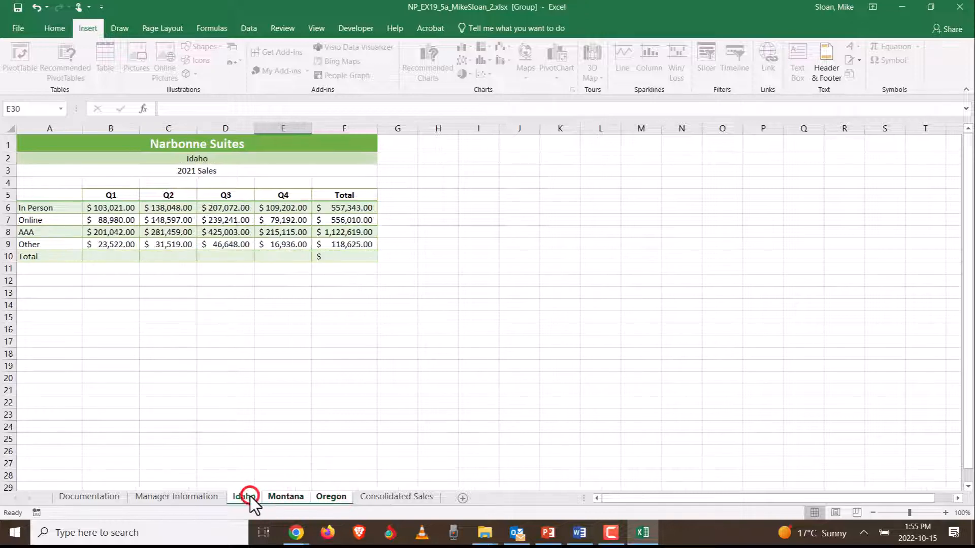
click(282, 498)
click(330, 497)
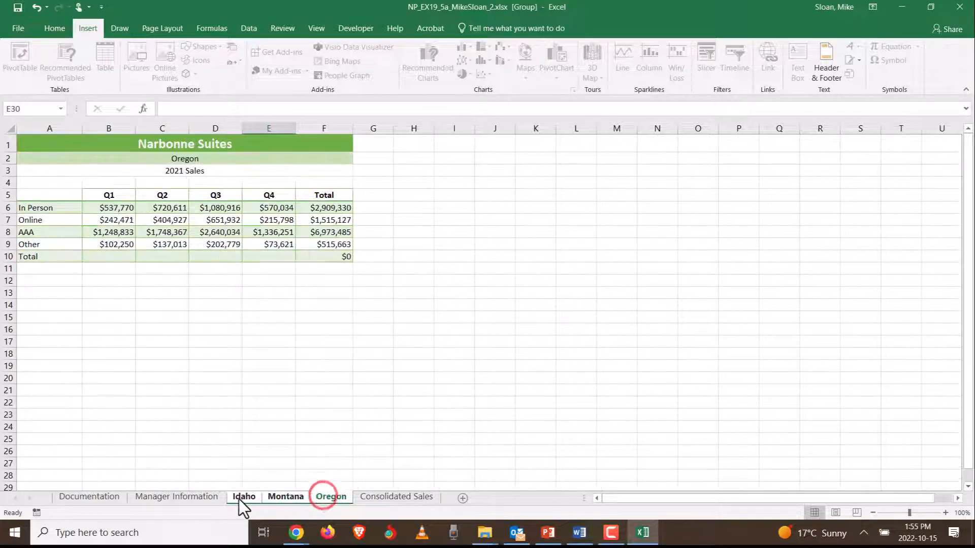
click(239, 498)
Following step 6a in Word, set the merged range A1:F1 to 18 point on the grouped worksheets and check Montana and Oregon
key(alt+Tab)
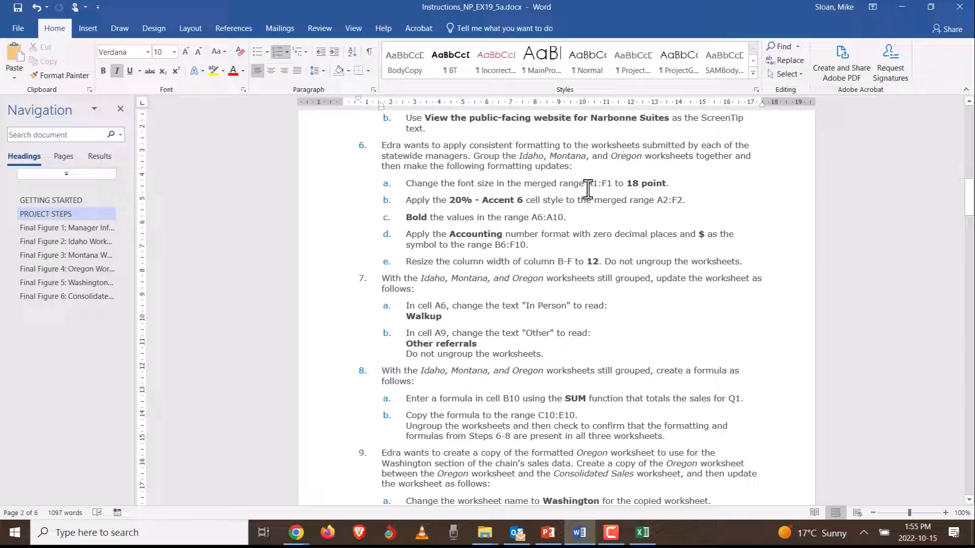
key(alt+Tab)
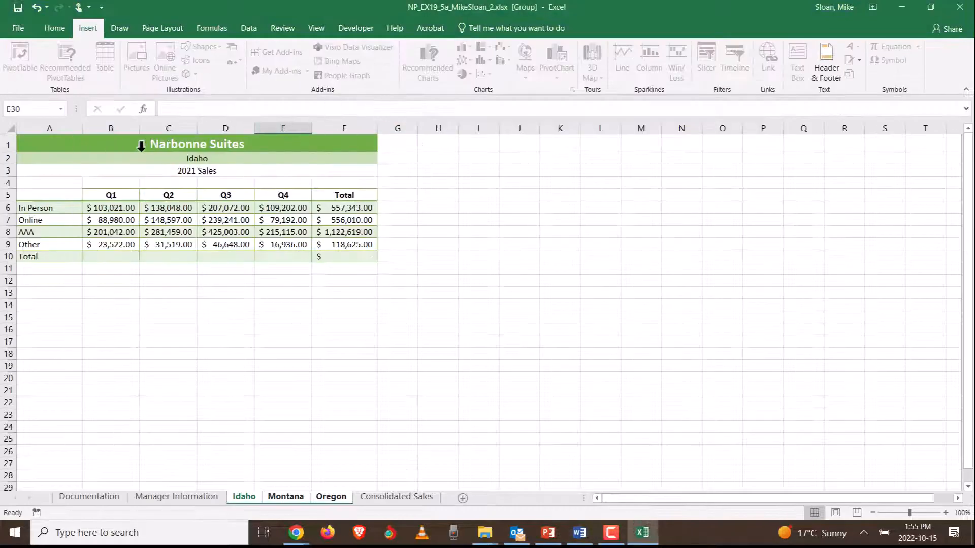
click(130, 142)
click(50, 30)
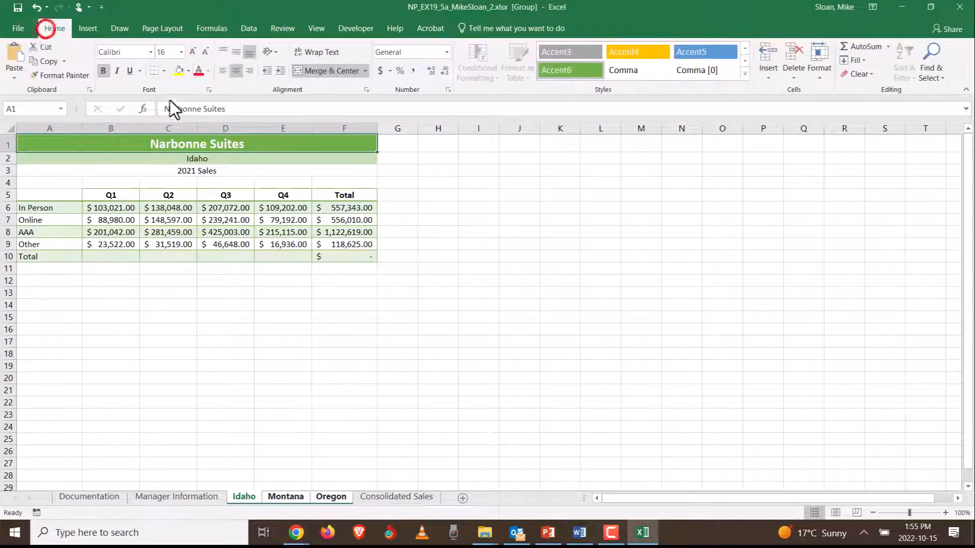
click(166, 54)
text(18)
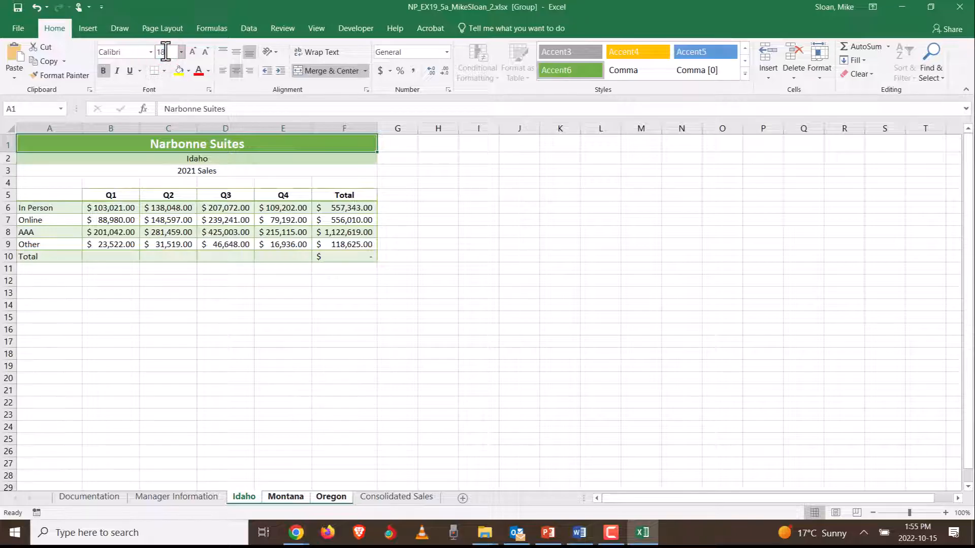
key(Return)
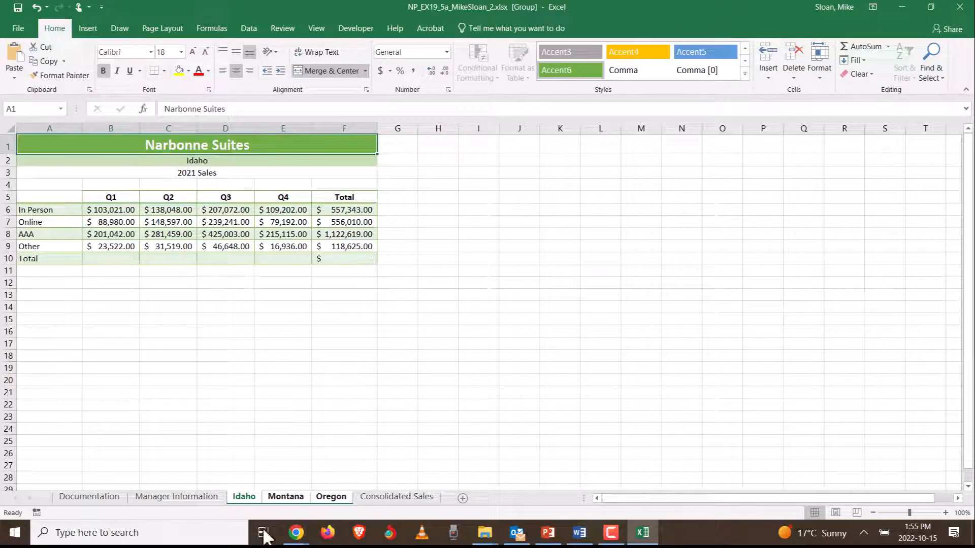
click(280, 498)
click(323, 496)
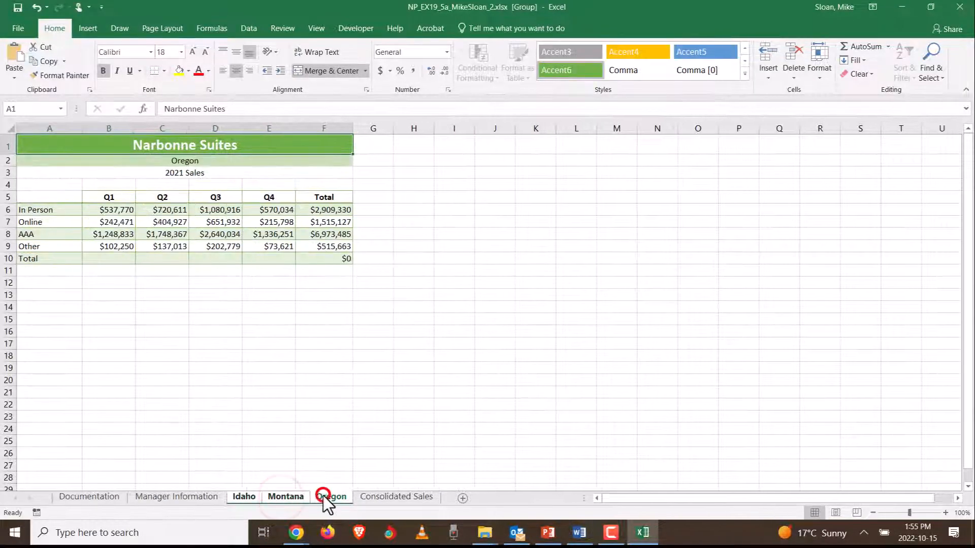
Following step 6b in Word, apply the 20% - Accent6 cell style to the merged range A2:F2 on the grouped worksheets
click(238, 499)
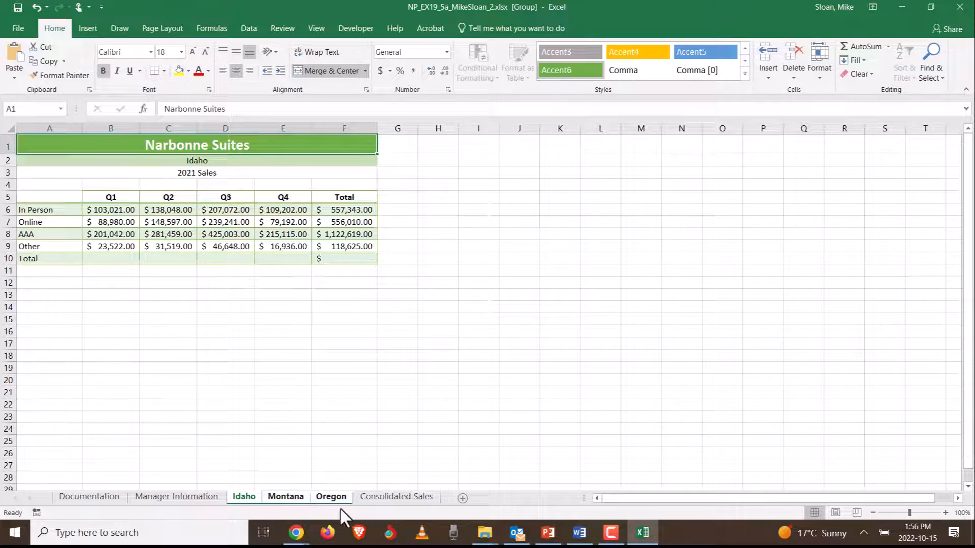
key(alt+Tab)
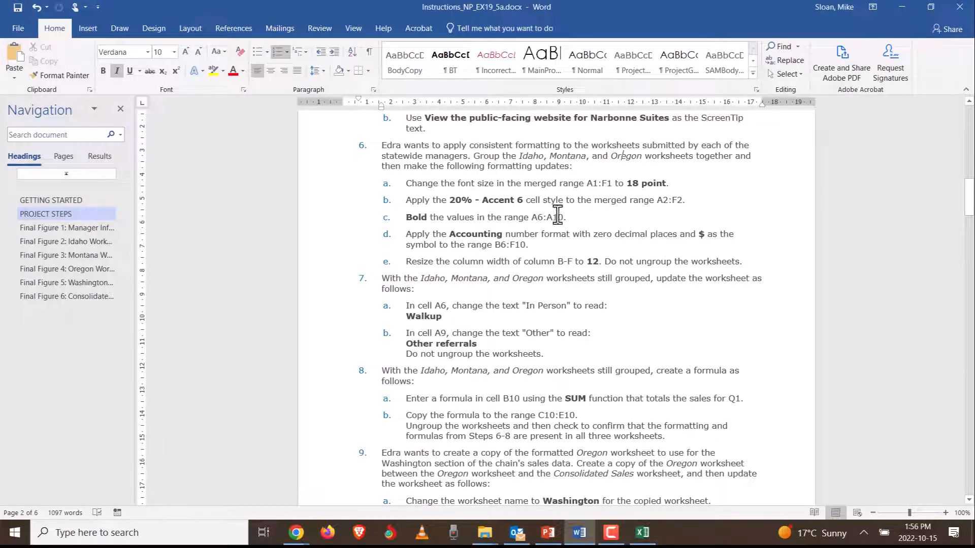
key(alt+Tab)
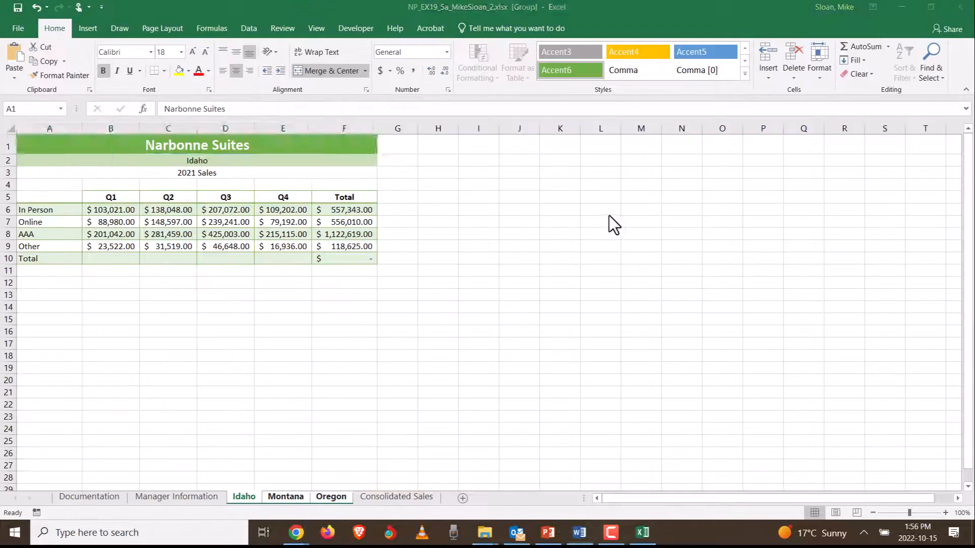
click(181, 161)
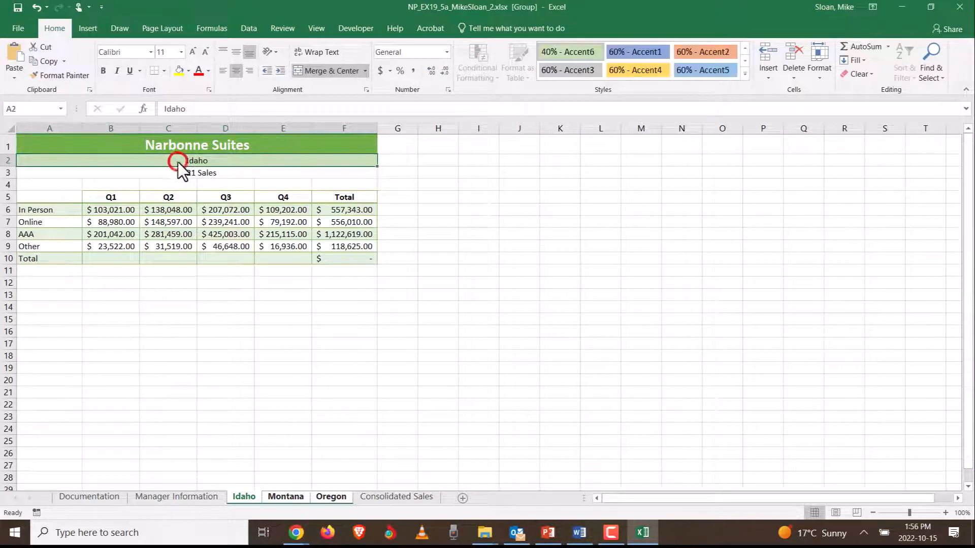
click(745, 73)
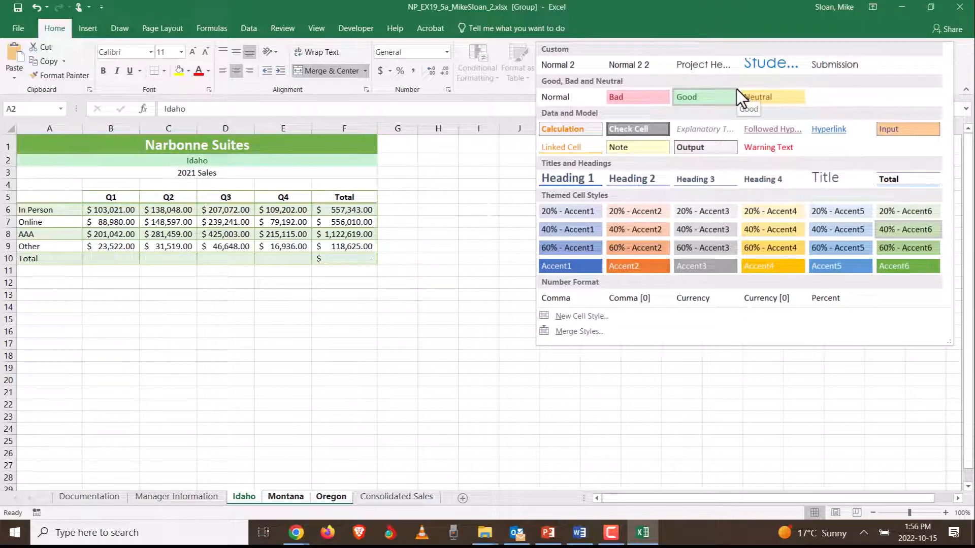
click(897, 210)
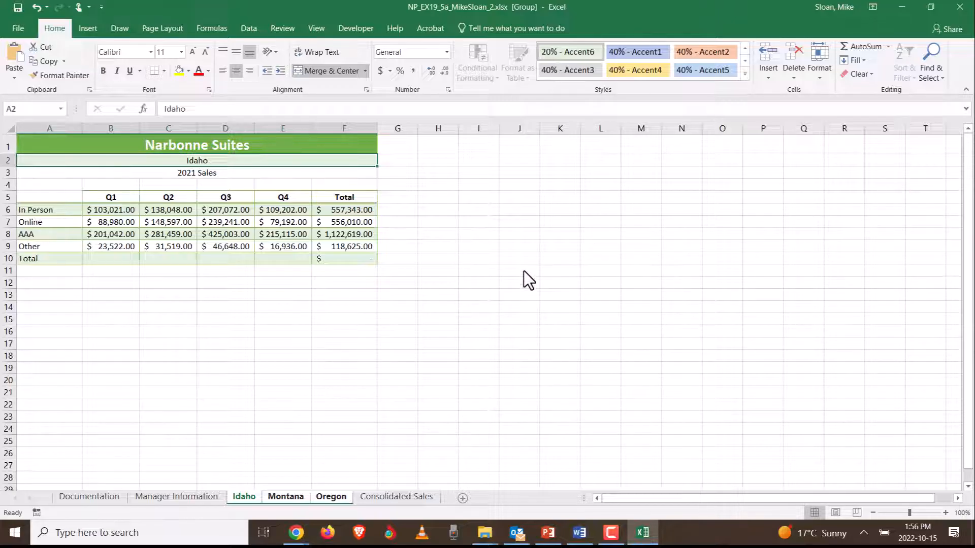
Check step 6c in the Word instructions and bold the values in A6:A10 on the grouped Excel worksheets
key(alt+Tab)
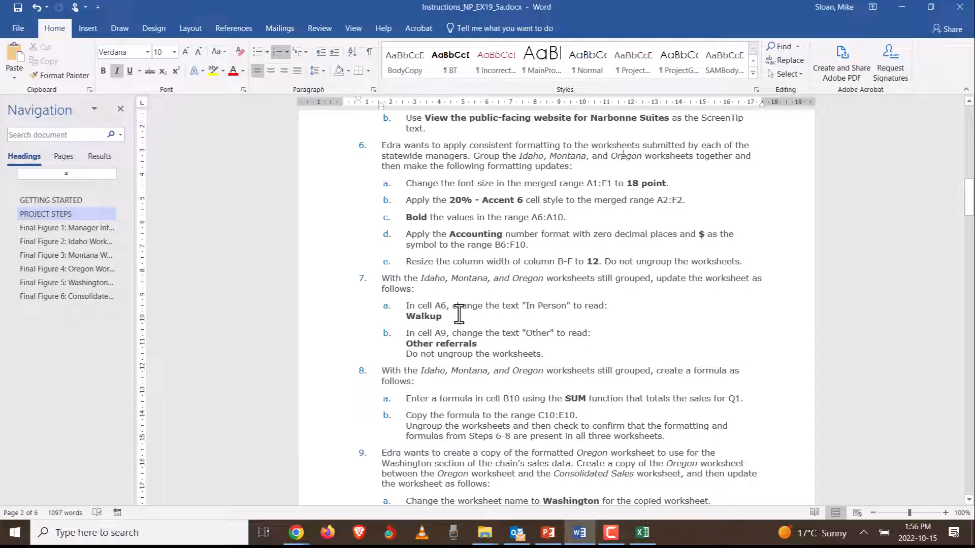
key(alt+Tab)
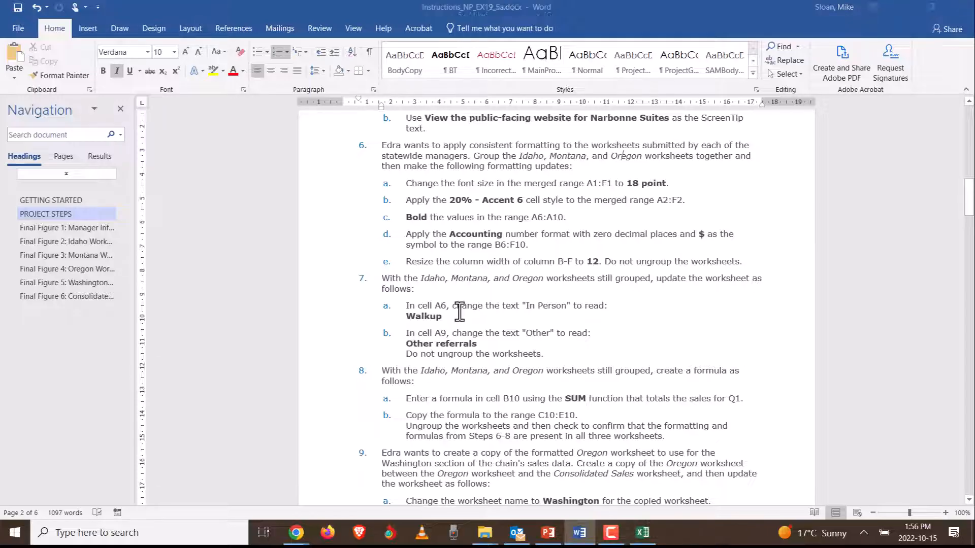
click(48, 209)
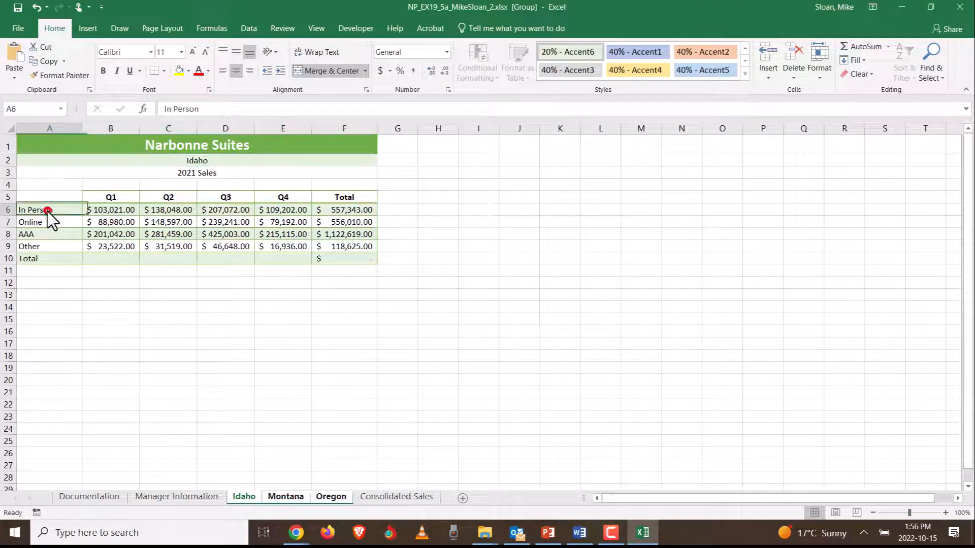
drag(48, 212, 60, 256)
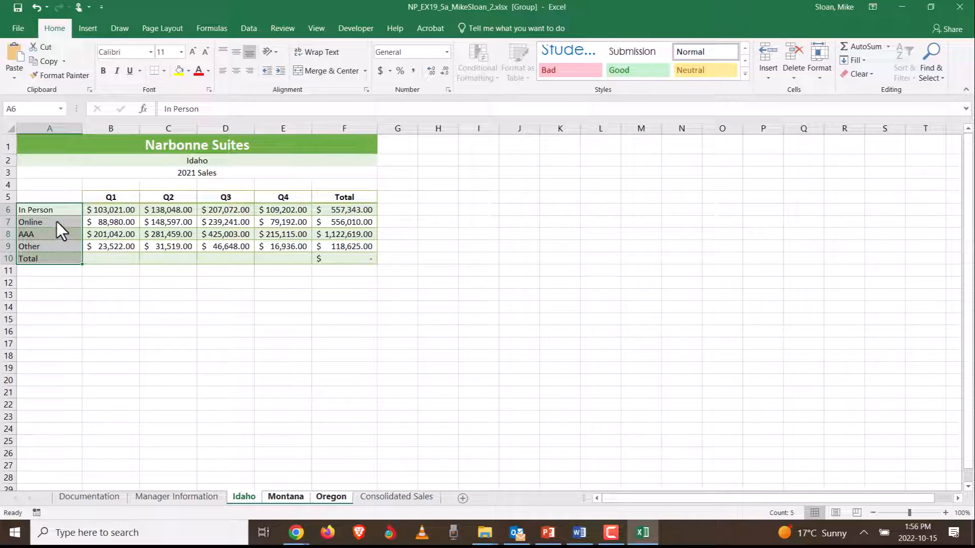
click(104, 70)
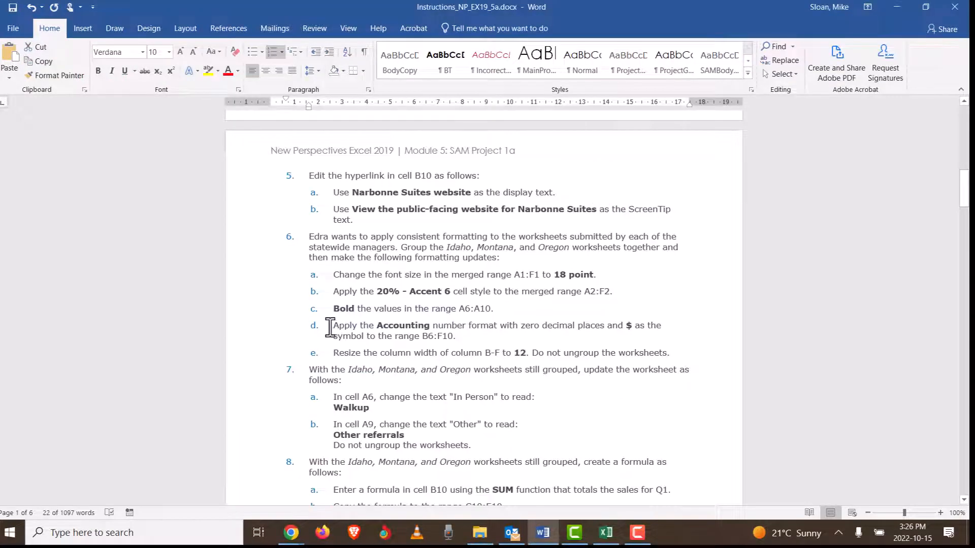
Read step 6d in the Word instructions for the number format and target range, and switch back to the Idaho worksheet in Excel
drag(333, 326, 460, 337)
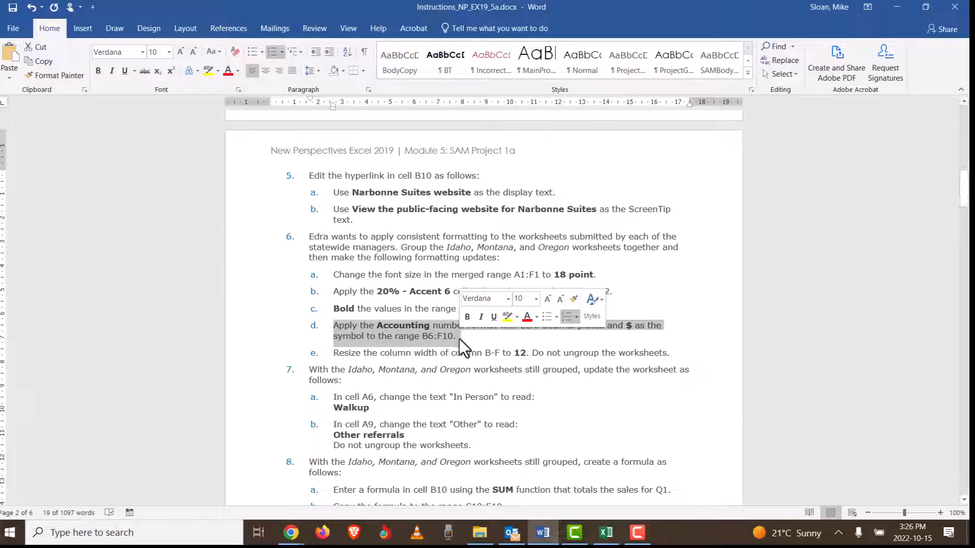
click(458, 343)
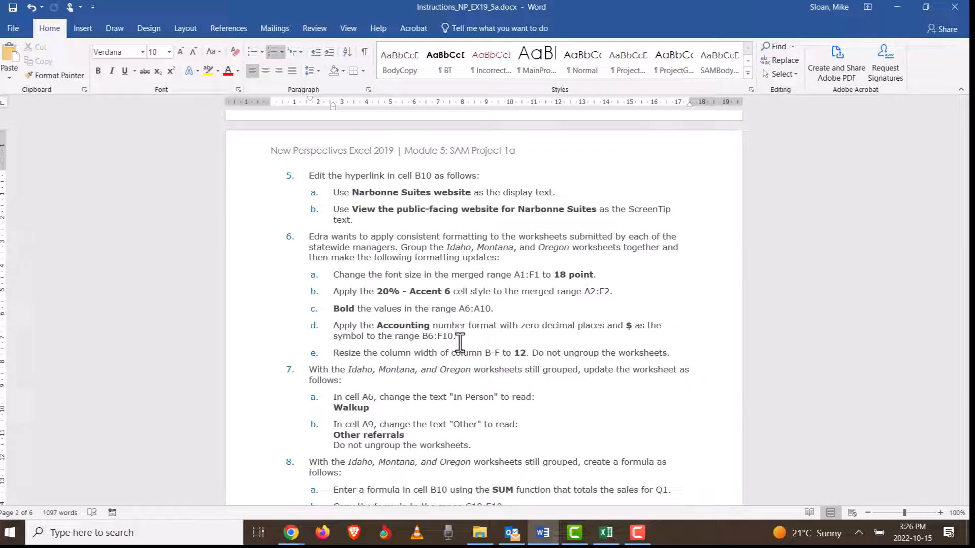
drag(333, 325, 468, 337)
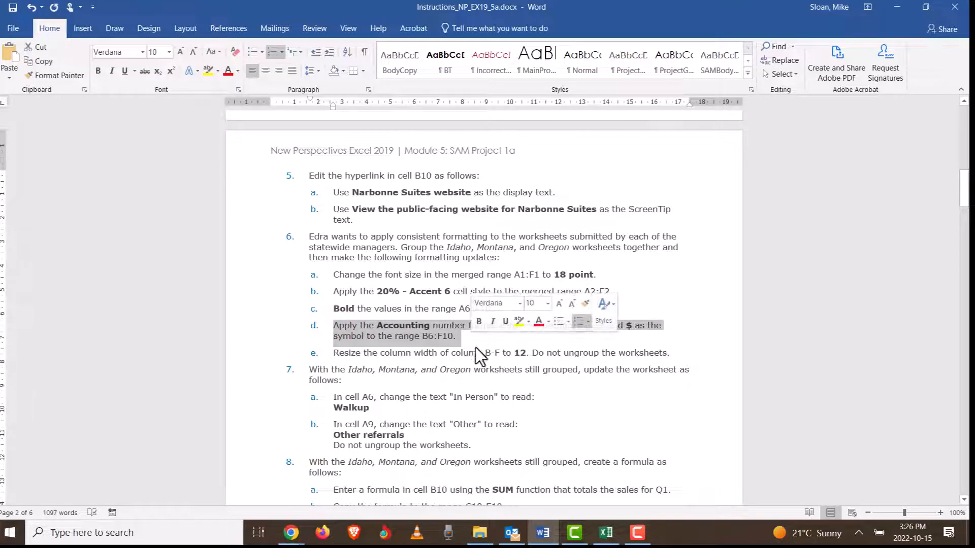
key(alt+Tab)
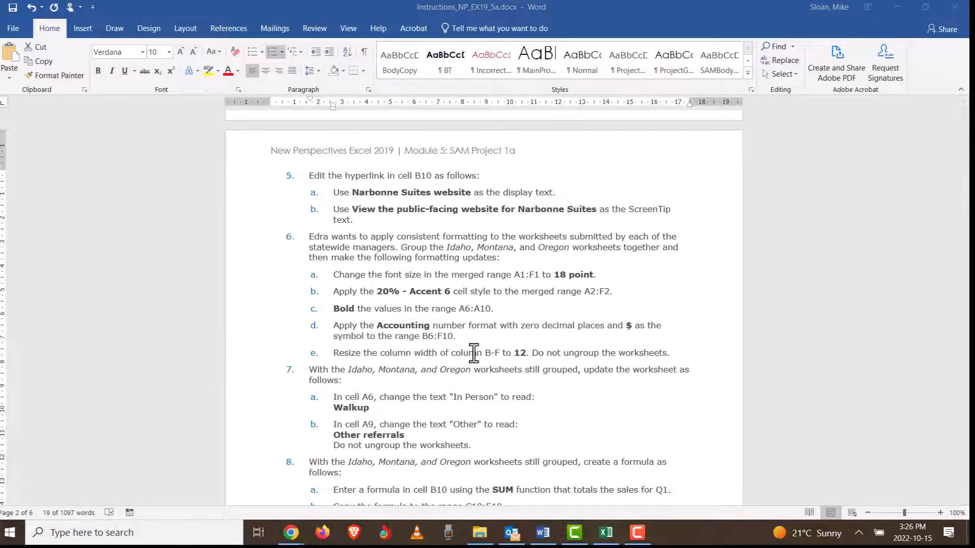
click(606, 531)
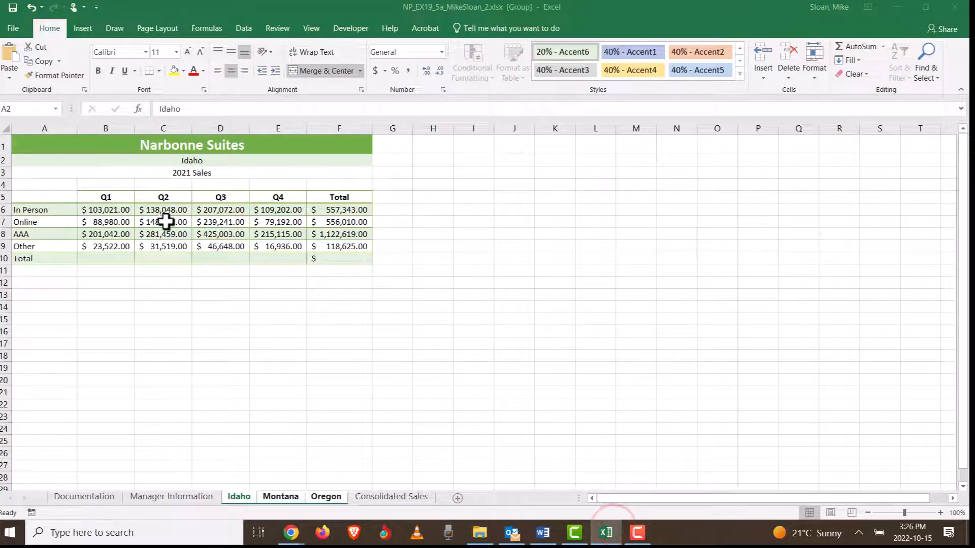
click(112, 209)
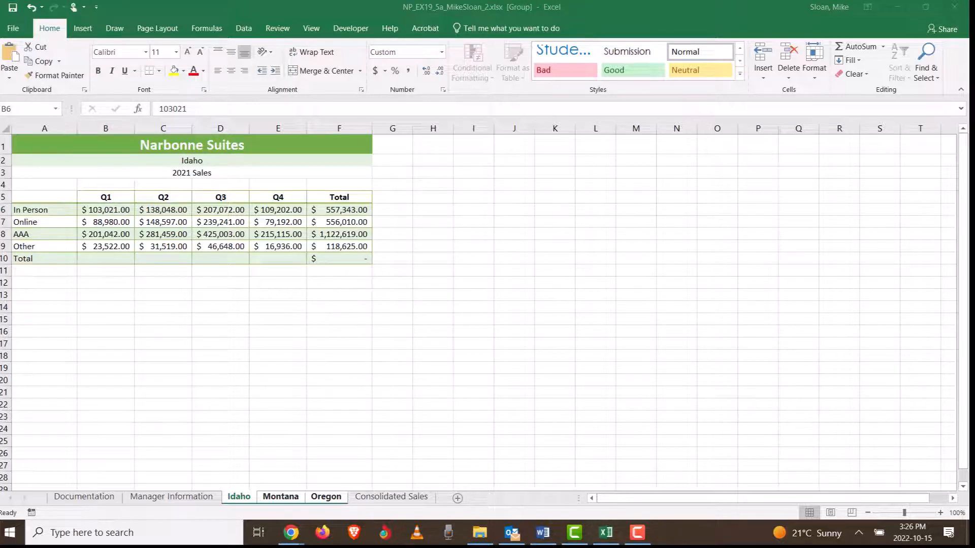
click(542, 533)
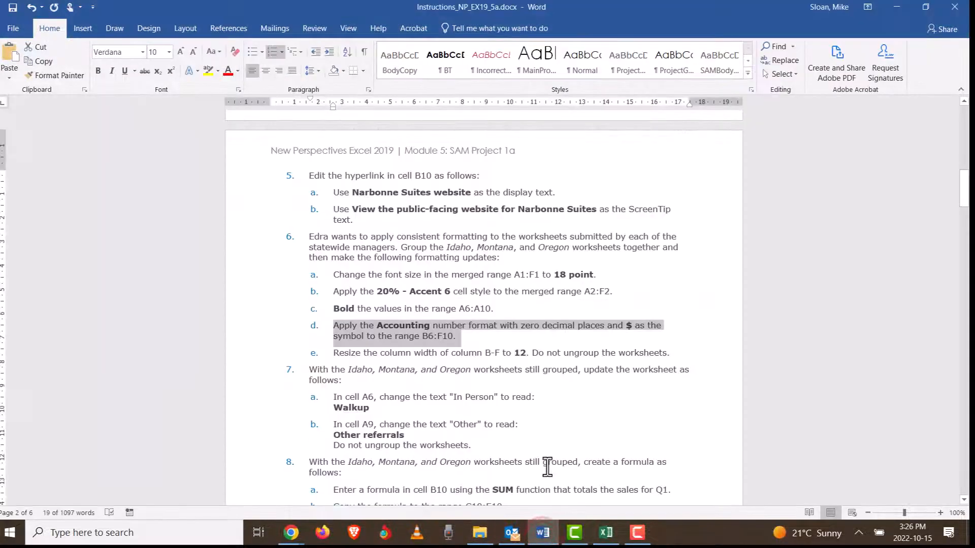
key(alt+Tab)
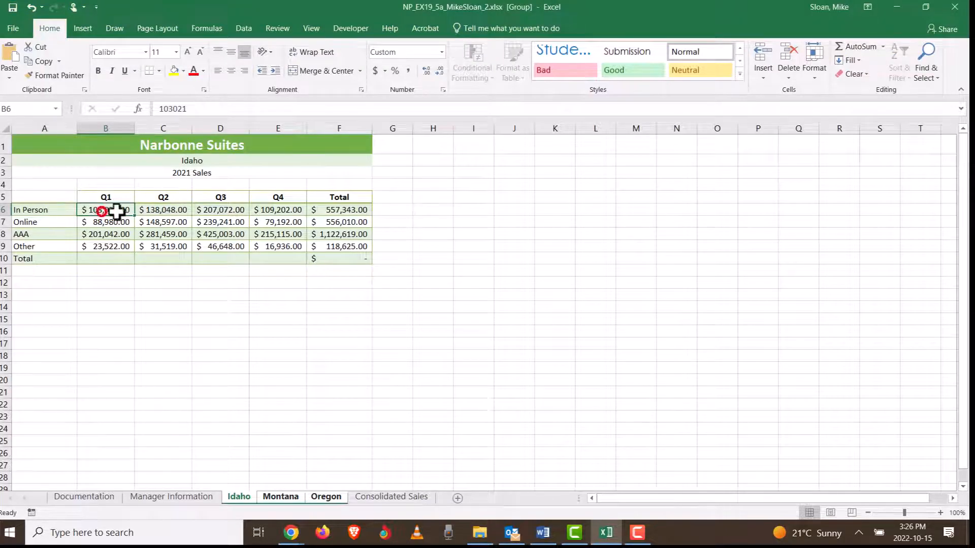
Apply the Accounting number format with the $ symbol and zero decimal places to B6:F10 on the grouped worksheets
drag(109, 211, 349, 256)
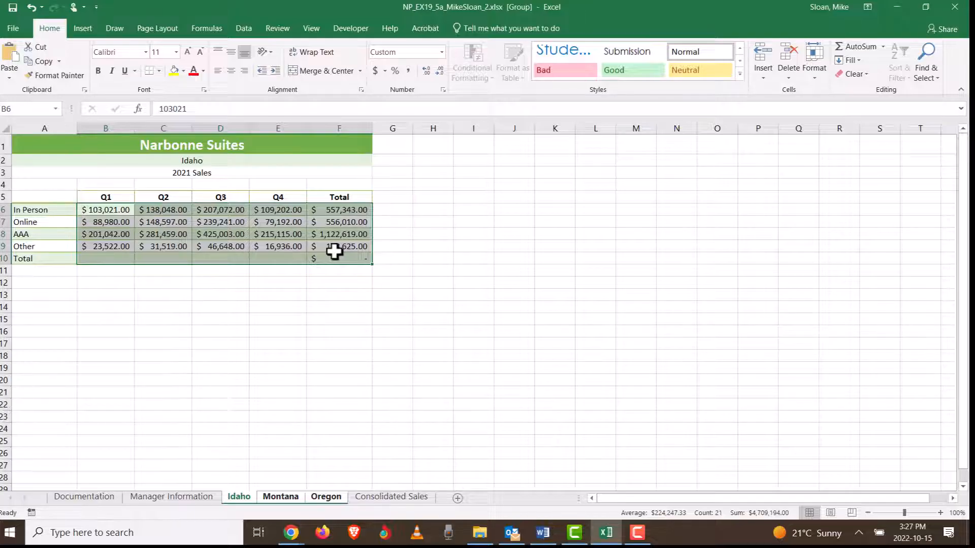
click(413, 51)
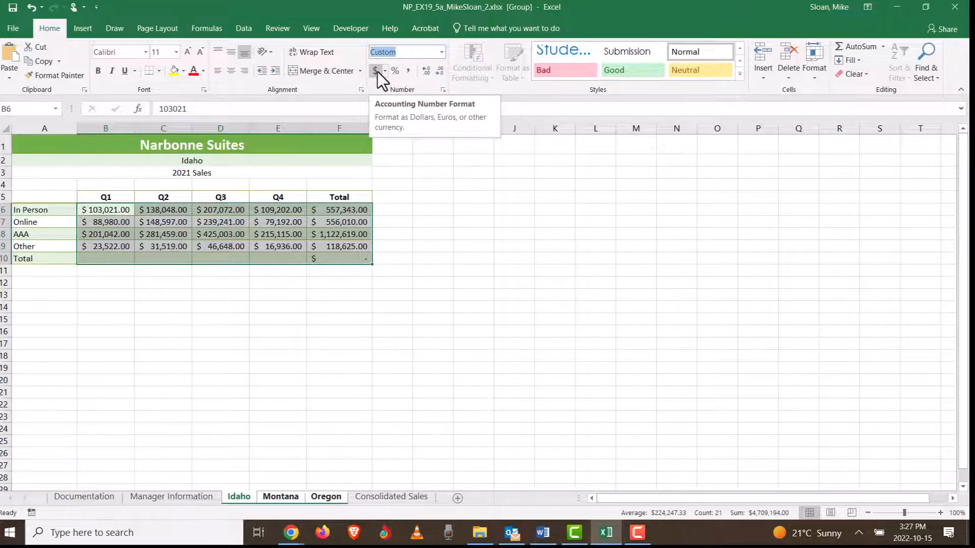
click(441, 53)
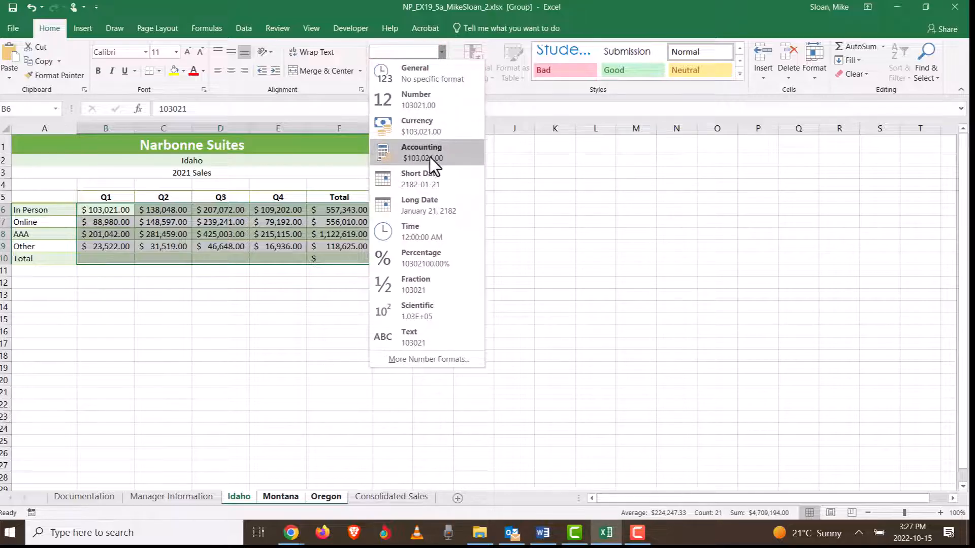
click(384, 8)
click(374, 71)
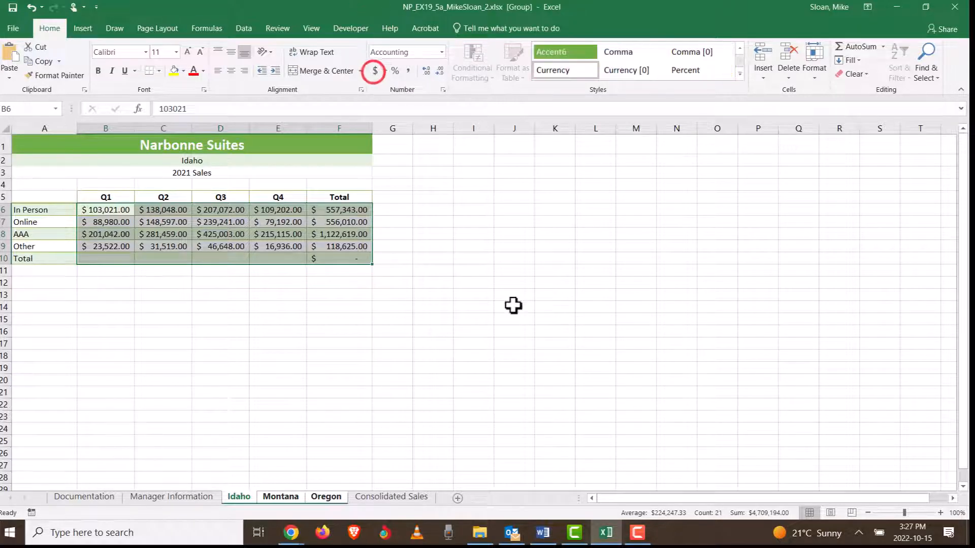
click(436, 70)
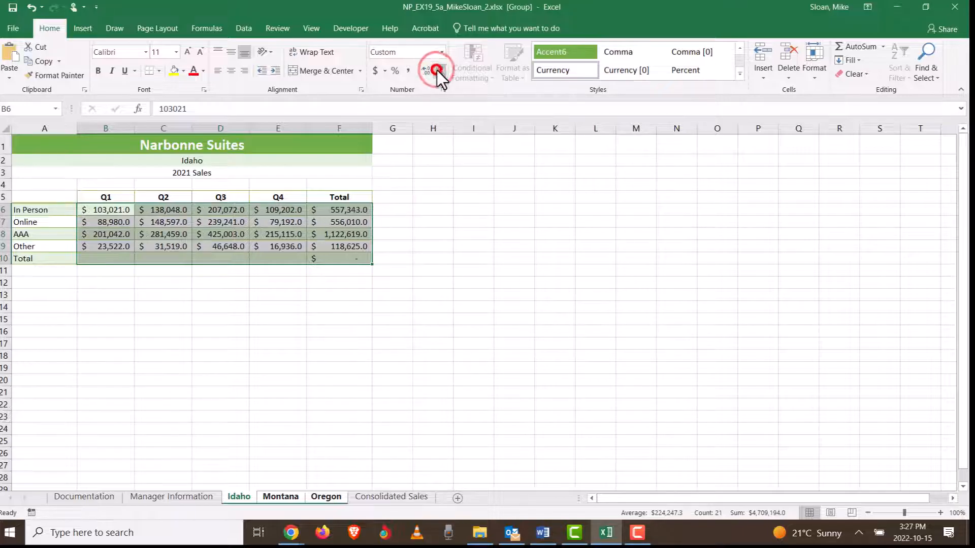
click(436, 70)
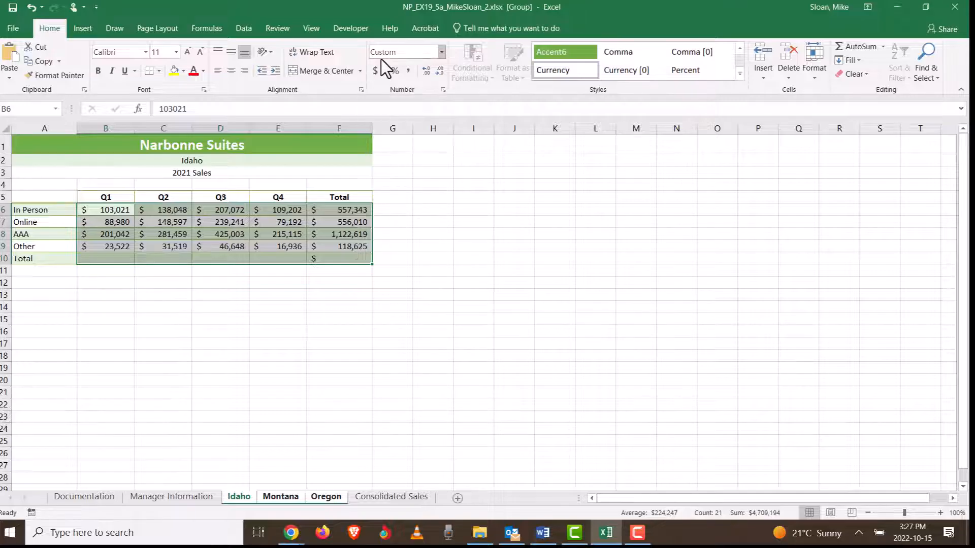
Check step 6e in Word and set the width of columns B through F to 12 on the grouped Excel worksheets
mouse_move(543, 532)
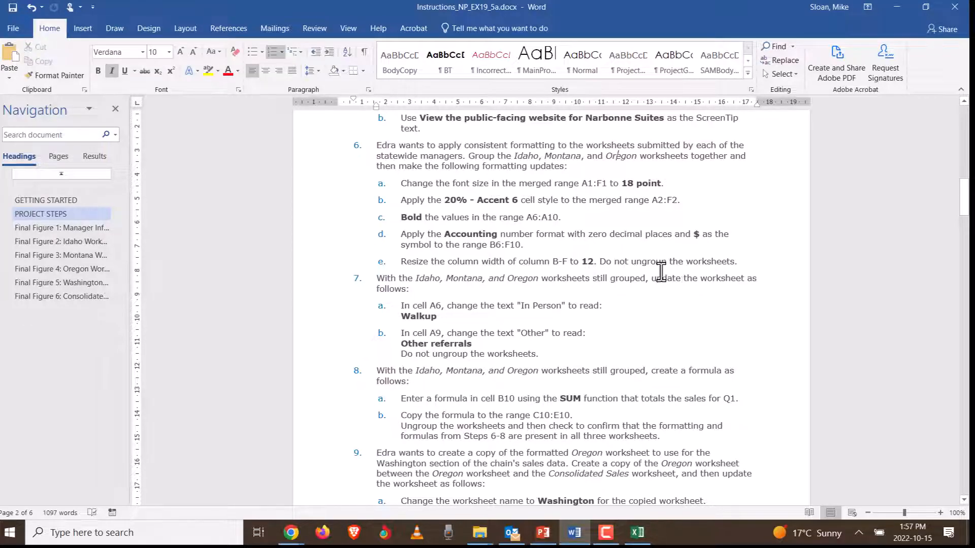
key(alt+Tab)
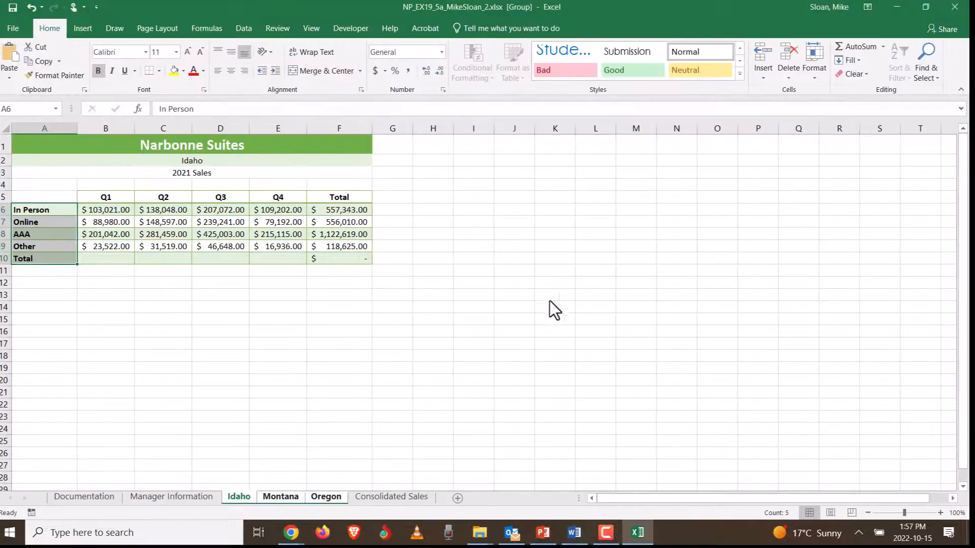
drag(93, 128, 330, 128)
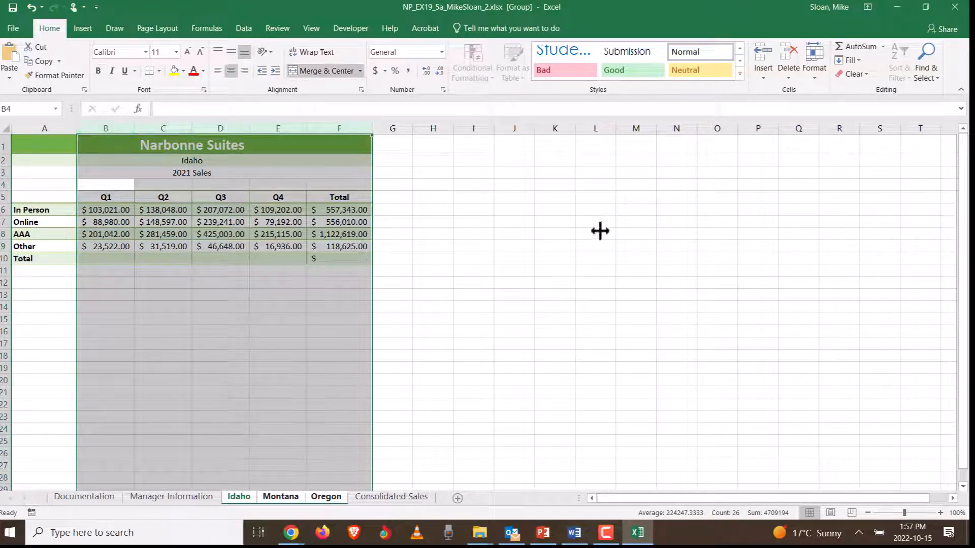
click(822, 72)
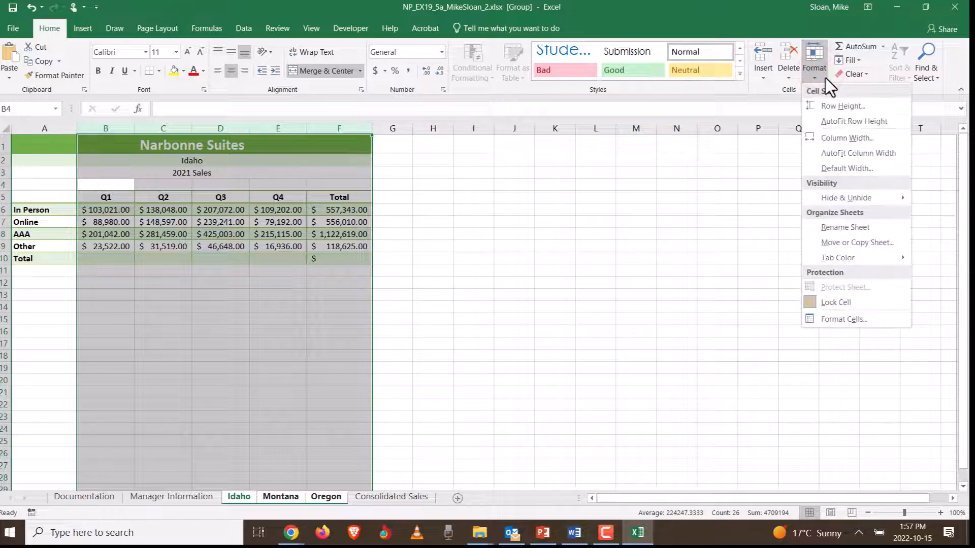
click(836, 136)
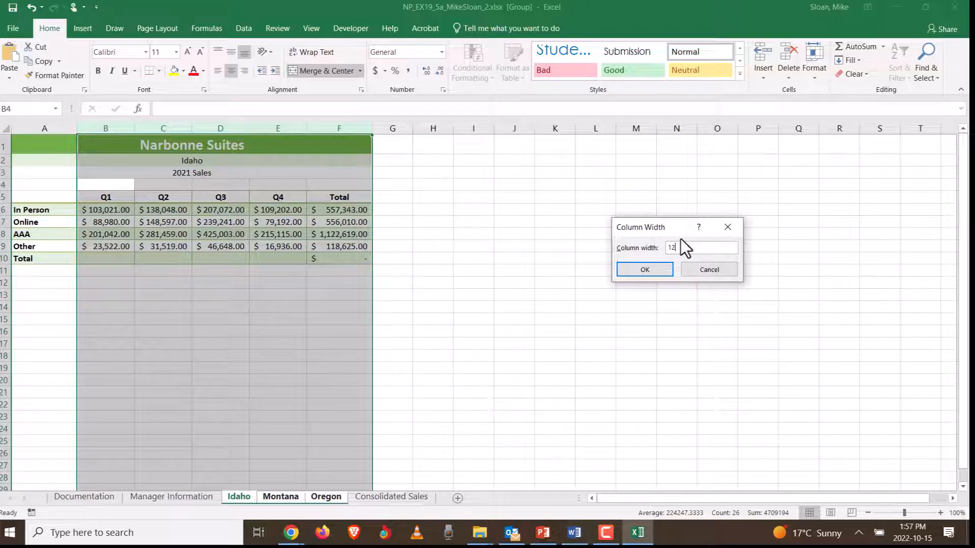
text(12)
key(Return)
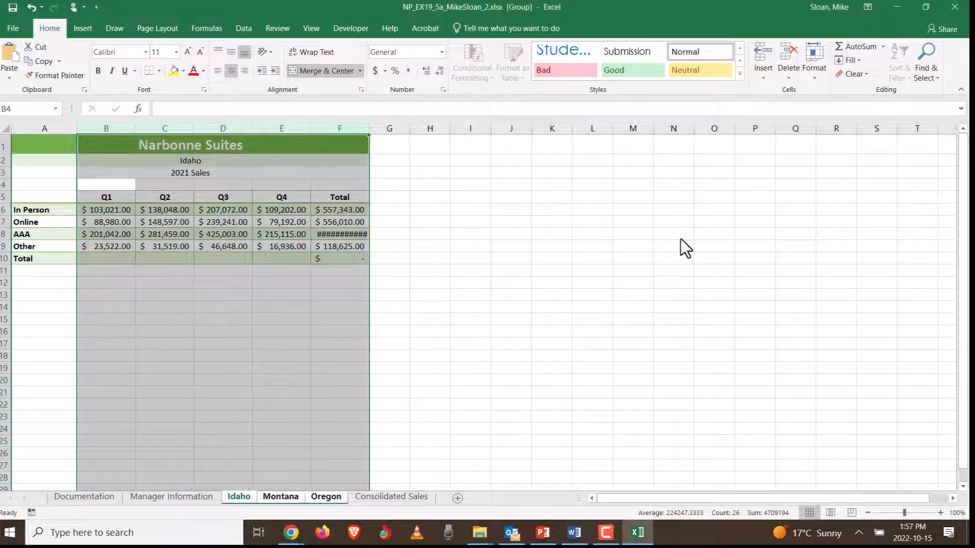
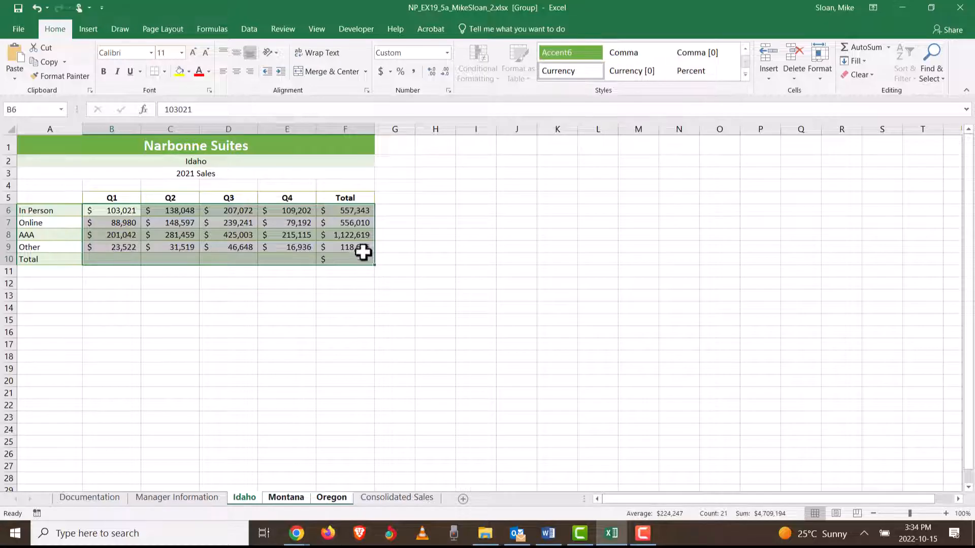
Increase the decimals to two places in F8 and then in the range B6:F9 on the grouped worksheets
click(363, 235)
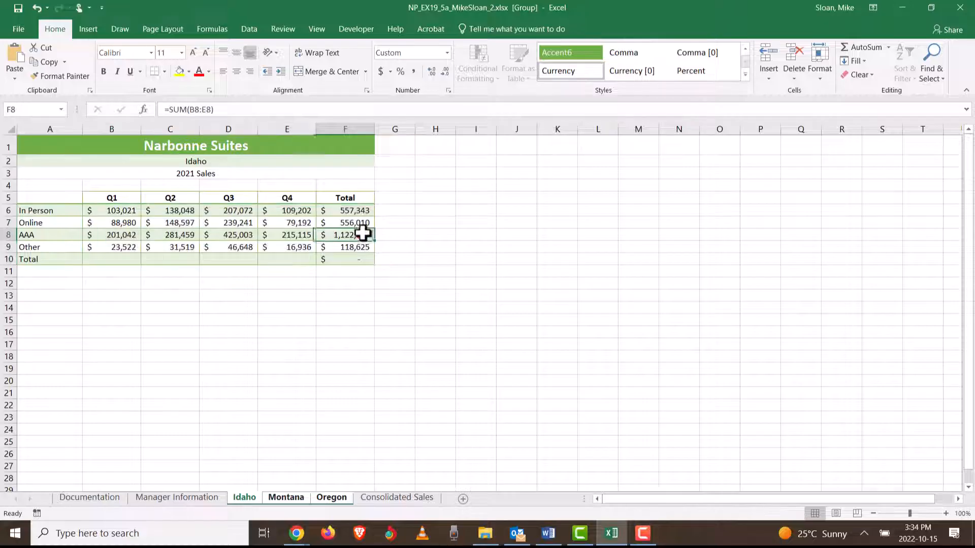
click(432, 73)
click(432, 72)
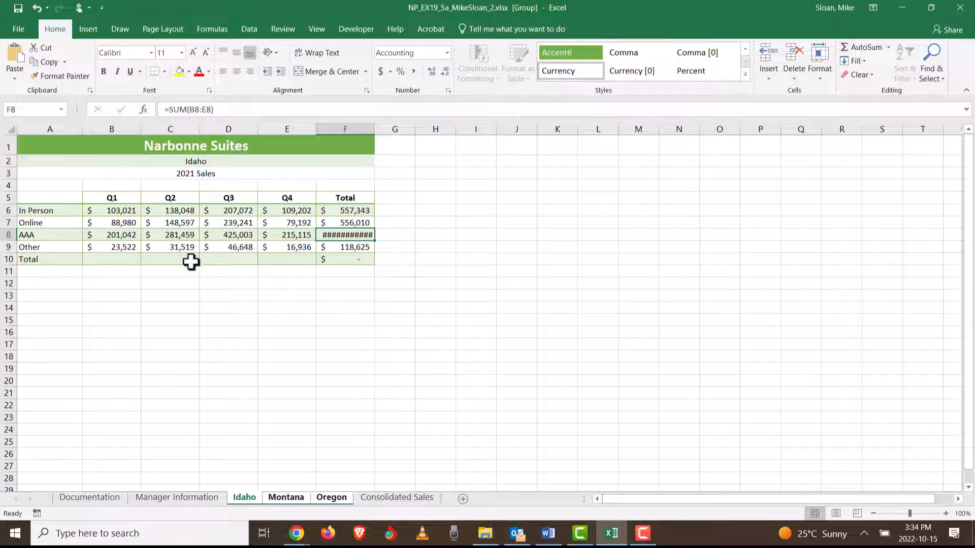
click(130, 207)
drag(130, 207, 355, 249)
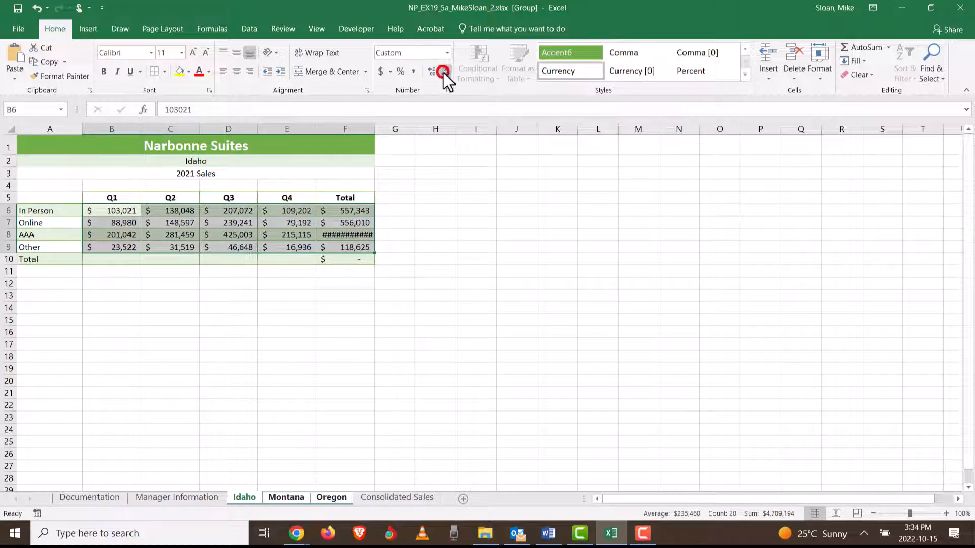
click(430, 72)
click(429, 71)
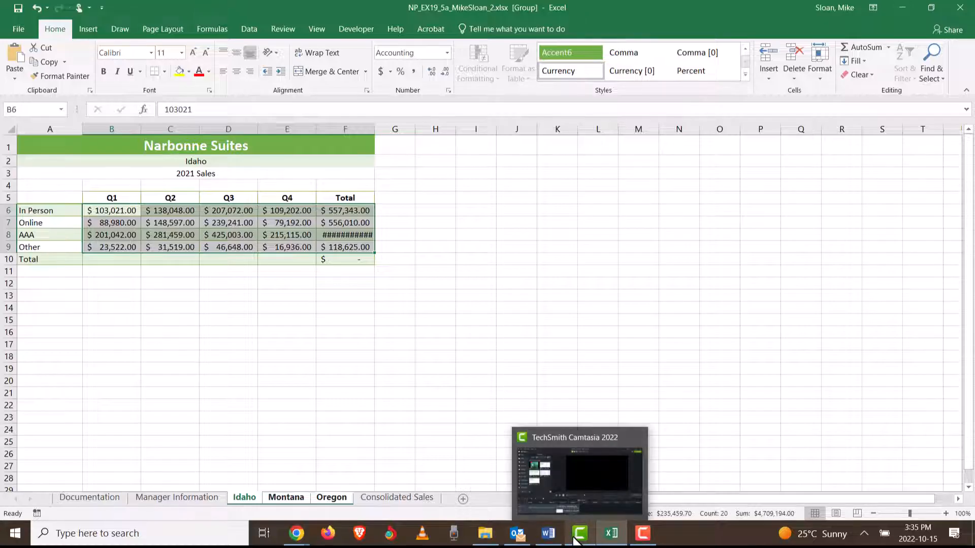
Read step 7a in the Word instructions and change the text in A6 to Walkup on the grouped Excel worksheets
click(549, 533)
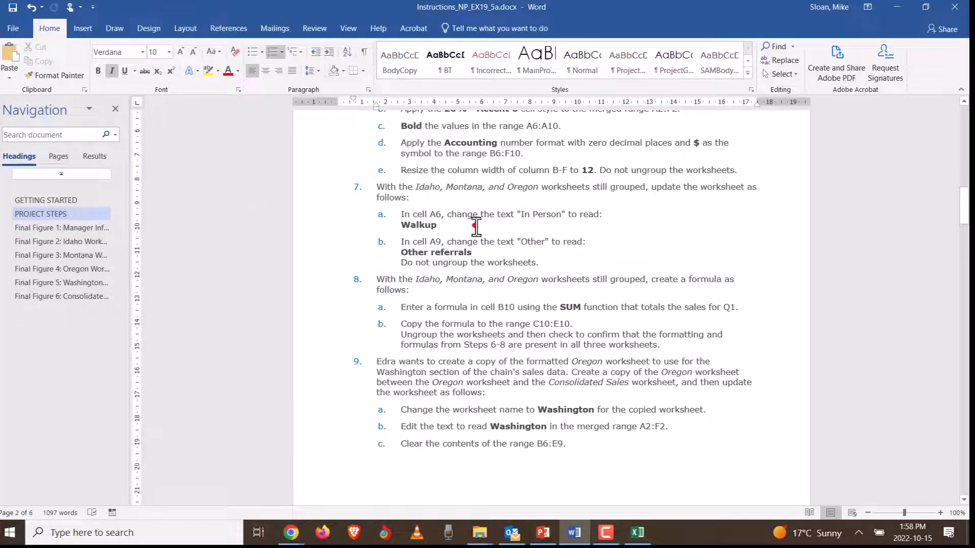
click(475, 223)
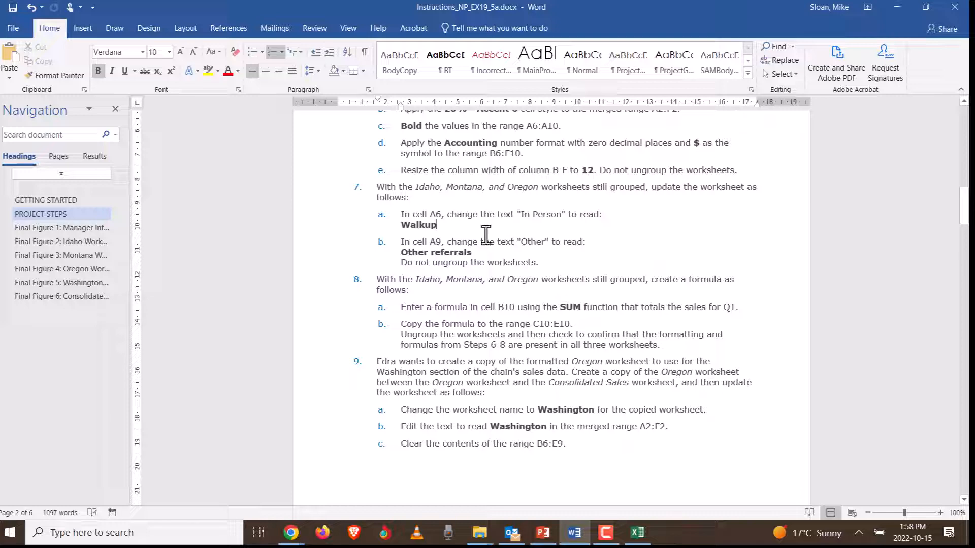
key(alt+Tab)
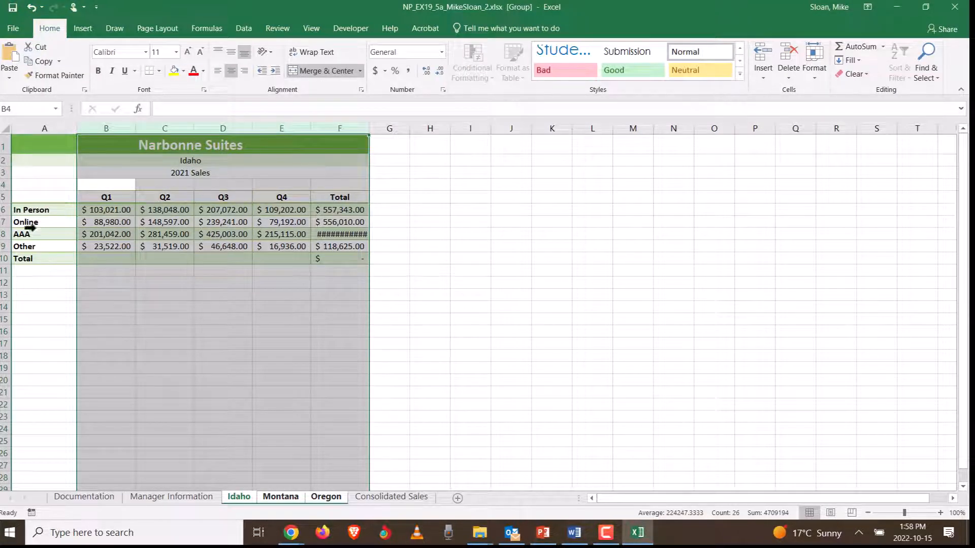
click(36, 210)
key(alt+Tab)
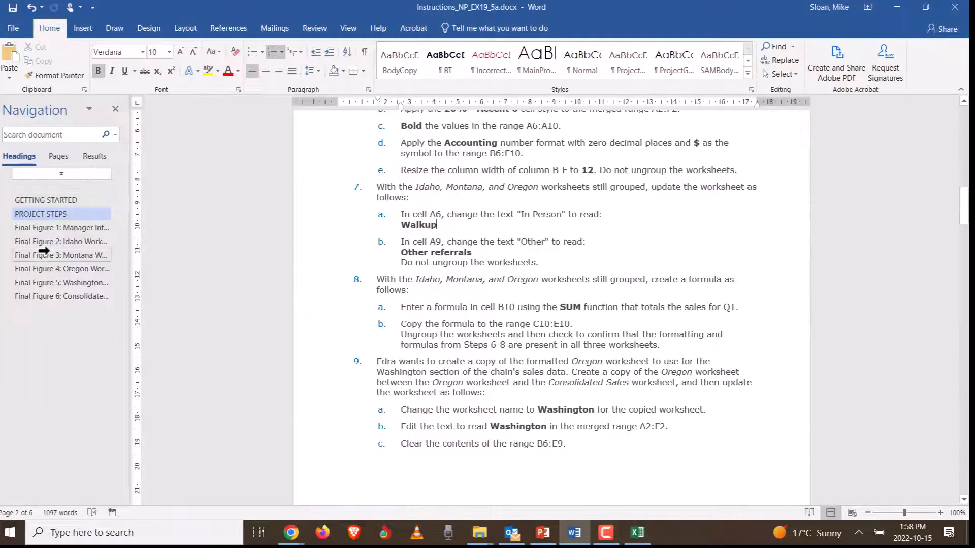
key(alt+Tab)
text(Walk)
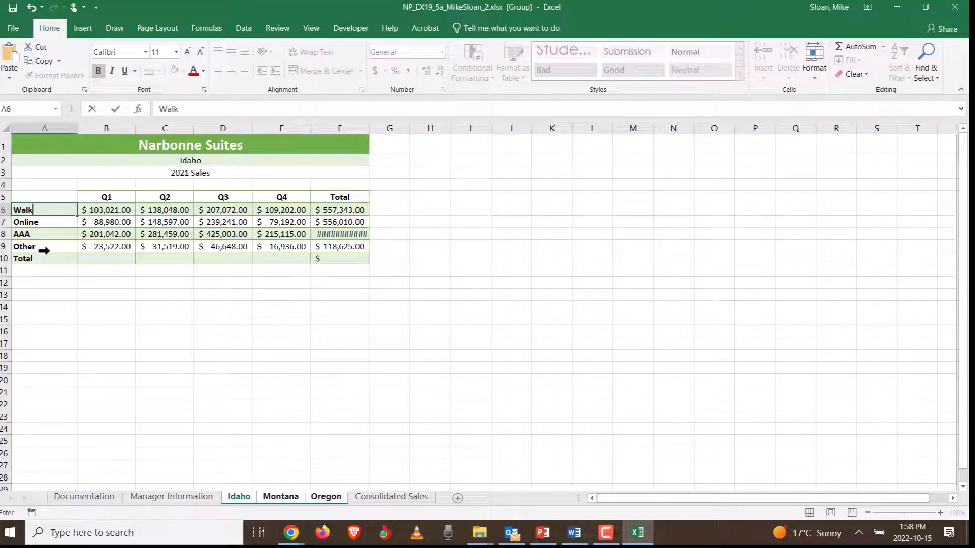
text(up)
key(Return)
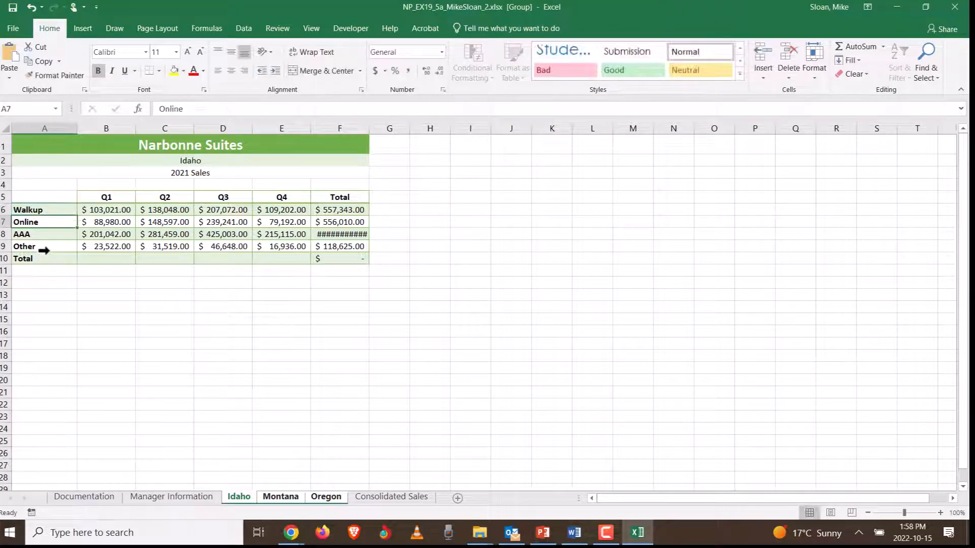
Check step 7b in Word and change the text in A9 to Other referrals on the grouped Excel worksheets
key(alt+Tab)
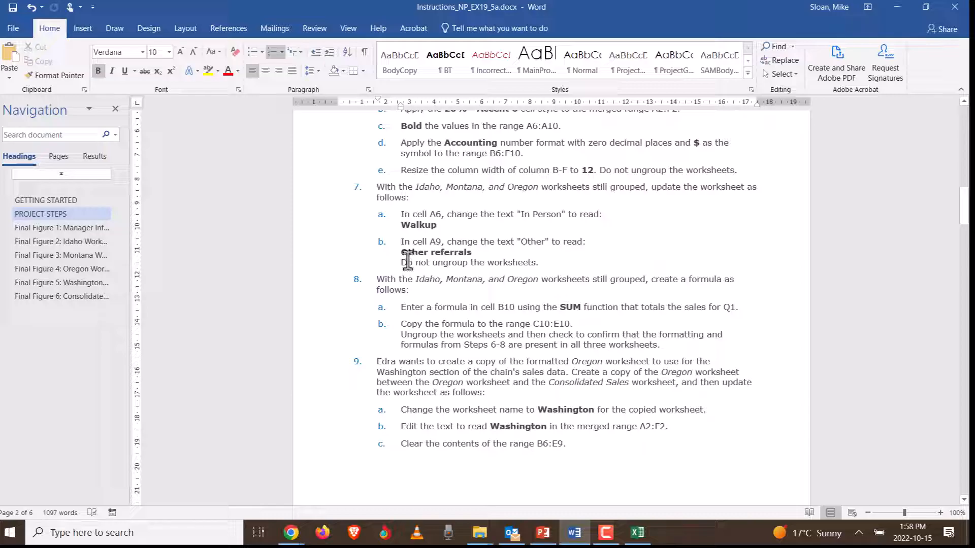
key(alt+Tab)
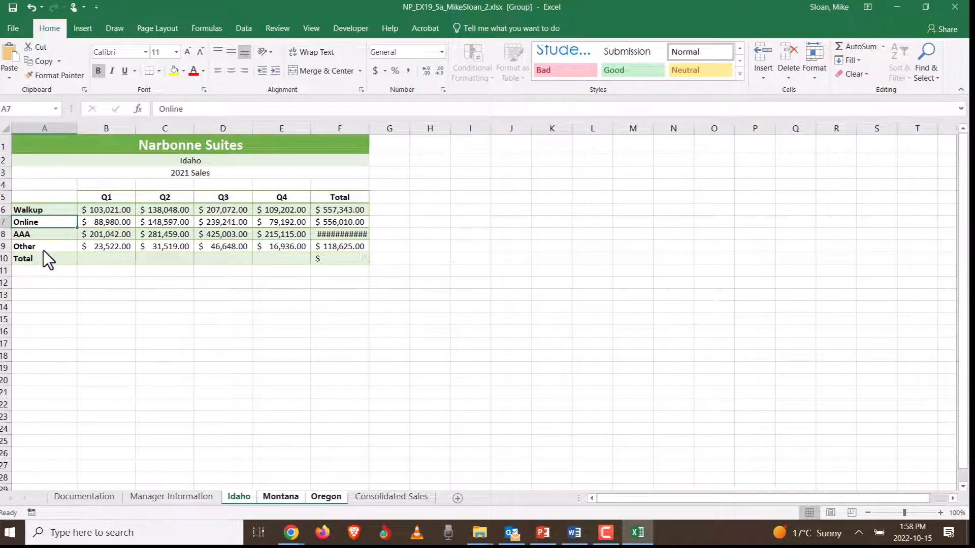
click(44, 248)
double_click(45, 248)
text(referrals)
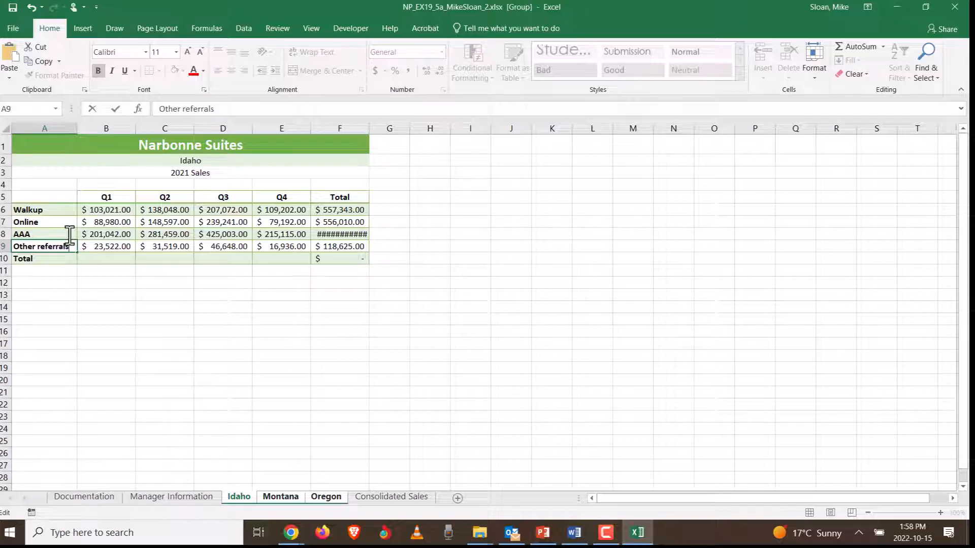
key(Return)
Look over step 8 in the Word instructions and compare the Montana and Idaho worksheets in Excel
key(alt+Tab)
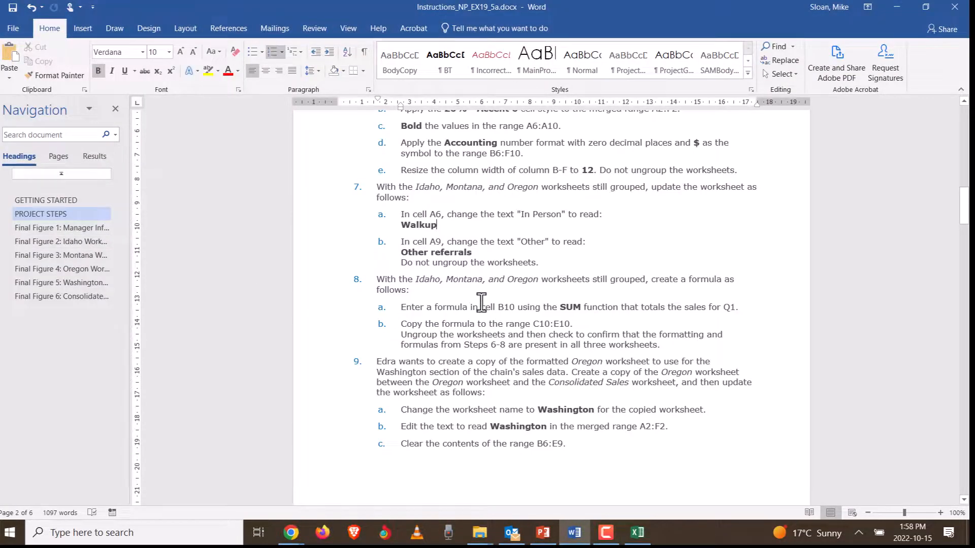
scroll(481, 305, down, 2)
key(alt+Tab)
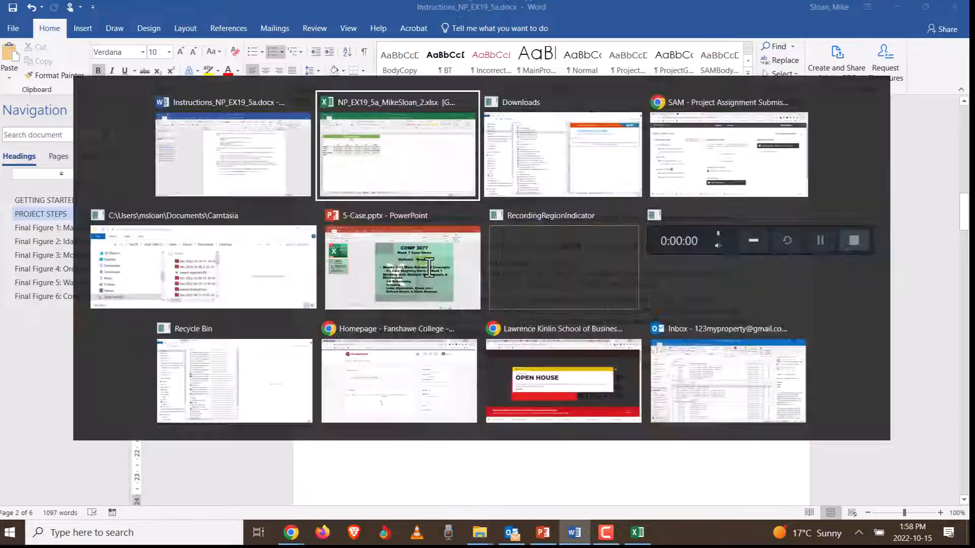
click(280, 497)
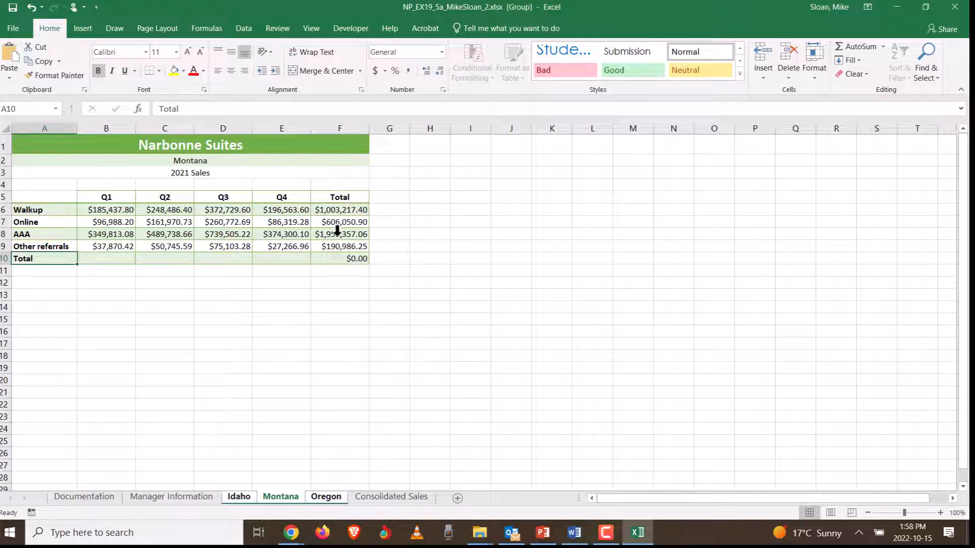
click(239, 498)
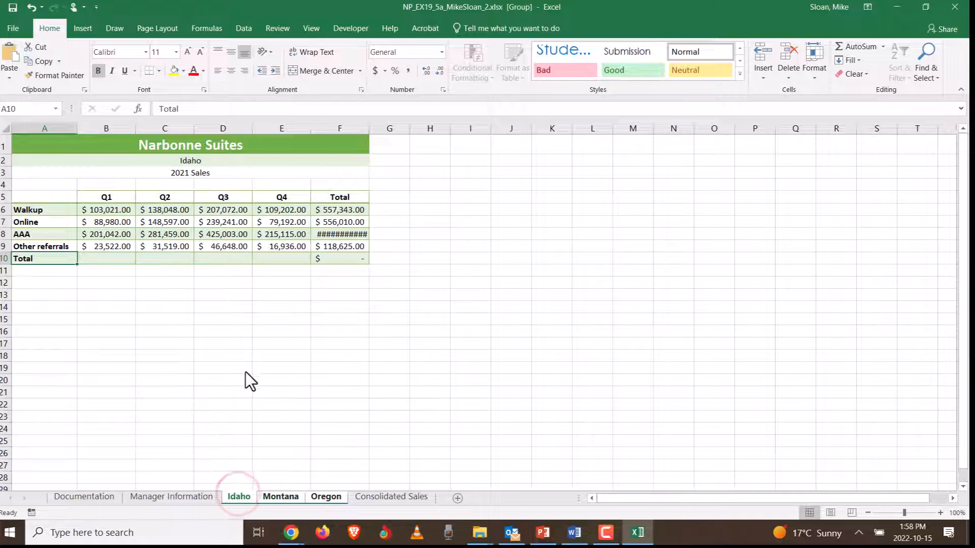
Check step 8a in Word and total the Q1 sales in B10 with AutoSum, using =SUM(B6:B9), on the grouped Excel worksheets
key(alt+Tab)
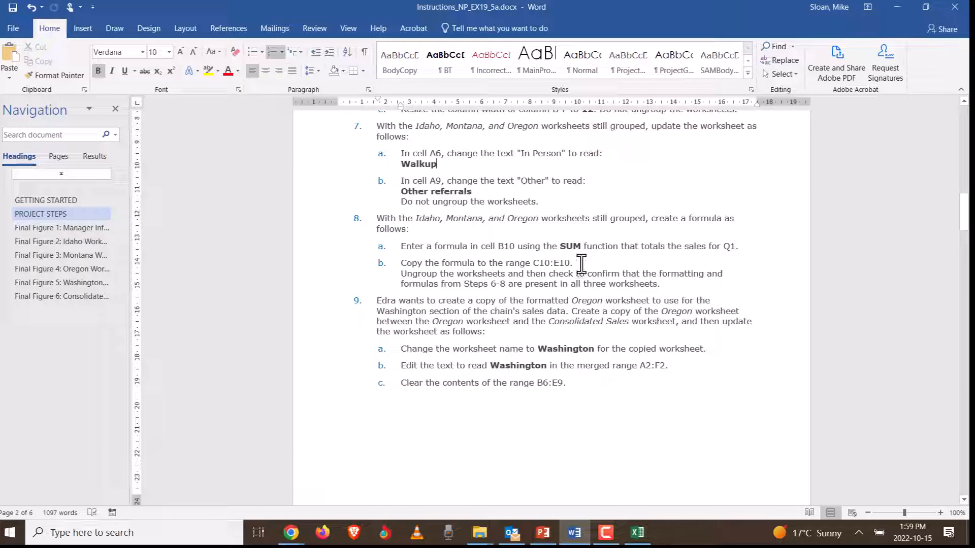
key(alt+Tab)
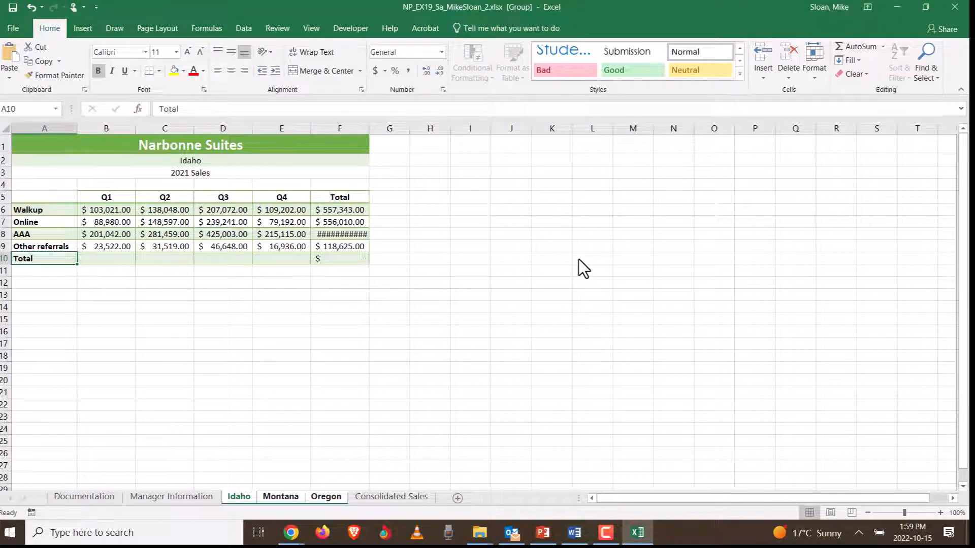
click(101, 260)
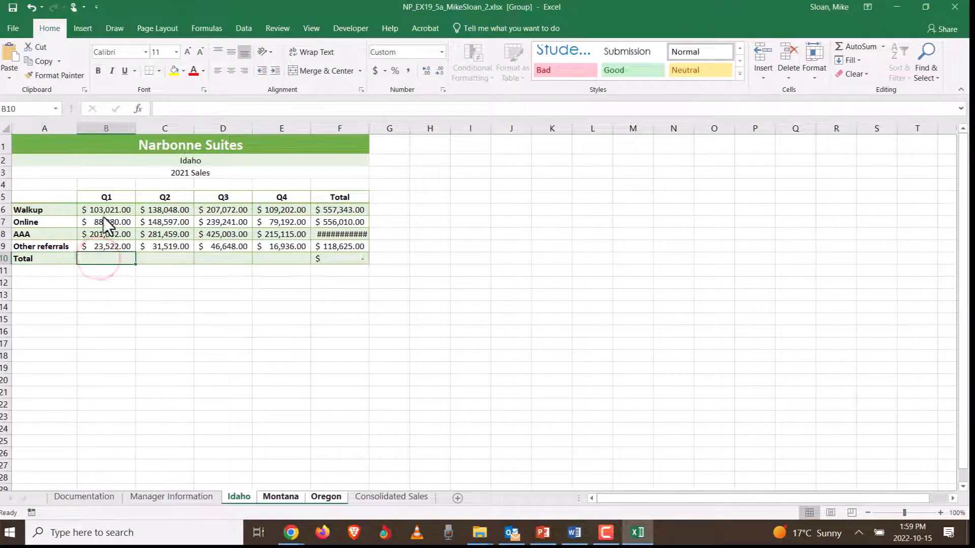
click(857, 56)
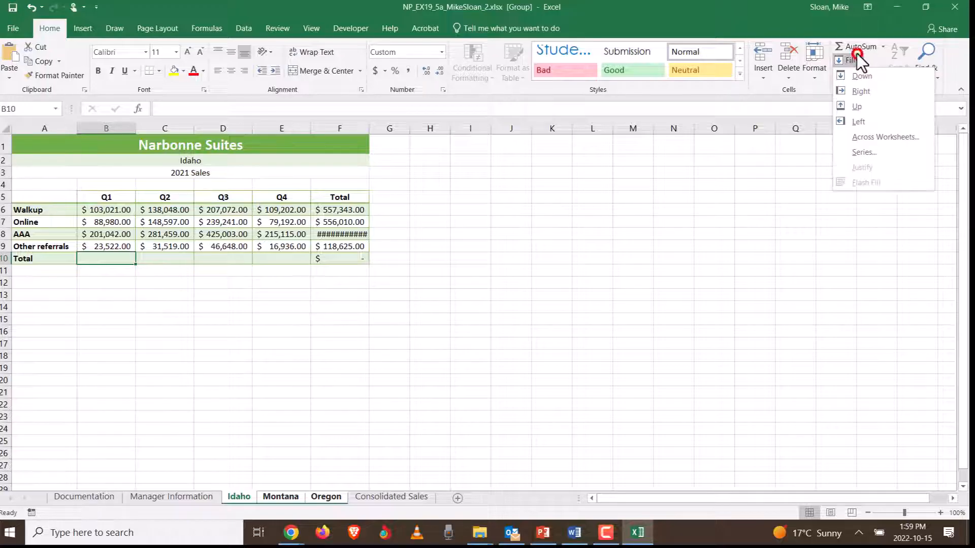
click(858, 48)
click(858, 47)
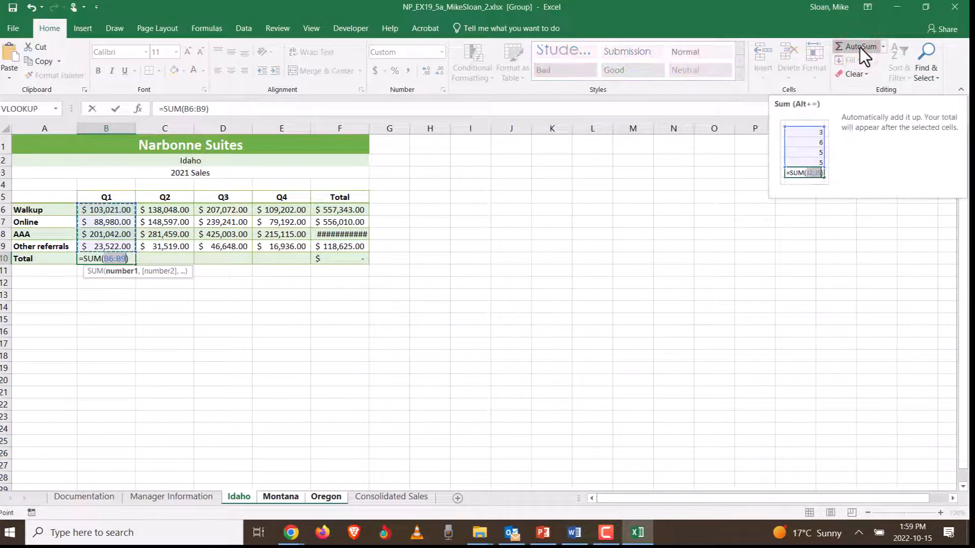
key(Return)
Check step 8b in Word and copy the B10 formula across C10:E10 on the grouped Excel worksheets
key(alt+Tab)
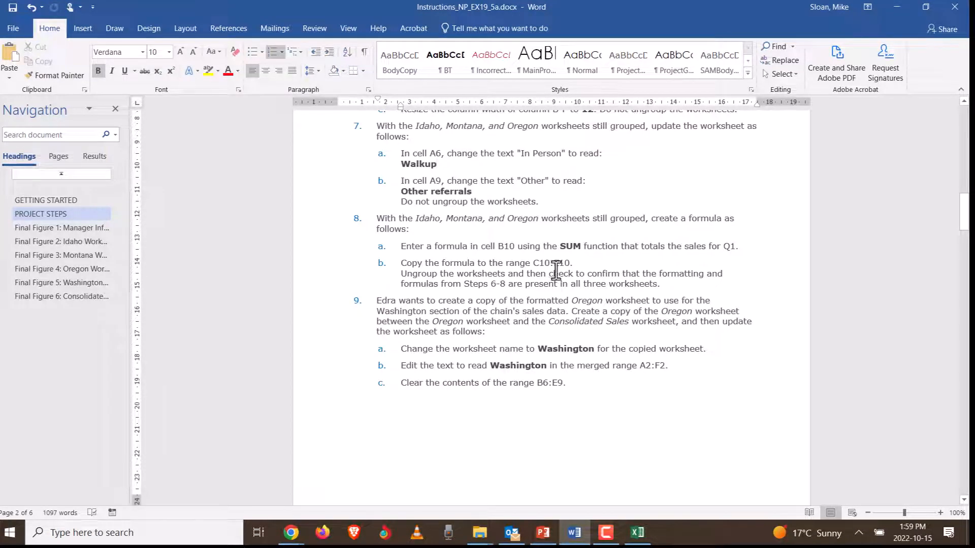
key(alt+Tab)
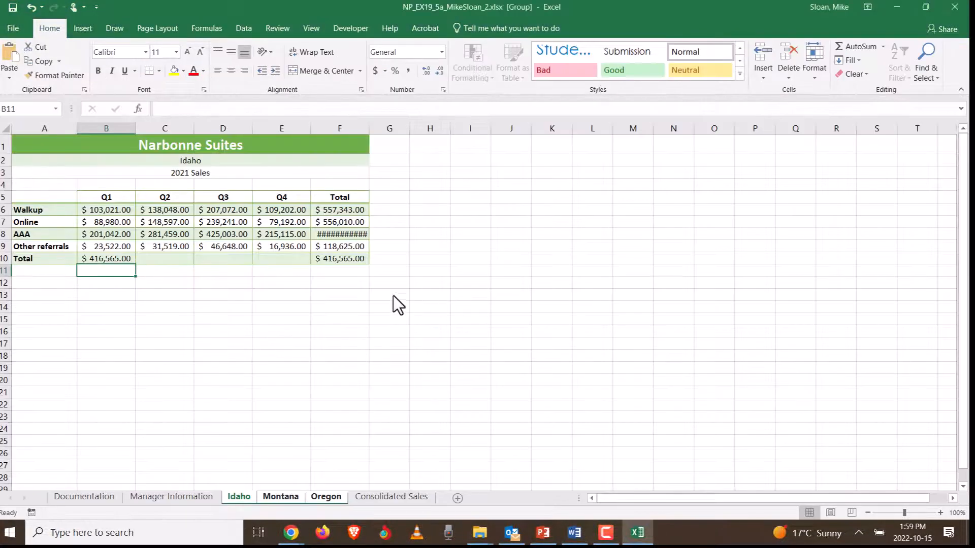
click(349, 261)
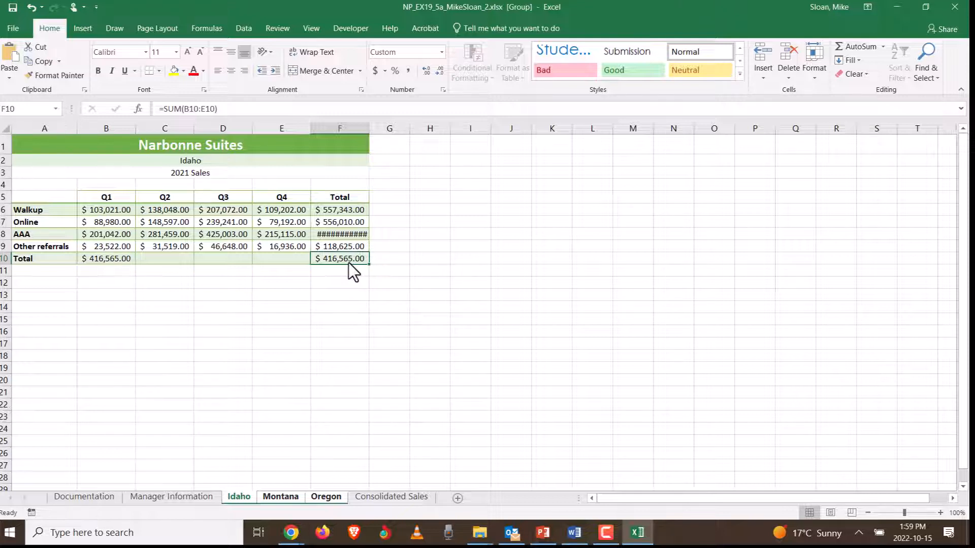
click(122, 264)
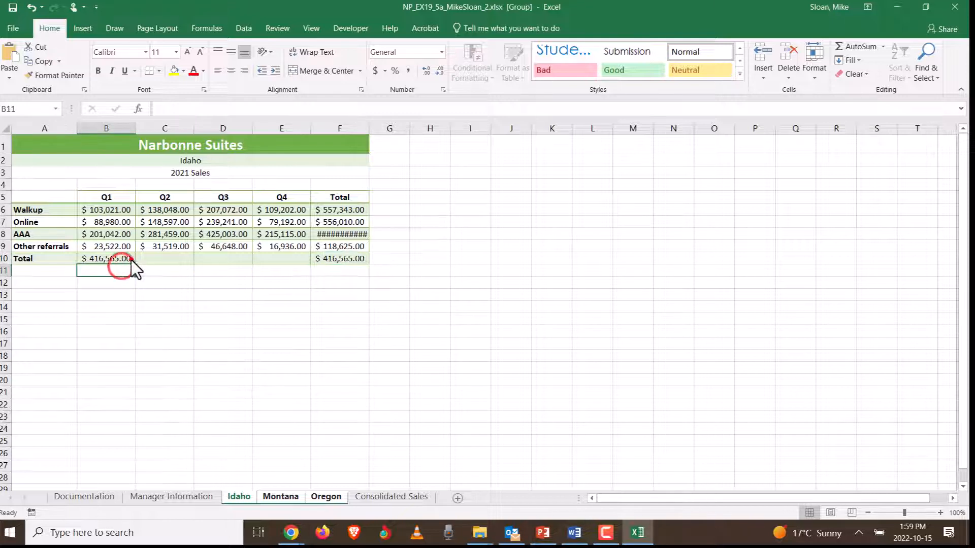
drag(135, 265, 301, 265)
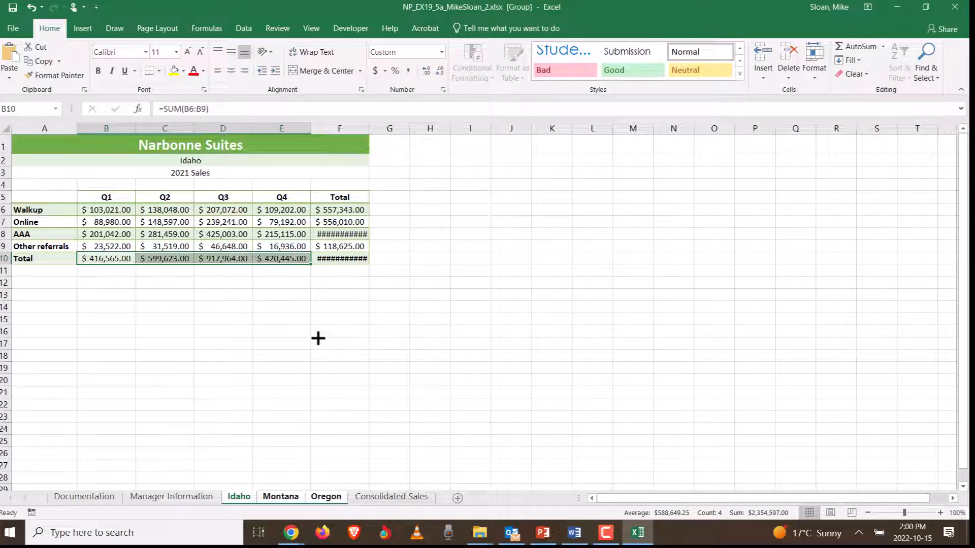
Review steps 6 to 8 in the Word instructions, closing the navigation pane and selecting the step 8b text about ungrouping the worksheets
key(alt+Tab)
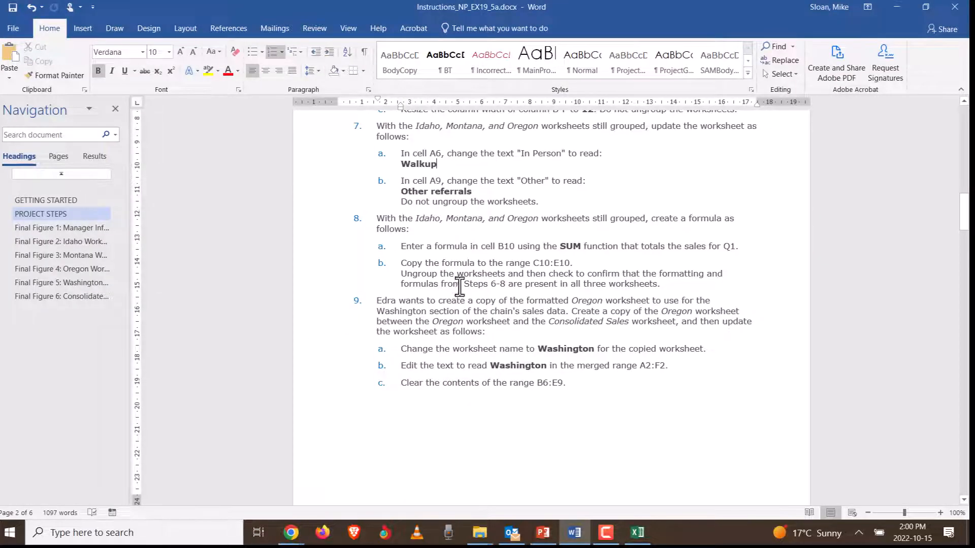
scroll(655, 238, up, 5)
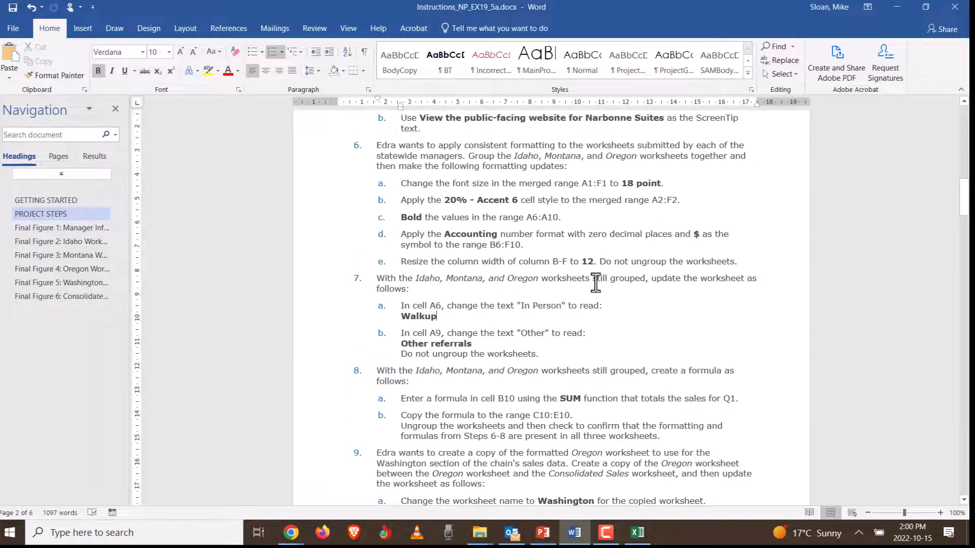
drag(598, 262, 400, 262)
click(566, 305)
click(115, 108)
scroll(515, 335, down, 2)
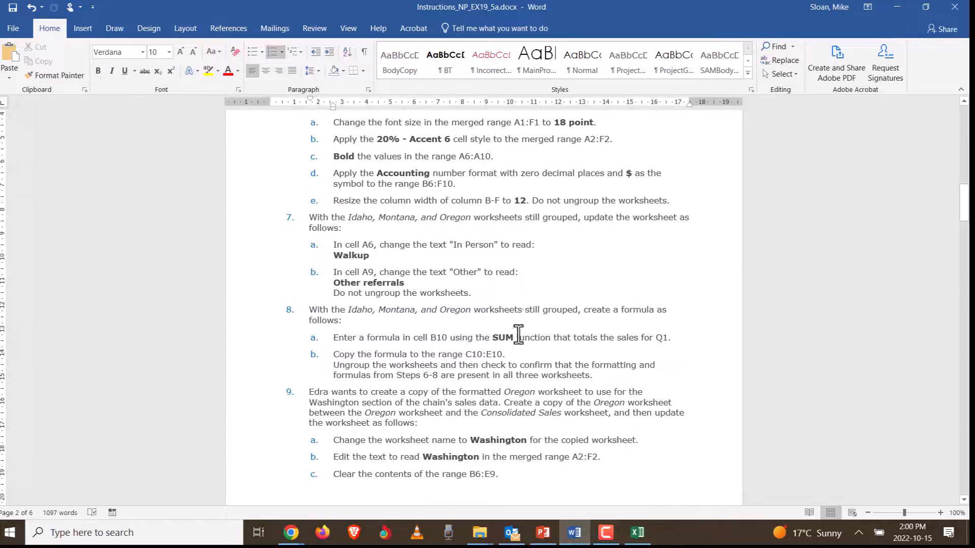
click(466, 301)
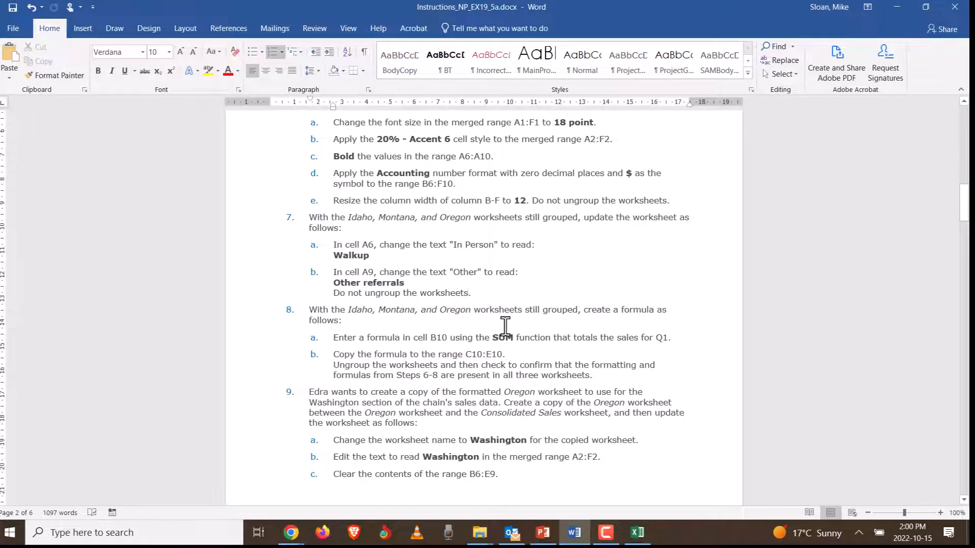
scroll(505, 327, down, 1)
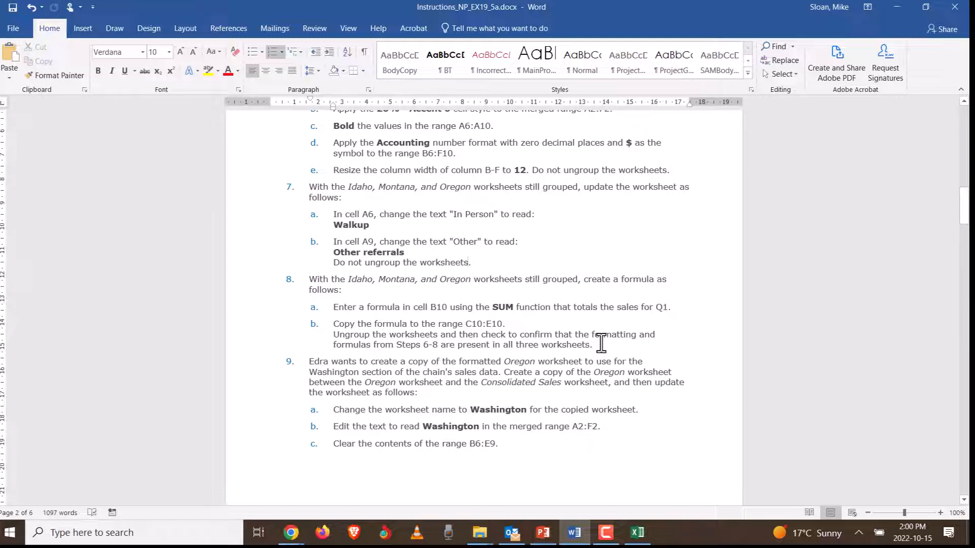
drag(593, 345, 318, 333)
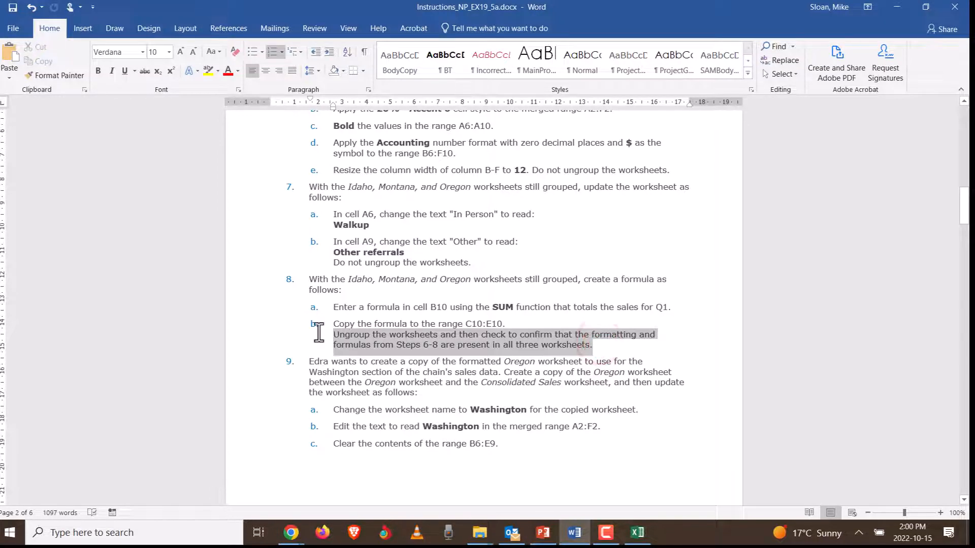
Switch to Excel, ungroup the Idaho, Montana and Oregon worksheets, and check the formatting and formulas on each one
key(alt+Tab)
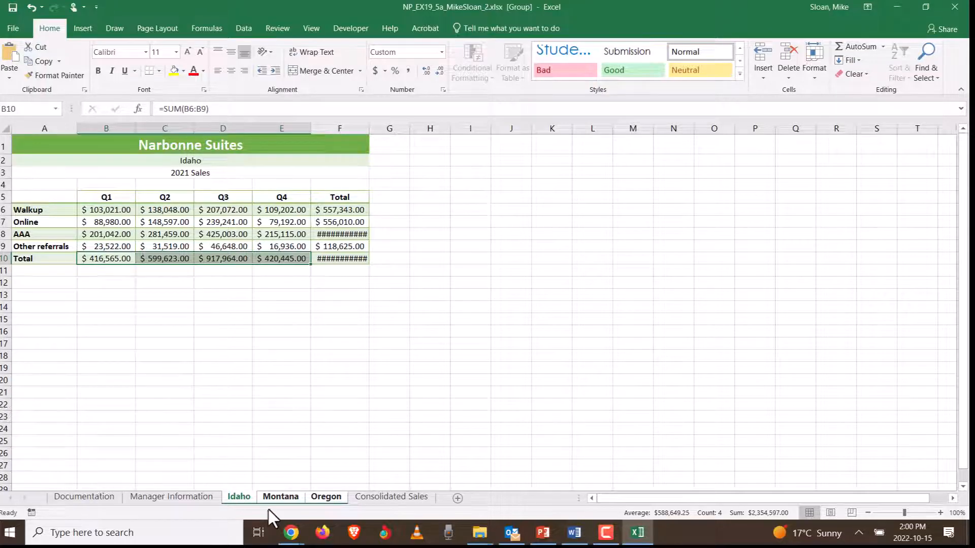
right_click(281, 499)
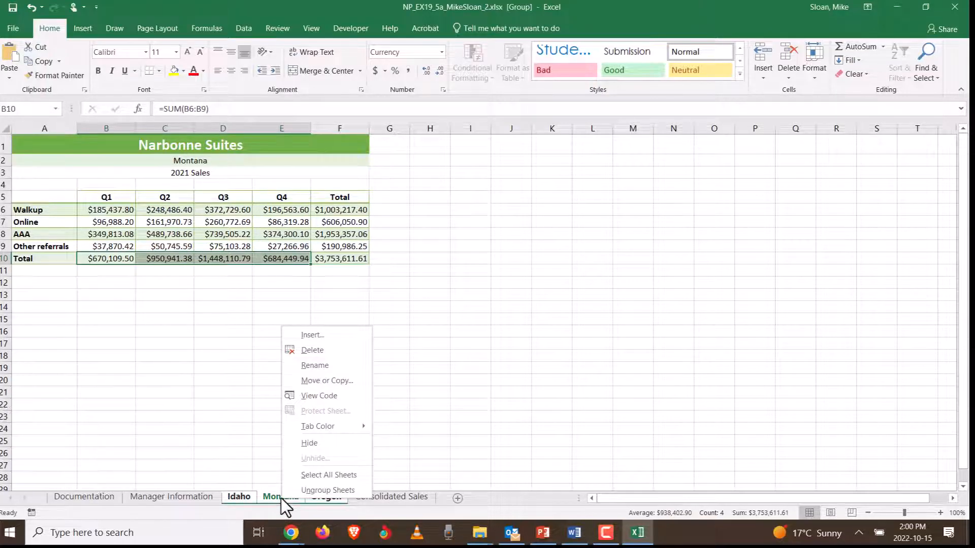
click(293, 488)
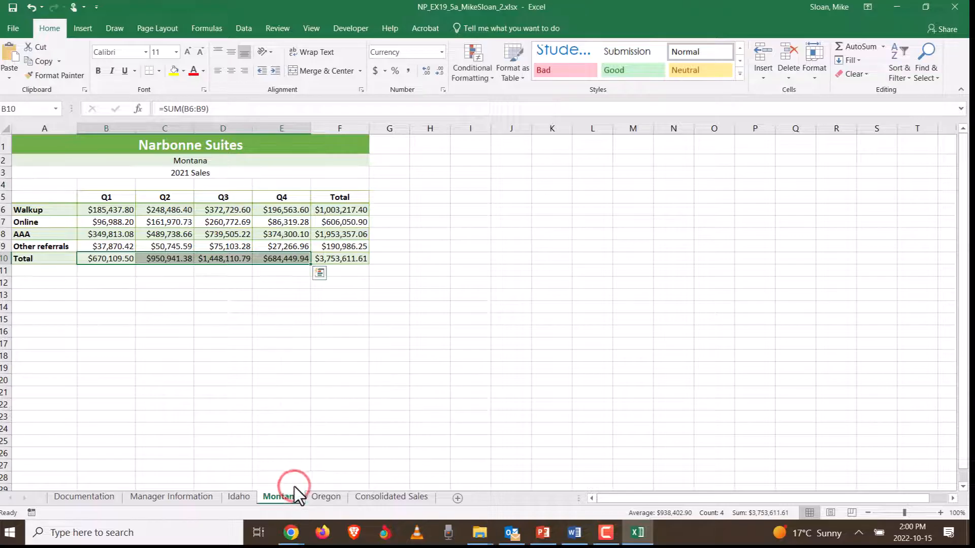
click(327, 500)
click(274, 500)
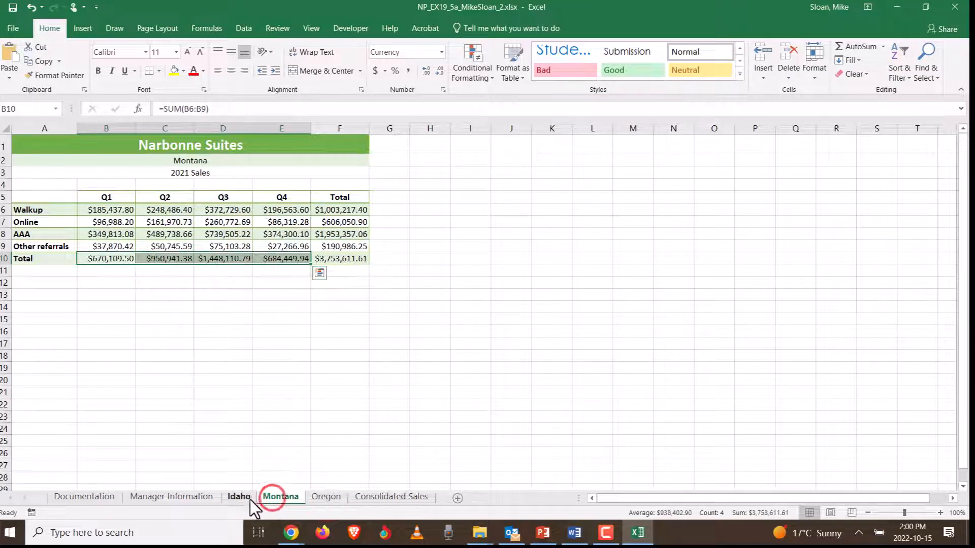
click(249, 499)
click(282, 498)
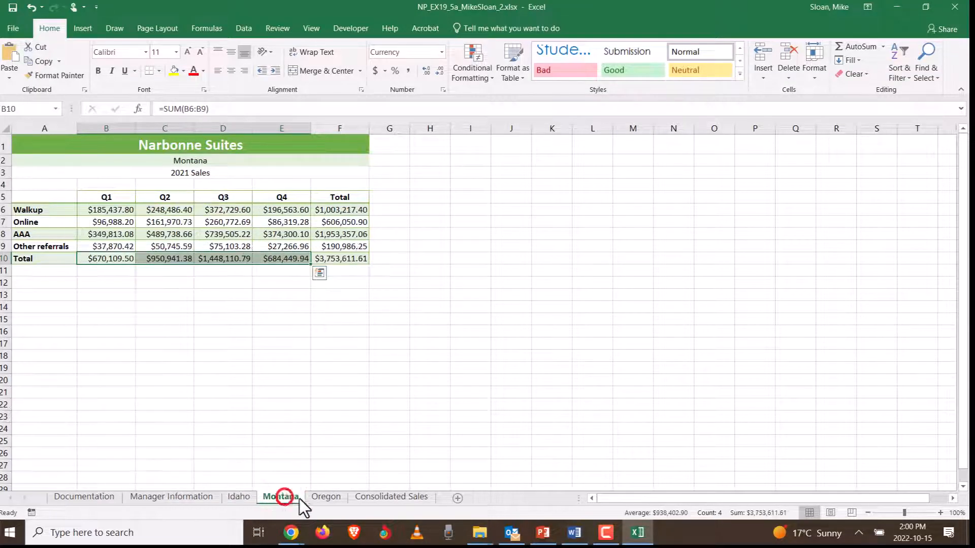
click(309, 498)
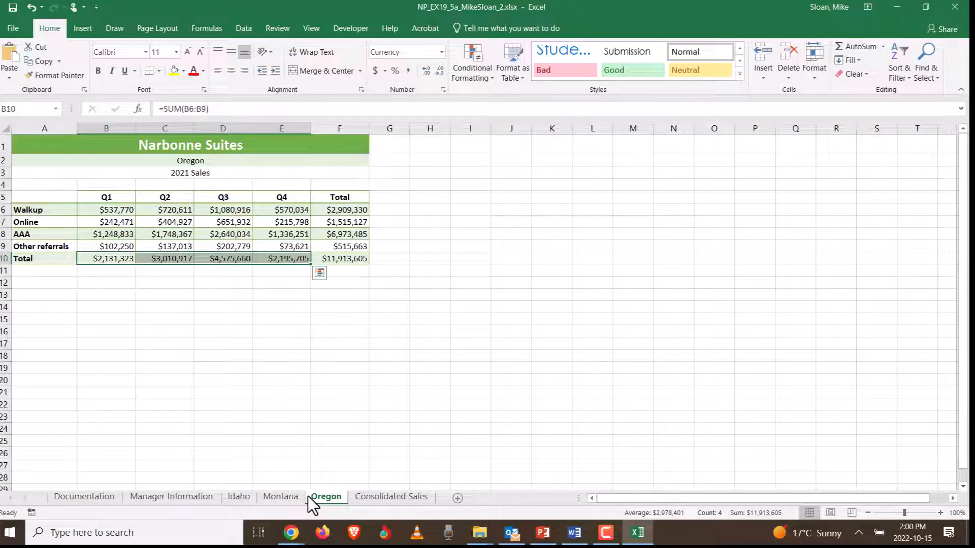
Read step 9 in the Word instructions about copying the Oregon worksheet, and review the Idaho, Montana and Oregon worksheets in Excel
key(alt+Tab)
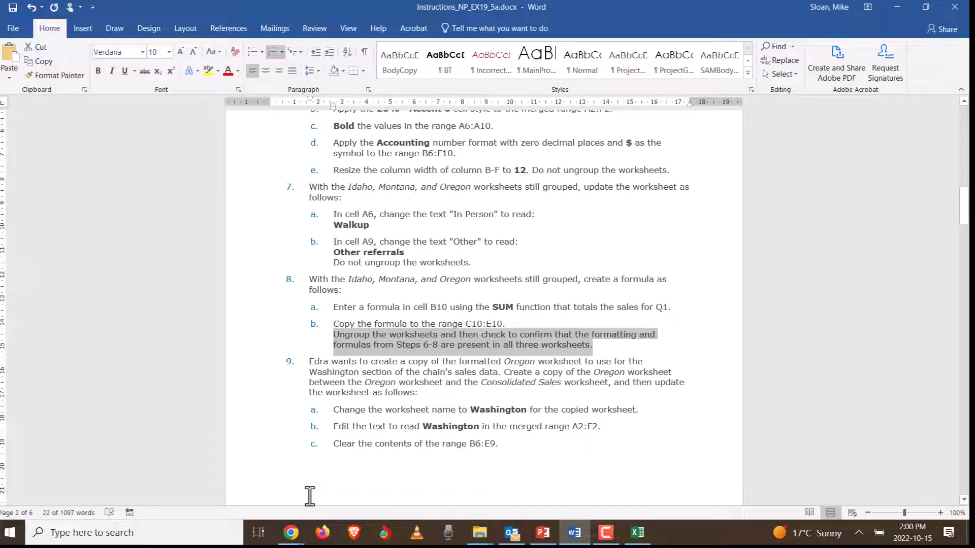
scroll(392, 365, down, 4)
click(395, 260)
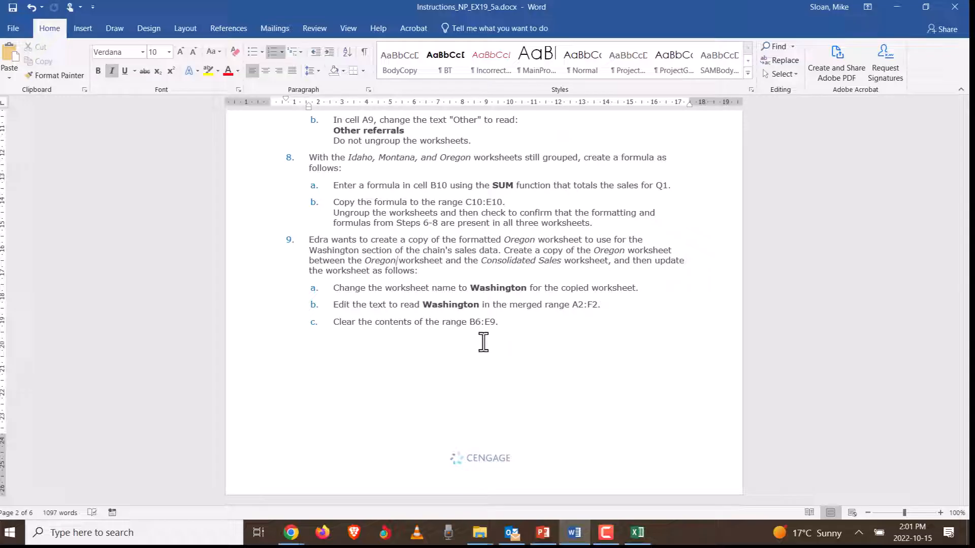
key(alt+Tab)
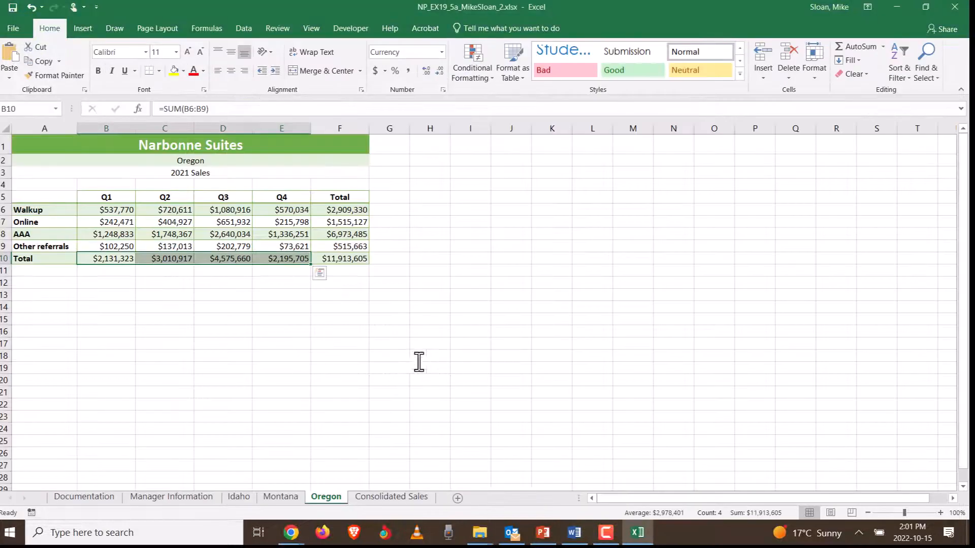
click(246, 497)
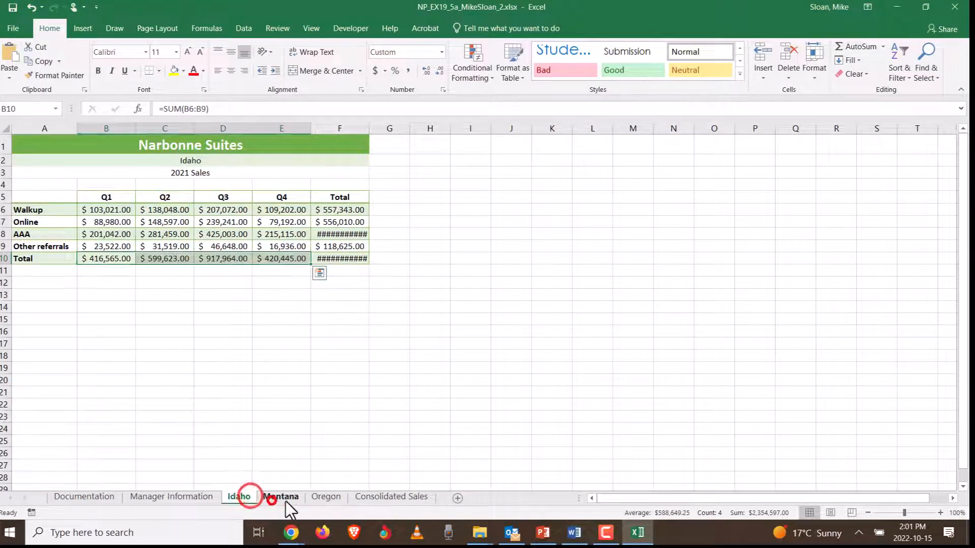
click(273, 498)
click(316, 498)
key(alt+Tab)
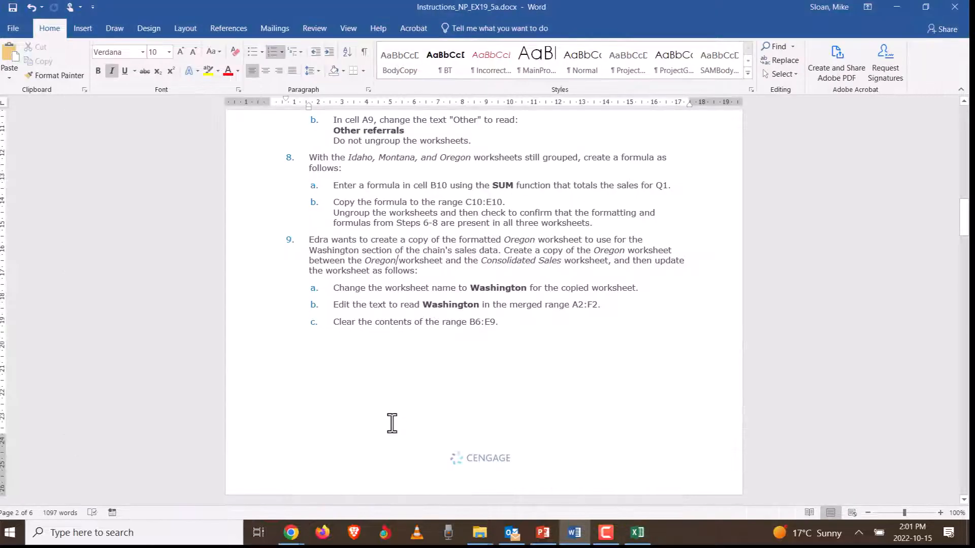
click(366, 252)
In Excel, open the Move or Copy settings for the Oregon worksheet and choose the position before Consolidated Sales
key(alt+Tab)
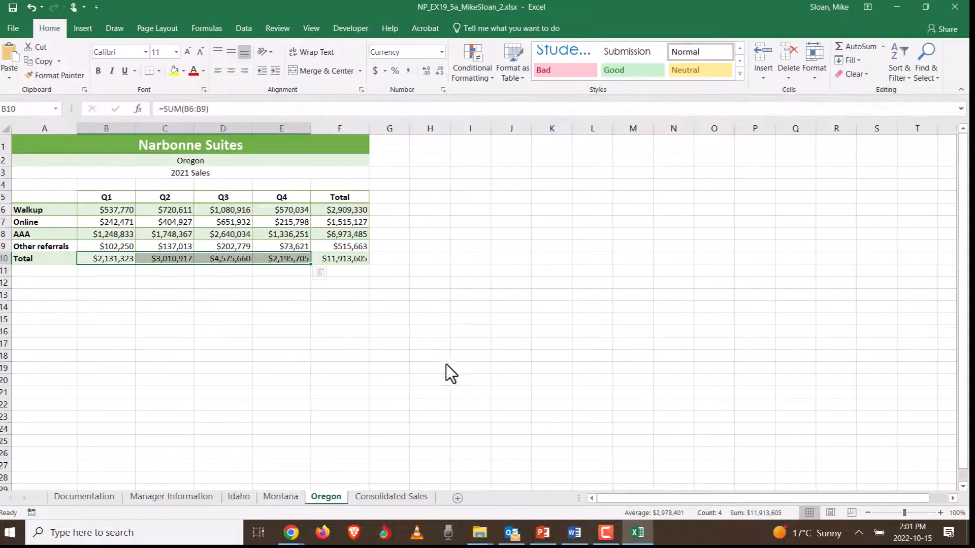
right_click(326, 495)
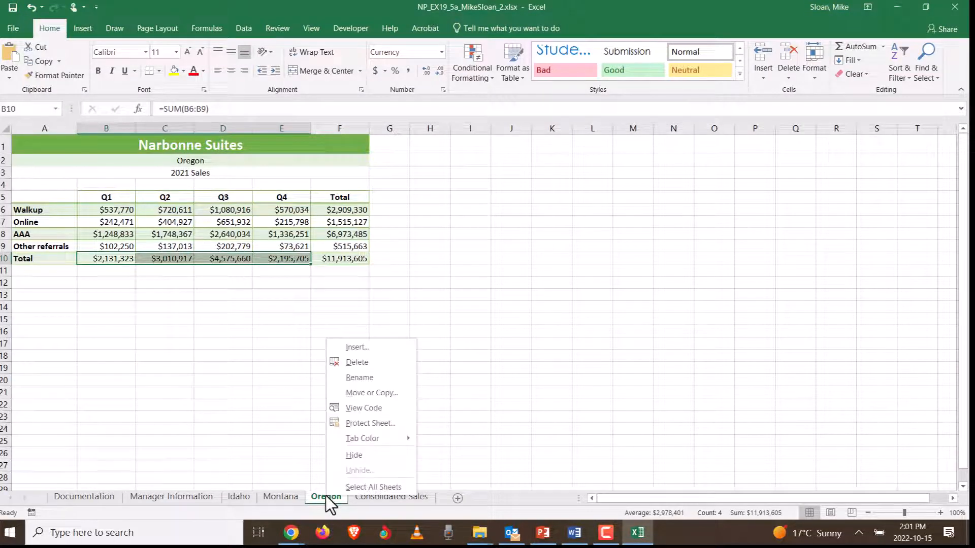
click(372, 394)
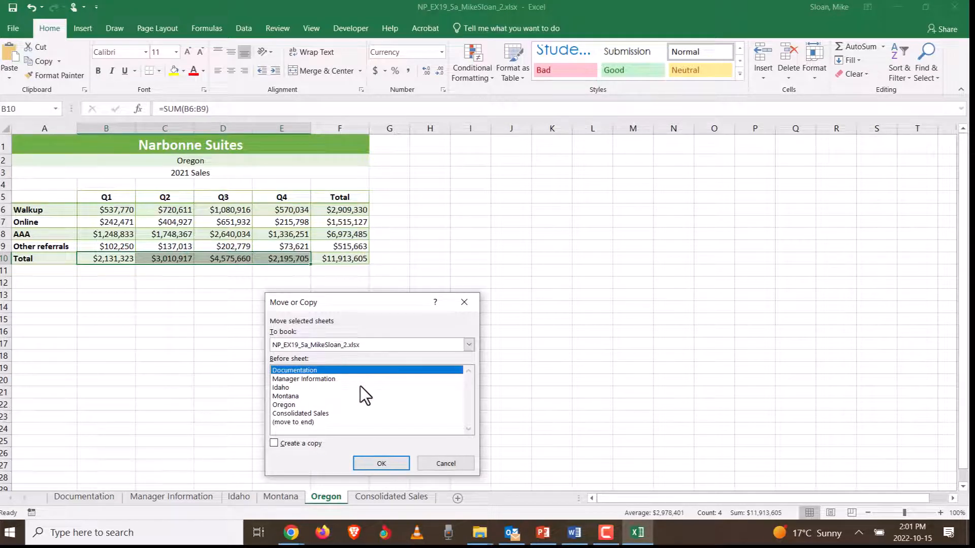
click(288, 405)
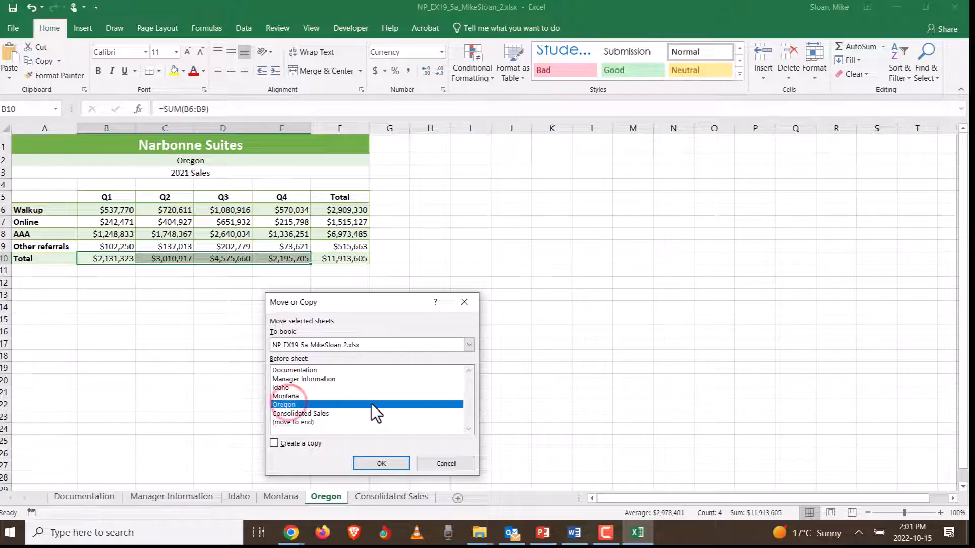
click(304, 414)
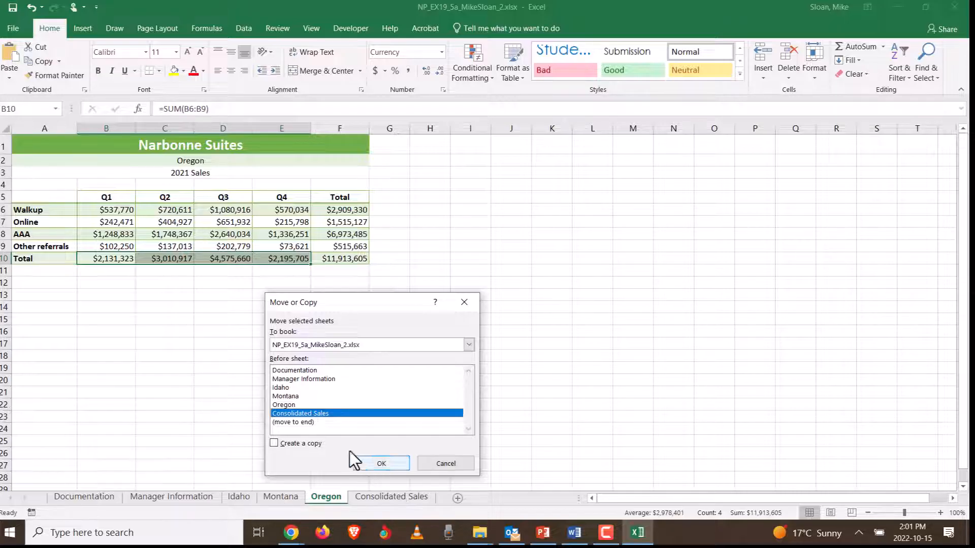
Create a copy of the Oregon worksheet placed before the Consolidated Sales worksheet
click(274, 443)
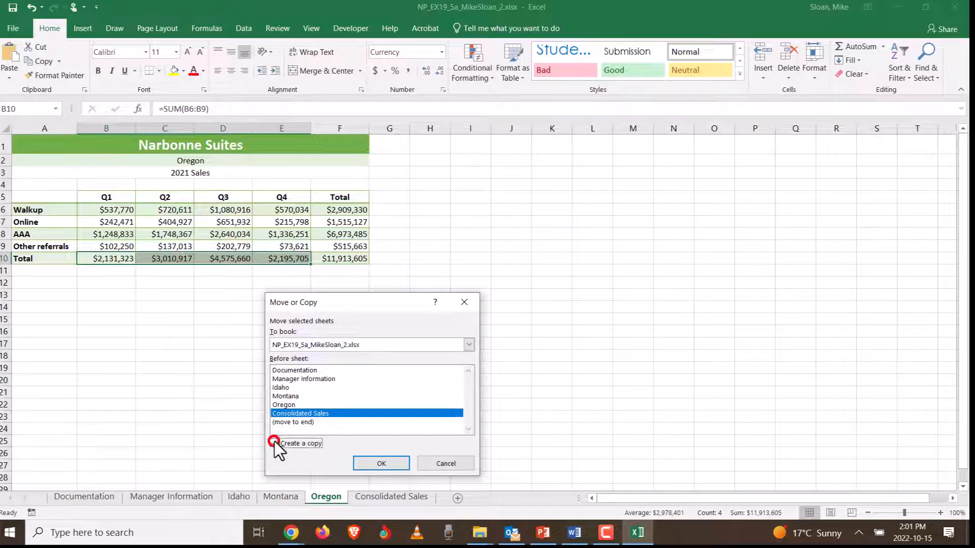
click(369, 465)
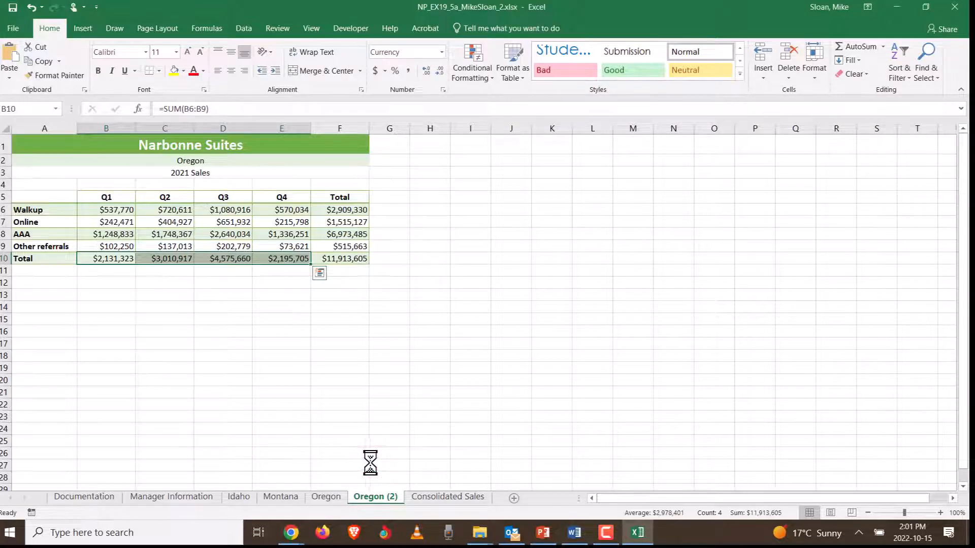
right_click(335, 493)
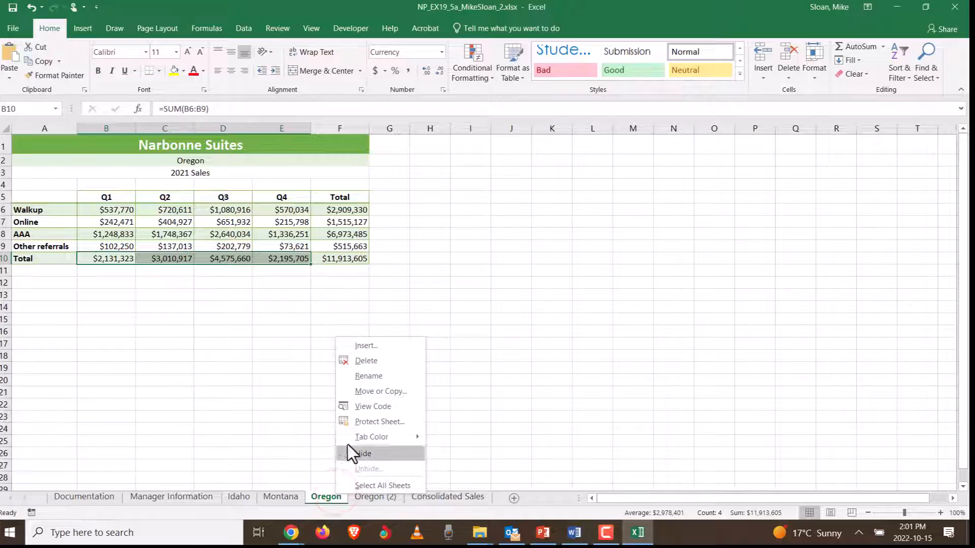
click(363, 394)
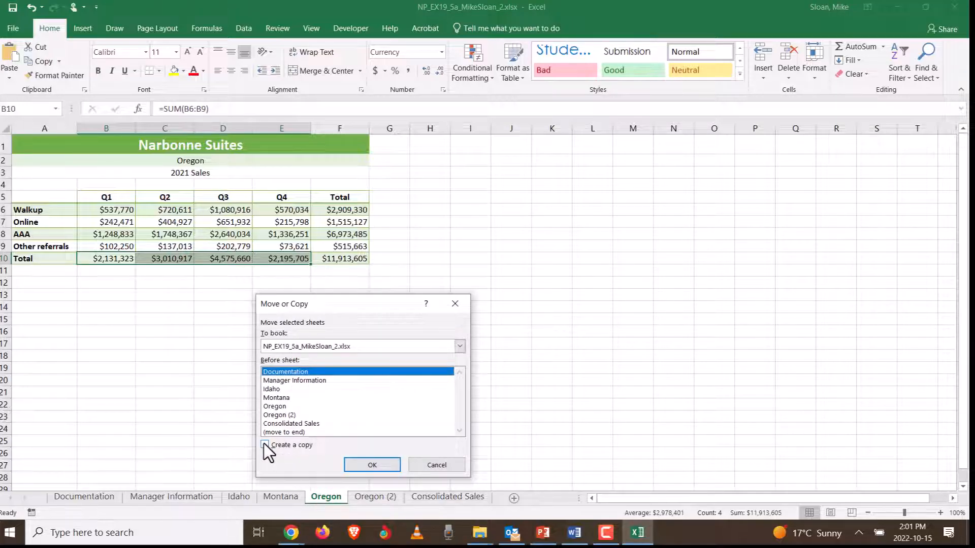
click(437, 462)
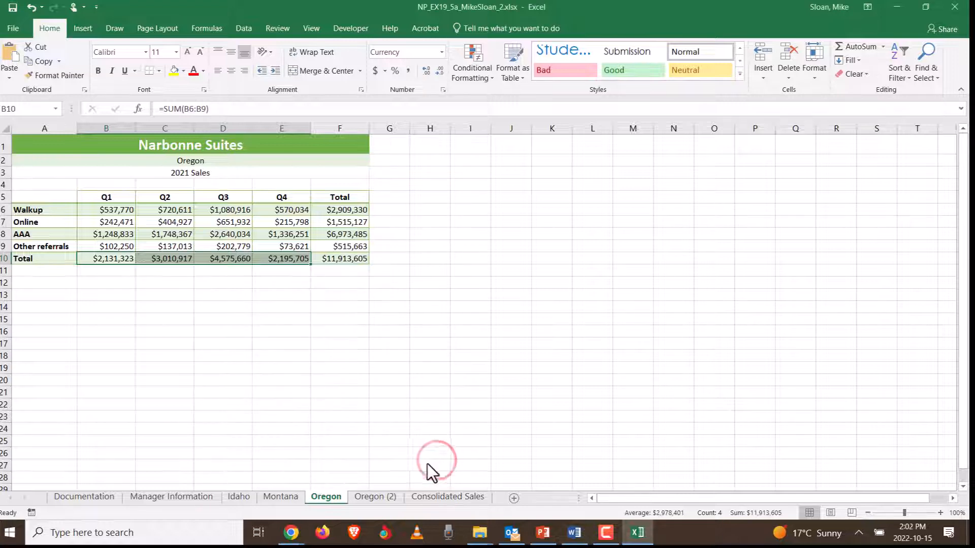
Move the copied Oregon worksheet ahead of Manager Information, and return it to between Oregon and Consolidated Sales
click(370, 497)
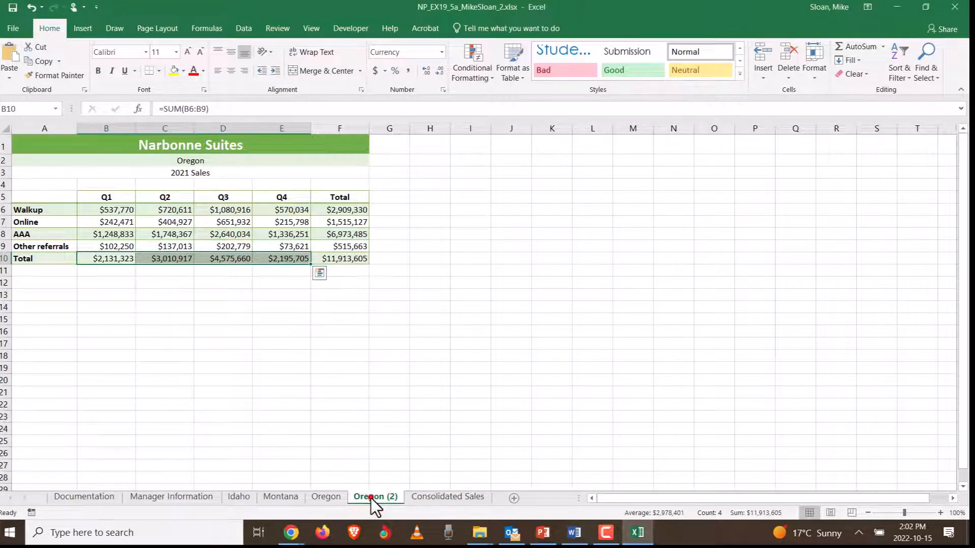
drag(215, 501, 214, 504)
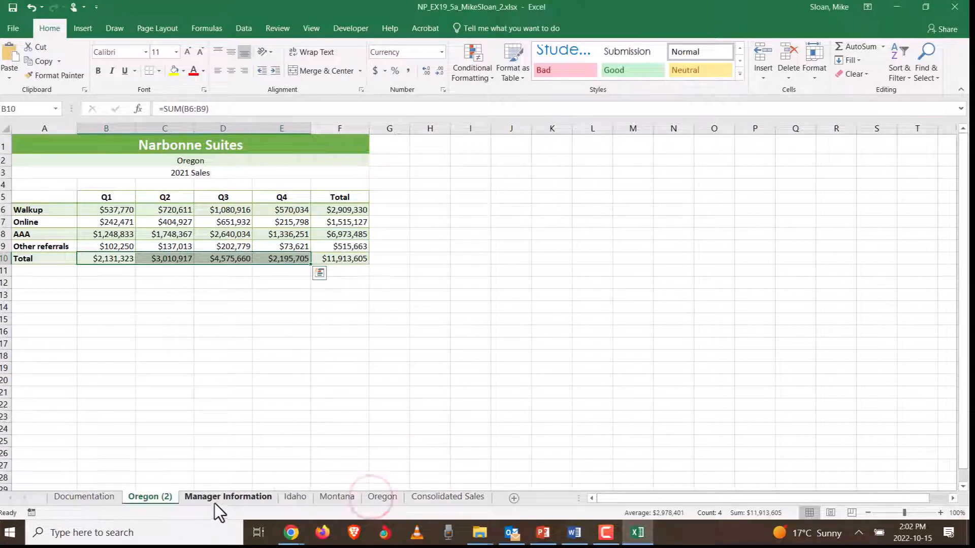
click(155, 498)
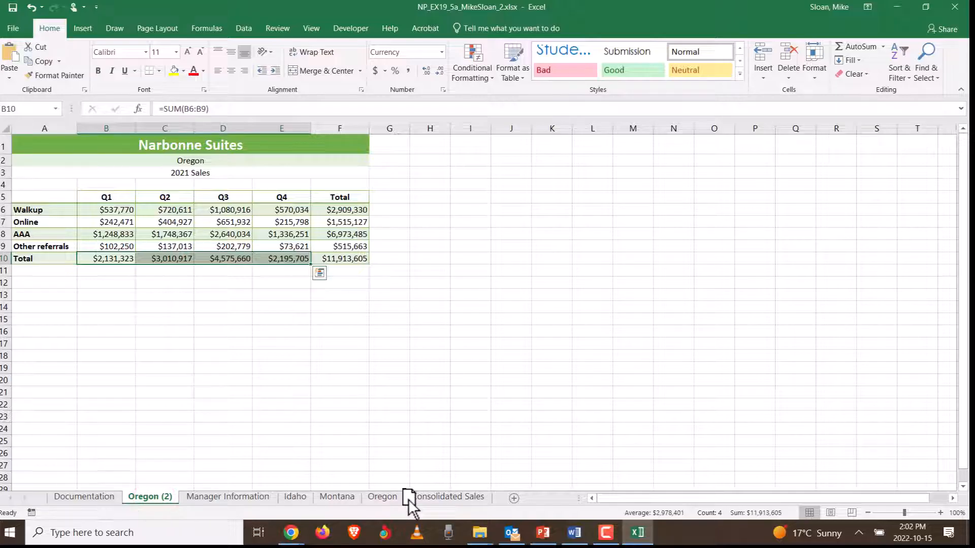
drag(409, 498, 406, 499)
Check the step 9 instructions in the Word document and rename the copied Oregon worksheet as Washington
key(alt+Tab)
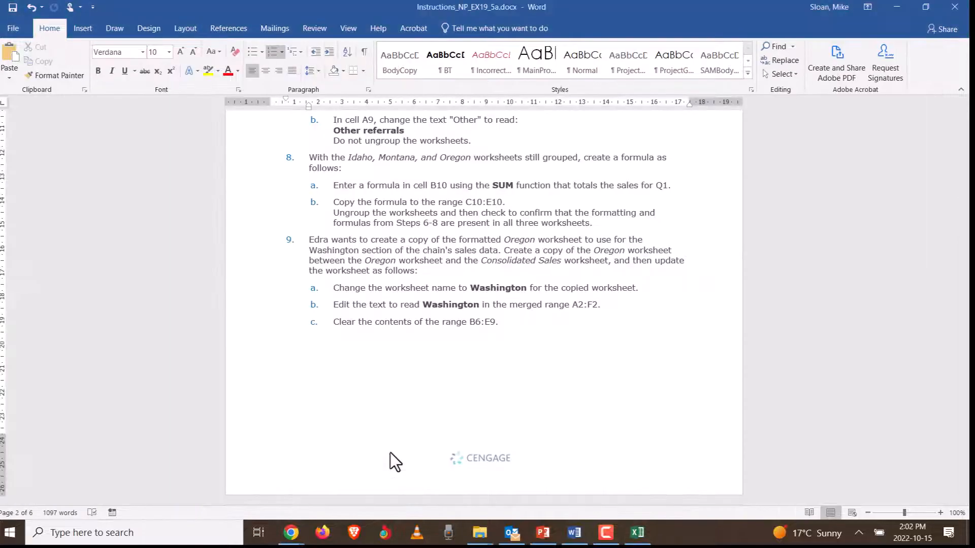
click(474, 304)
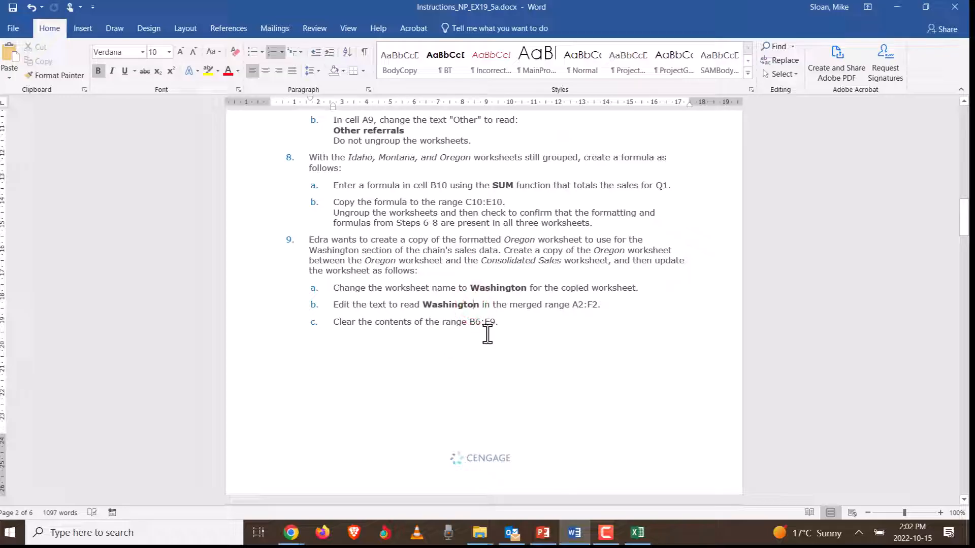
key(alt+Tab)
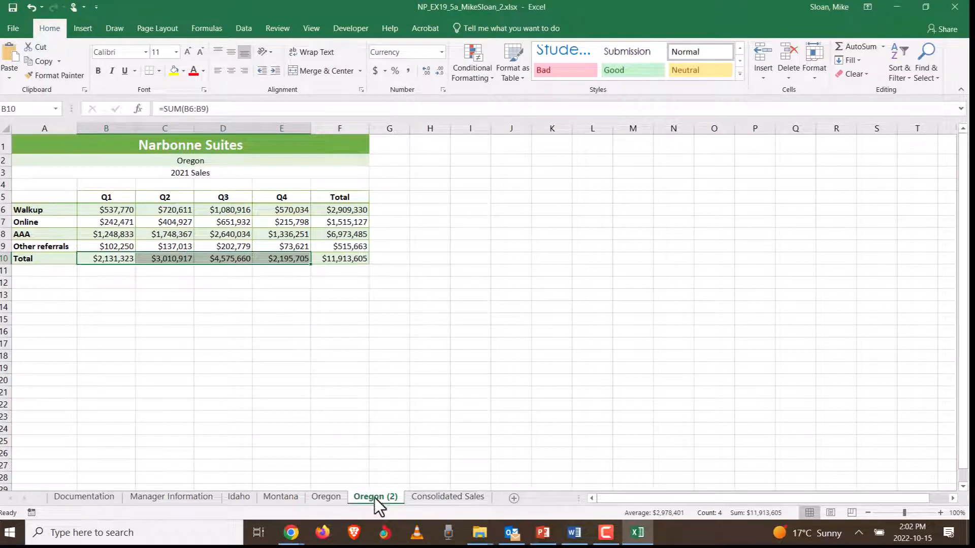
right_click(375, 500)
click(404, 380)
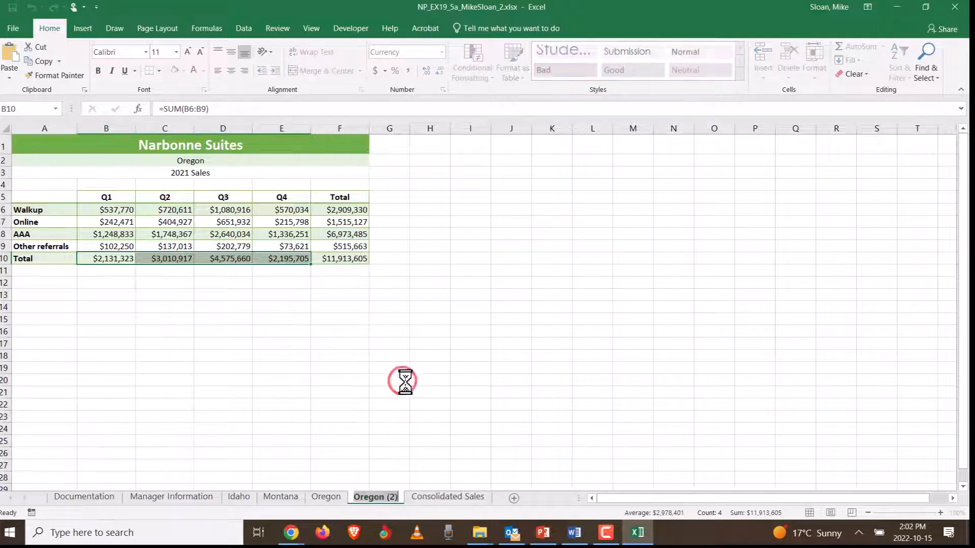
text(Washing)
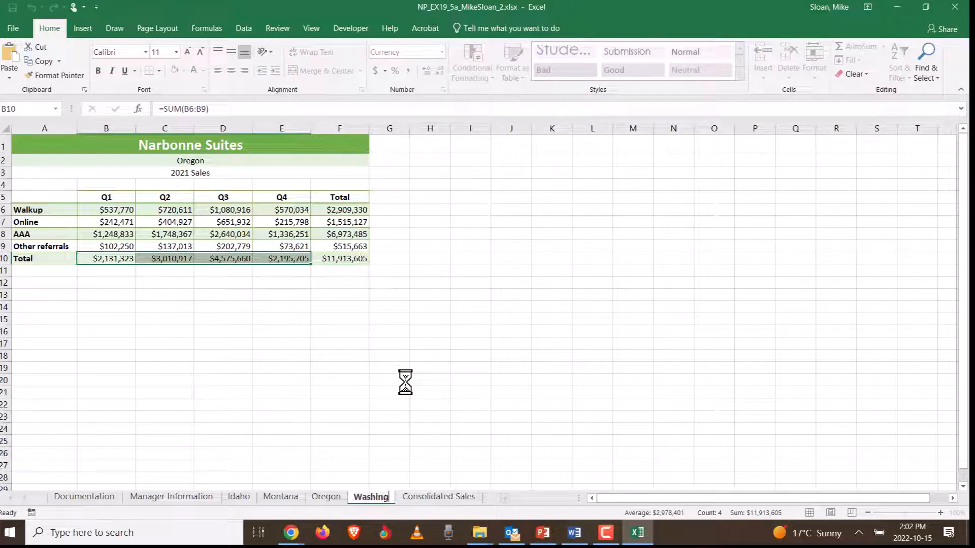
text(ton)
key(Return)
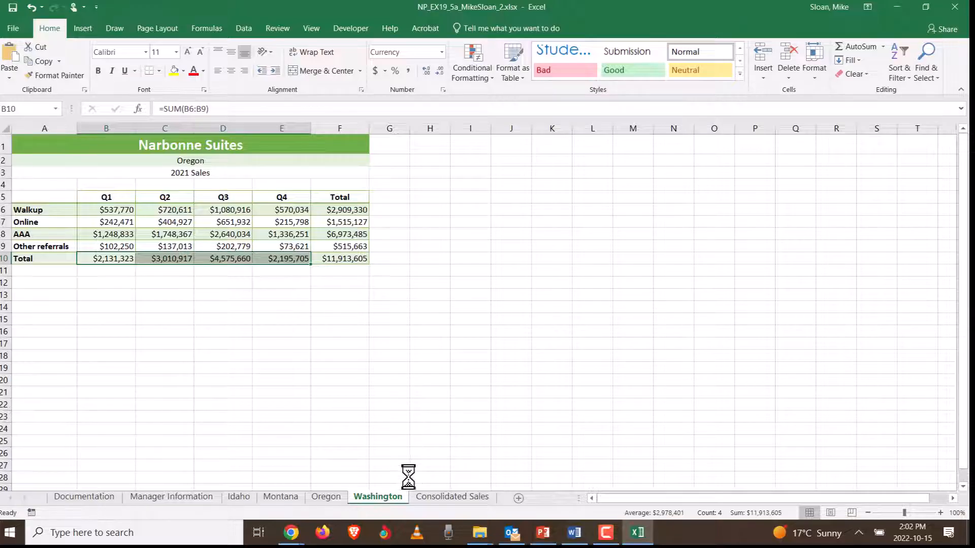
Replace the text in the merged range A2:F2 of the Washington worksheet with Washington
key(alt+Tab)
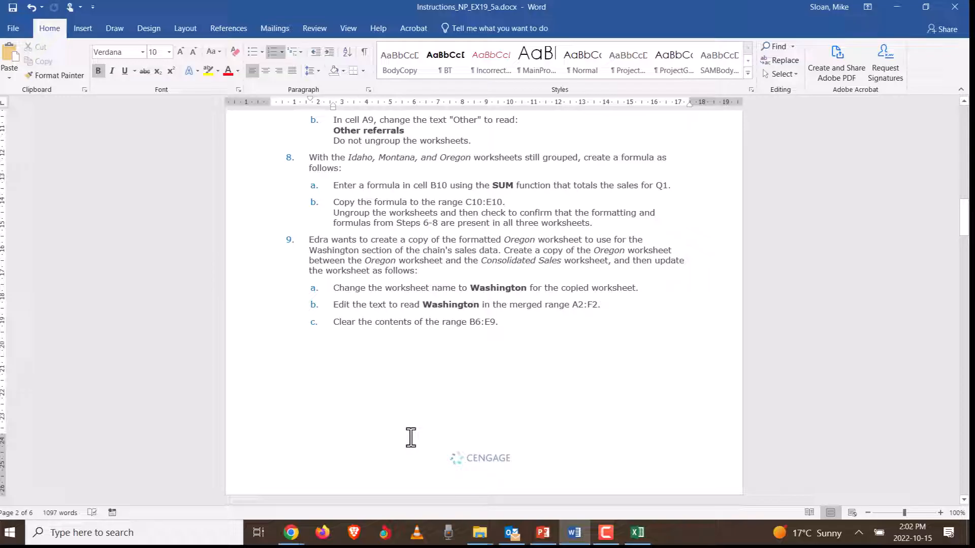
key(alt+Tab)
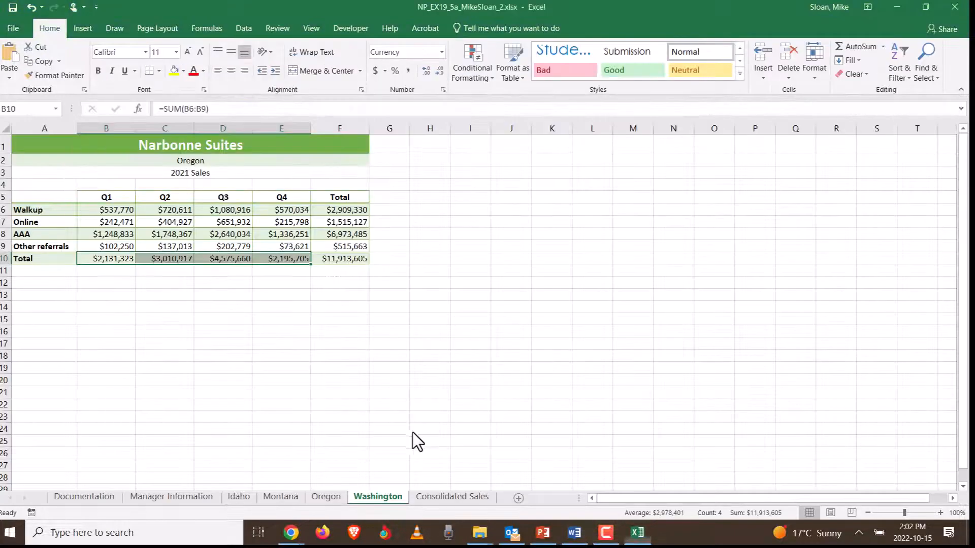
click(179, 161)
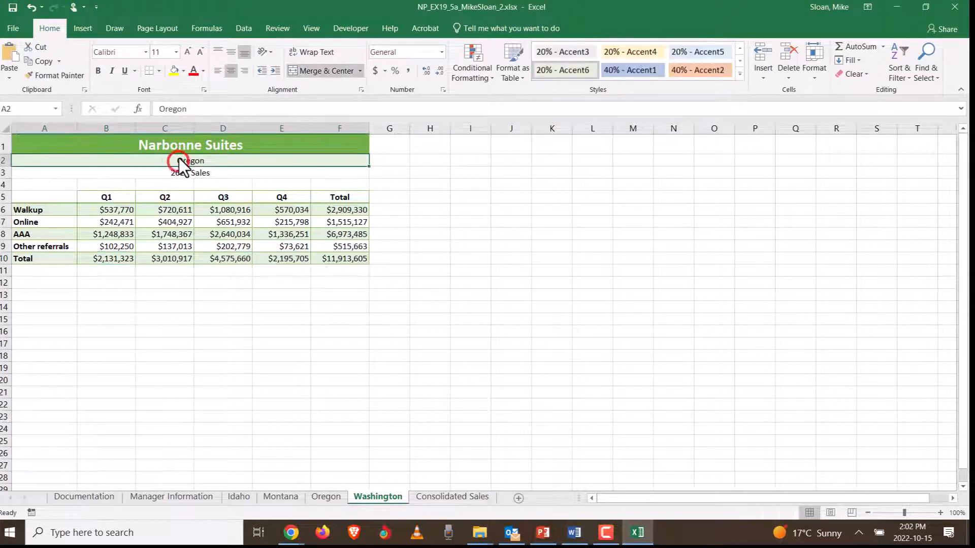
text(Washington)
key(Return)
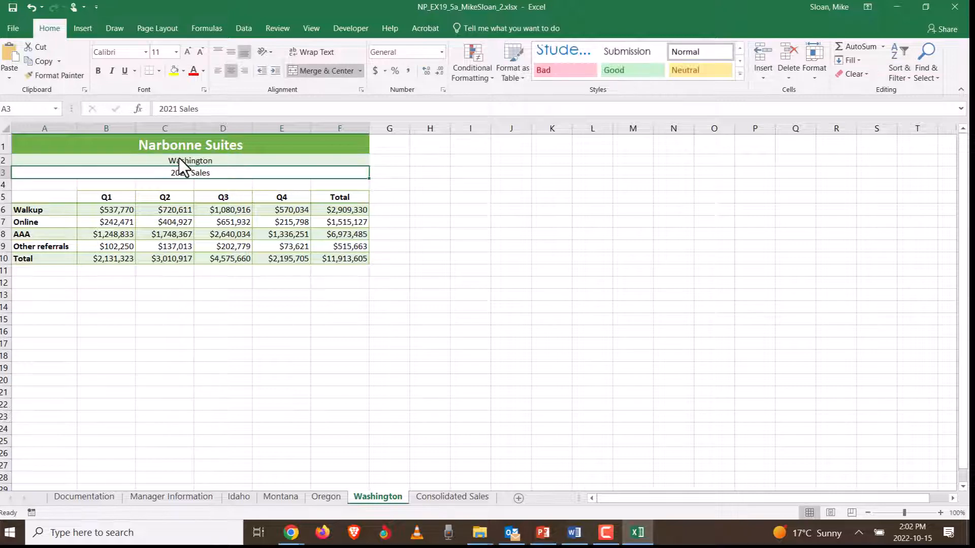
Clear the contents of the range B6:E9 on the Washington worksheet, keeping its formatting
key(alt+Tab)
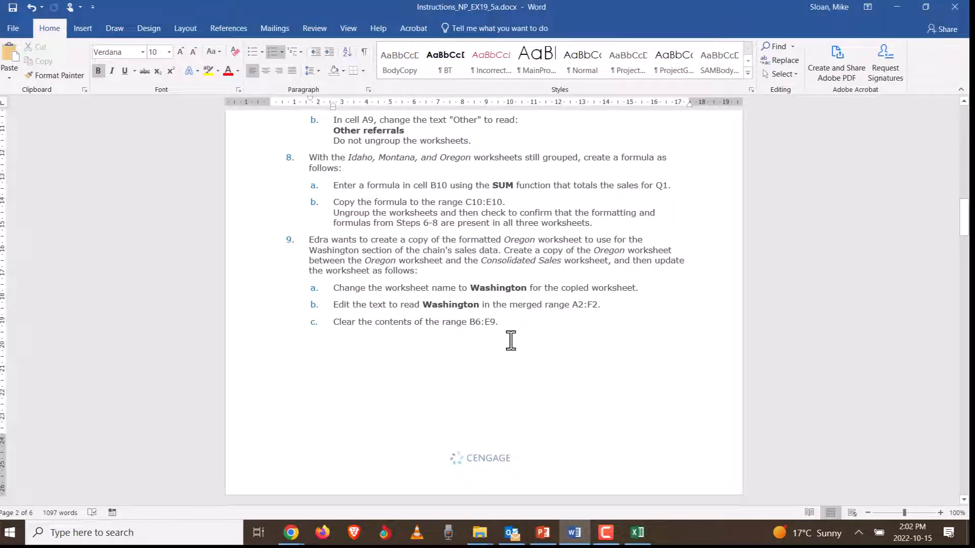
click(508, 331)
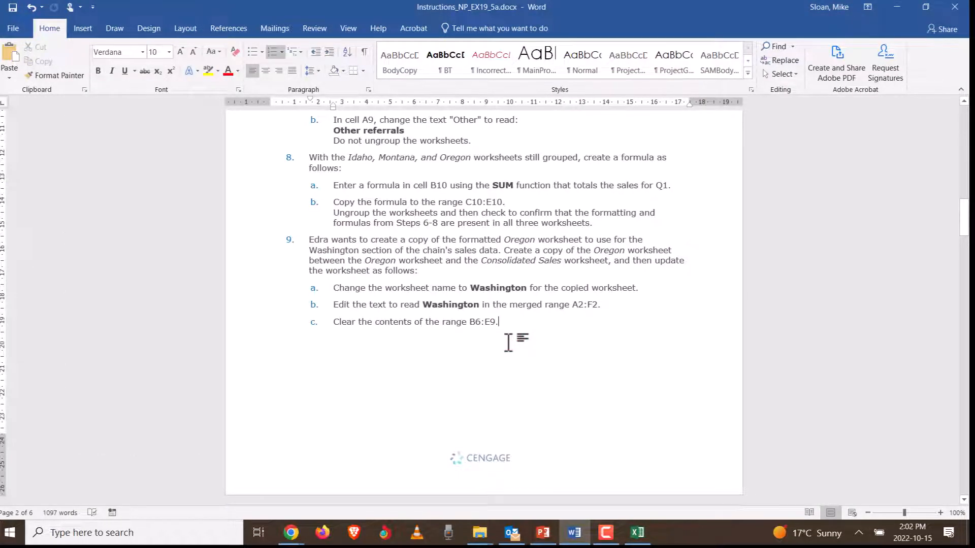
key(alt+Tab)
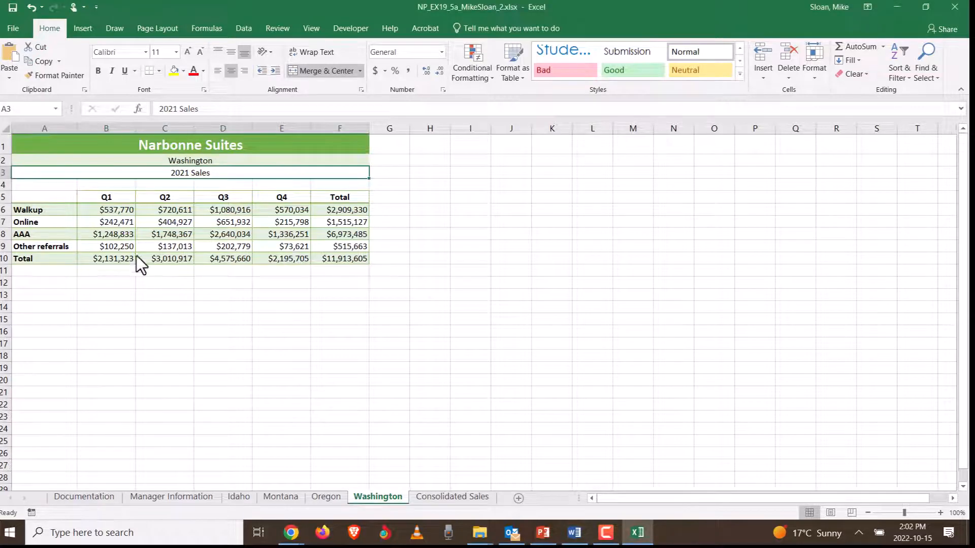
drag(92, 212, 302, 251)
key(ctrl+c)
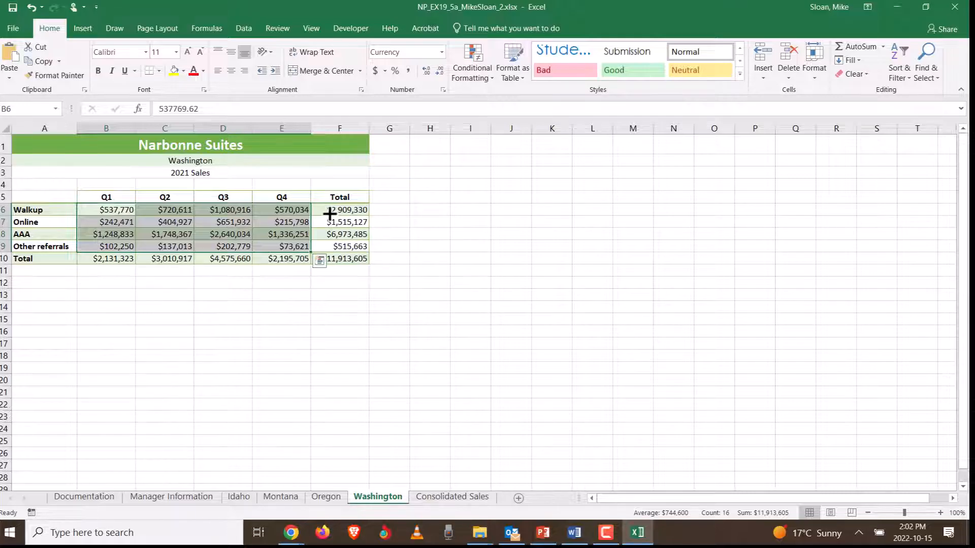
key(Delete)
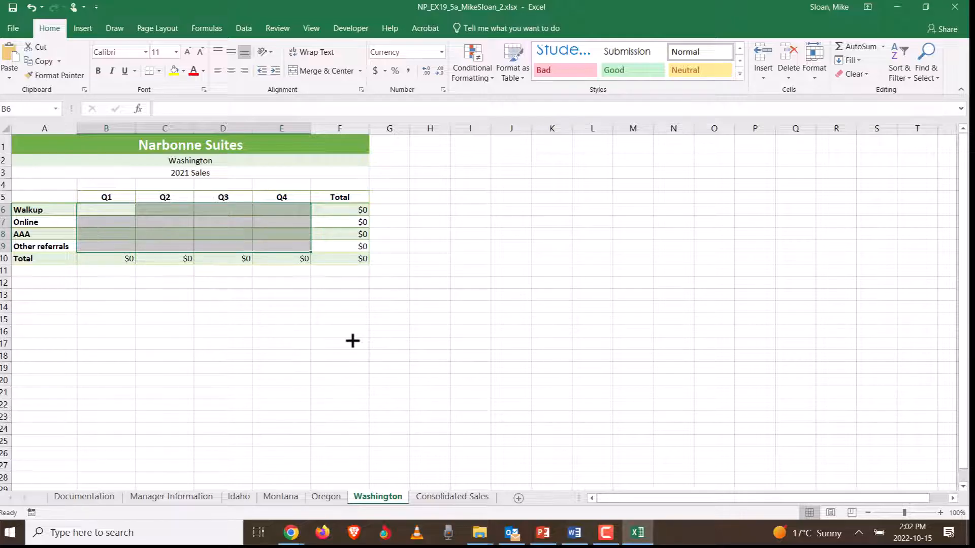
key(ctrl+v)
click(863, 74)
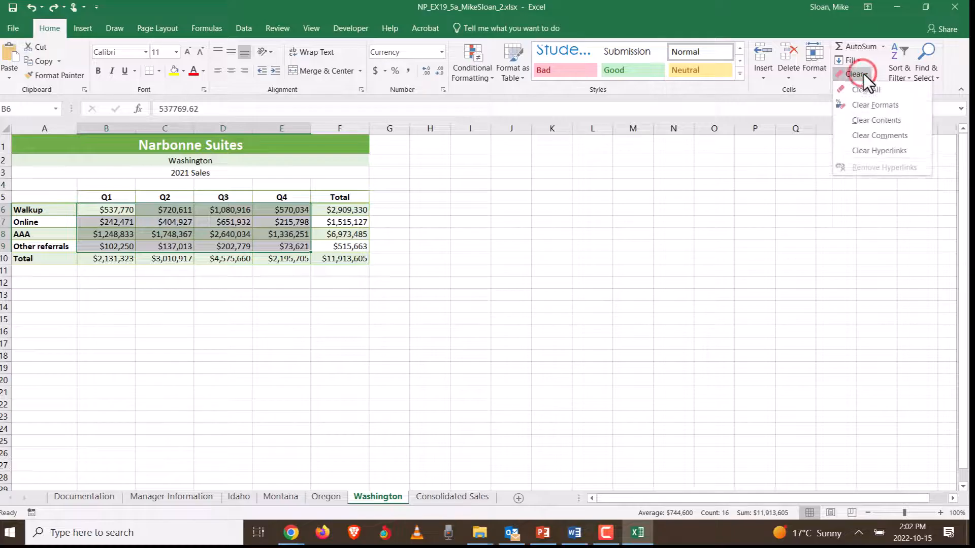
click(868, 124)
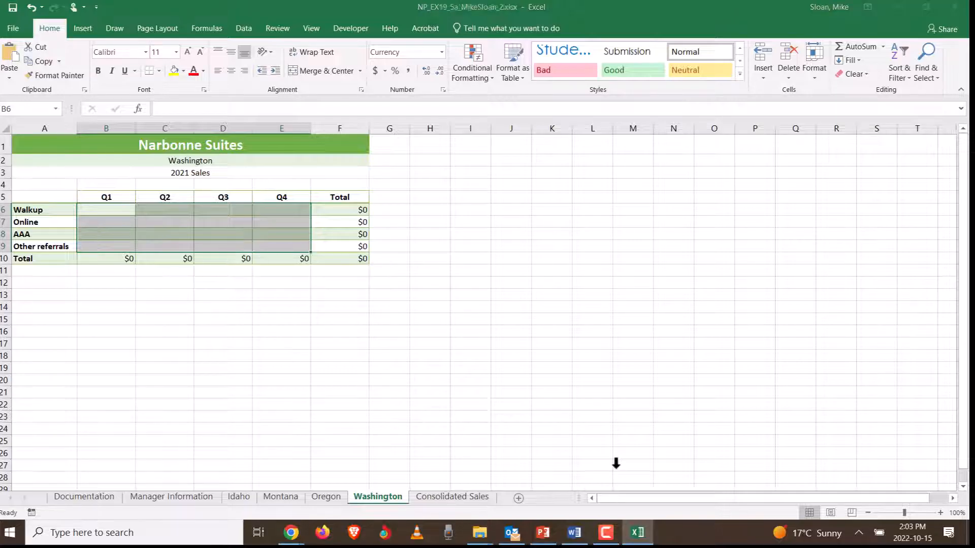
Review the step 10 instructions in Word, and look through the workbook's Idaho, Montana, Oregon, Washington and Consolidated Sales worksheets
key(alt+Tab)
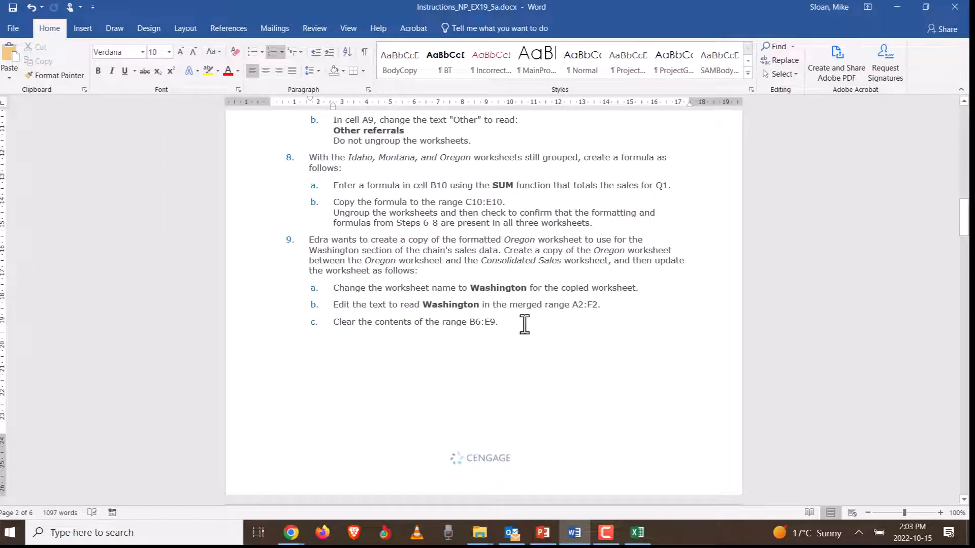
scroll(524, 325, down, 9)
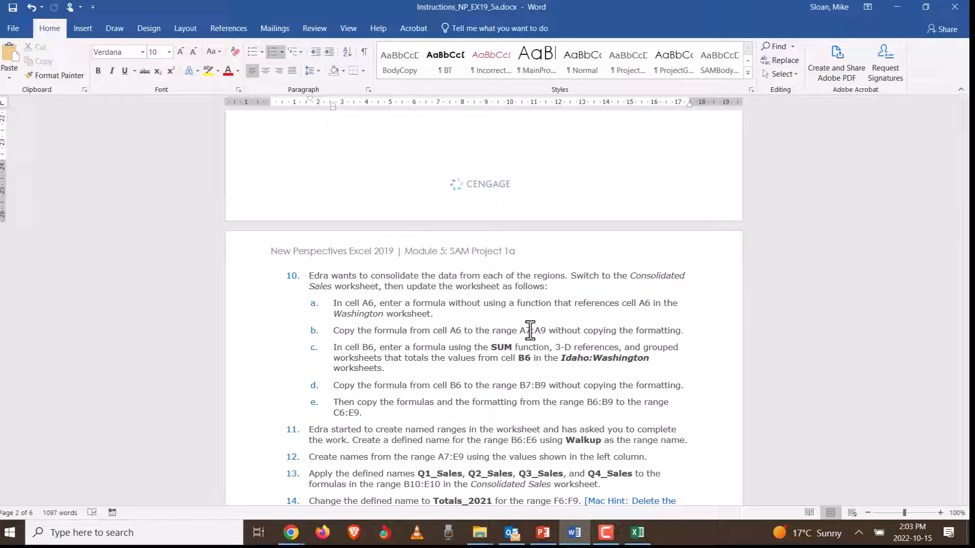
scroll(440, 301, down, 3)
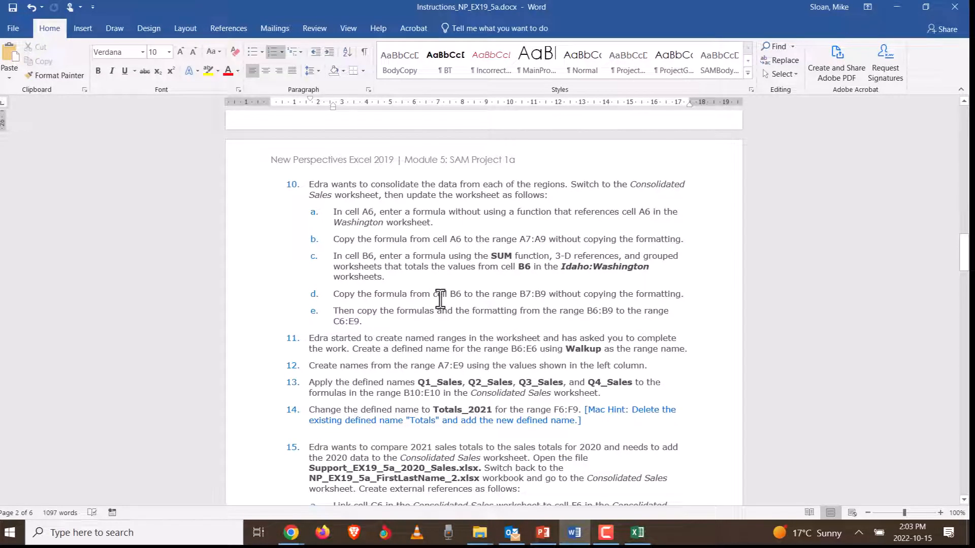
key(alt+Tab)
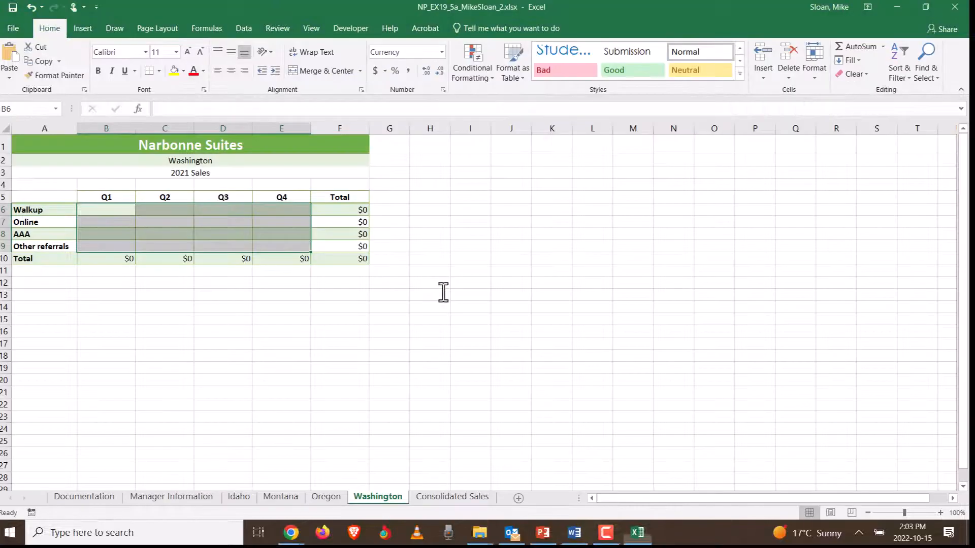
click(239, 497)
click(278, 497)
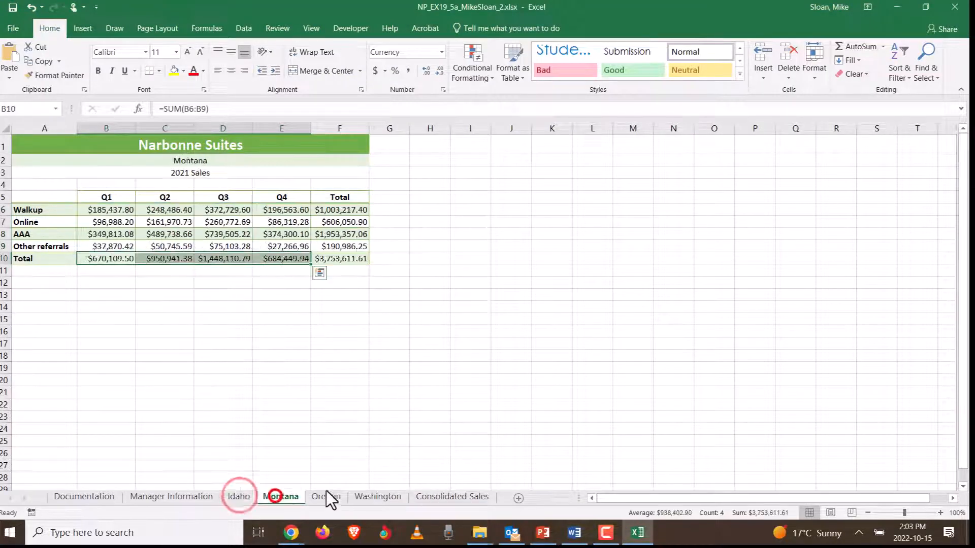
click(327, 497)
click(369, 501)
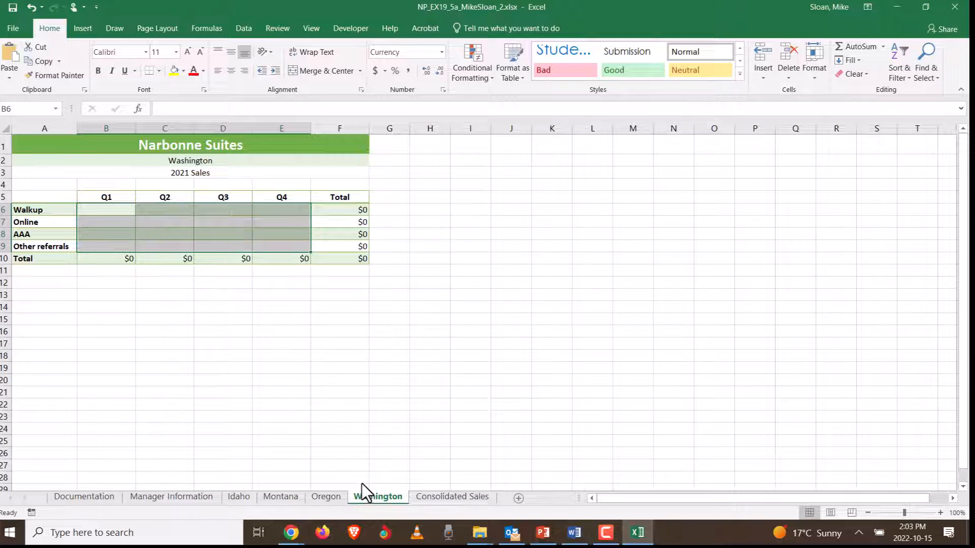
click(435, 497)
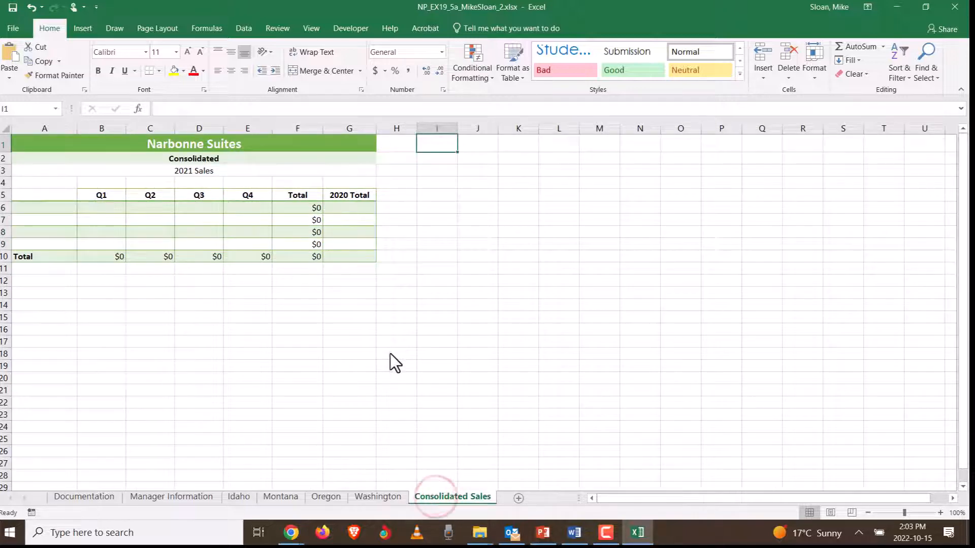
key(alt+Tab)
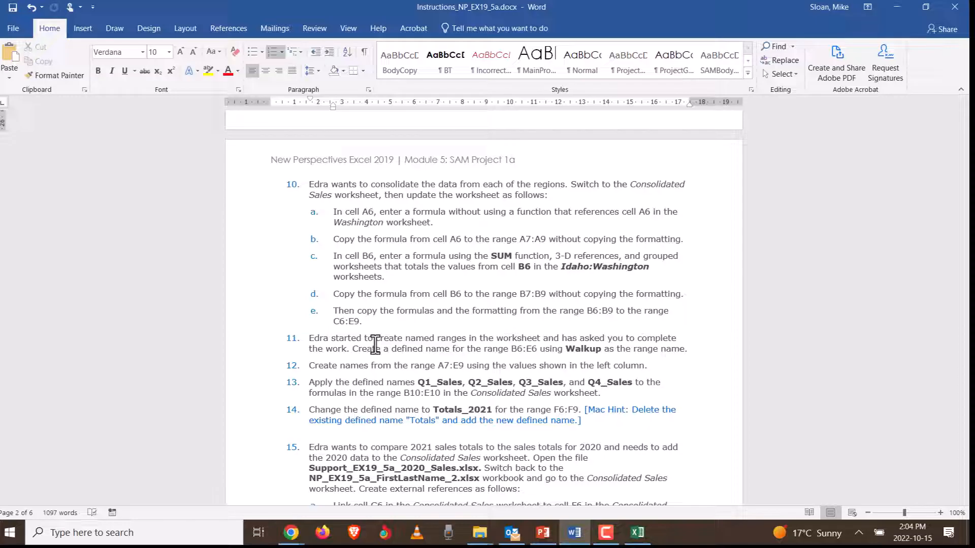
key(alt+Tab)
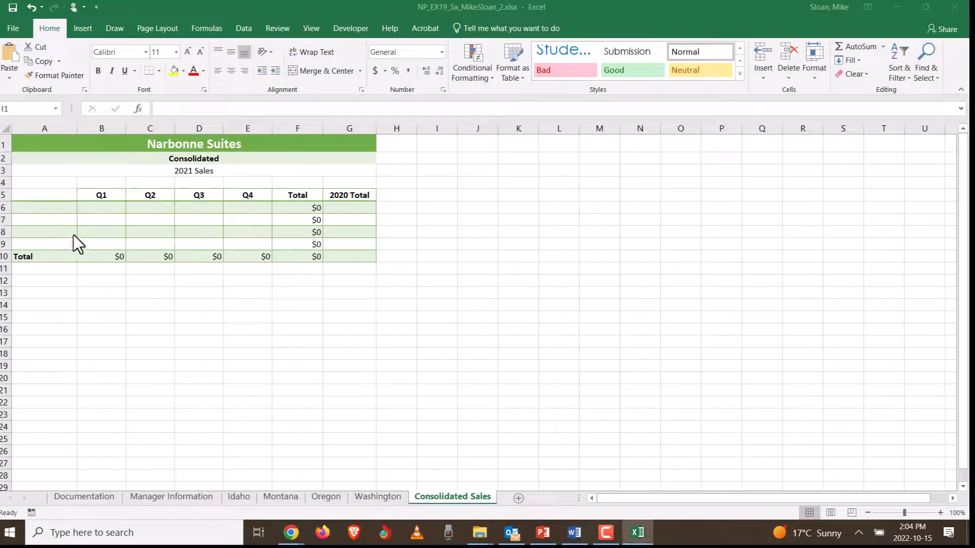
click(45, 212)
text(=)
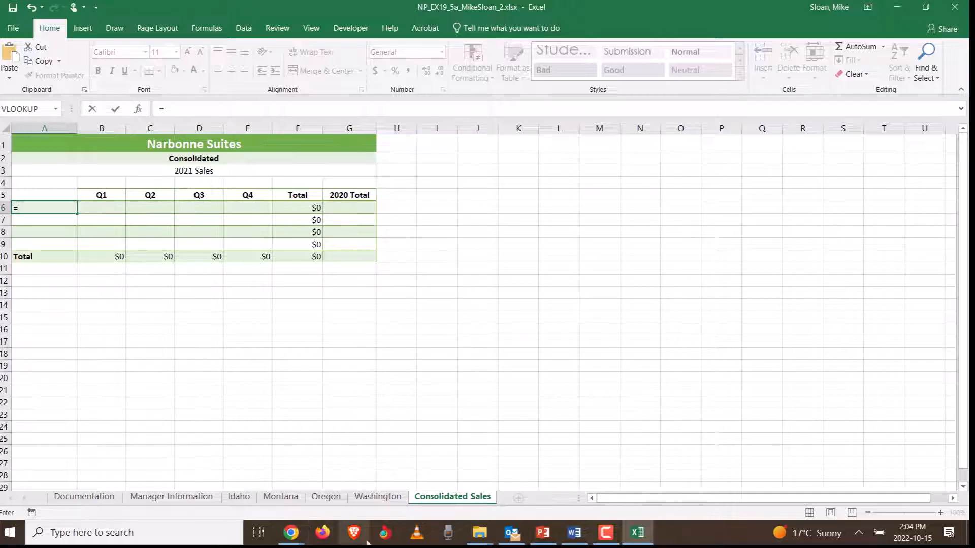
click(388, 501)
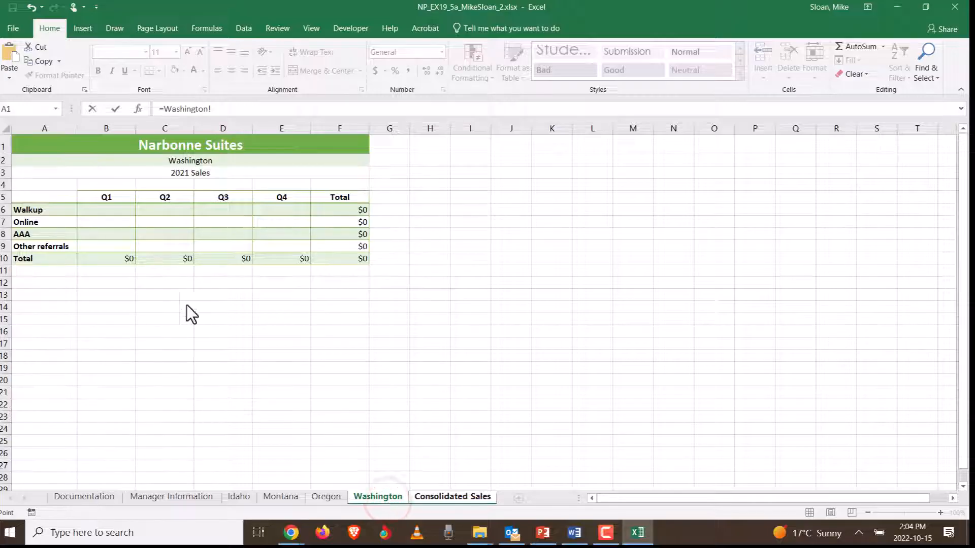
click(51, 209)
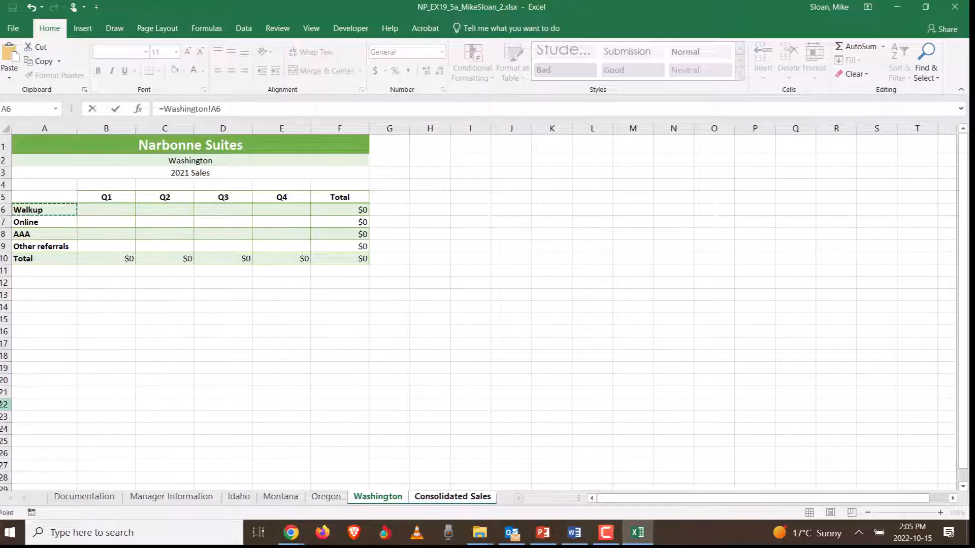
click(425, 497)
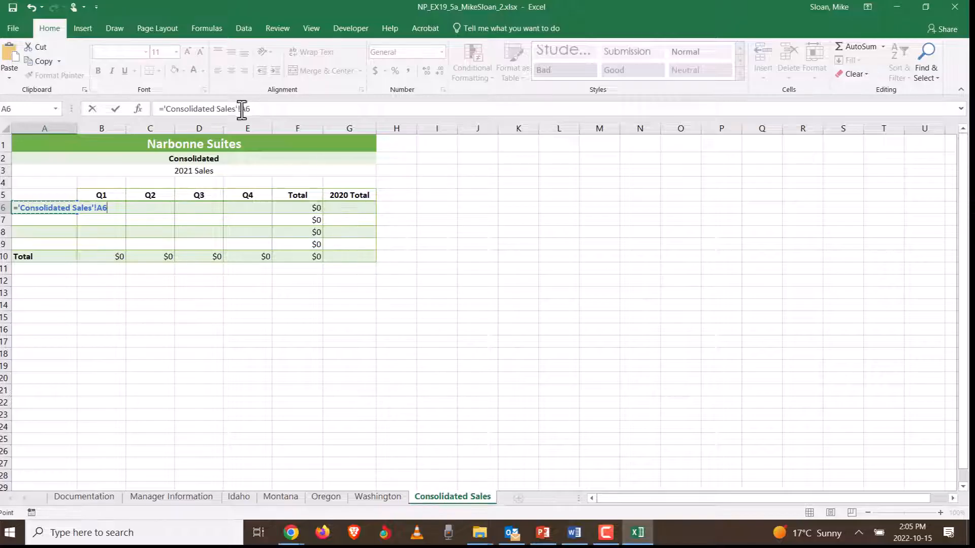
drag(239, 109, 161, 108)
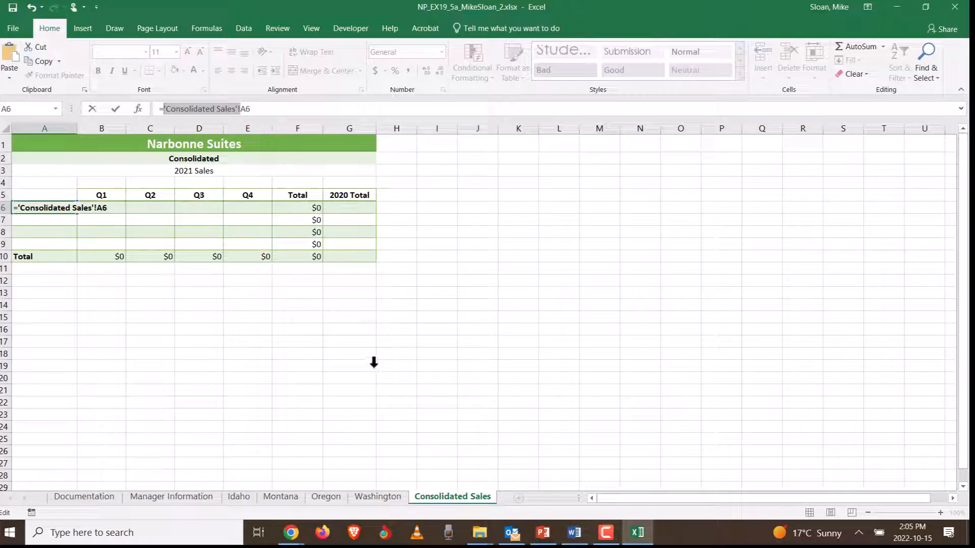
key(Escape)
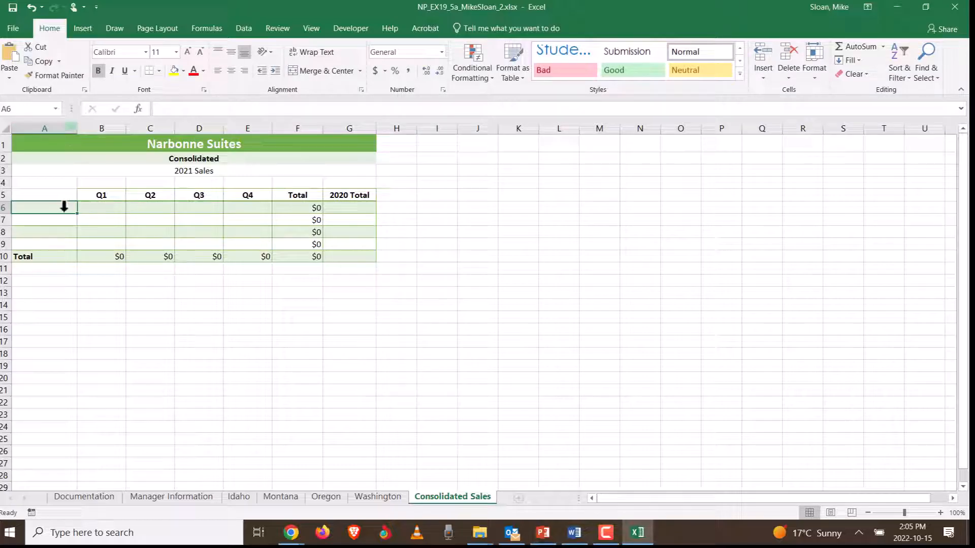
Enter the formula =Washington!A6 in cell A6 of the Consolidated Sales worksheet
text(=)
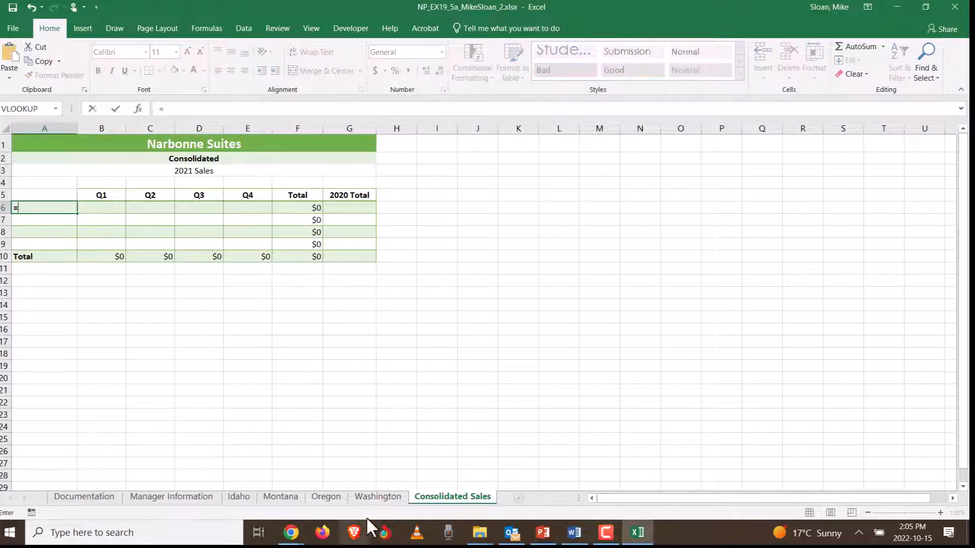
click(373, 497)
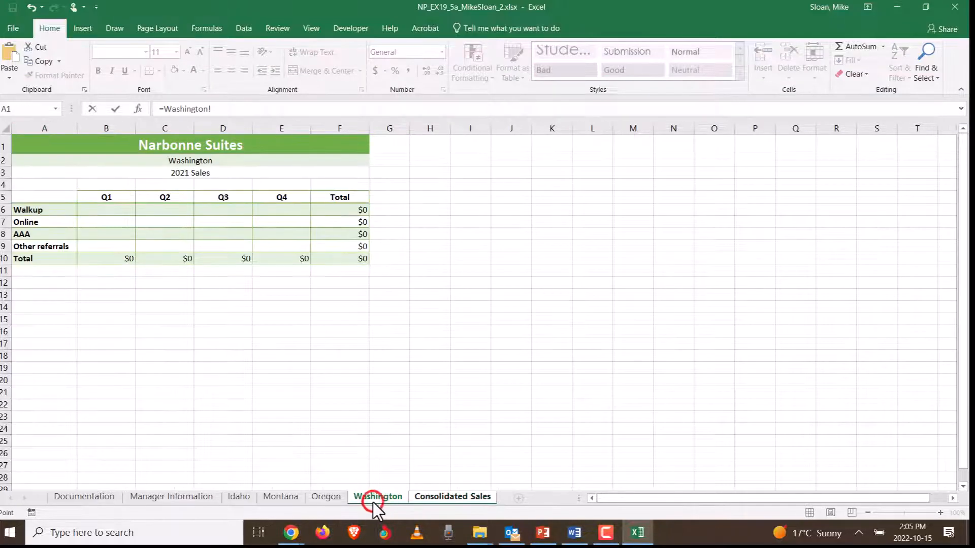
click(43, 211)
key(Return)
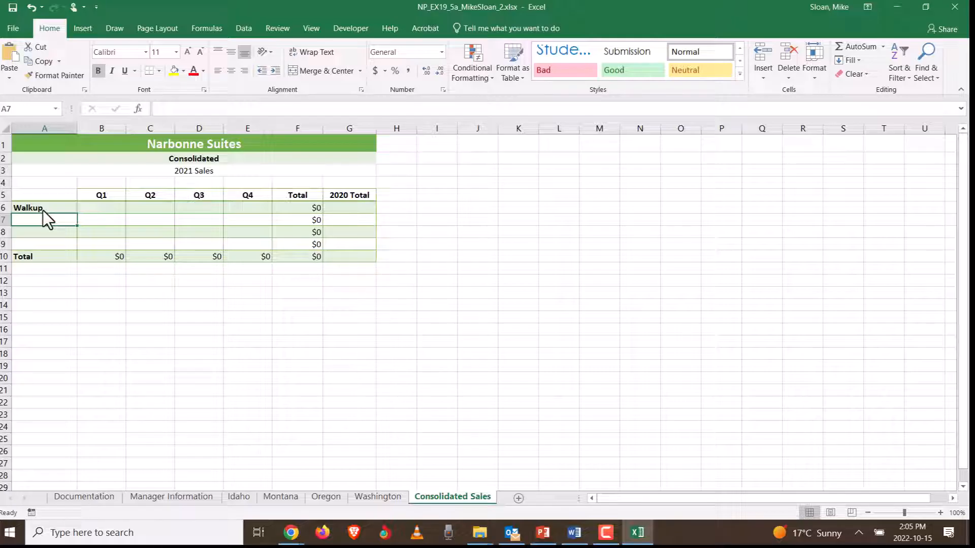
Check step 10b in the Word instructions and fill the formula from A6 into A7:A9 on Consolidated Sales without formatting
click(574, 532)
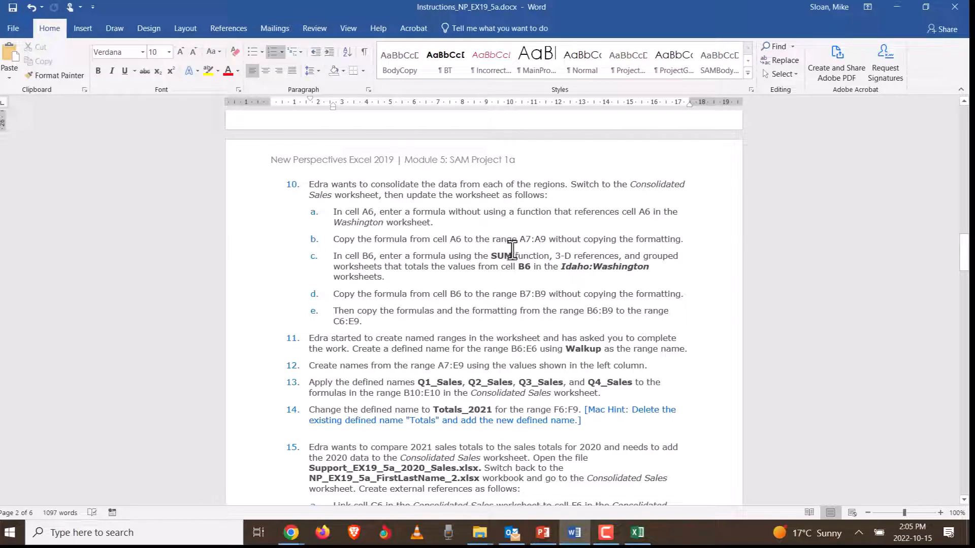
key(alt+Tab)
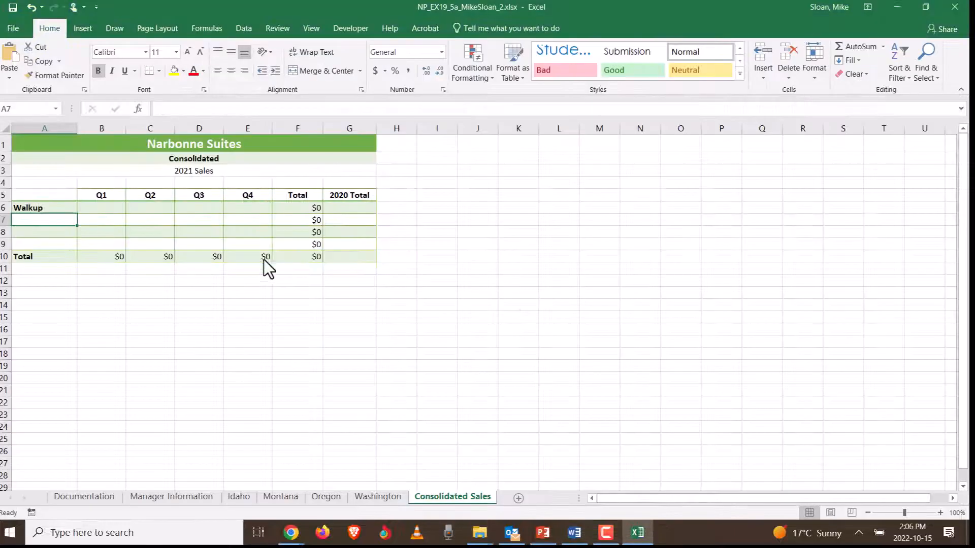
click(66, 209)
drag(79, 218, 77, 248)
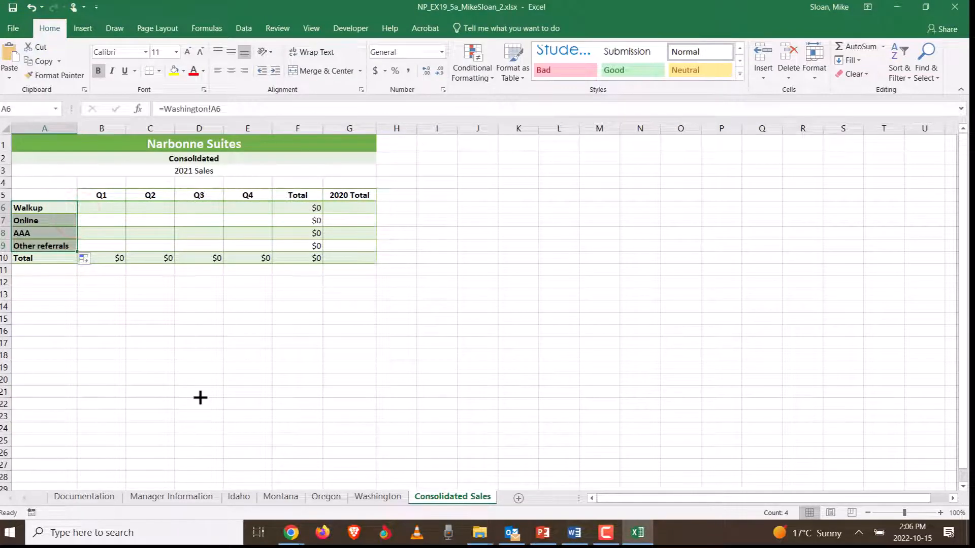
click(385, 499)
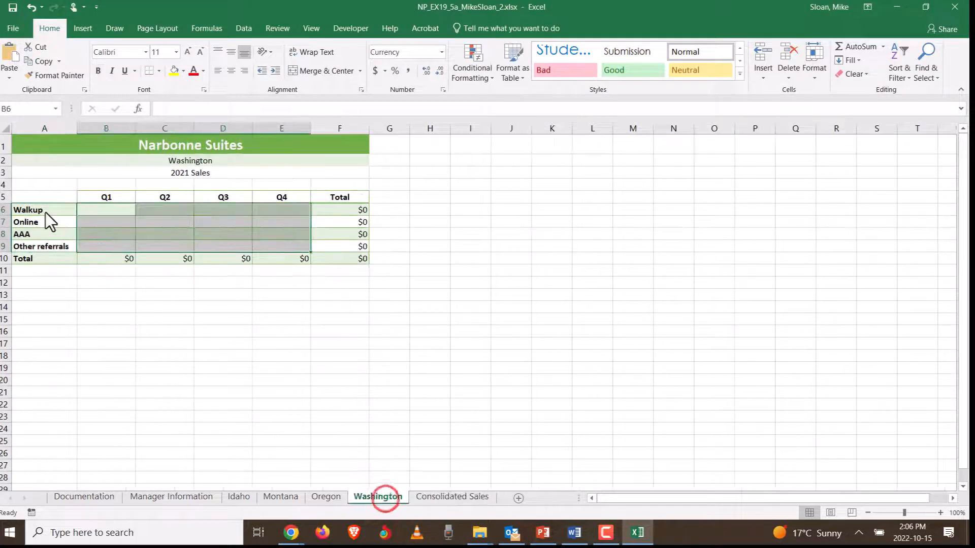
click(444, 498)
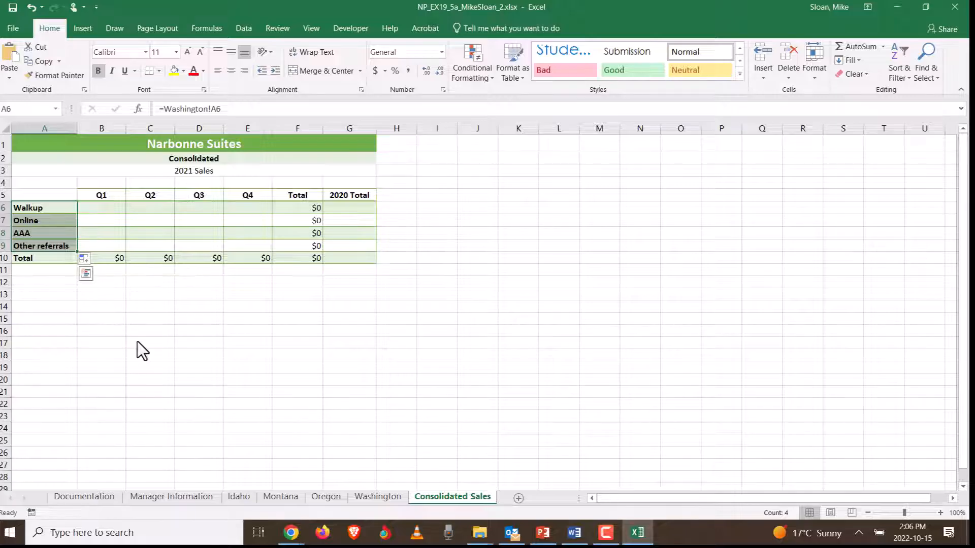
click(91, 261)
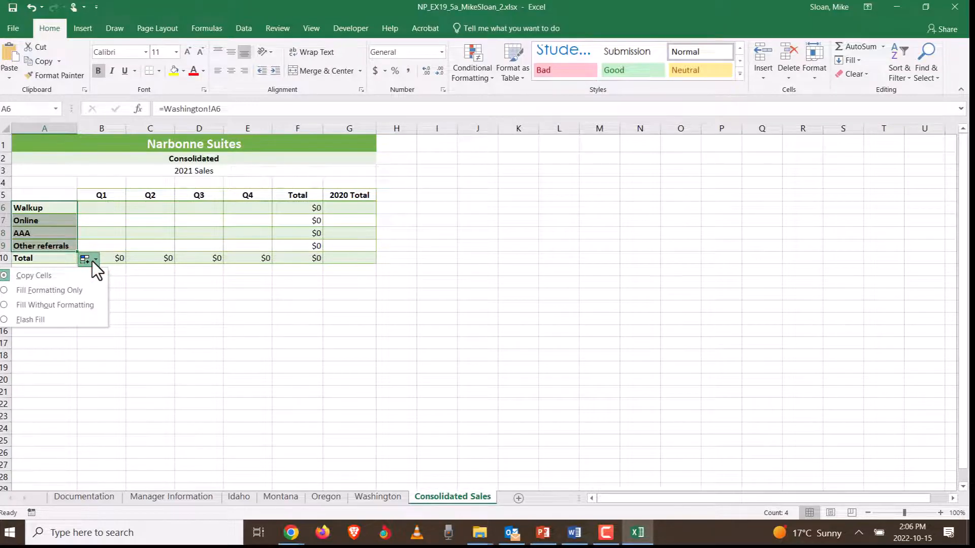
key(alt+Tab)
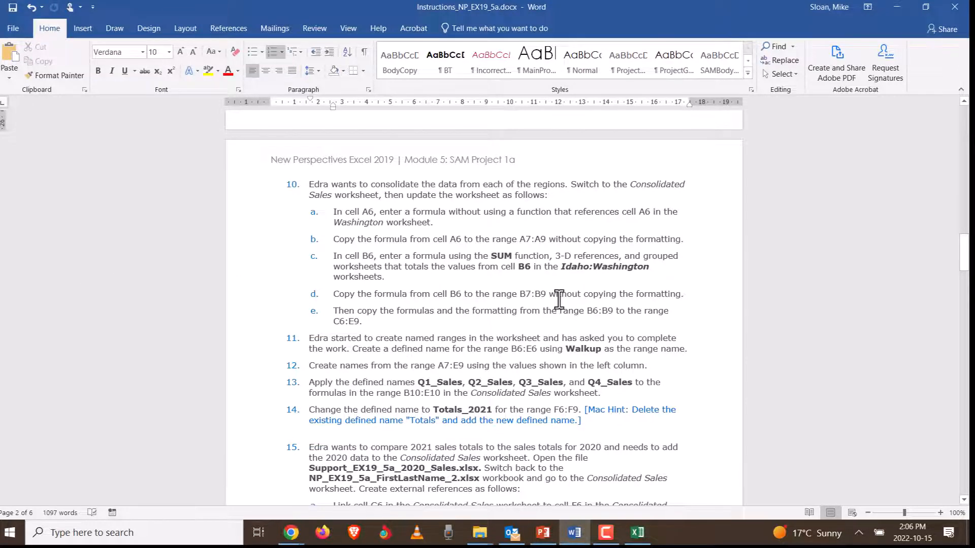
key(alt+Tab)
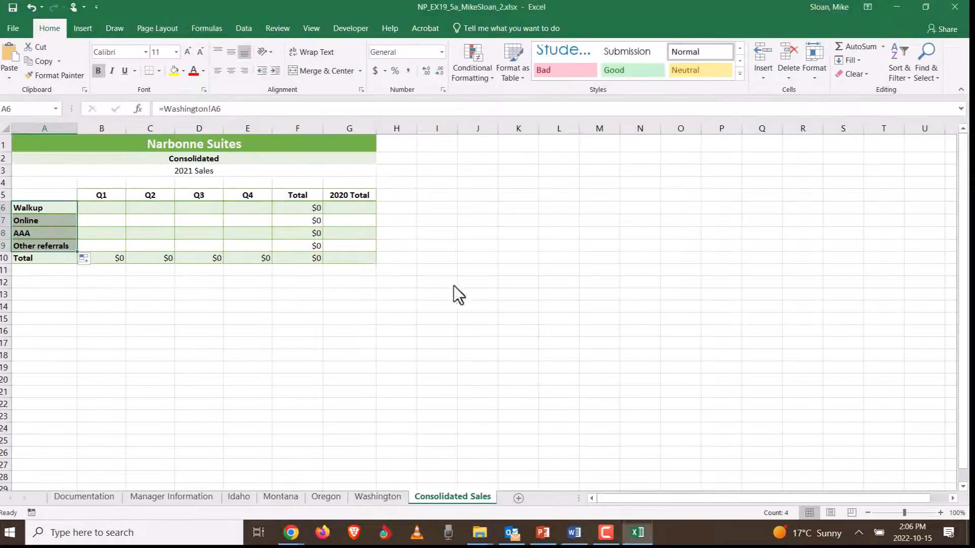
click(92, 260)
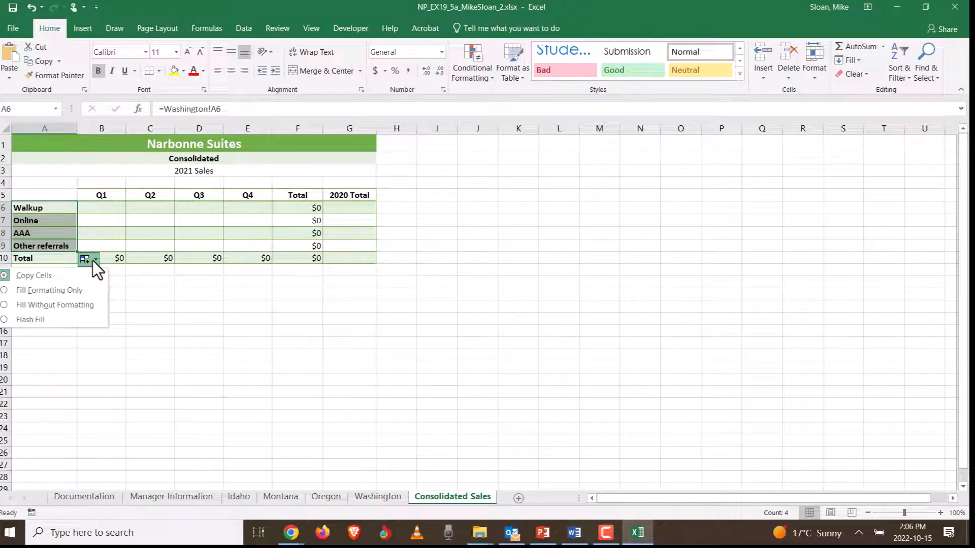
click(6, 309)
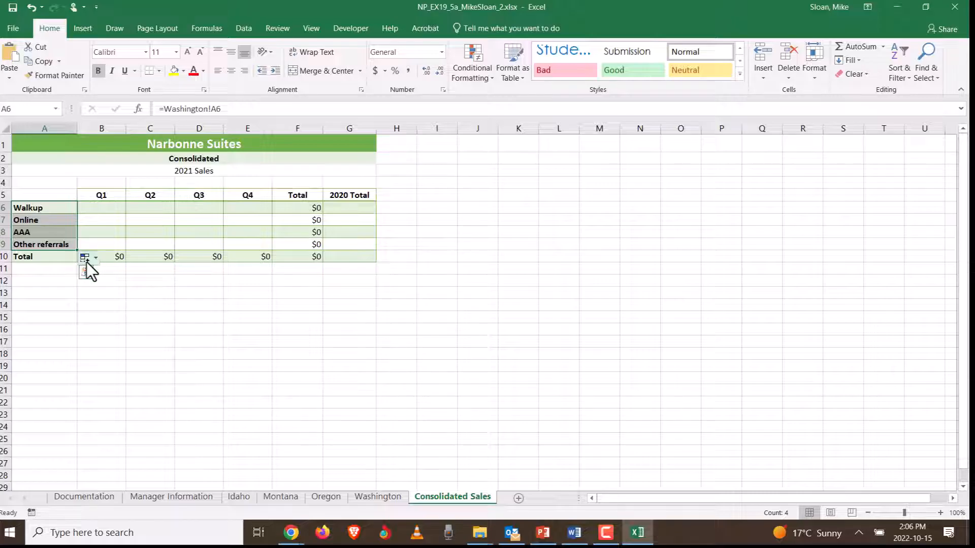
click(102, 240)
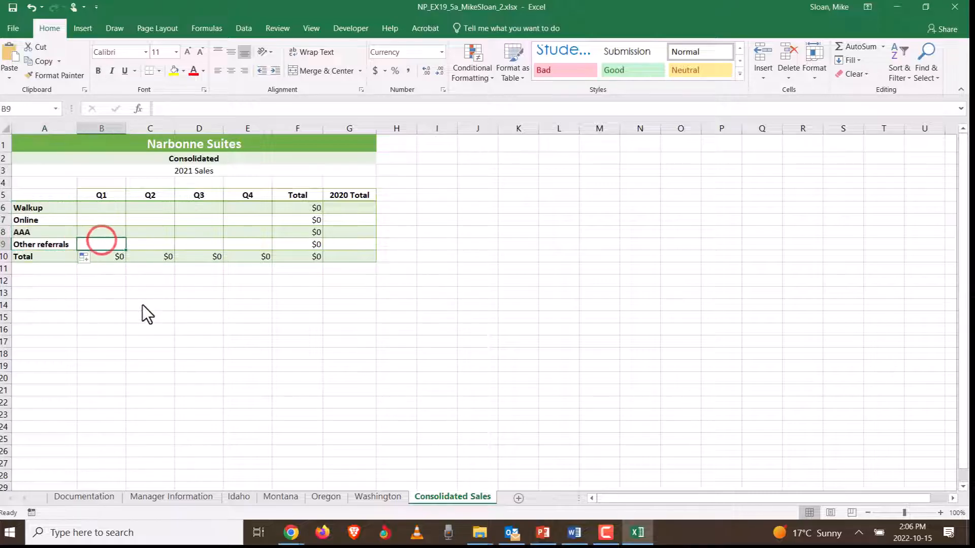
click(154, 230)
text(dfgd)
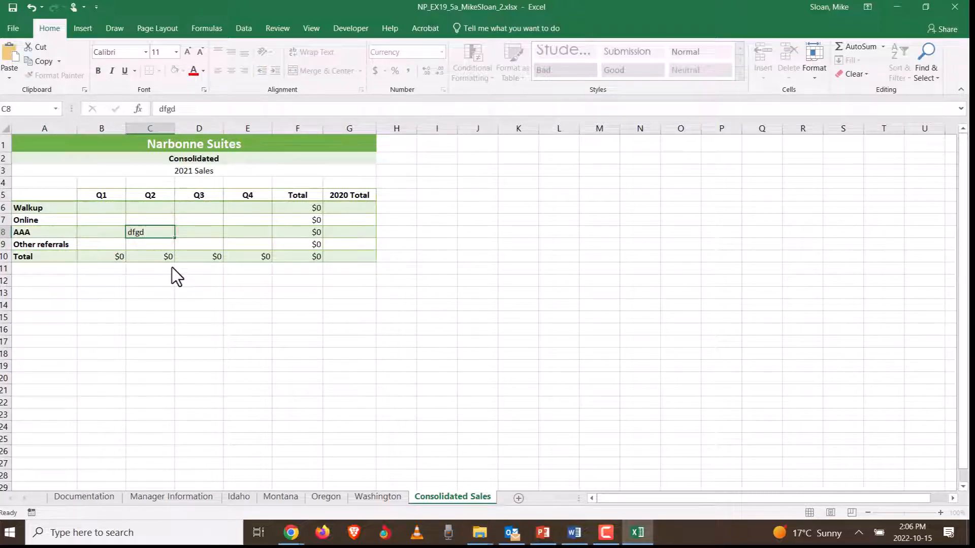
key(Return)
click(158, 232)
key(Delete)
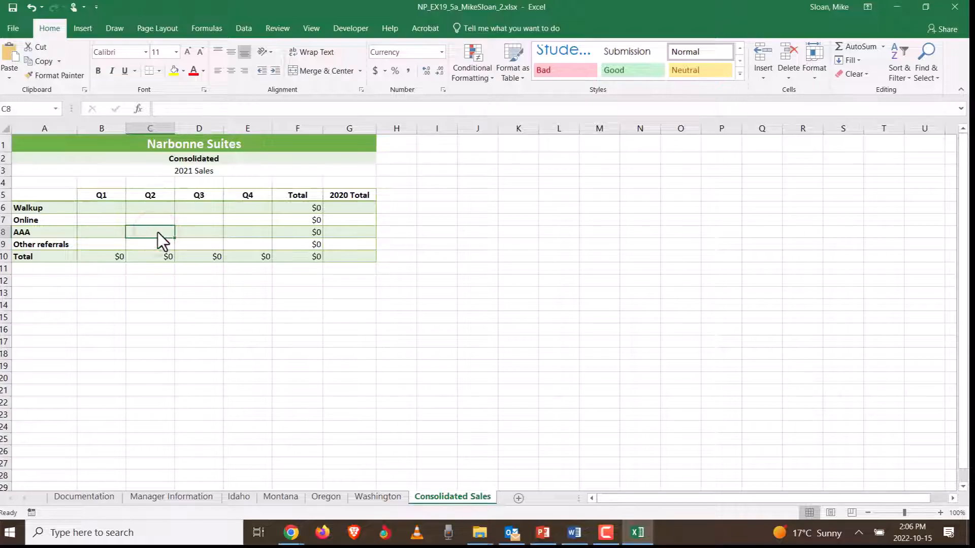
Examine the linked formulas in A6:A9 on Consolidated Sales, and read step 10c in the Word instructions
click(66, 208)
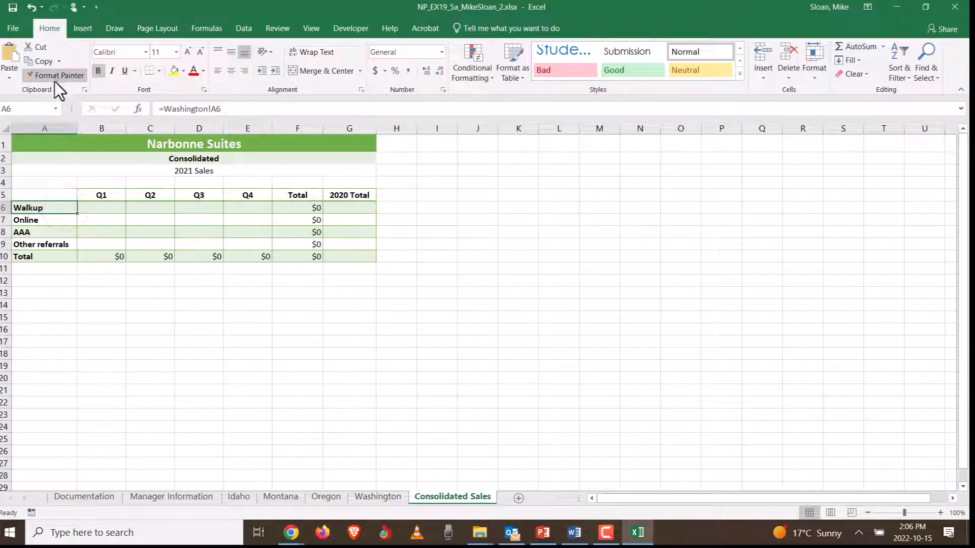
click(58, 232)
click(63, 208)
click(61, 228)
click(59, 247)
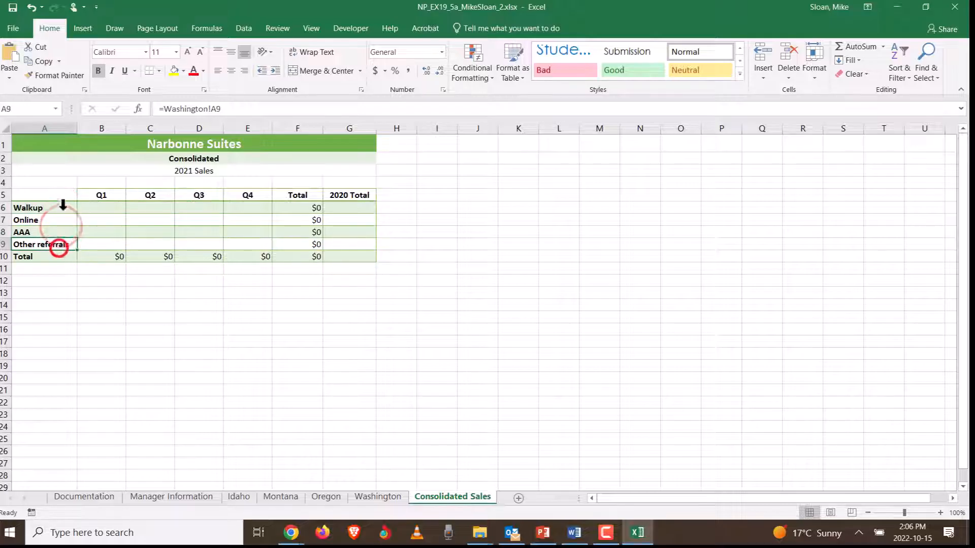
click(63, 208)
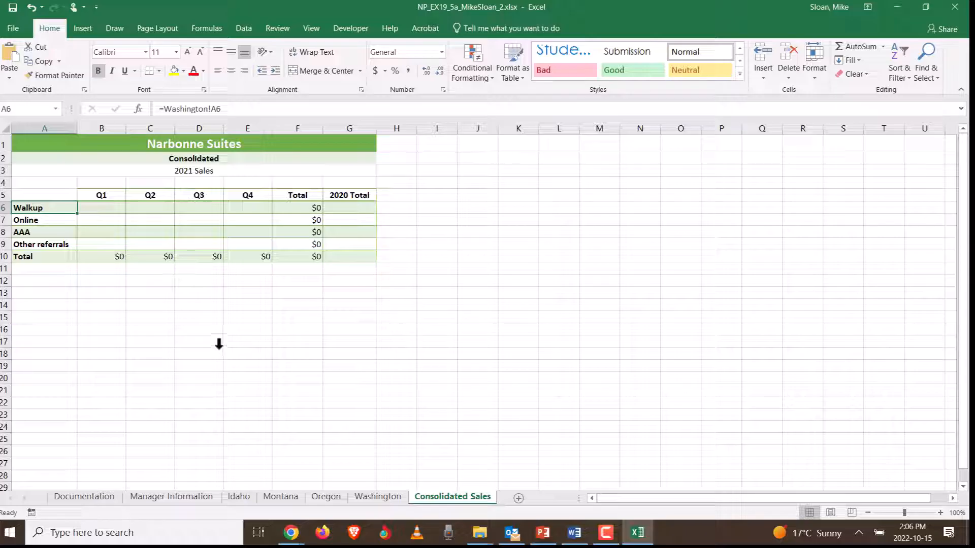
key(alt+Tab)
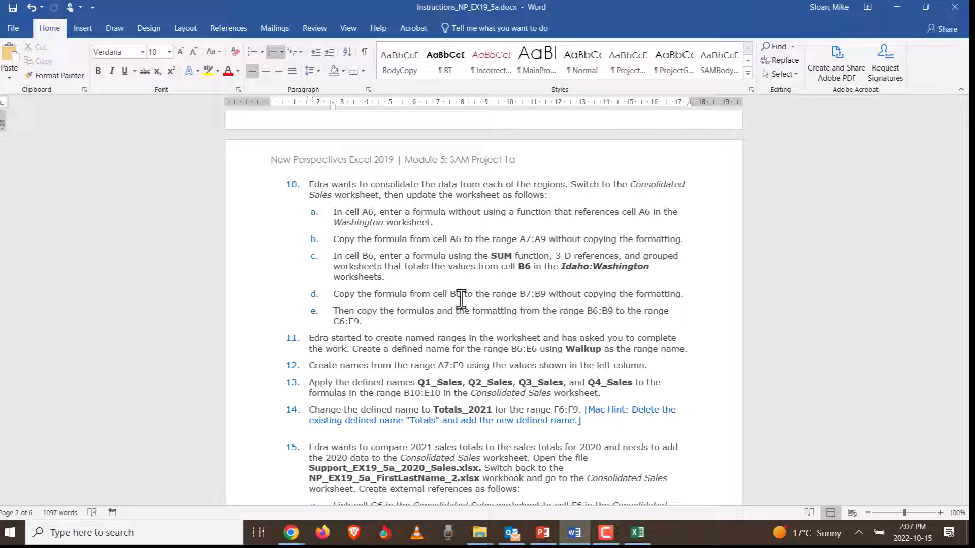
key(alt+Tab)
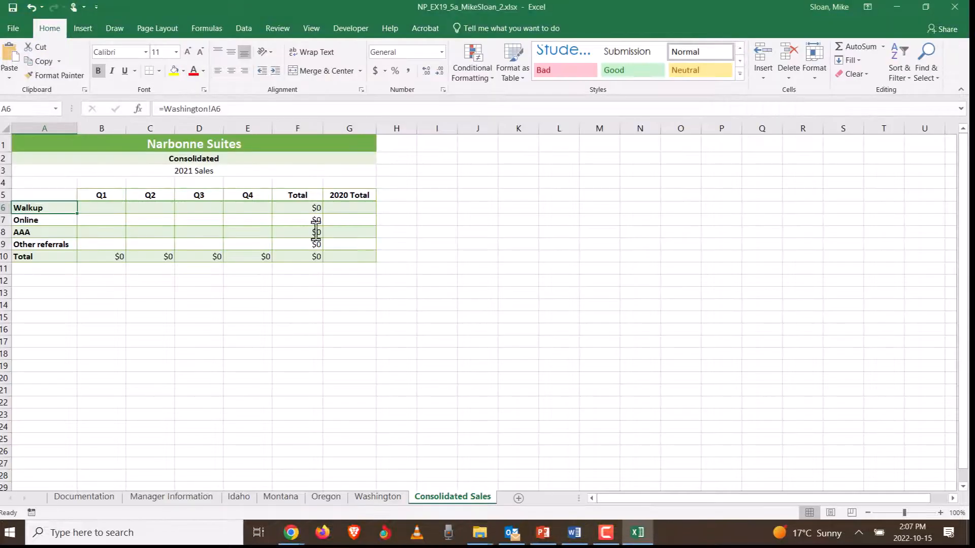
Enter a SUM formula in cell B6 of Consolidated Sales that references Idaho!B6, rechecking the Word instructions along the way
click(98, 211)
text(=sum)
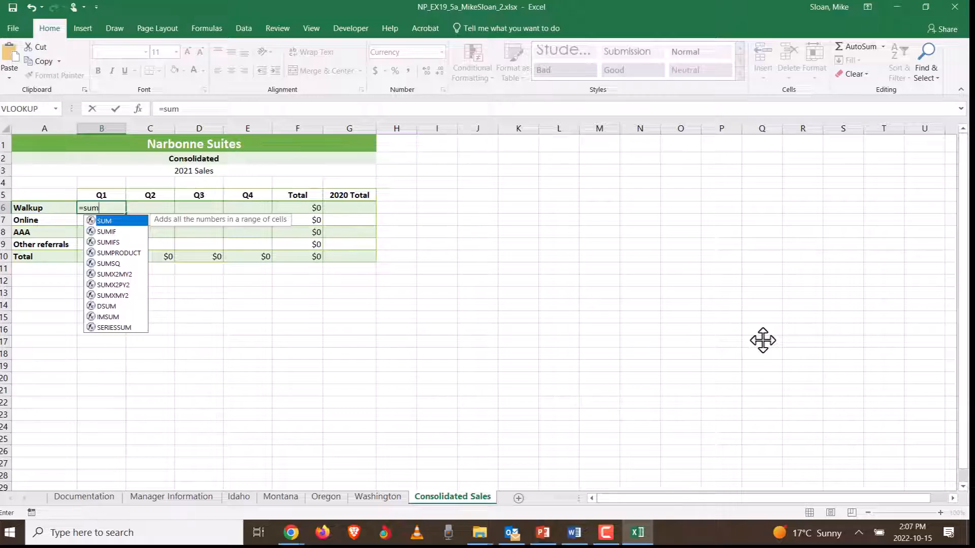
text(()
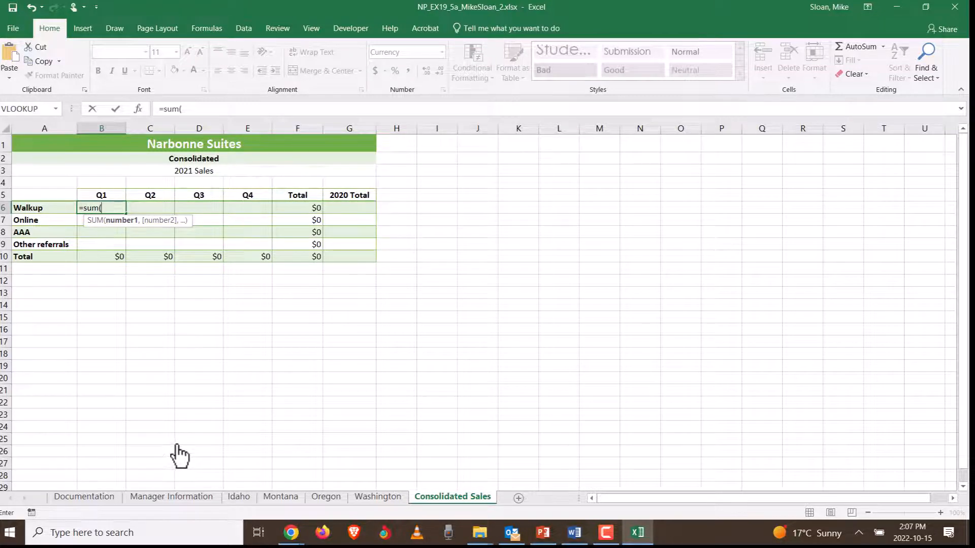
key(alt+Tab)
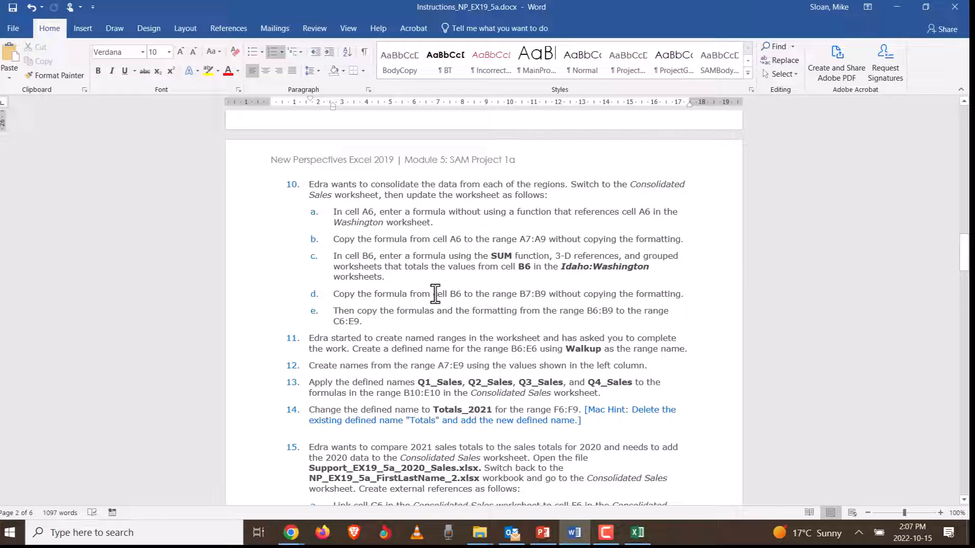
key(alt+Tab)
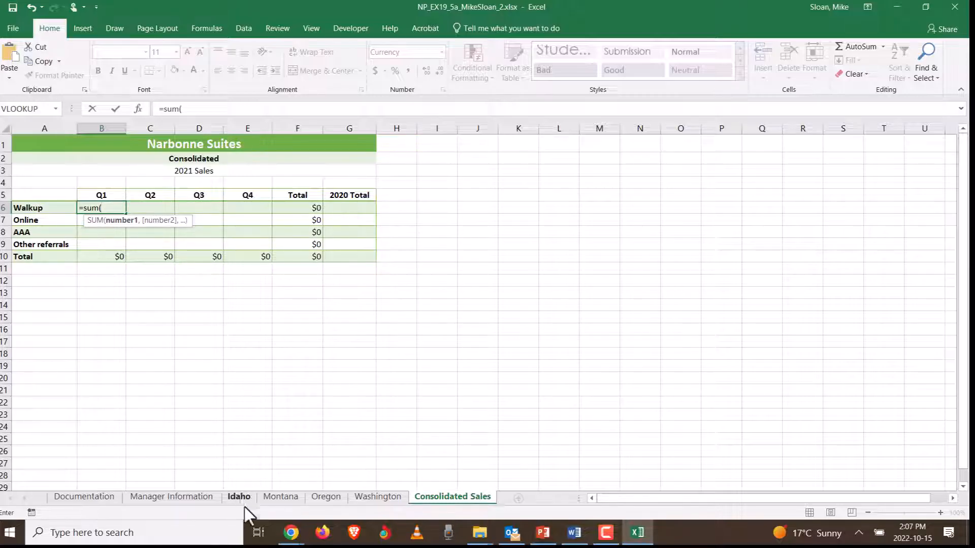
click(240, 494)
click(101, 209)
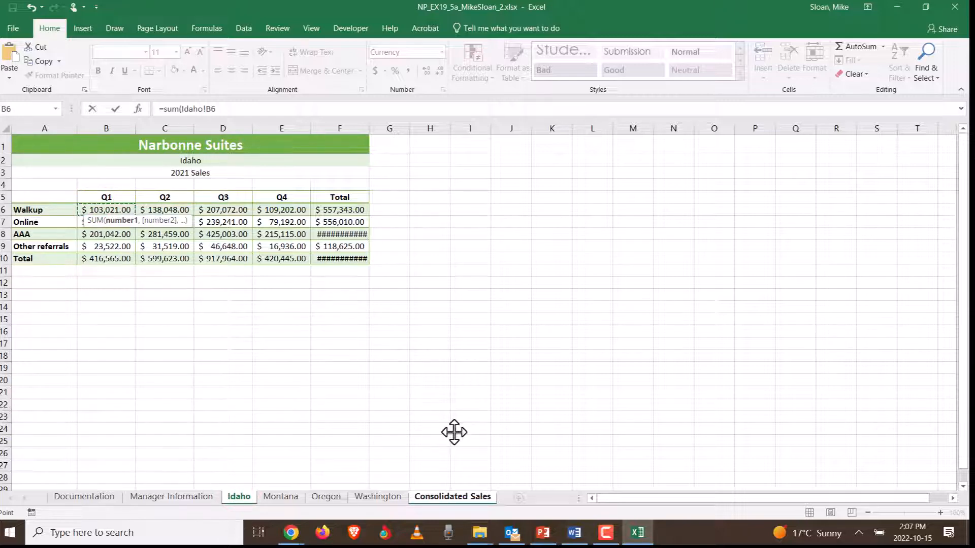
key(Return)
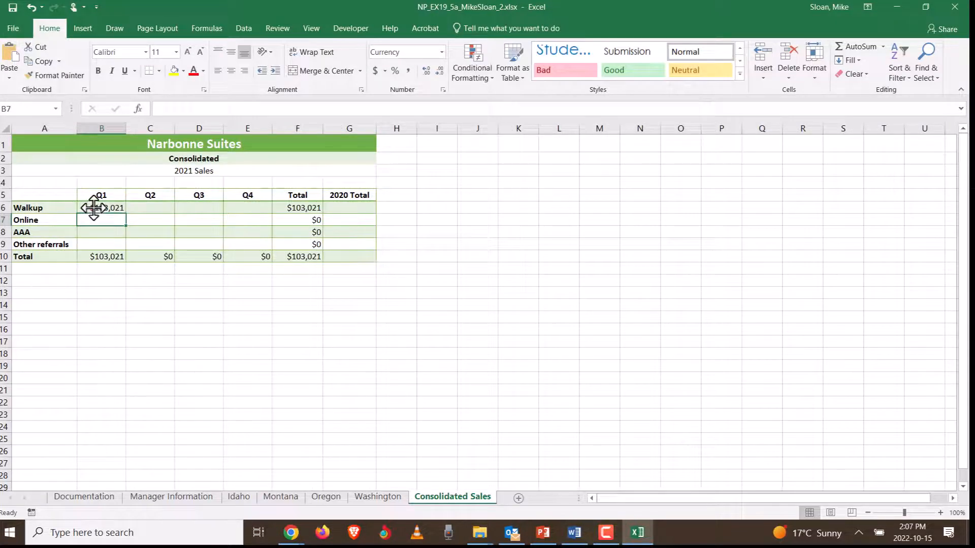
Edit the SUM formula in cell B6 of Consolidated Sales and remove its Idaho!B6 argument
click(93, 208)
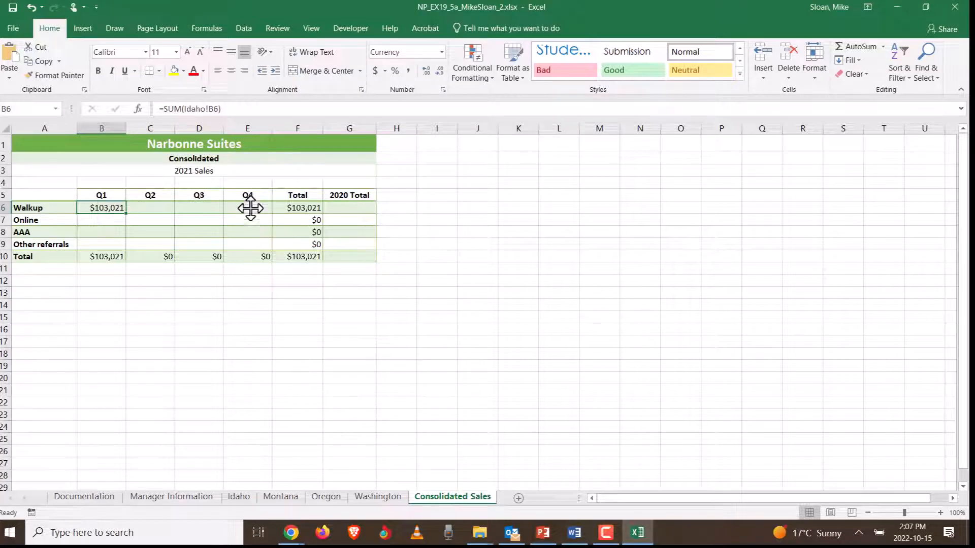
click(219, 109)
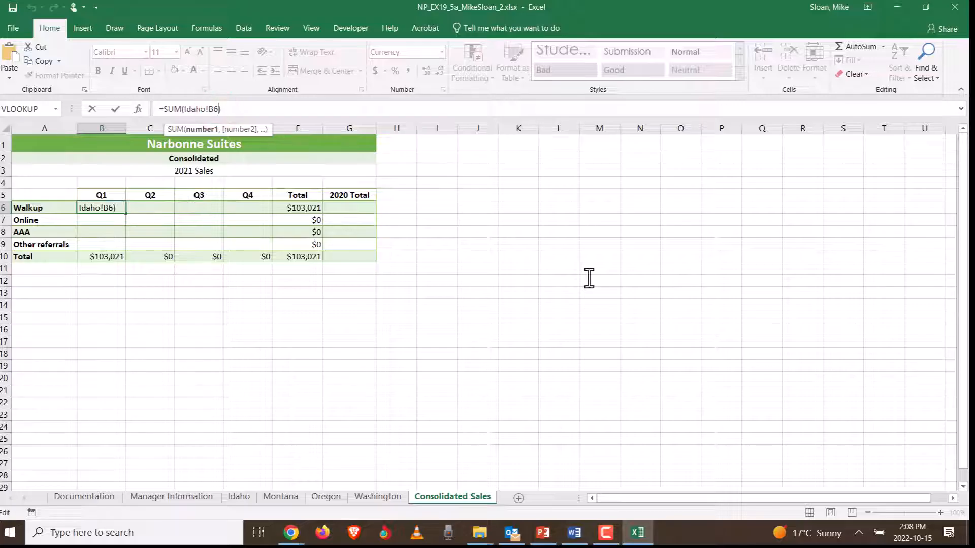
text(+)
key(BackSpace)
key(BackSpace)
key(BackSpace)
key(BackSpace)
key(BackSpace)
key(BackSpace)
key(BackSpace)
key(BackSpace)
key(BackSpace)
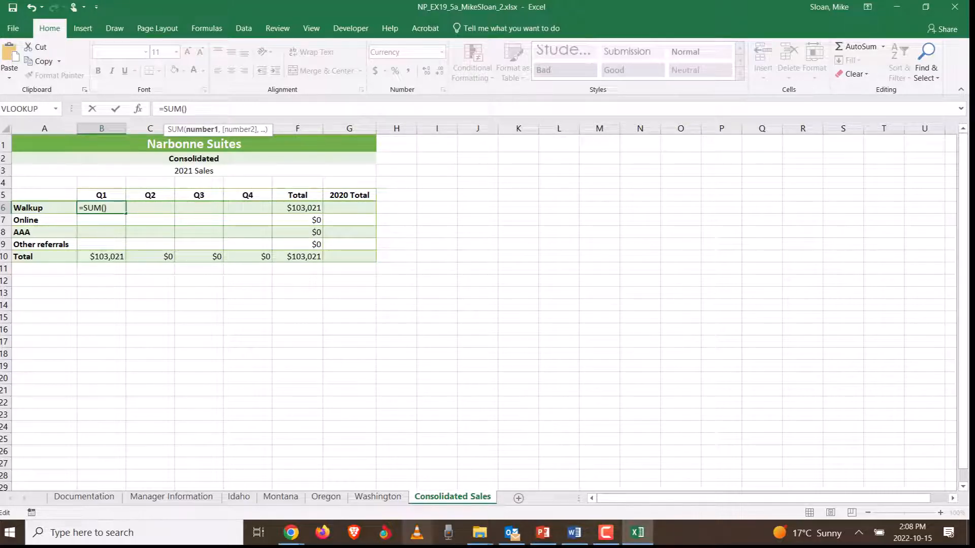
Try to complete the B6 SUM formula with a 3-D reference to B6 across Idaho:Washington, rechecking the Word instructions along the way
click(242, 498)
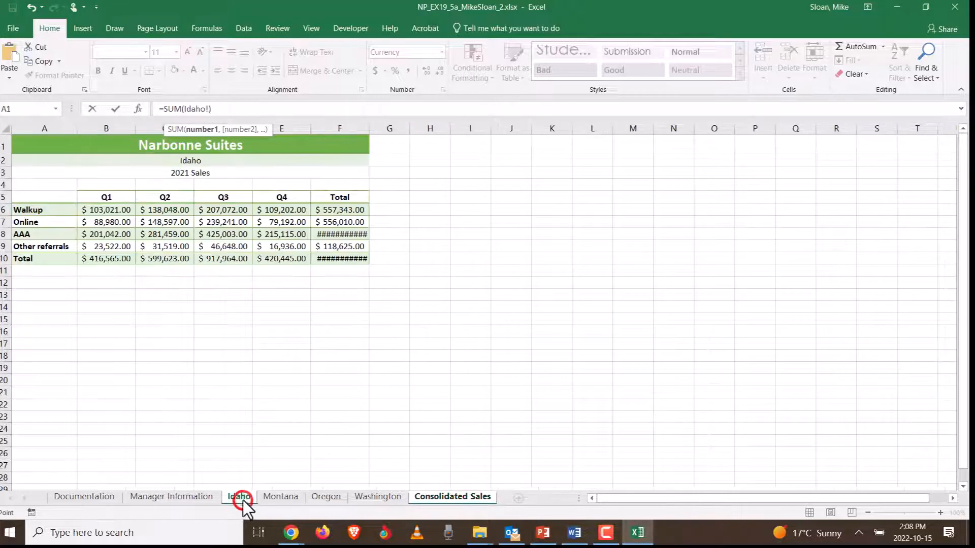
click(93, 210)
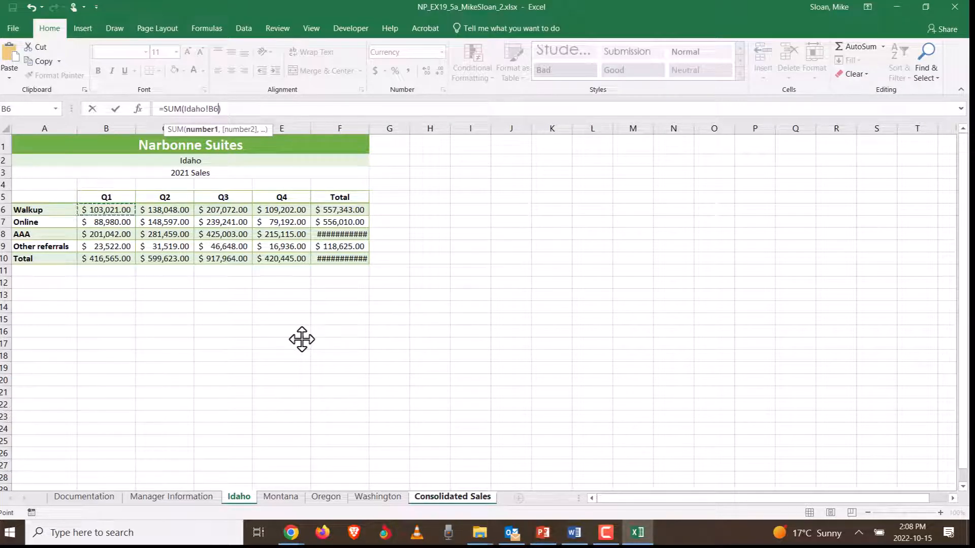
key(alt+Tab)
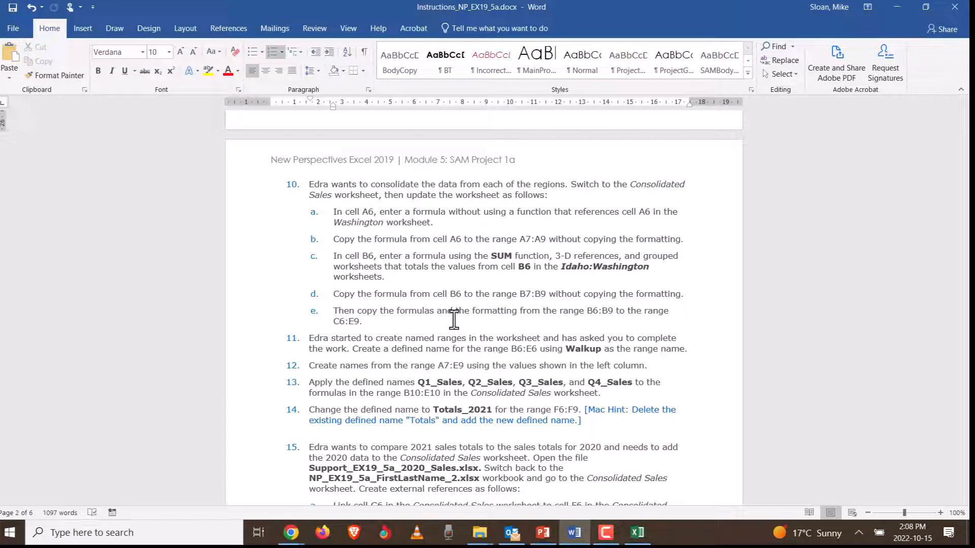
key(alt+Tab)
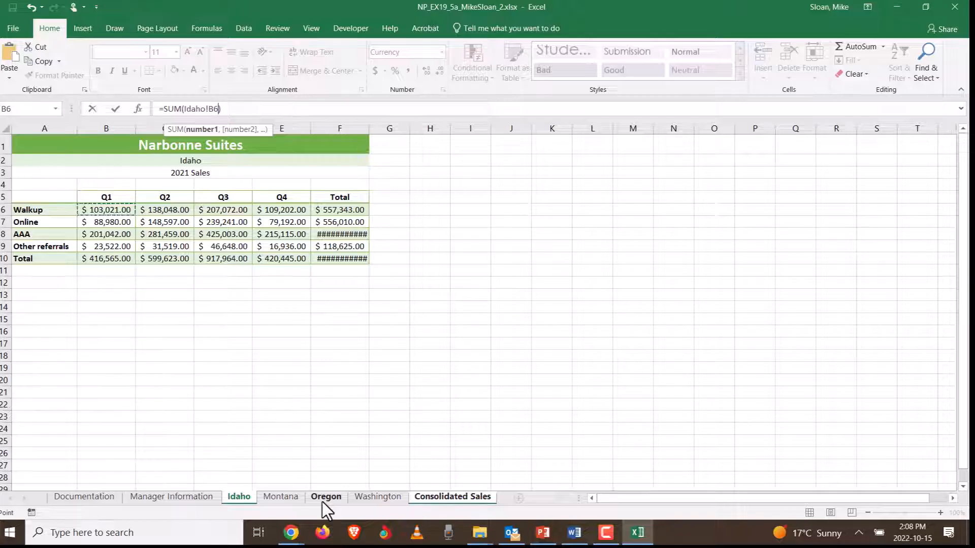
shift+click(366, 499)
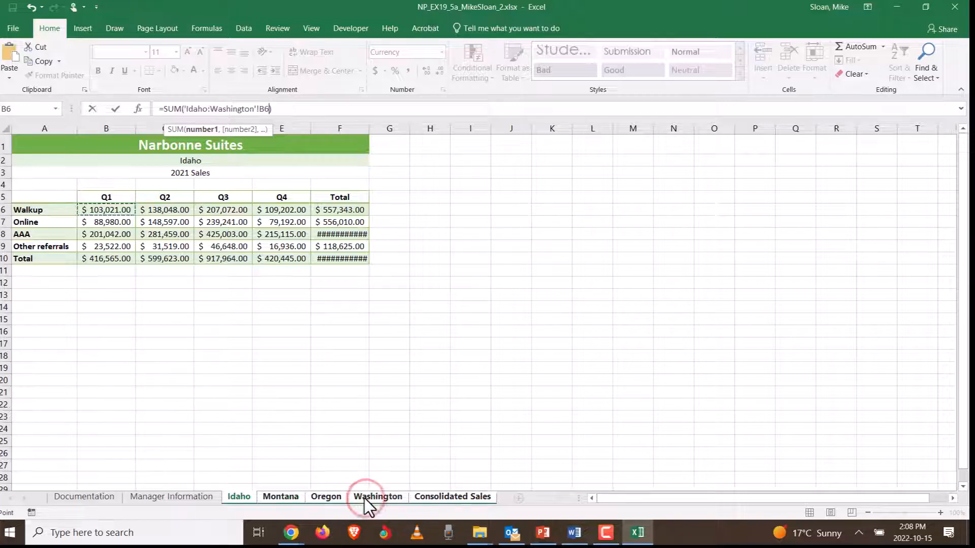
key(alt+Tab)
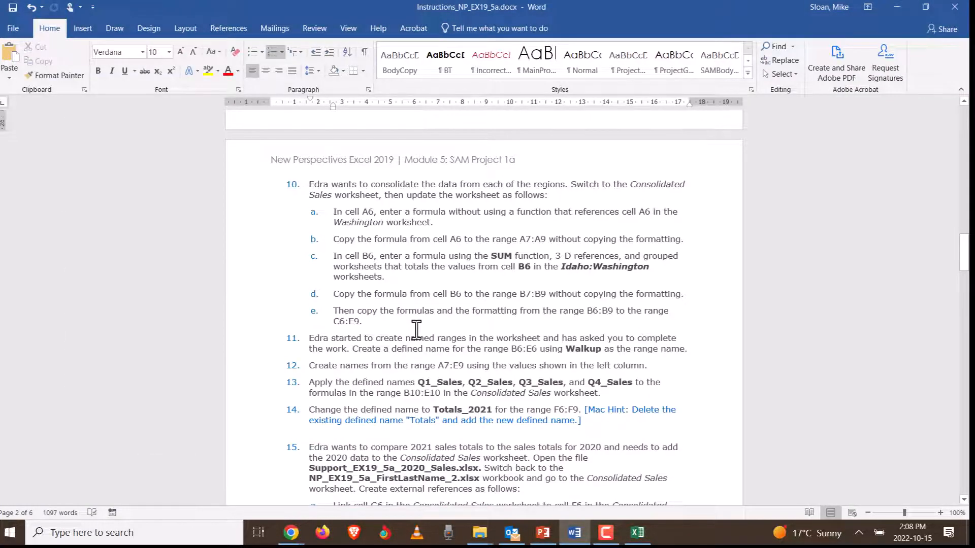
key(alt+Tab)
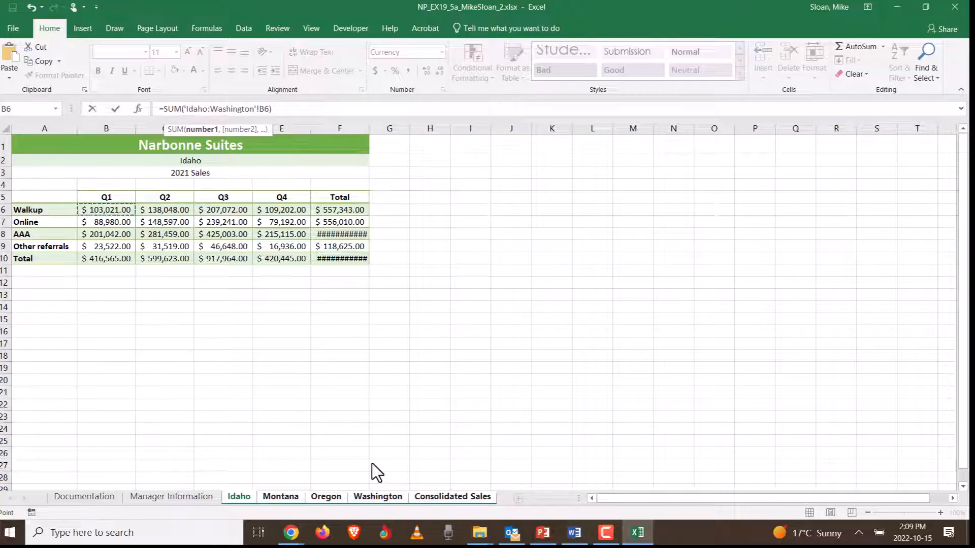
click(434, 497)
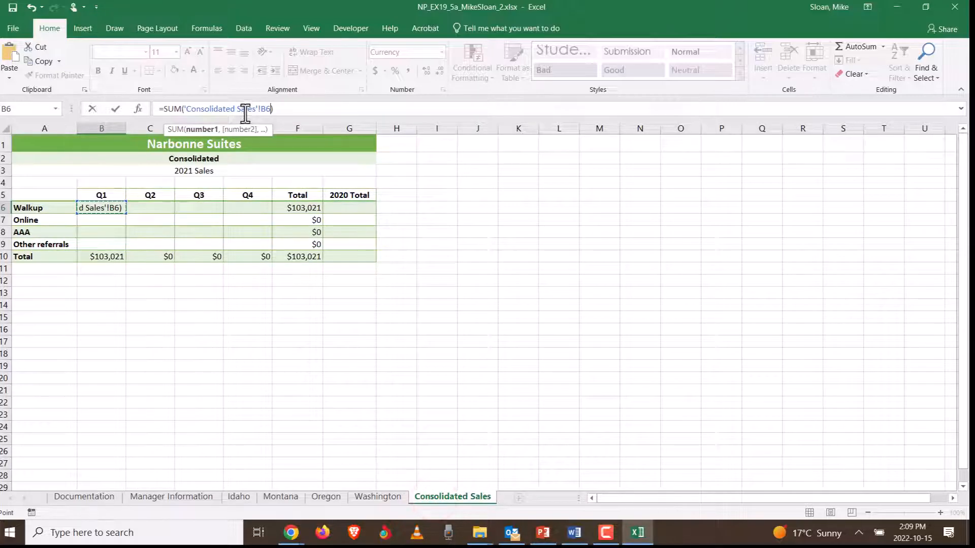
key(Return)
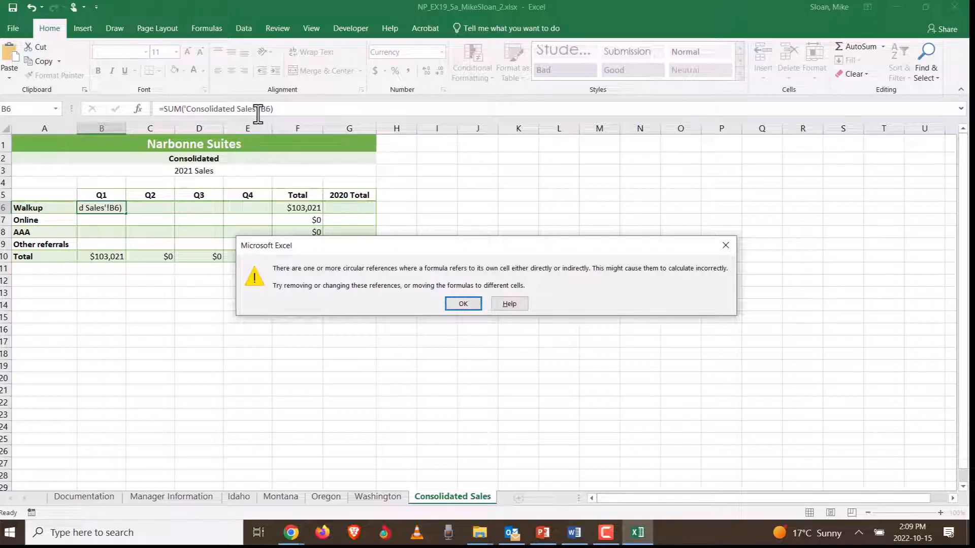
click(460, 304)
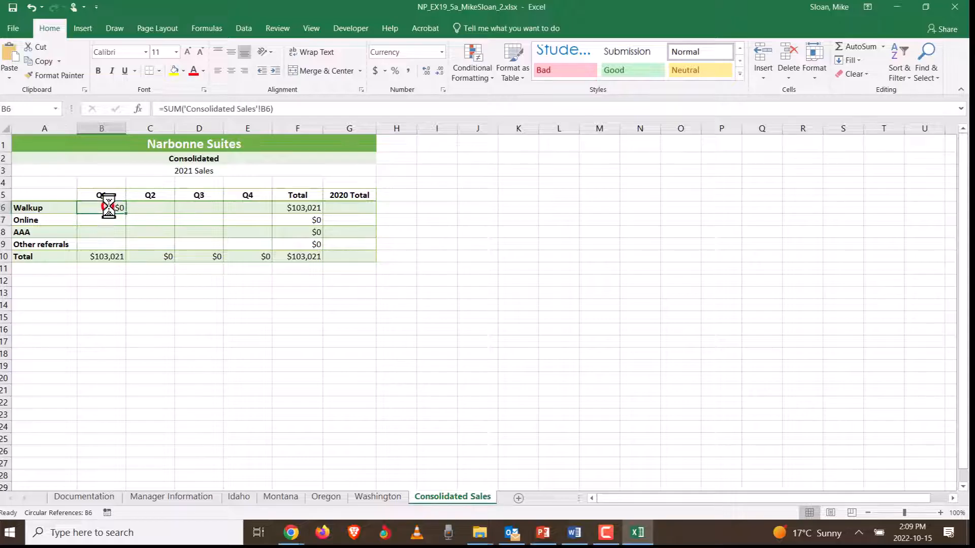
Clear cell B6 on Consolidated Sales and enter the 3-D formula =SUM(Idaho:Washington!B6)
key(Delete)
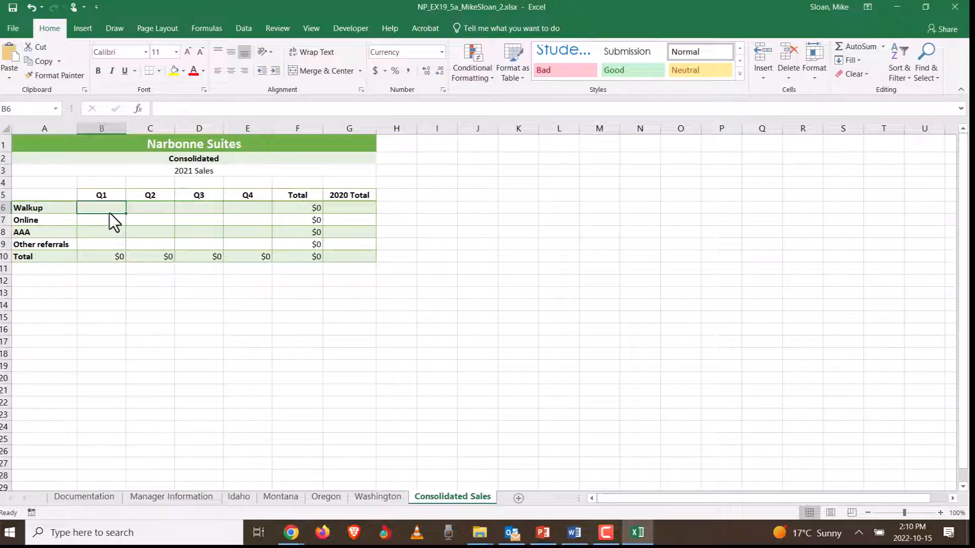
text(=sum()
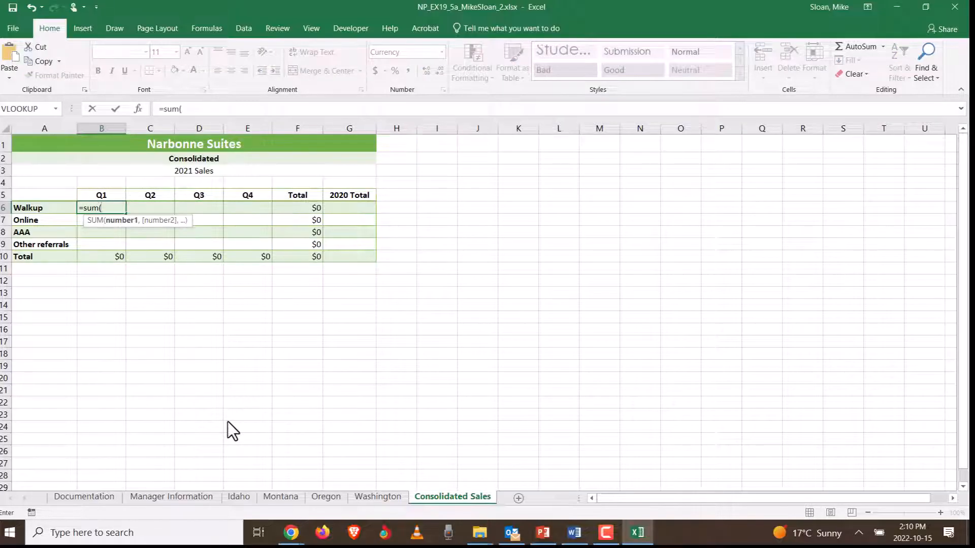
click(239, 501)
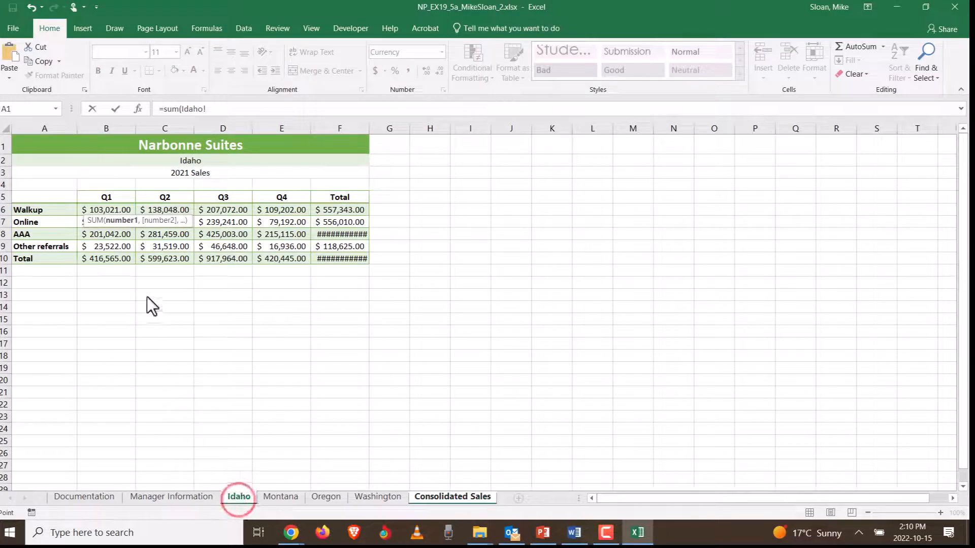
click(98, 209)
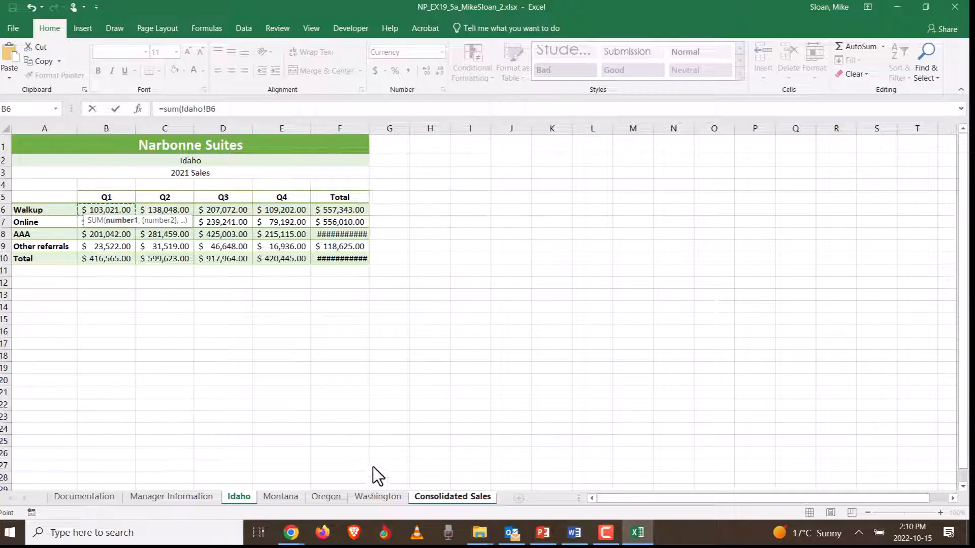
shift+click(372, 502)
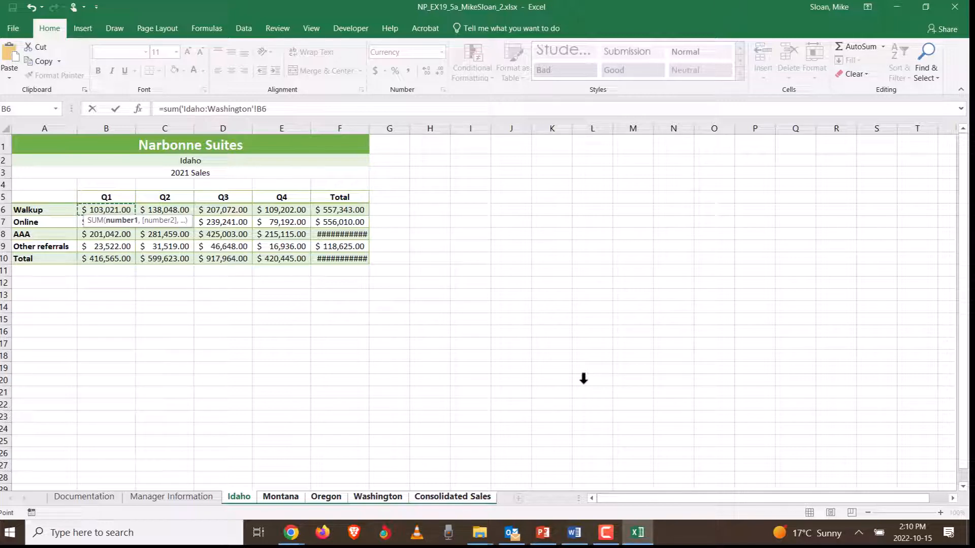
key(Return)
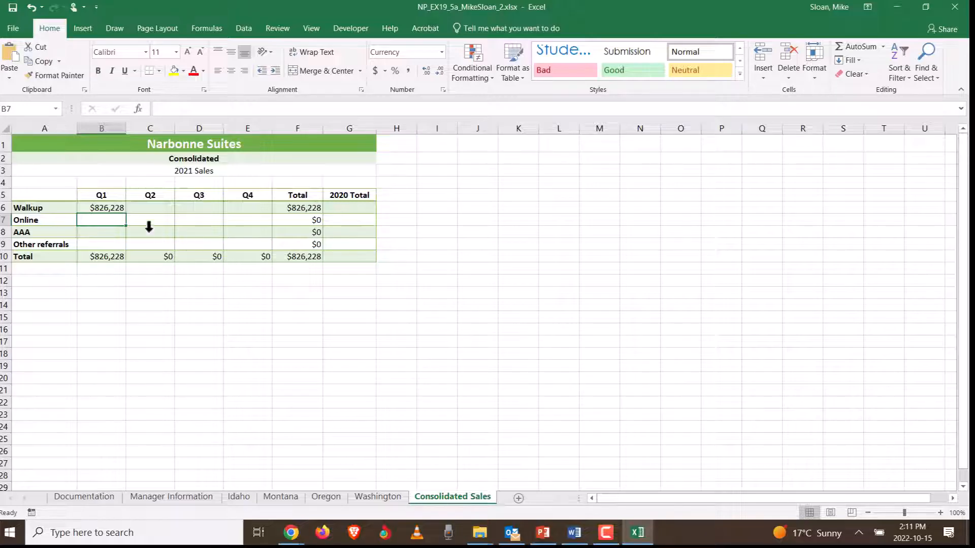
click(107, 207)
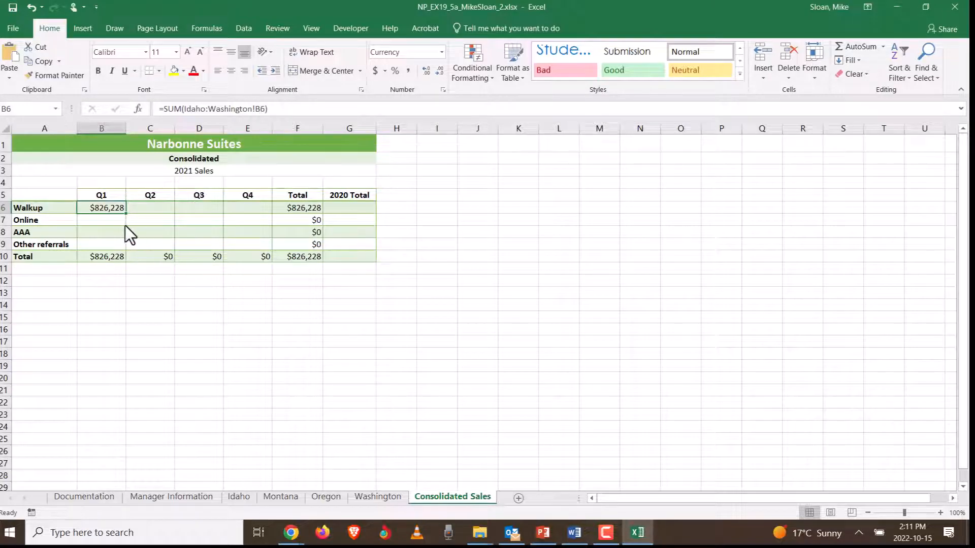
click(140, 209)
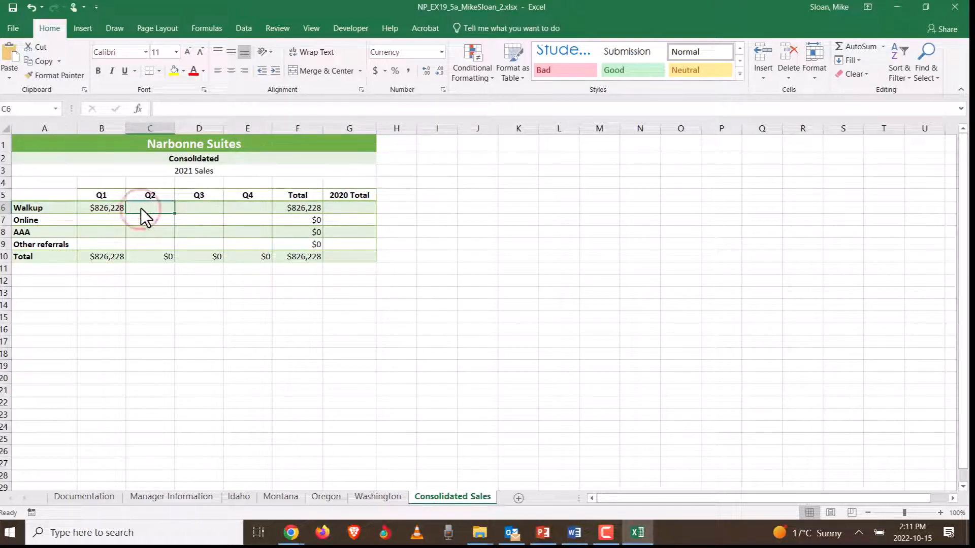
text(=sum)
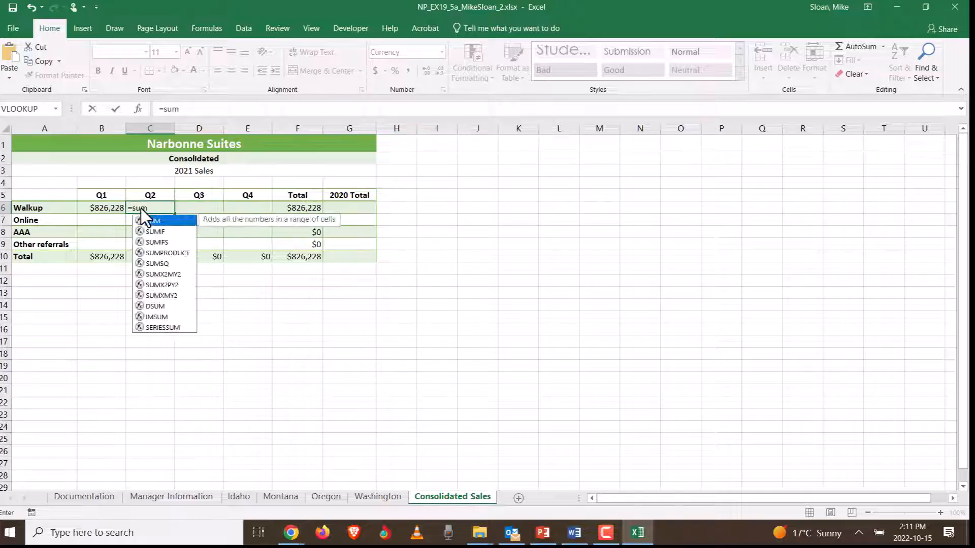
text(()
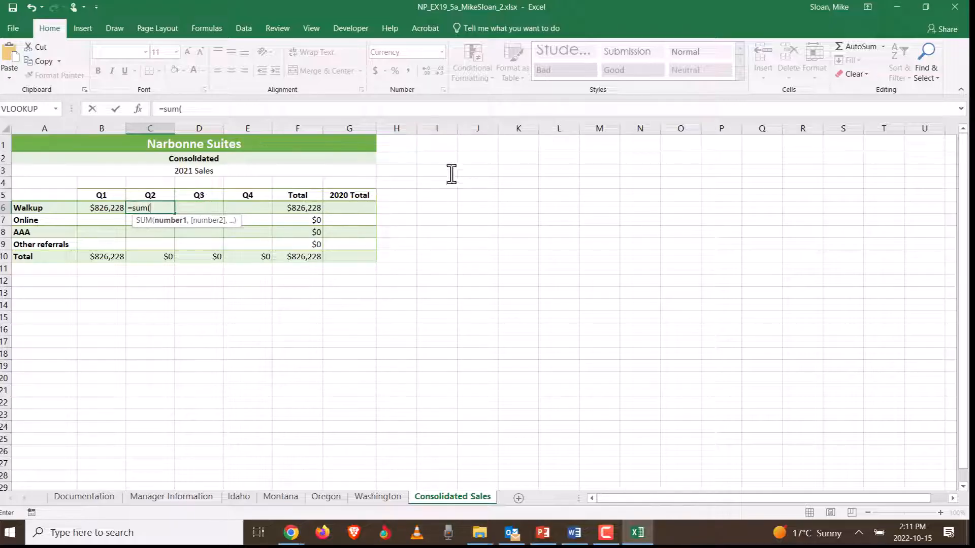
click(133, 107)
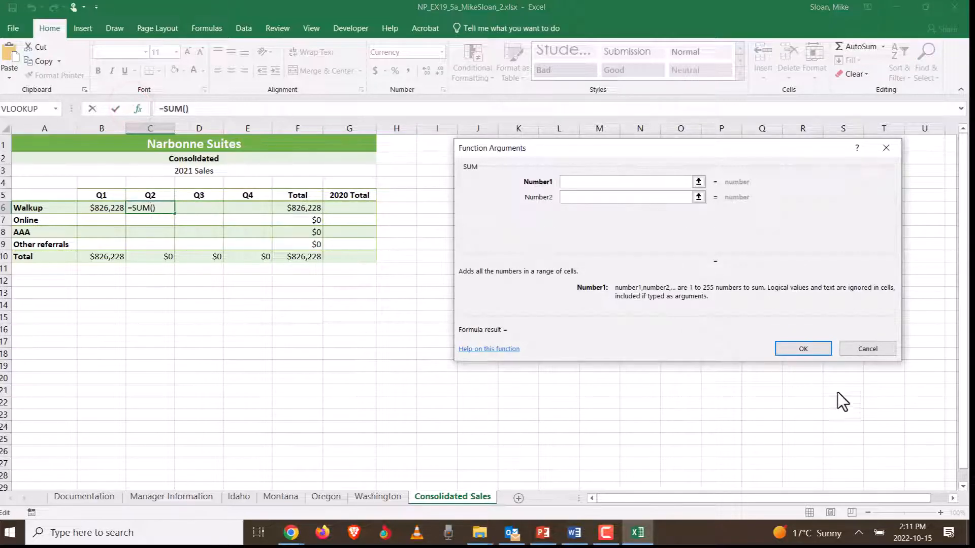
click(868, 349)
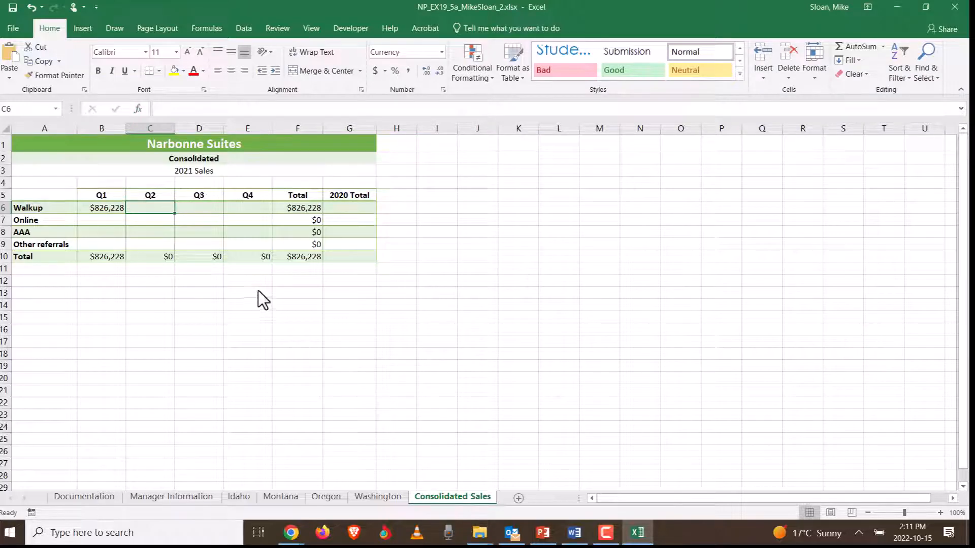
Enter the 3-D formula =SUM(Idaho:Washington!C6) in cell C6 of Consolidated Sales
text(=sum)
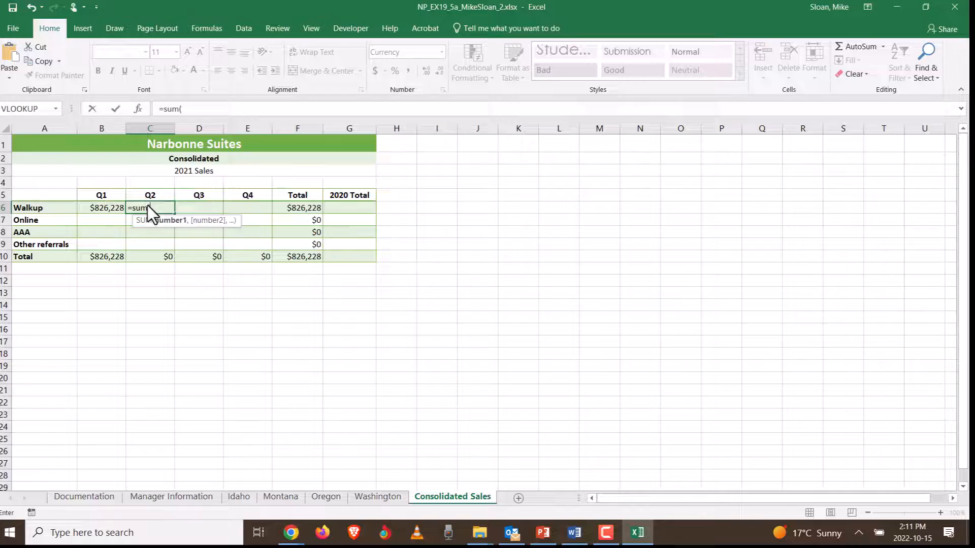
text(()
click(239, 496)
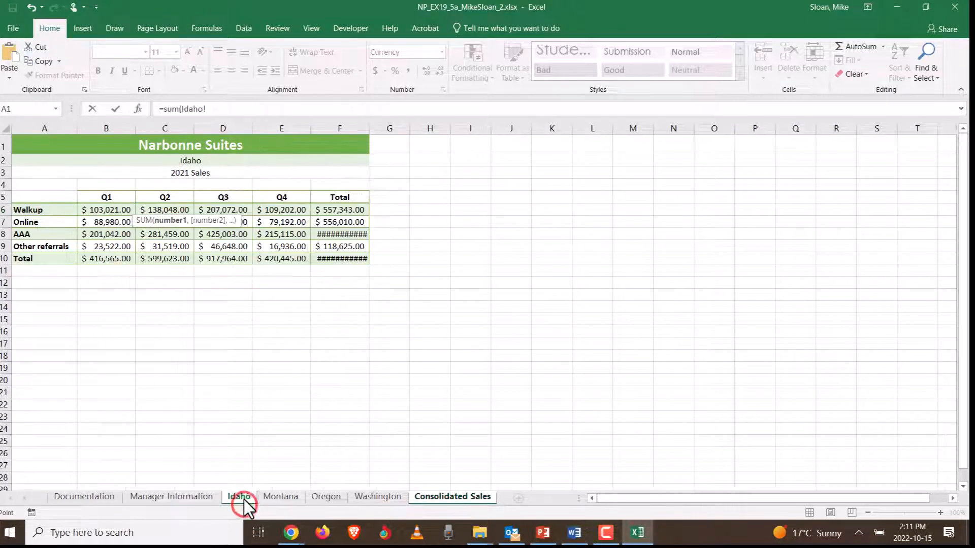
click(190, 211)
shift+click(371, 500)
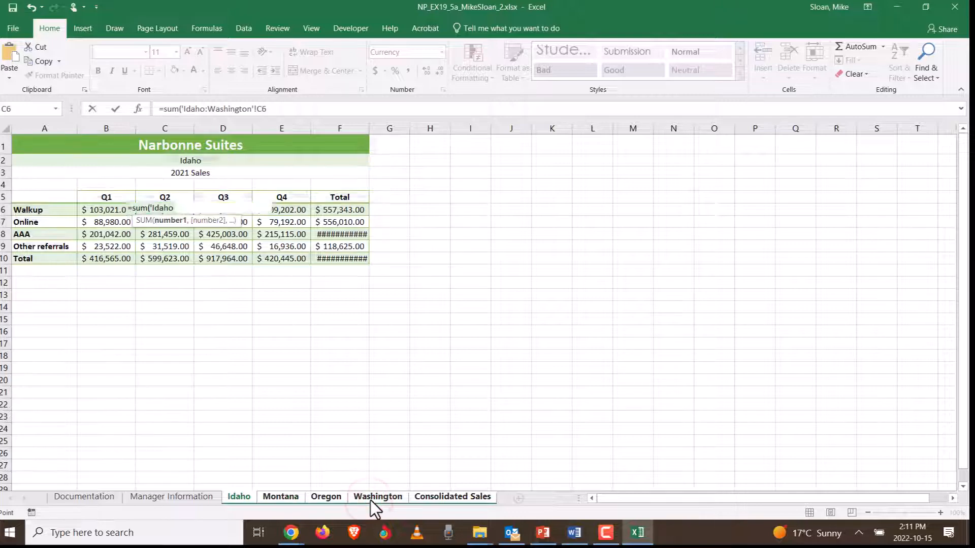
key(Return)
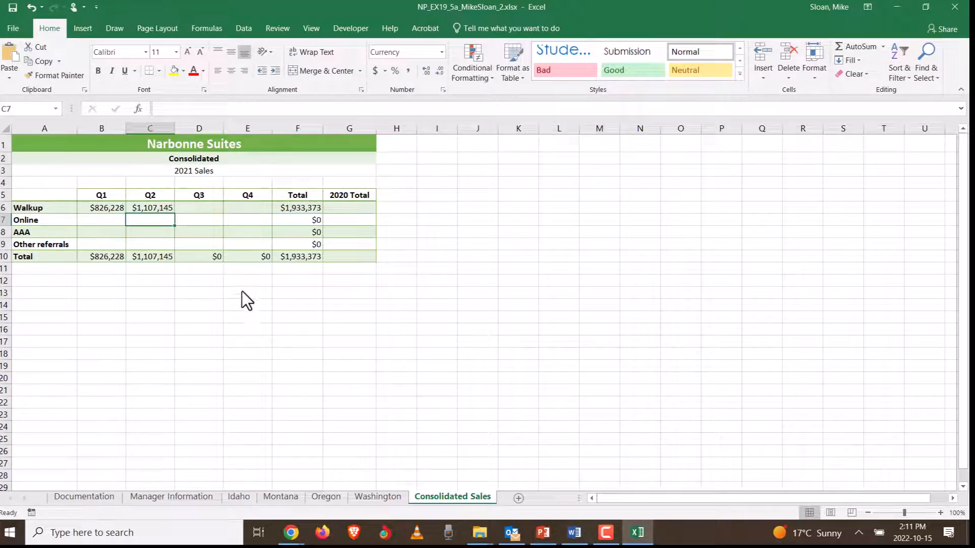
Fill the 3-D SUM formula from B6 through the range B6:E9 on Consolidated Sales without formatting
click(105, 209)
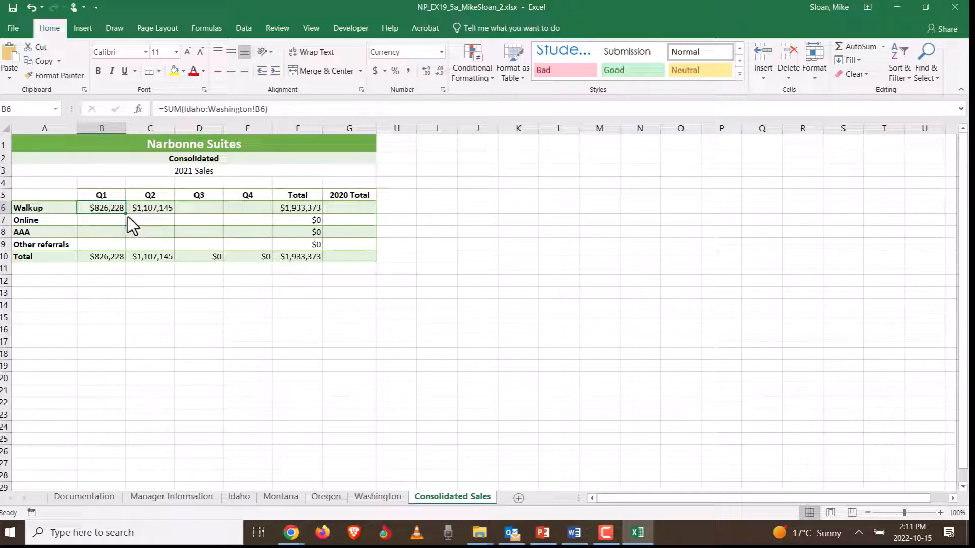
drag(126, 214, 272, 252)
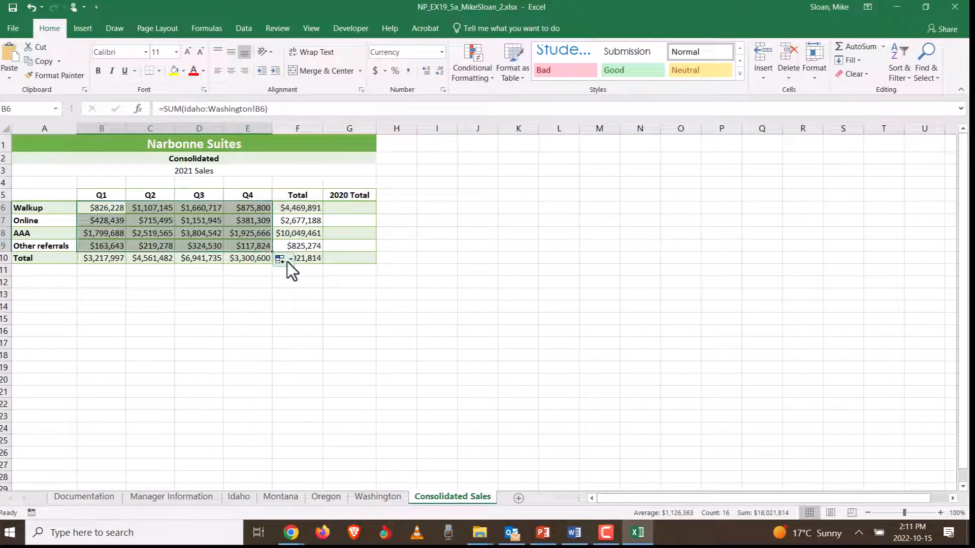
click(288, 260)
click(193, 304)
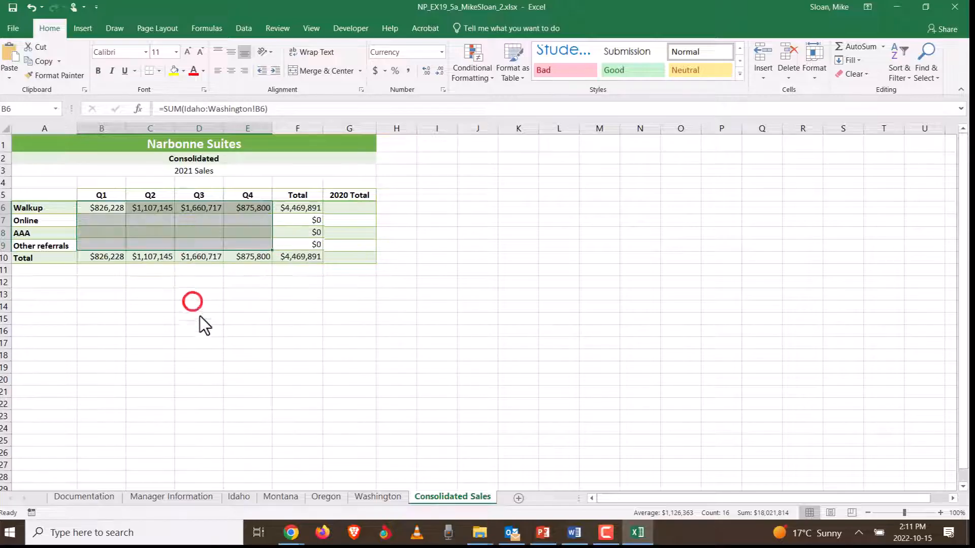
click(232, 357)
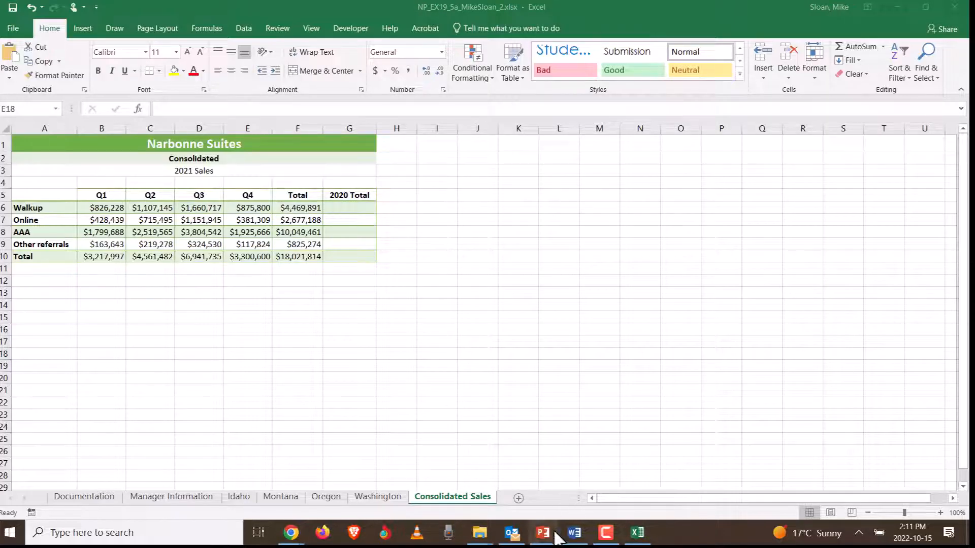
Switch to the Word instructions and highlight step 10d about copying the B6 formula to B7:B9
click(574, 532)
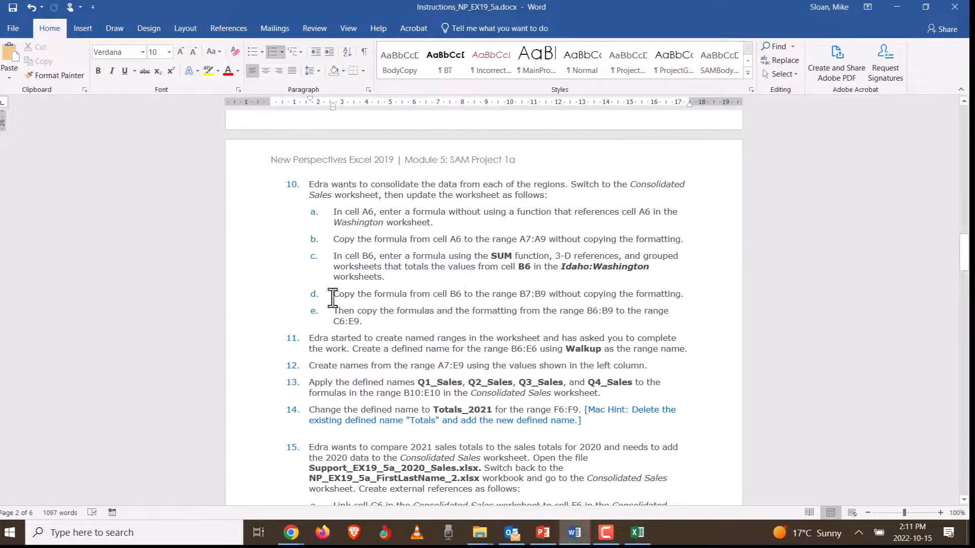
drag(335, 295, 708, 293)
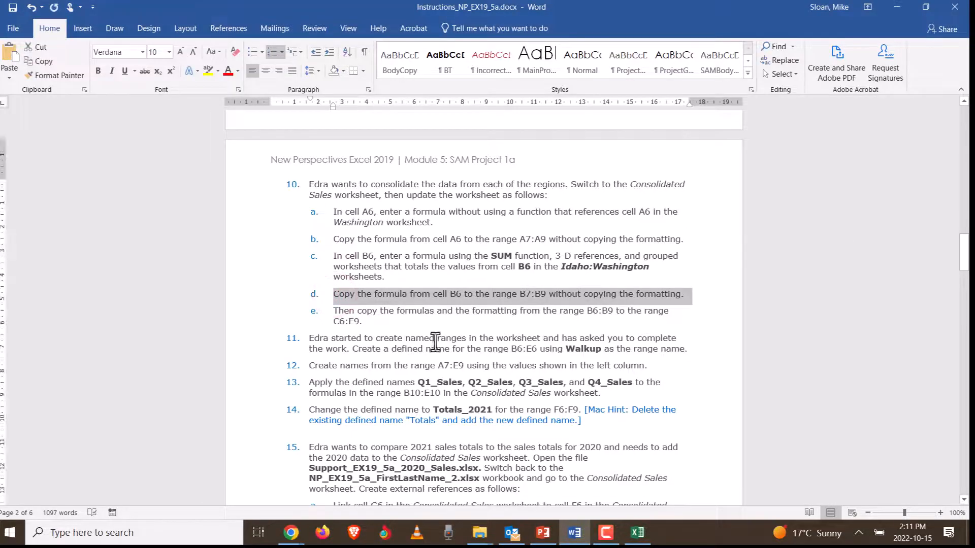
Return to the Consolidated Sales worksheet in Excel and undo the fill of the B6 formula across B6:E9
click(382, 319)
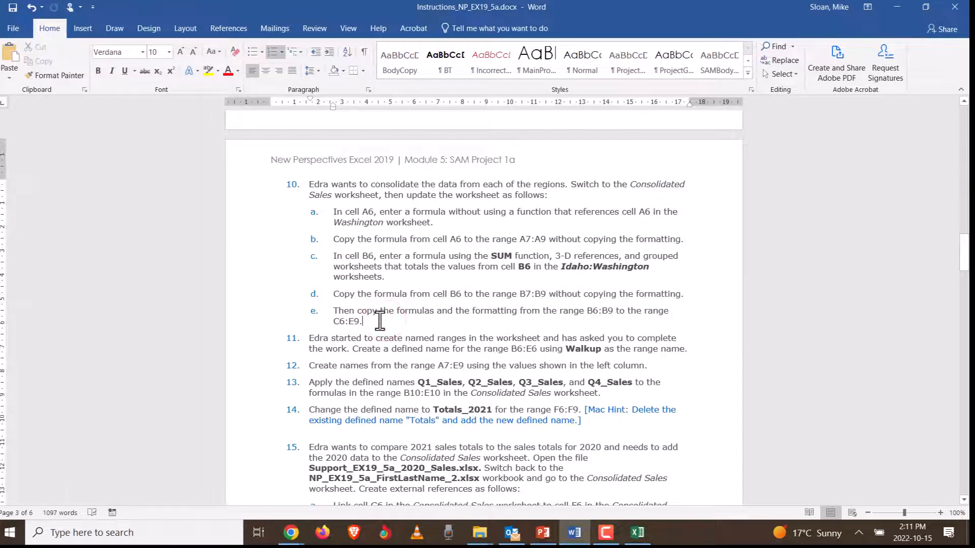
key(alt+Tab)
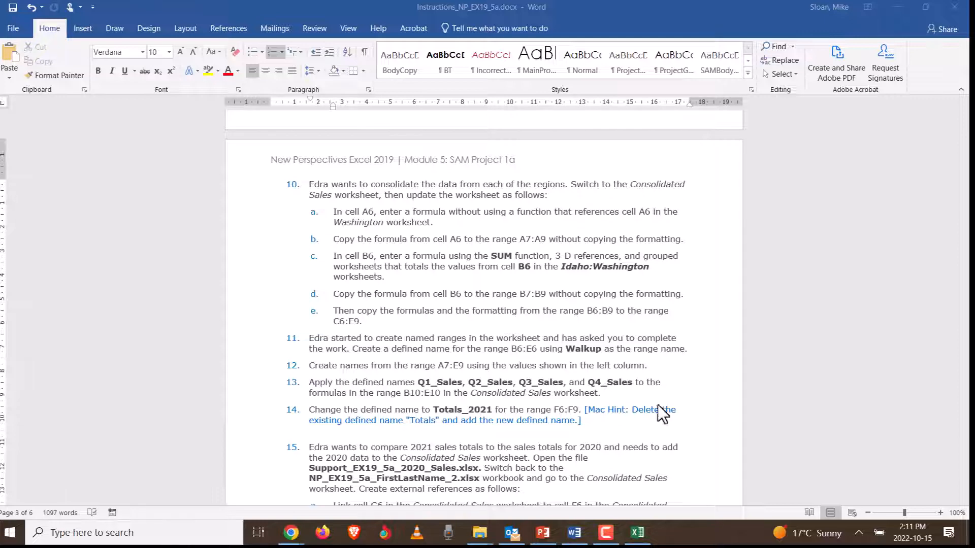
click(648, 539)
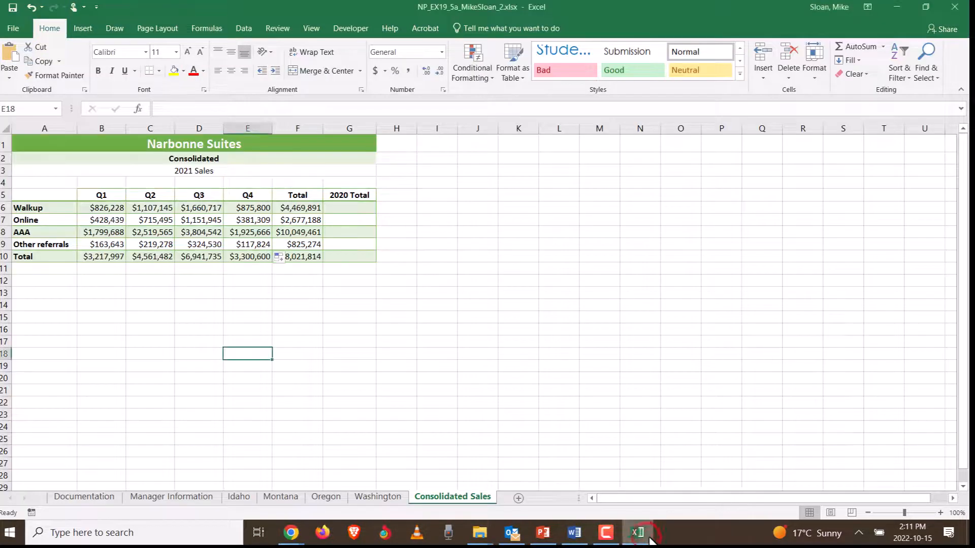
click(85, 206)
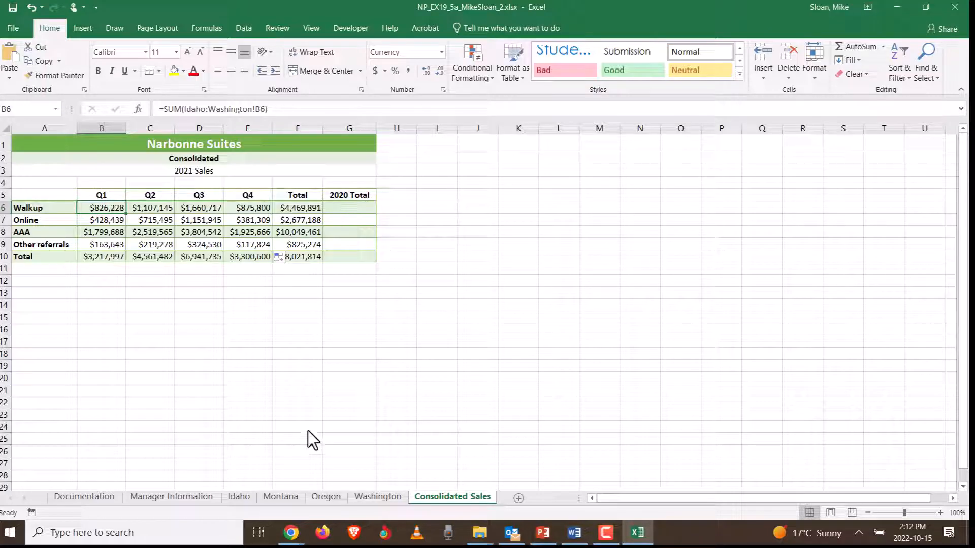
key(ctrl+z)
key(ctrl+z)
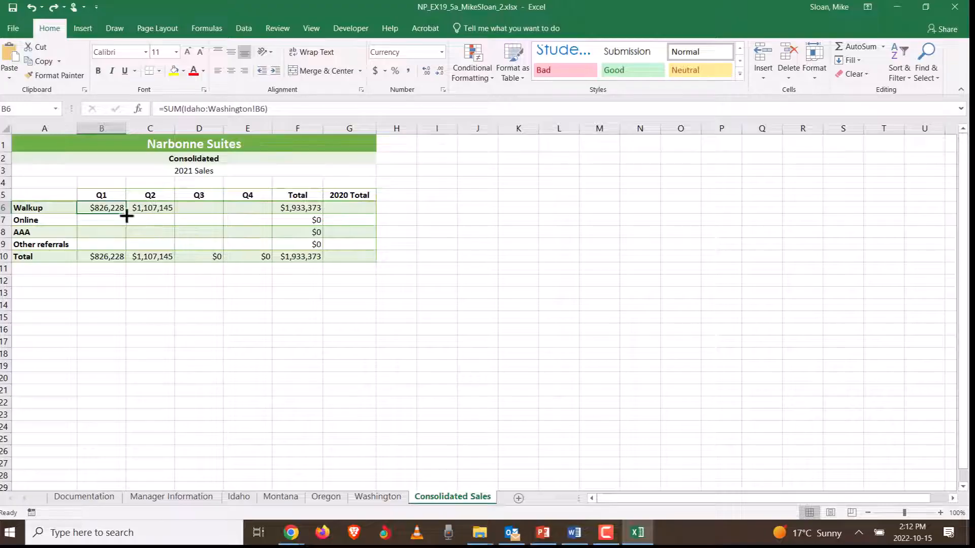
Fill the 3-D SUM formula from B6 across the Walkup row to E6 without formatting
drag(126, 217, 270, 220)
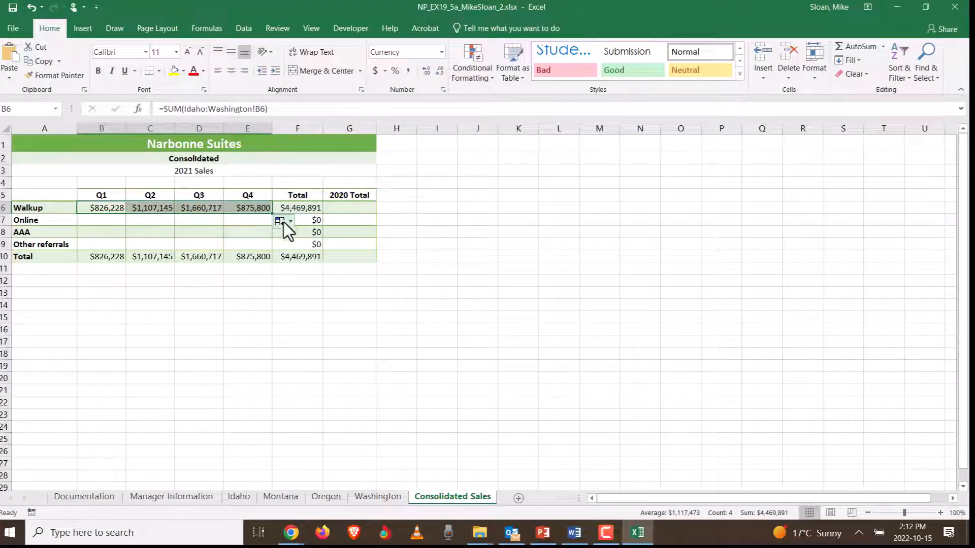
click(286, 222)
click(192, 267)
Fill the formulas in B6:E6 down through row 9 without formatting
drag(273, 215, 268, 246)
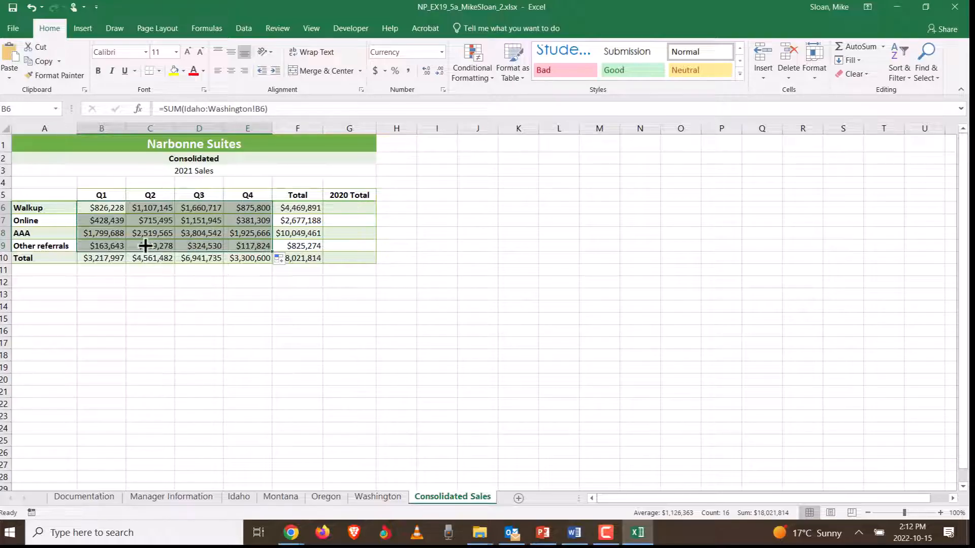
click(295, 259)
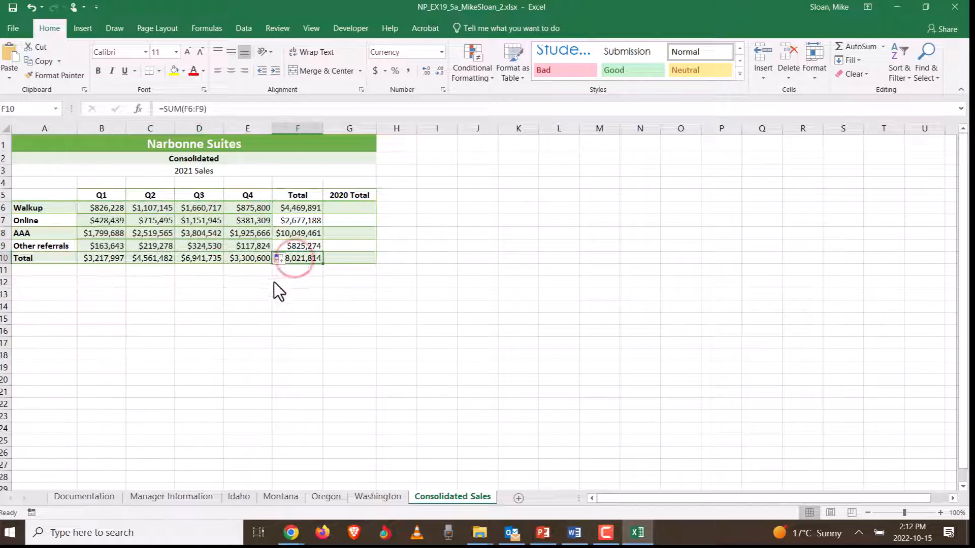
click(280, 258)
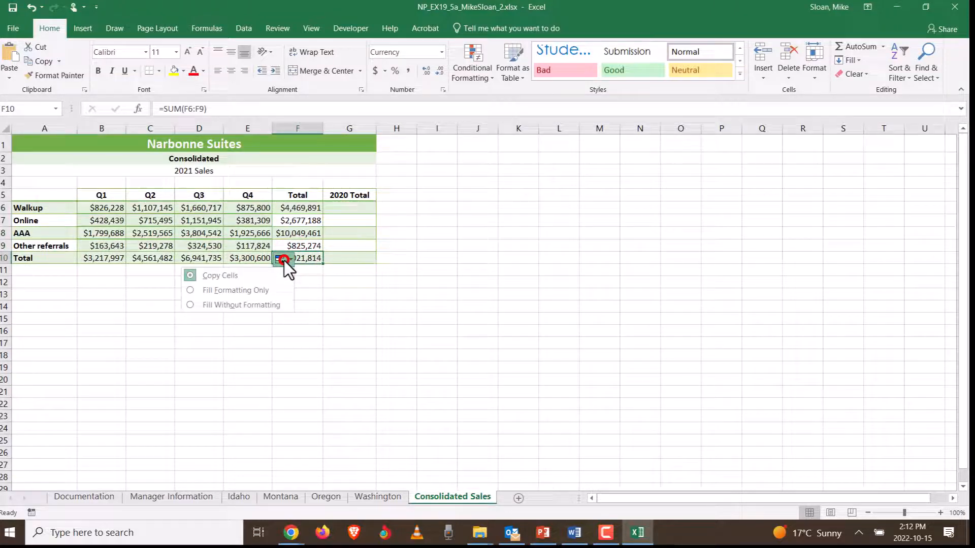
click(191, 307)
click(240, 396)
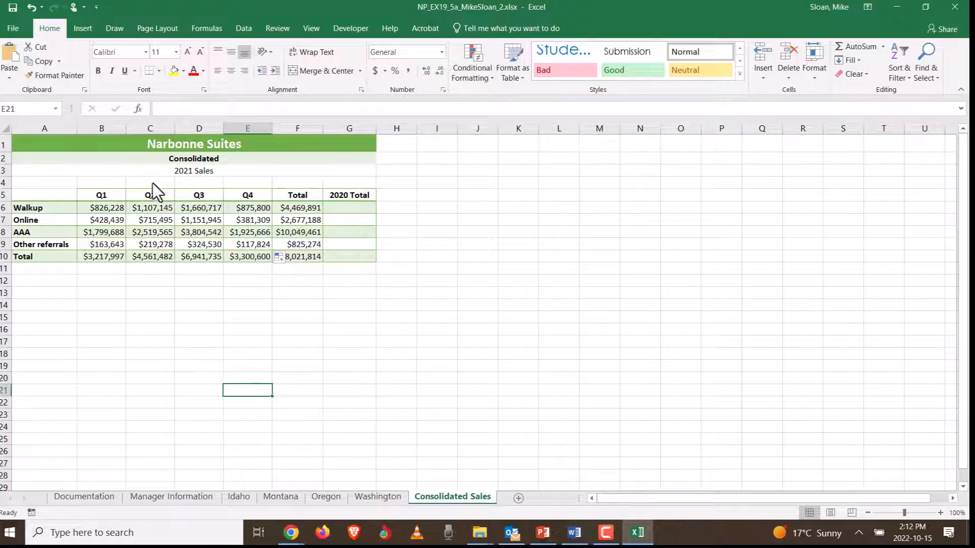
Examine the quarterly values and formulas in the Walkup, Online and AAA rows of Consolidated Sales
drag(90, 227, 260, 233)
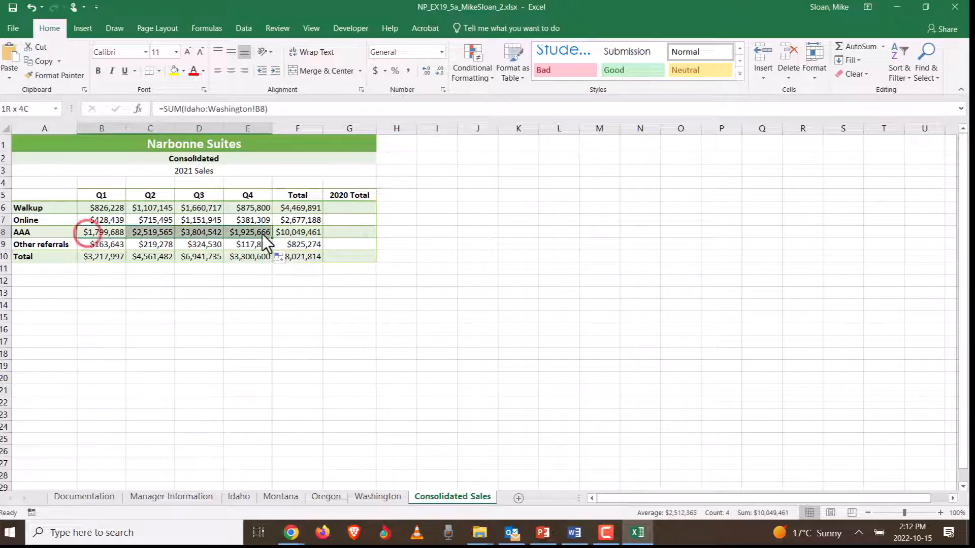
click(105, 208)
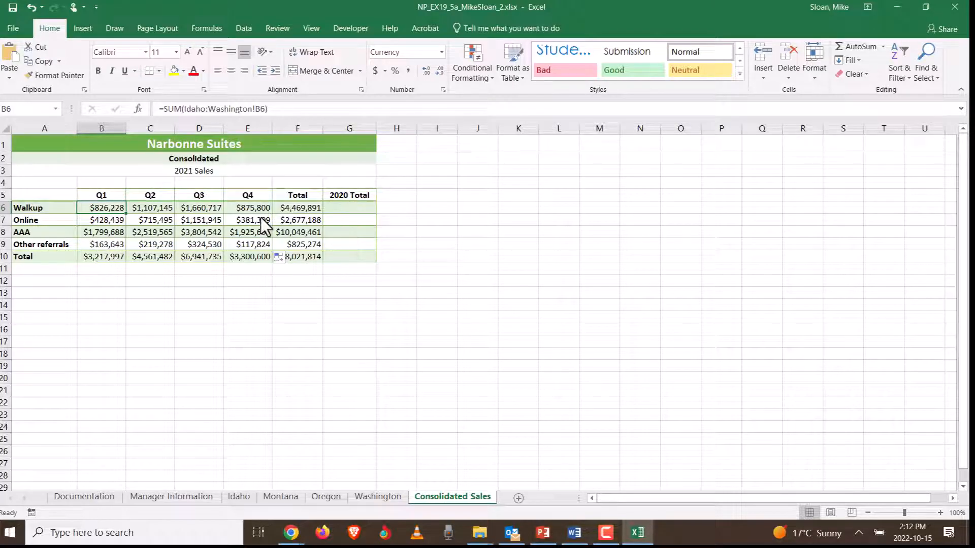
click(296, 221)
drag(89, 240, 240, 241)
drag(102, 219, 257, 219)
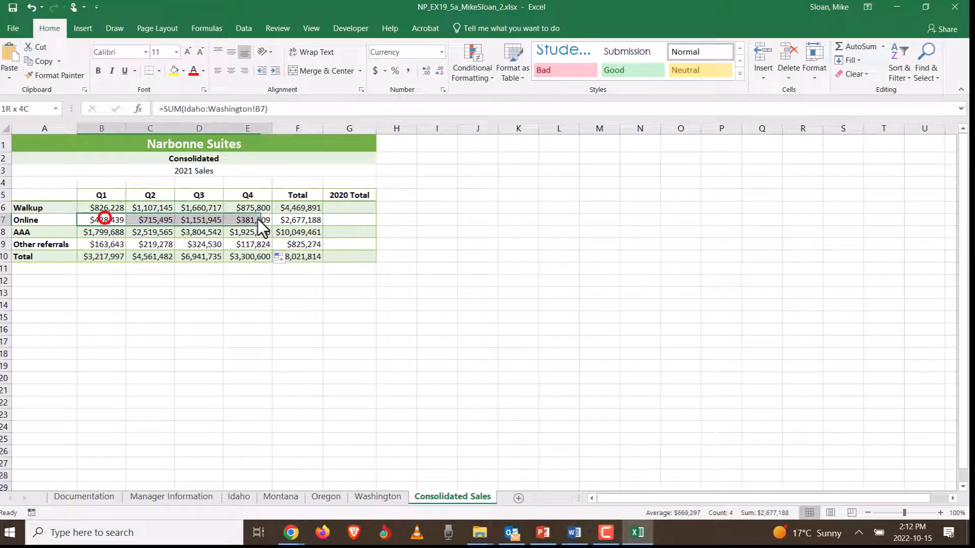
click(296, 230)
drag(104, 233, 254, 233)
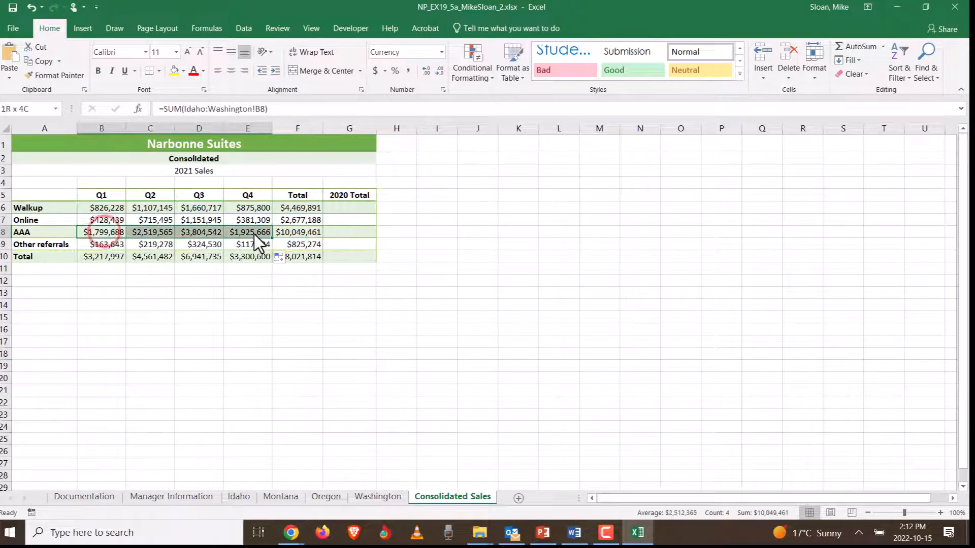
click(254, 333)
Switch to the Word instructions and review steps 10 to 14 on consolidation and defined names for the Consolidated Sales worksheet
key(alt+Tab)
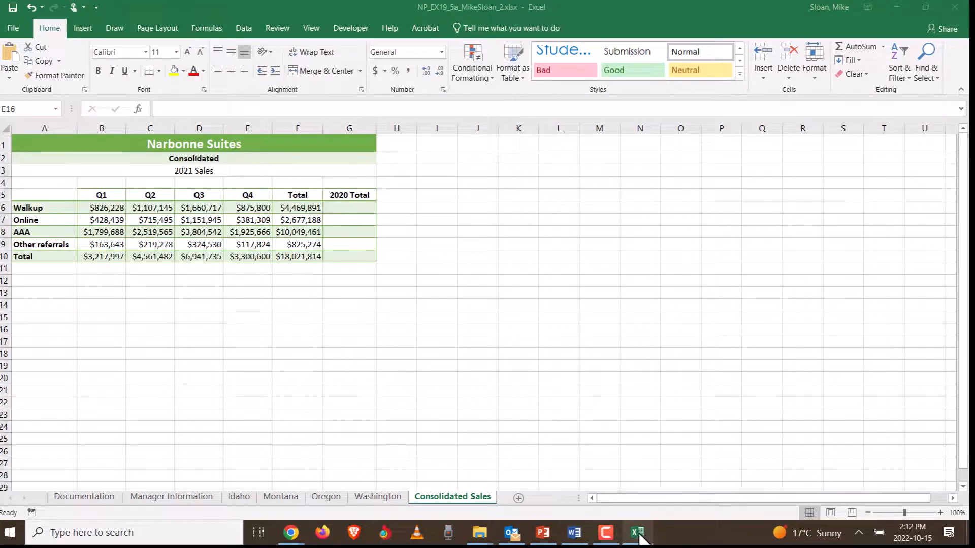
click(575, 532)
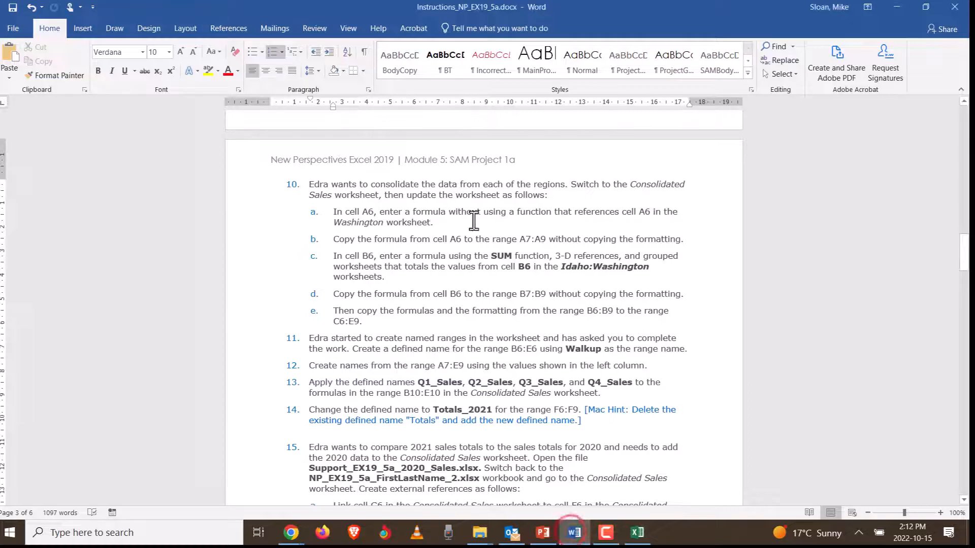
scroll(436, 270, down, 3)
click(370, 234)
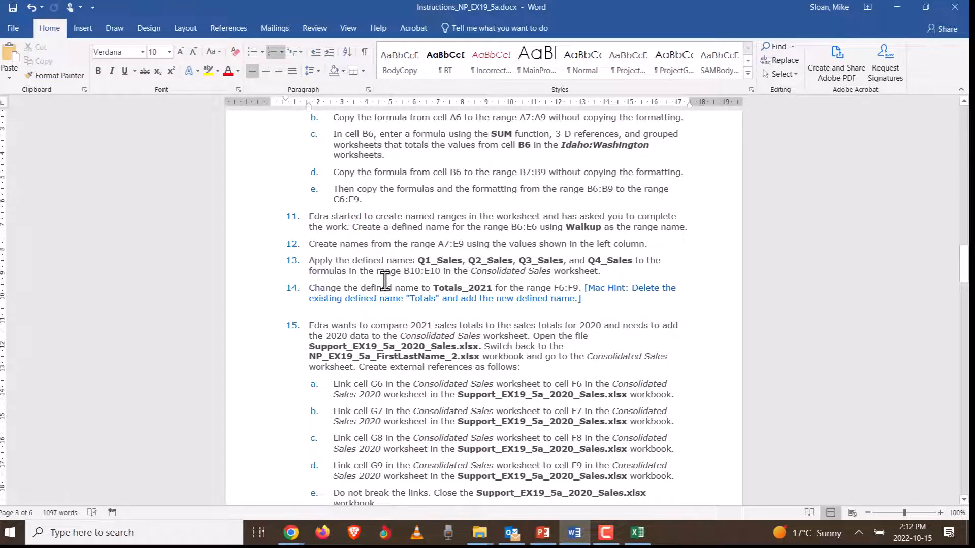
scroll(385, 280, up, 2)
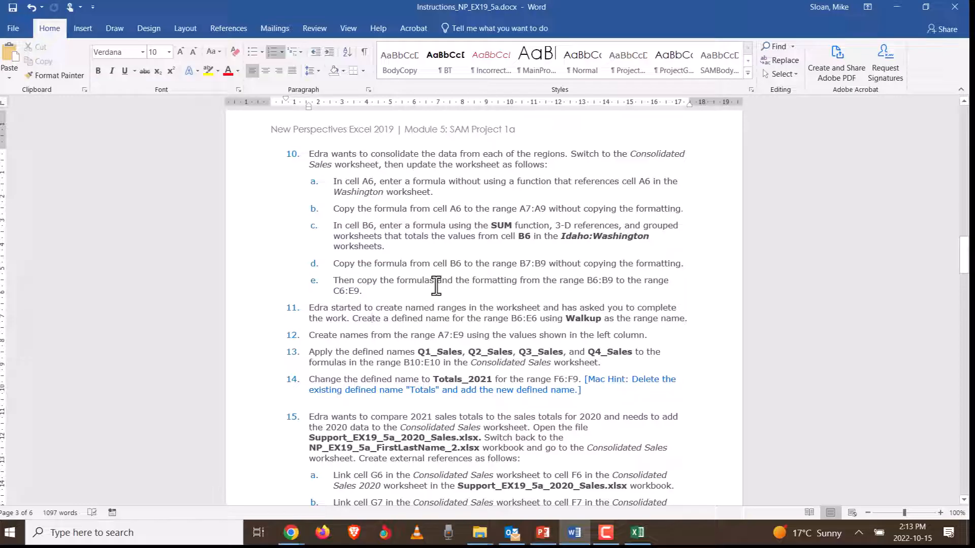
click(487, 307)
scroll(494, 315, down, 1)
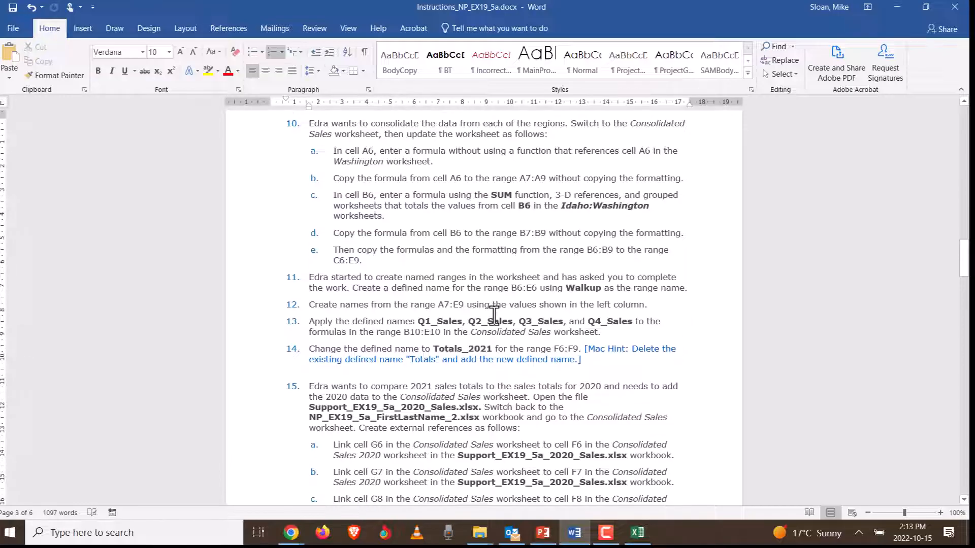
scroll(494, 315, up, 2)
drag(632, 184, 332, 197)
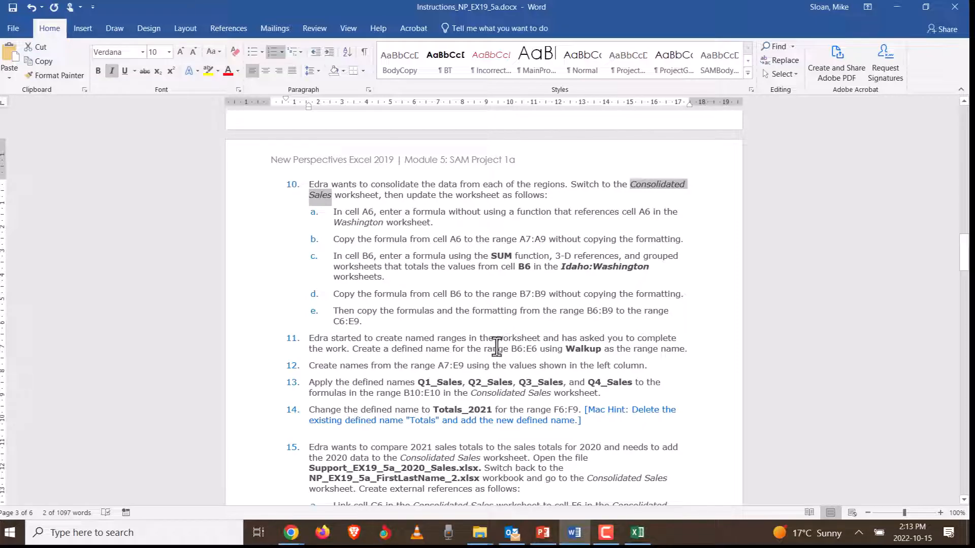
key(alt+Tab)
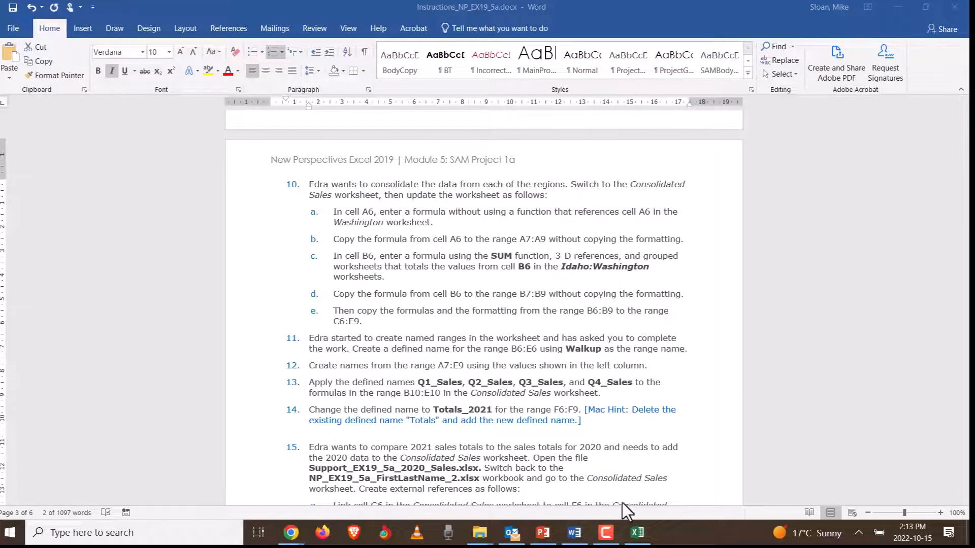
click(640, 534)
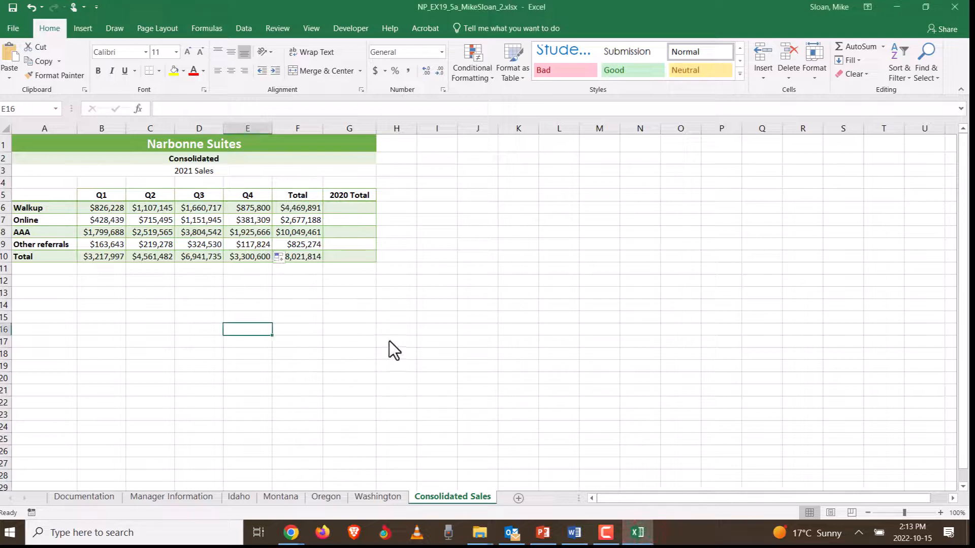
key(alt+Tab)
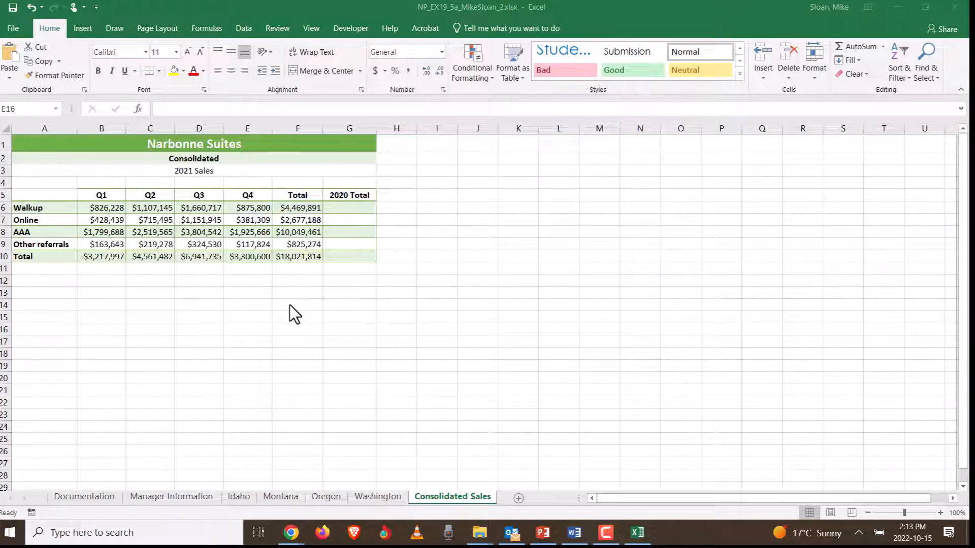
key(alt+Tab)
click(583, 532)
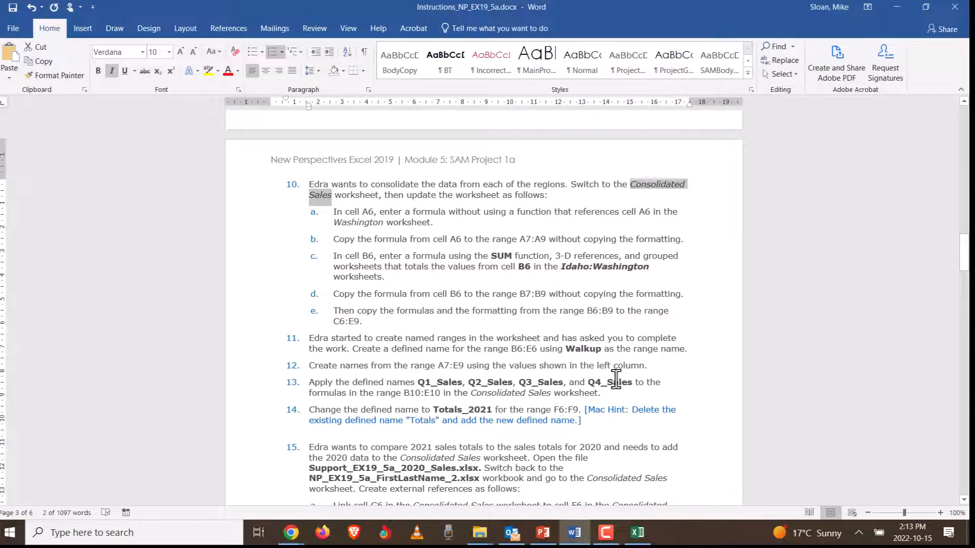
key(alt+Tab)
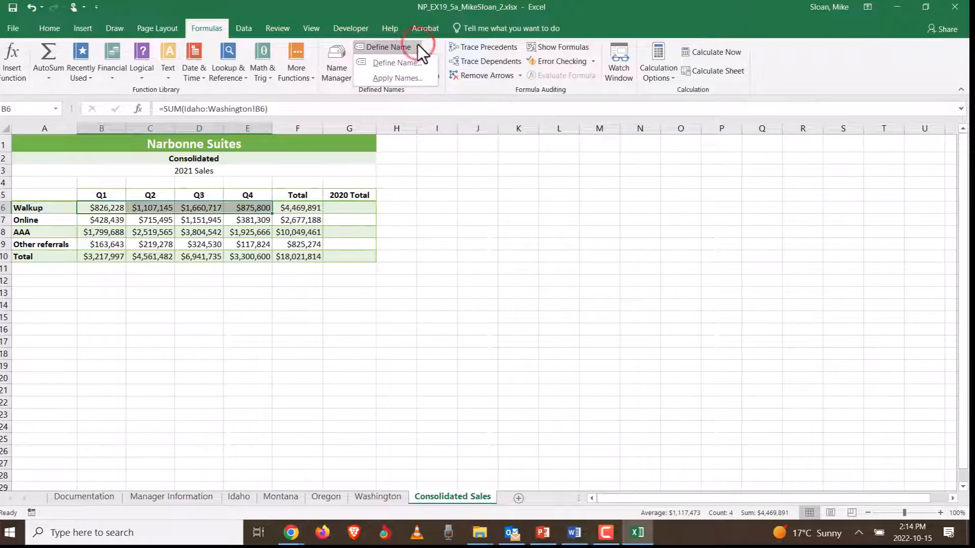
click(412, 63)
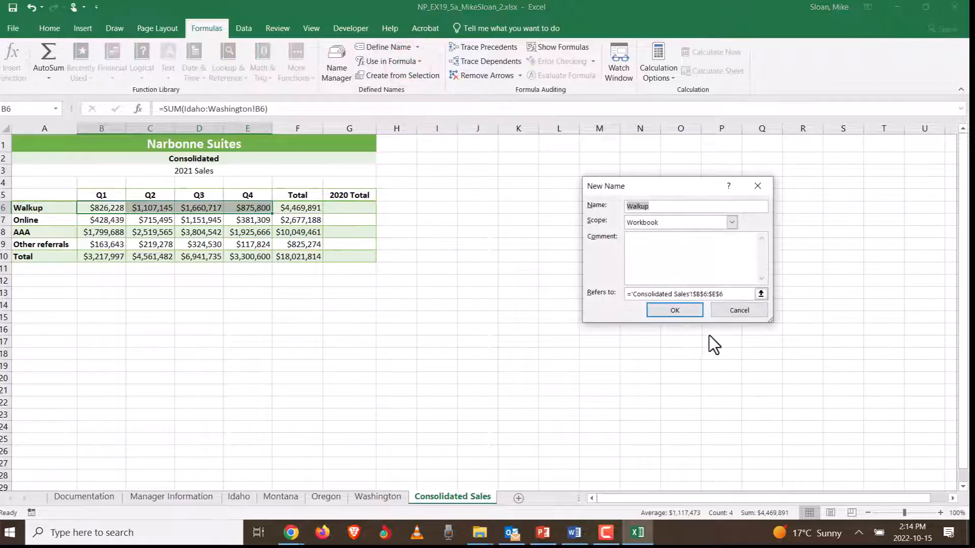
click(735, 308)
click(447, 340)
click(407, 47)
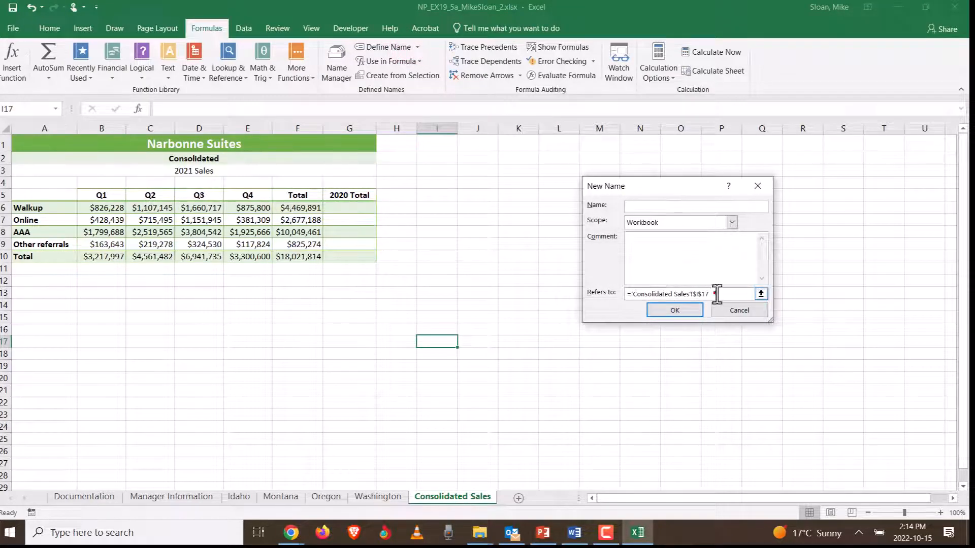
drag(715, 293, 573, 300)
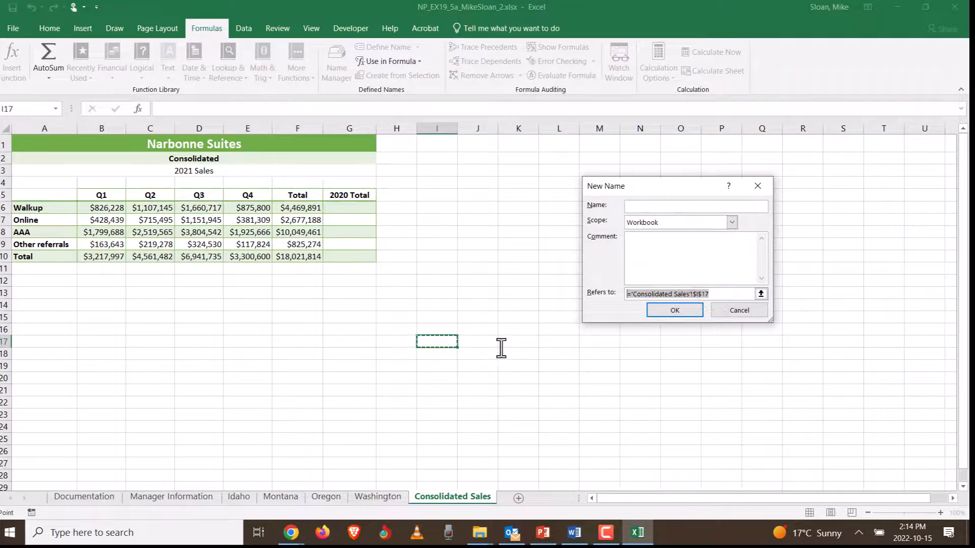
drag(101, 208, 268, 208)
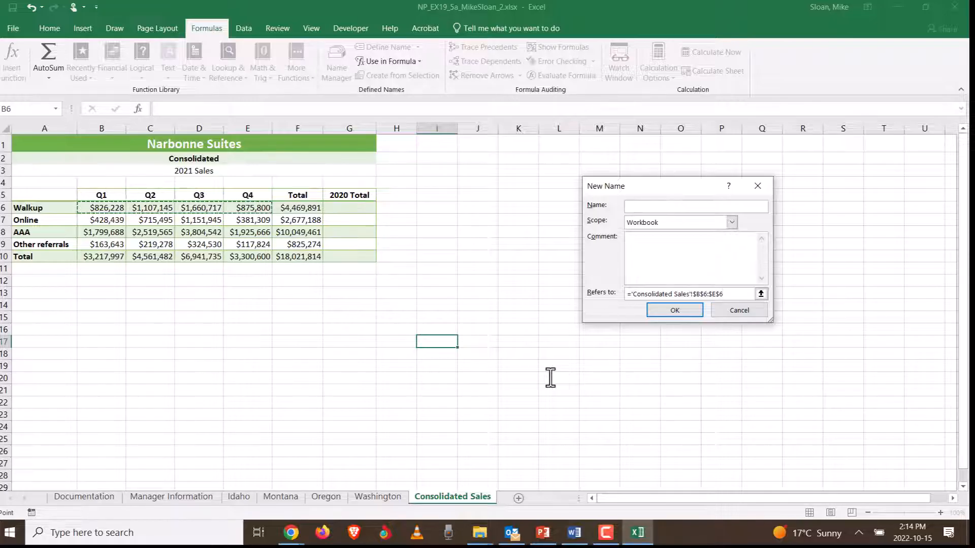
click(728, 314)
Define the name Walkup with workbook scope for the range B6:E6, checking the Word instructions before confirming
drag(107, 208, 239, 208)
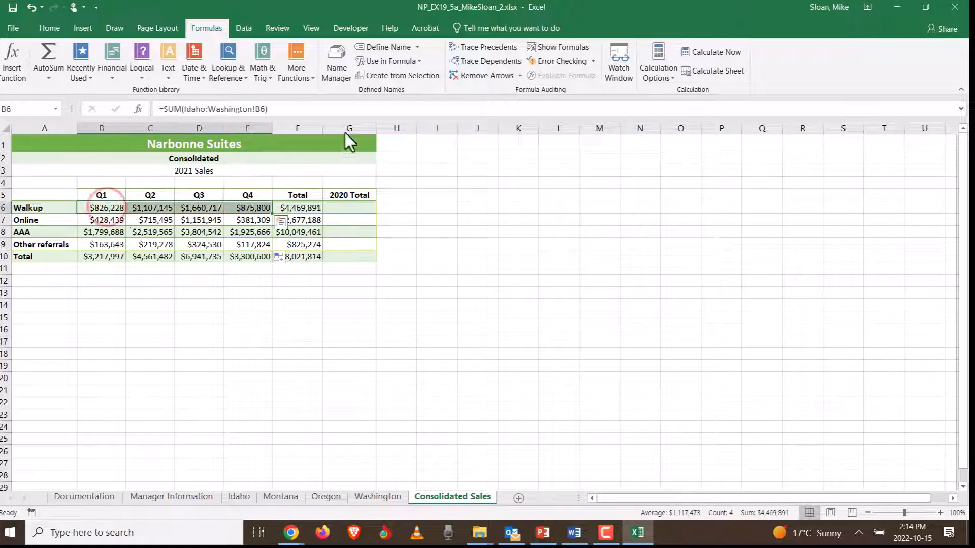
click(412, 45)
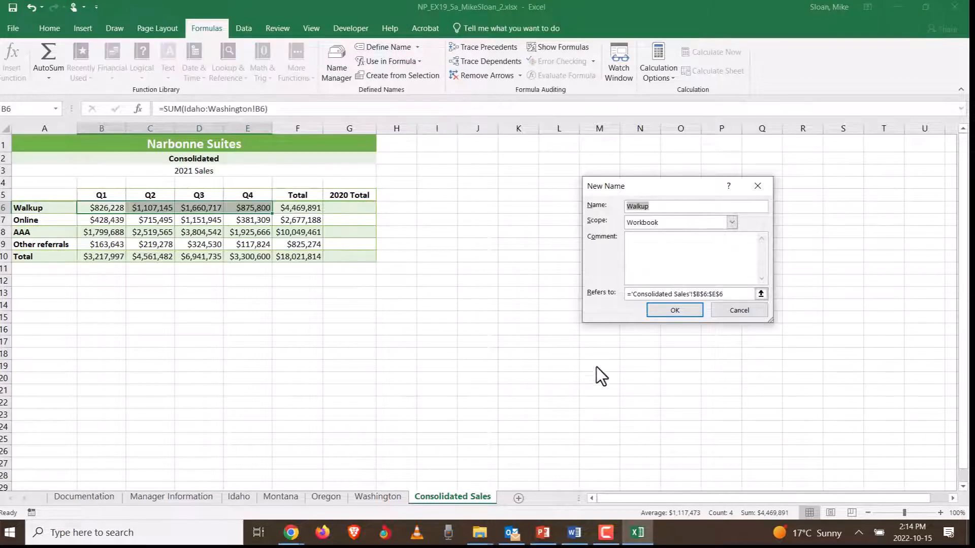
click(574, 532)
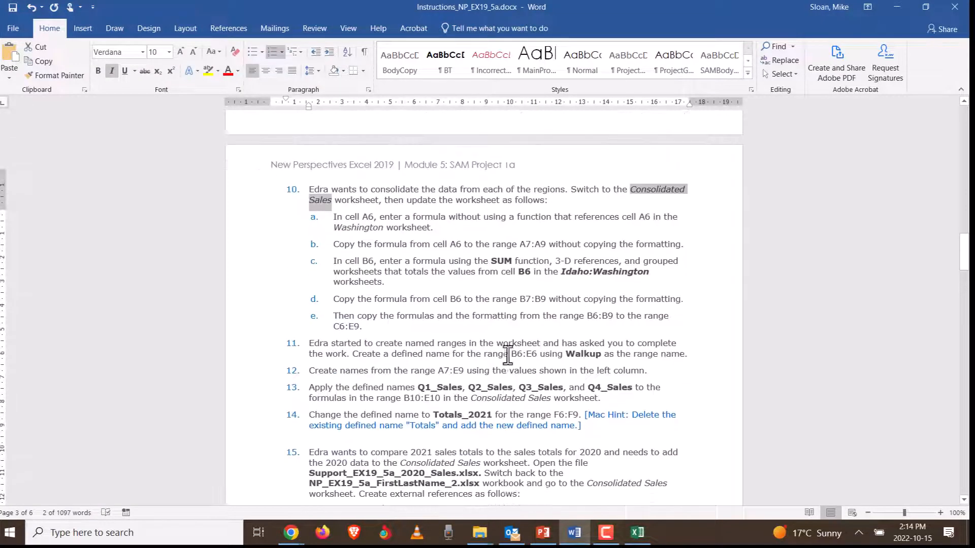
scroll(508, 355, down, 3)
key(alt+Tab)
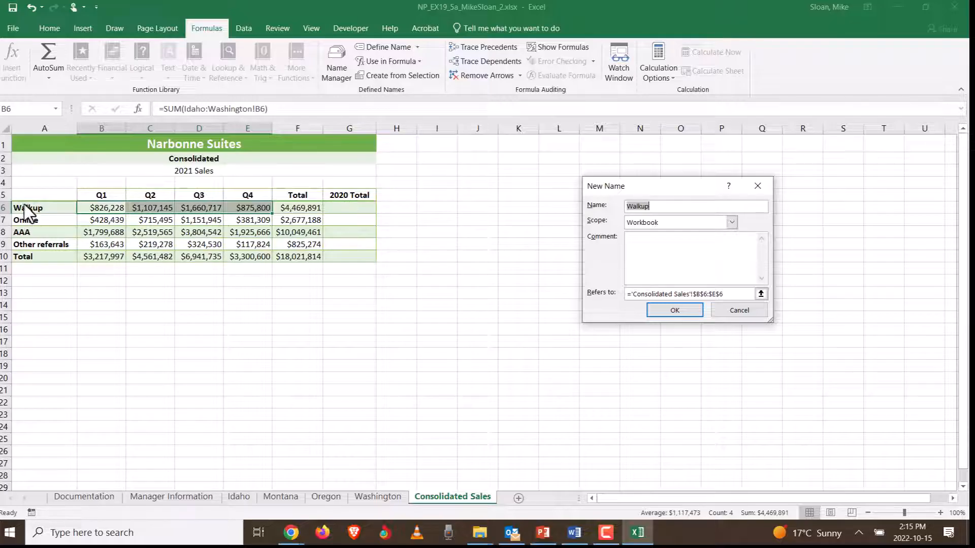
click(660, 312)
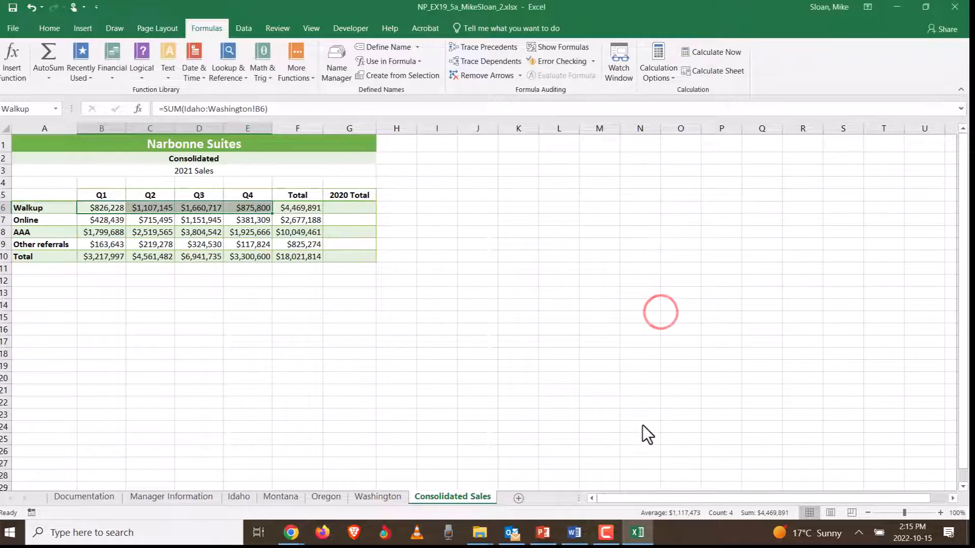
Check the cell range assigned to the Walkup name in the Name Manager and close it
click(342, 70)
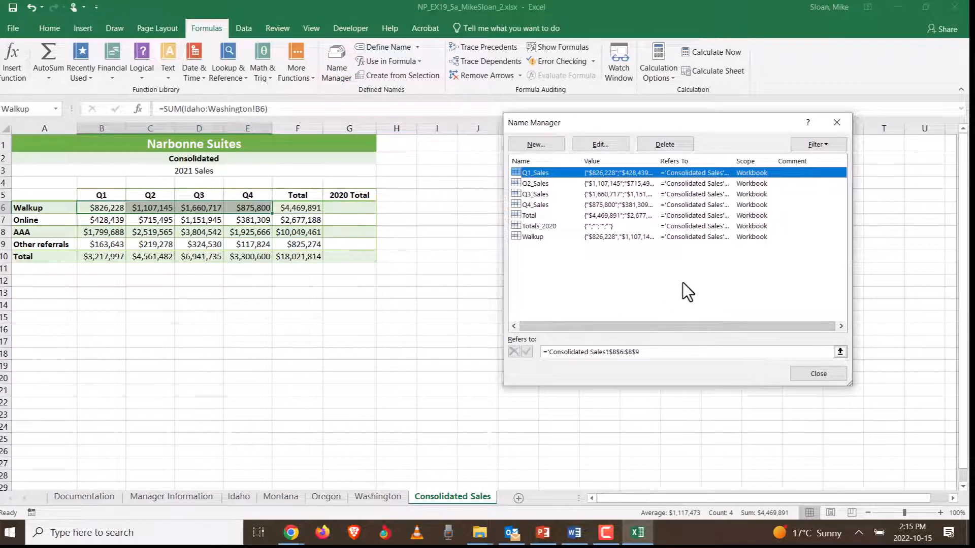
click(539, 237)
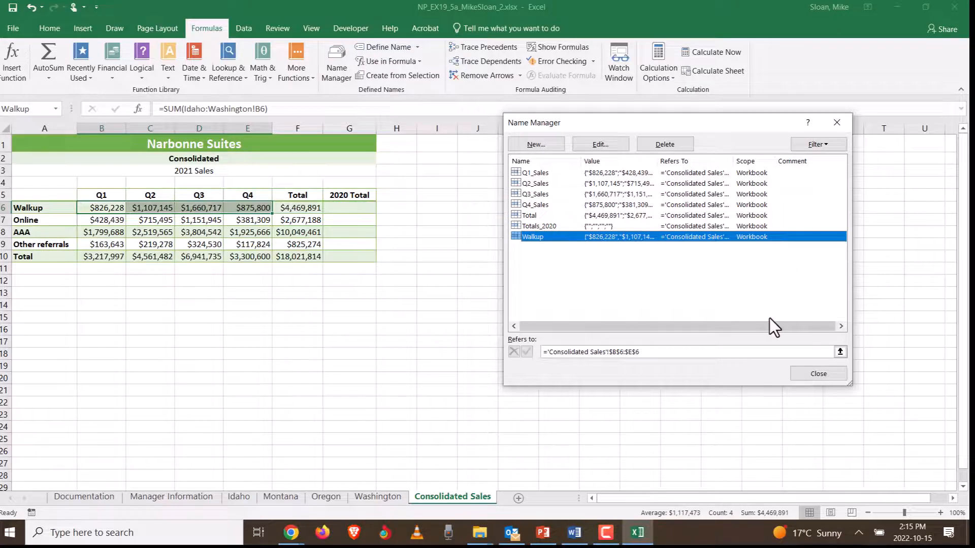
click(836, 123)
Create names from the range A7:E9 using the values in the left column, following step 12 of the Word instructions
key(alt+Tab)
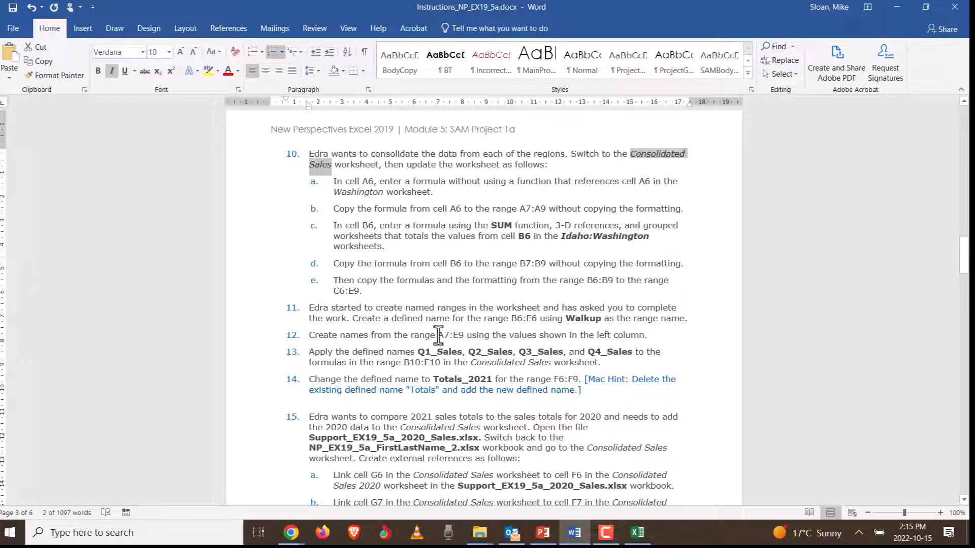
drag(444, 335, 642, 341)
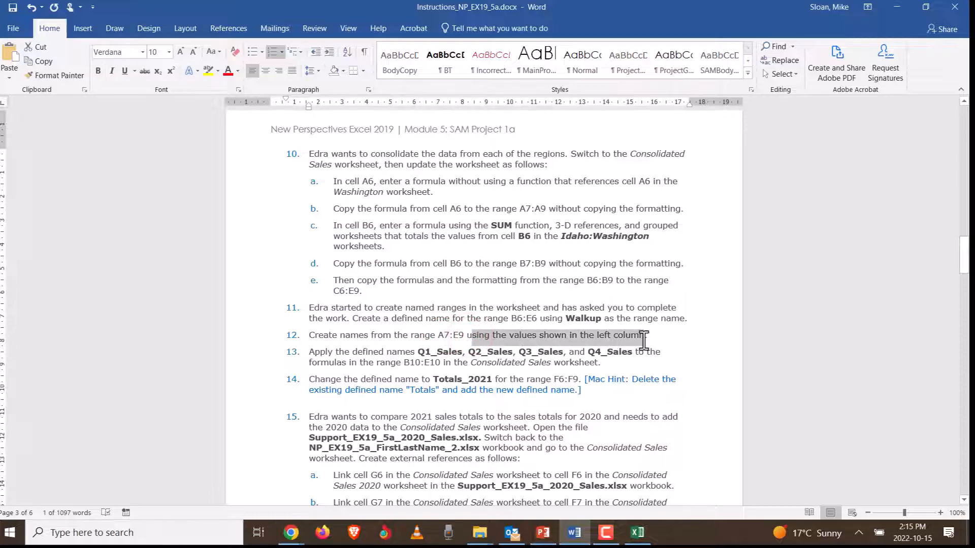
key(alt+Tab)
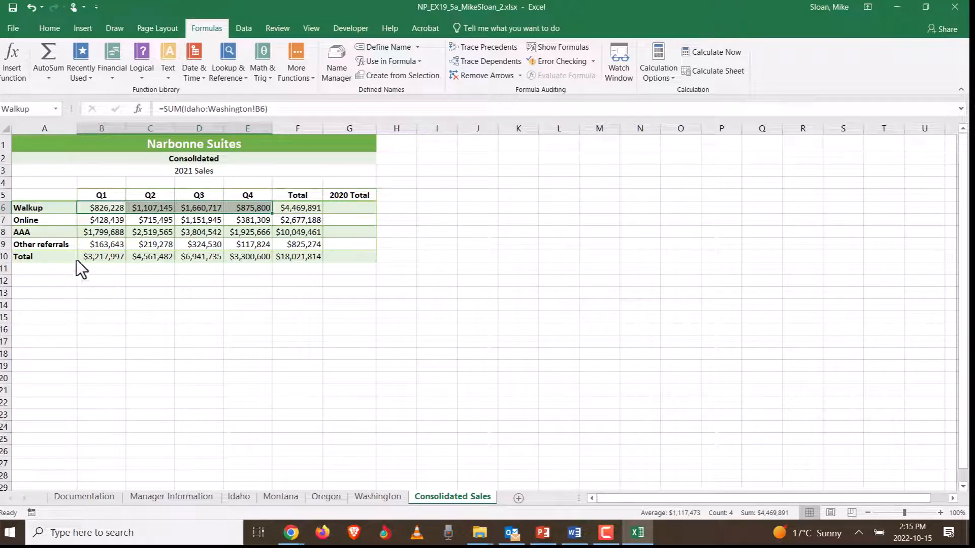
drag(93, 225, 251, 246)
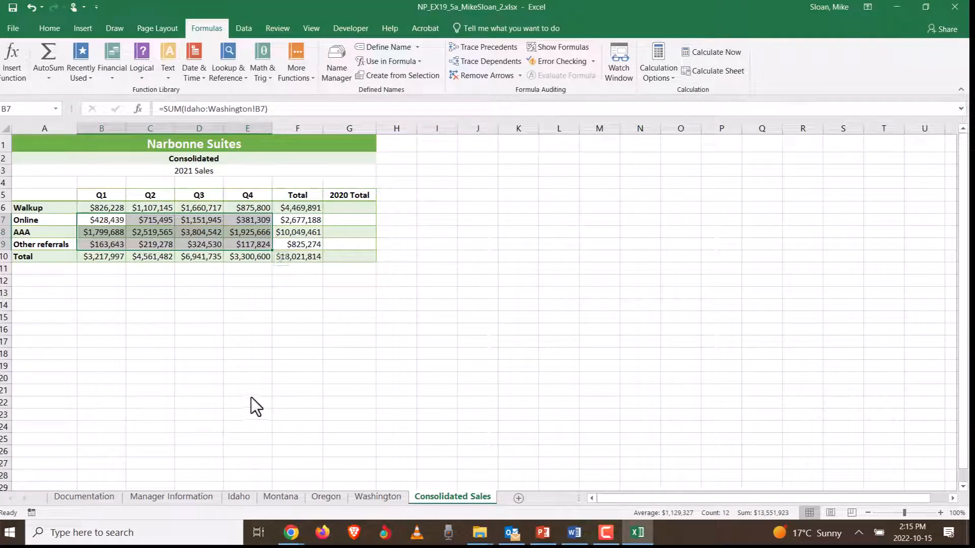
key(alt+Tab)
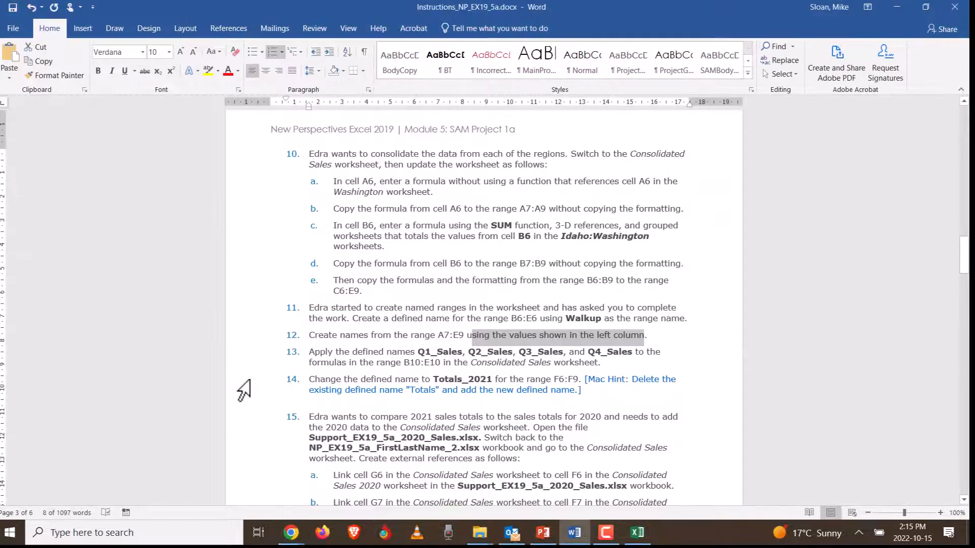
key(alt+Tab)
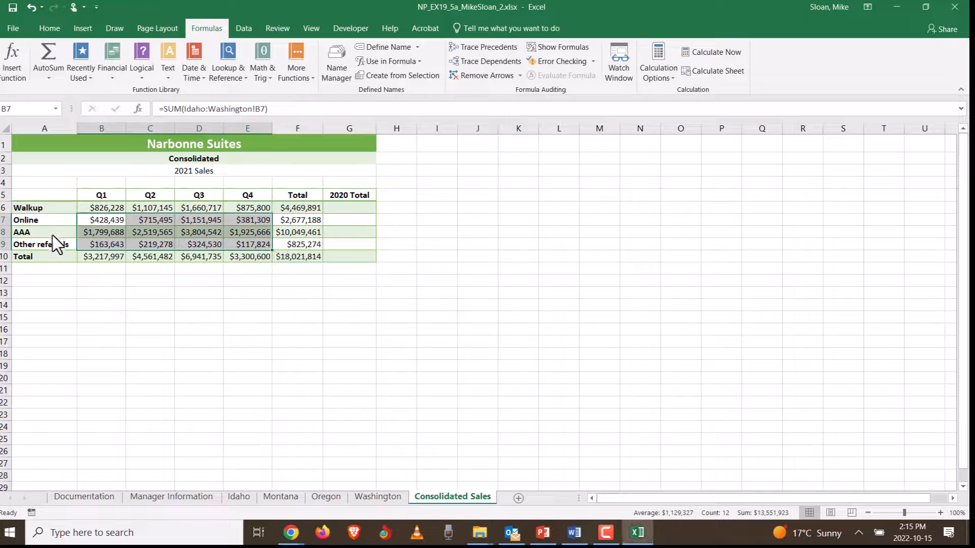
click(50, 218)
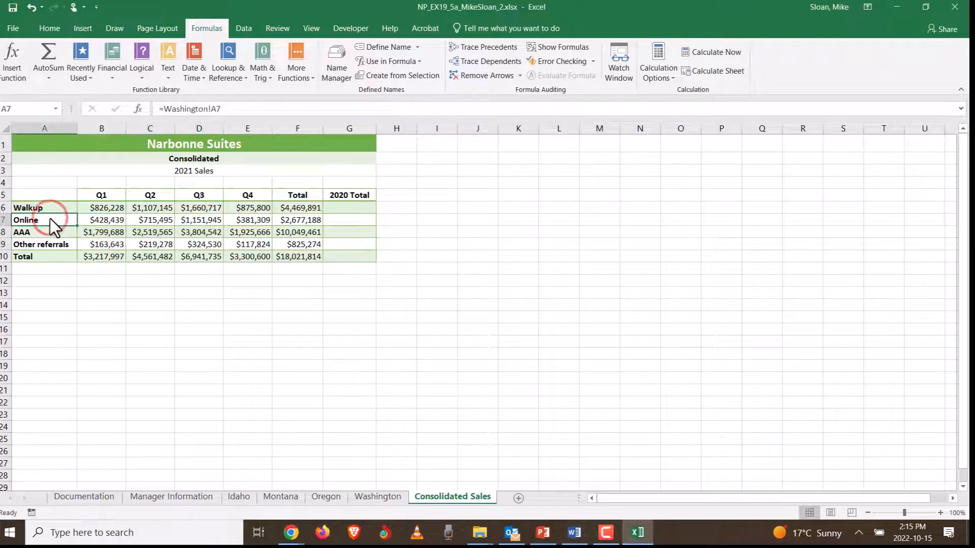
drag(50, 218, 251, 247)
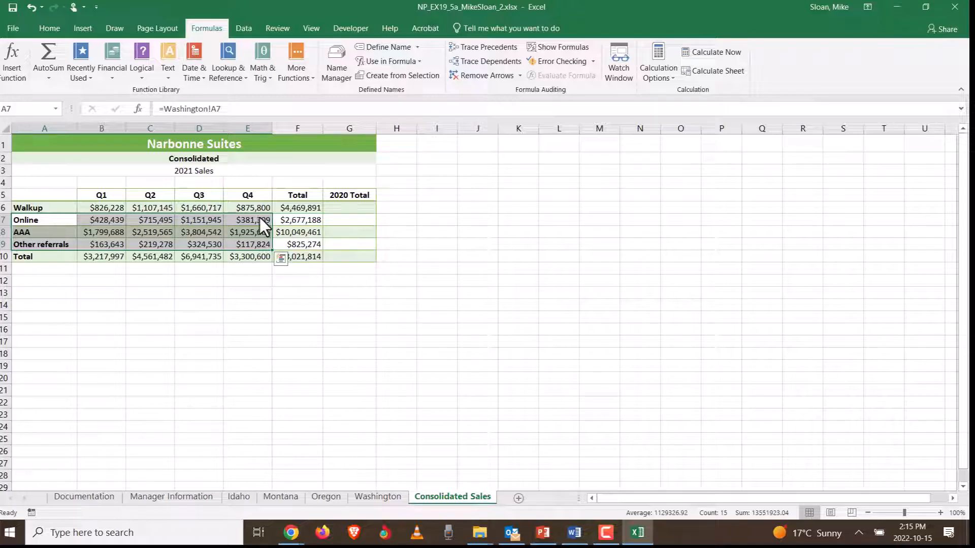
click(386, 76)
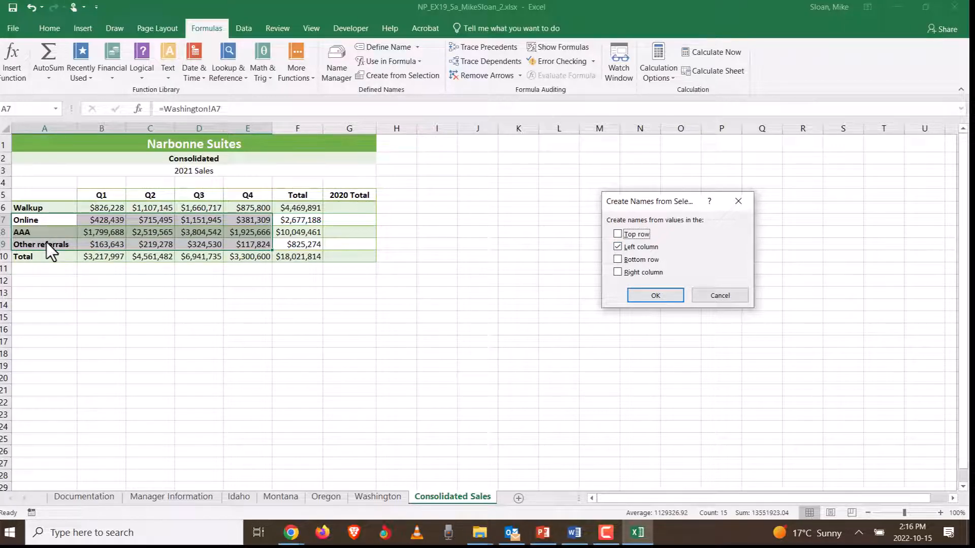
click(642, 293)
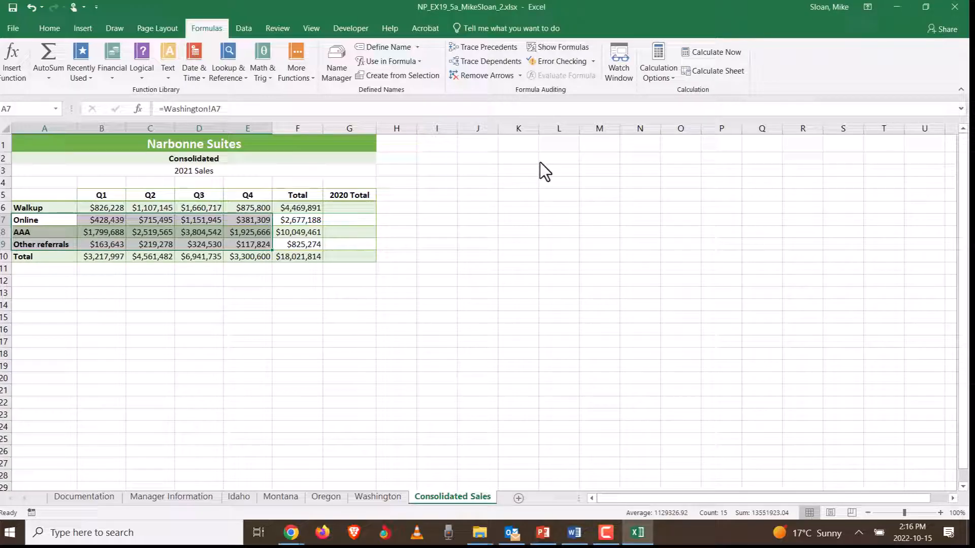
Check the ranges assigned to the Online, Other_referrals and AAA names in the Name Manager and compare them with the worksheet rows
click(336, 74)
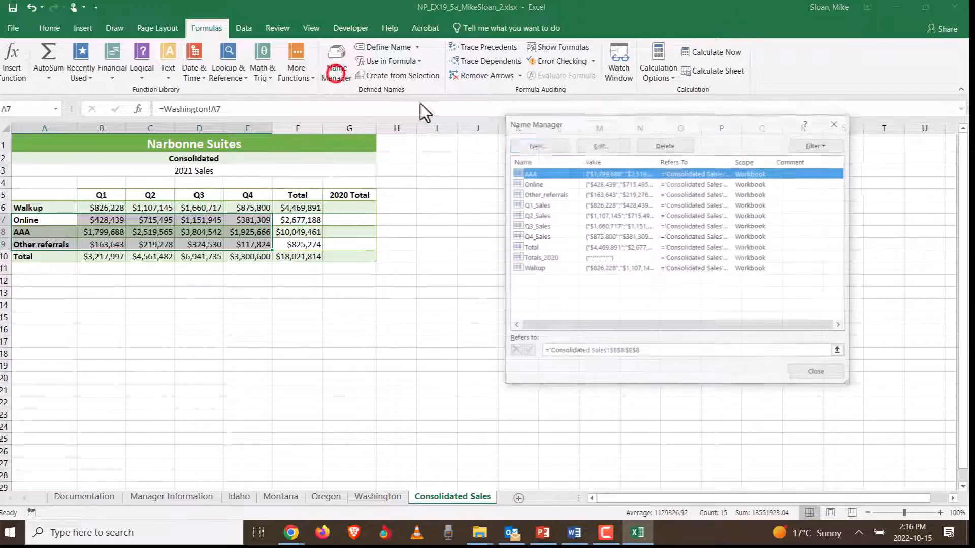
click(533, 183)
click(544, 194)
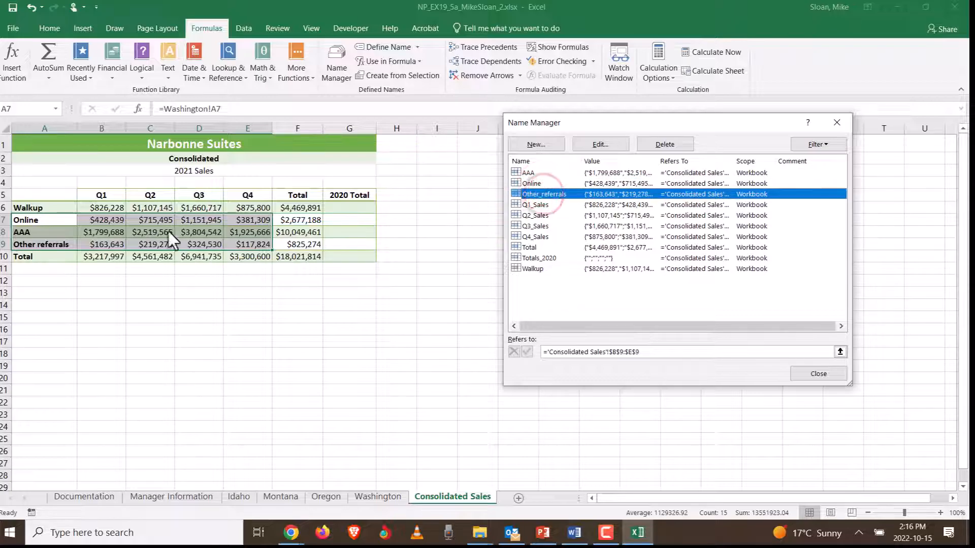
double_click(618, 171)
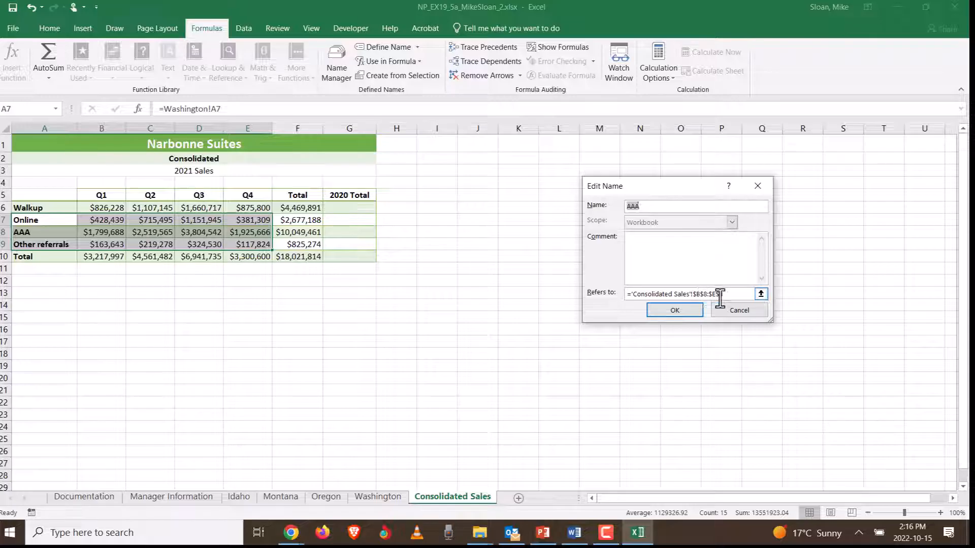
click(729, 309)
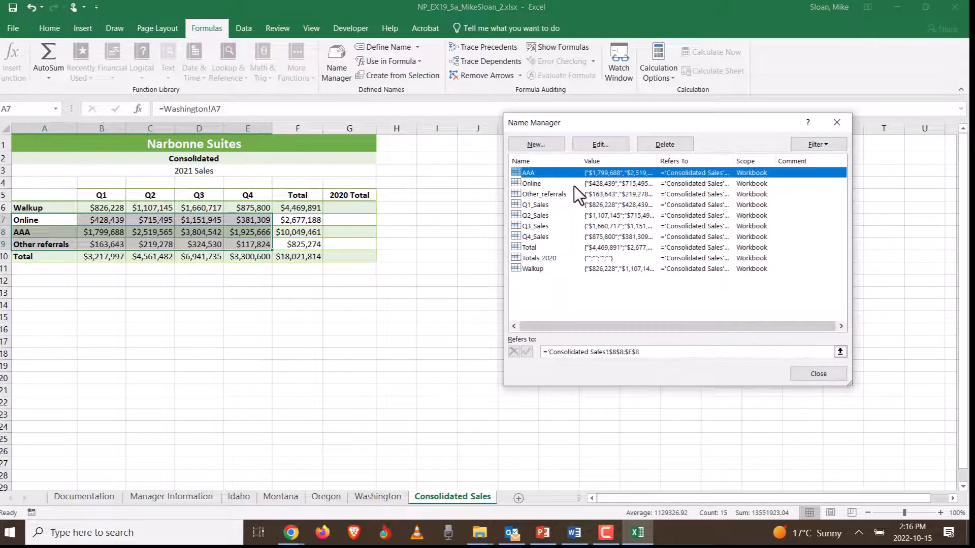
double_click(575, 186)
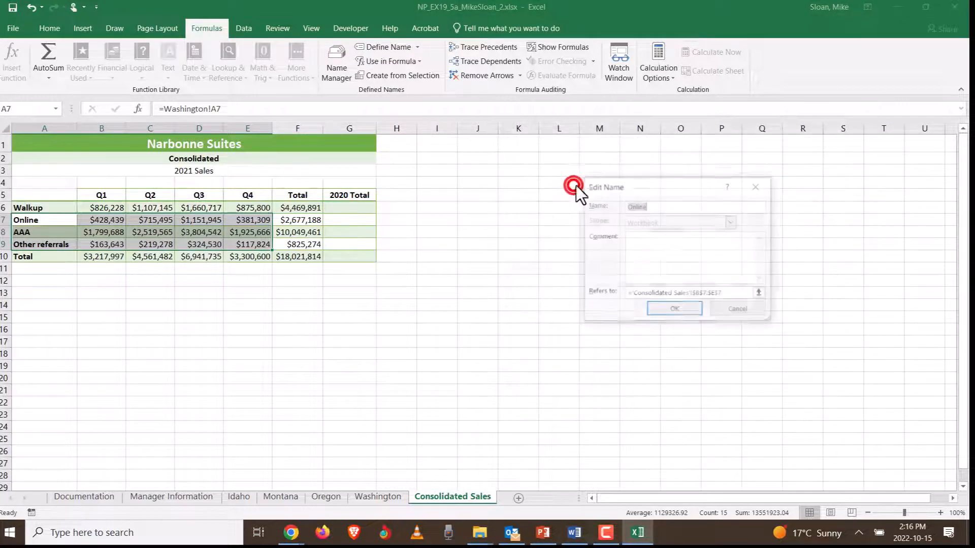
click(732, 310)
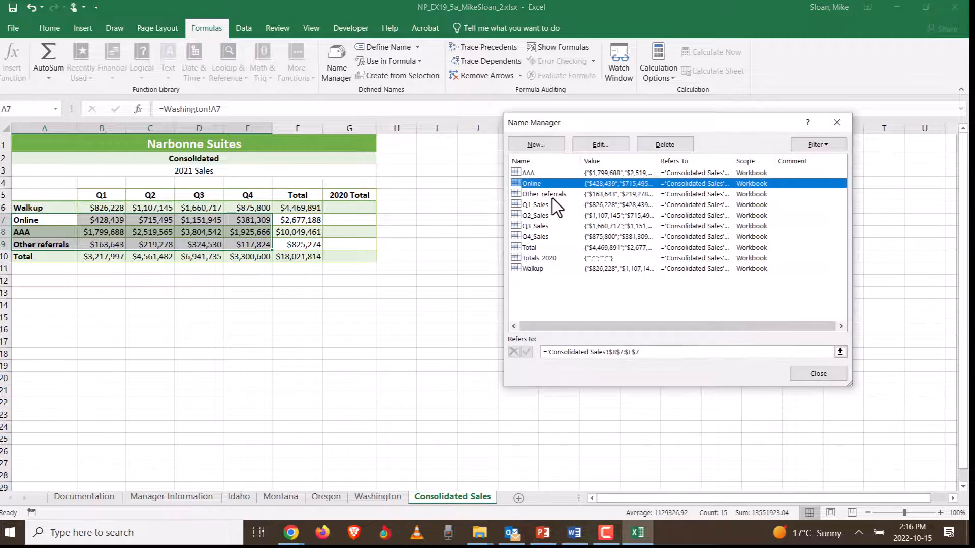
double_click(553, 195)
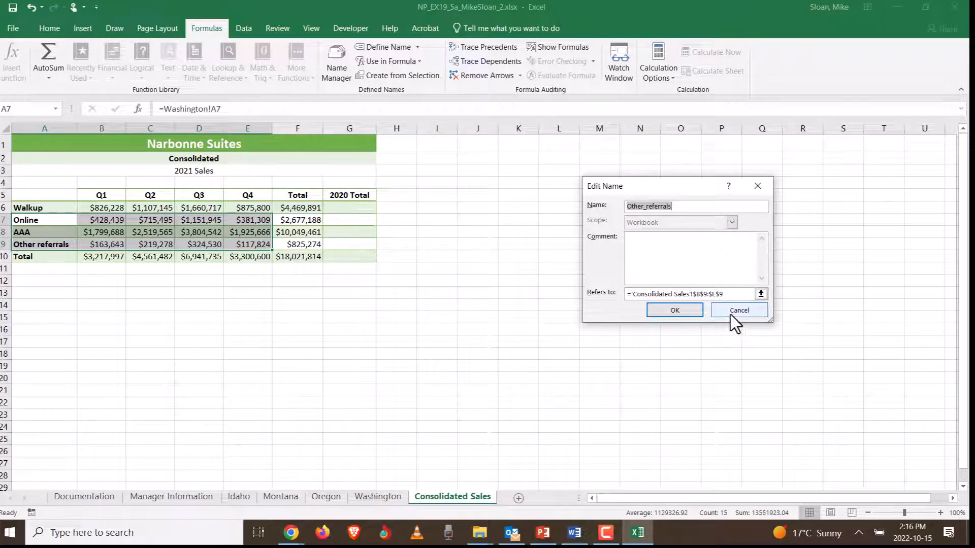
click(730, 312)
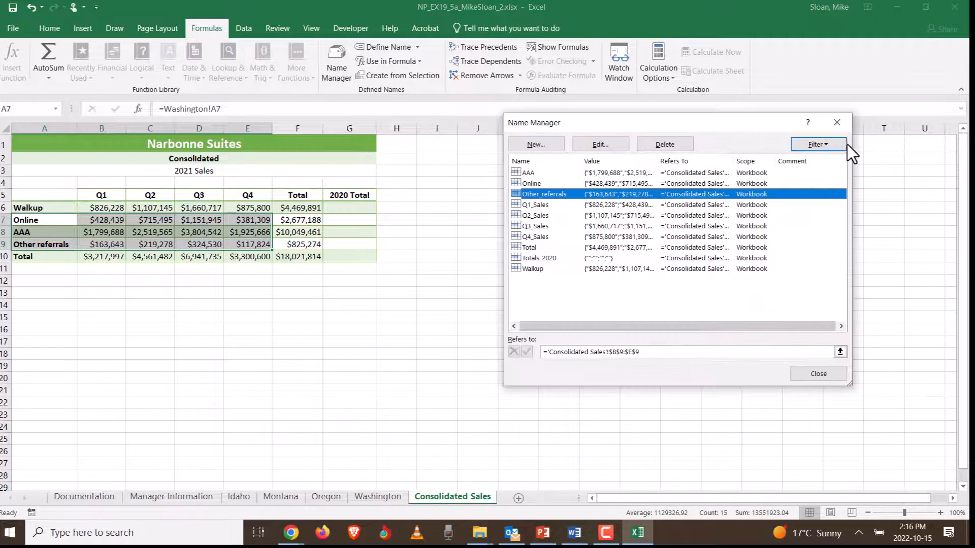
click(839, 121)
drag(89, 208, 246, 198)
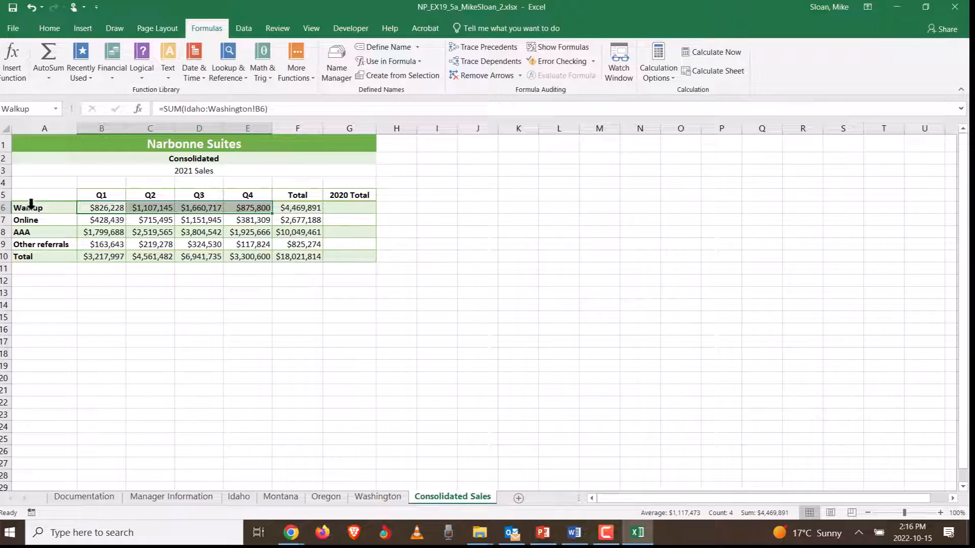
drag(31, 220, 251, 242)
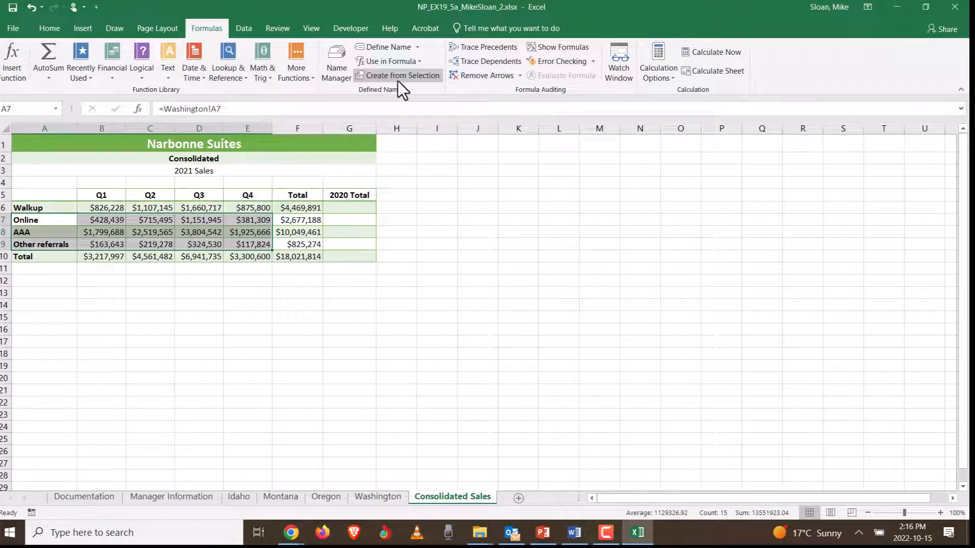
Switch to the Word instructions, read steps 13 and 14 on applying and changing defined names, and return to the workbook
key(alt+Tab)
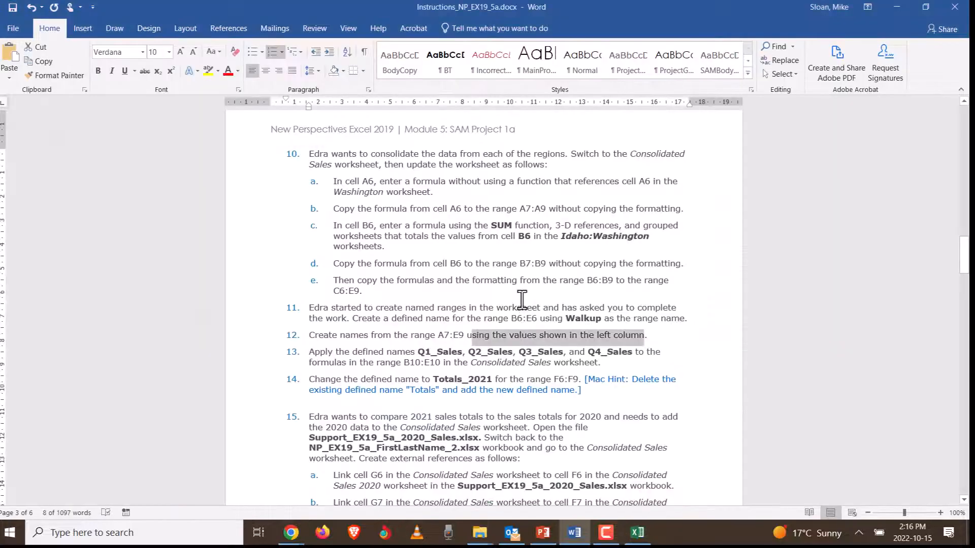
click(515, 262)
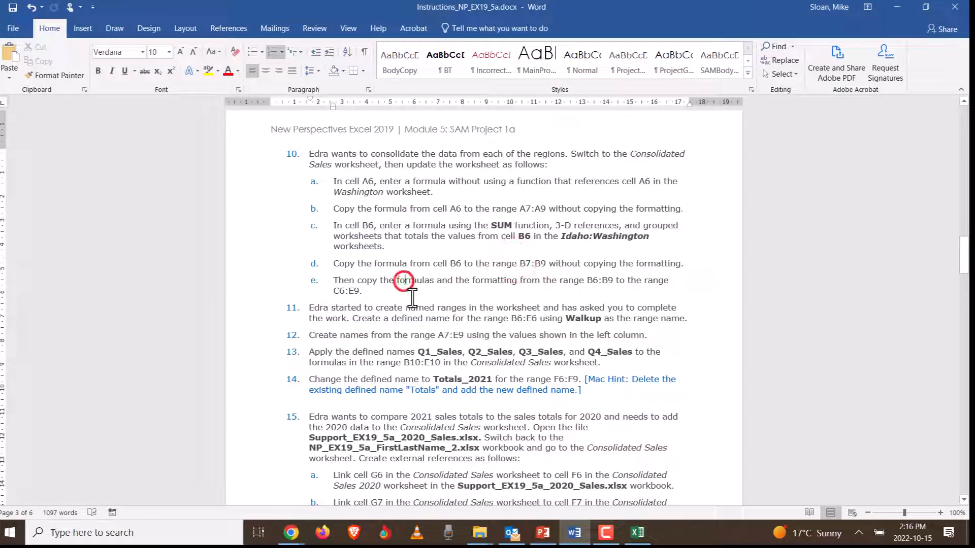
scroll(406, 312, down, 1)
click(379, 321)
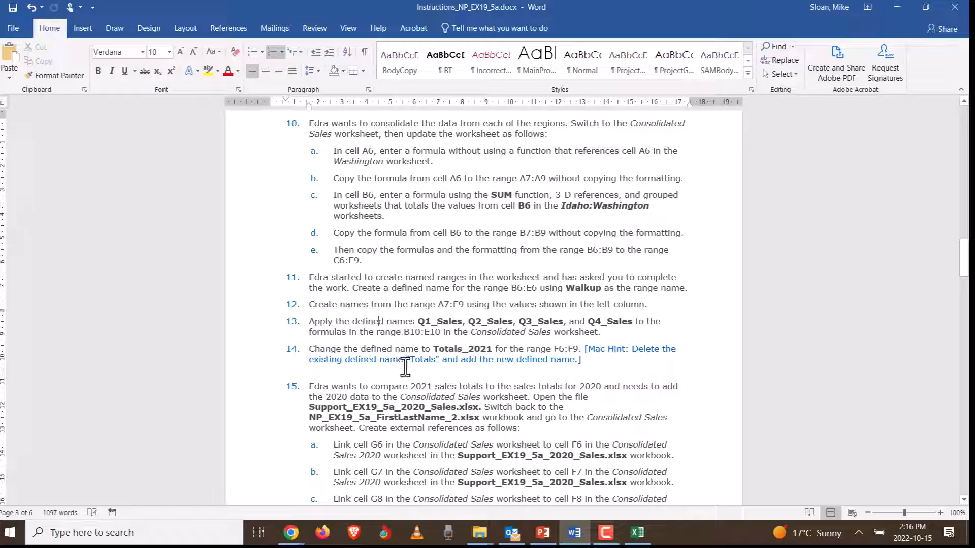
key(alt+Tab)
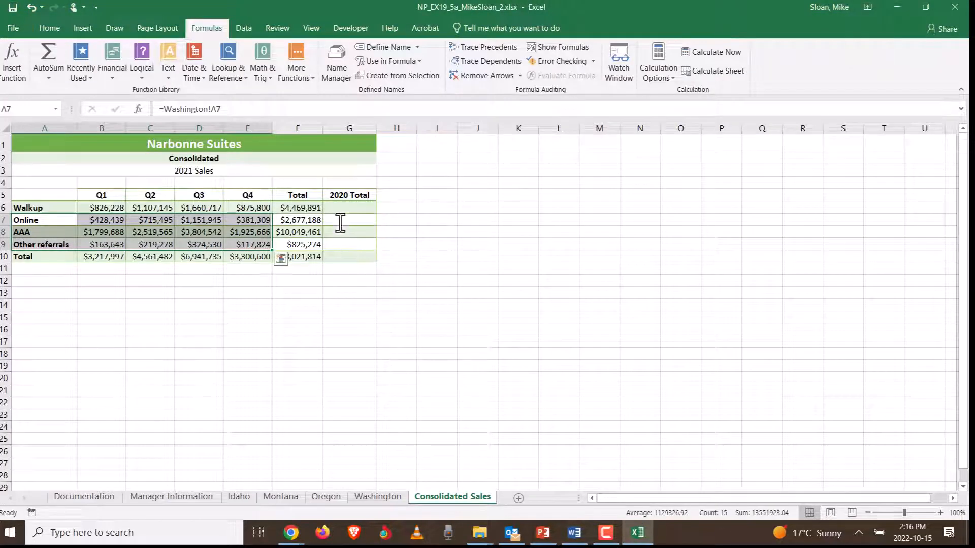
Examine the SUM formulas in the quarterly total cells B10:E10
click(102, 257)
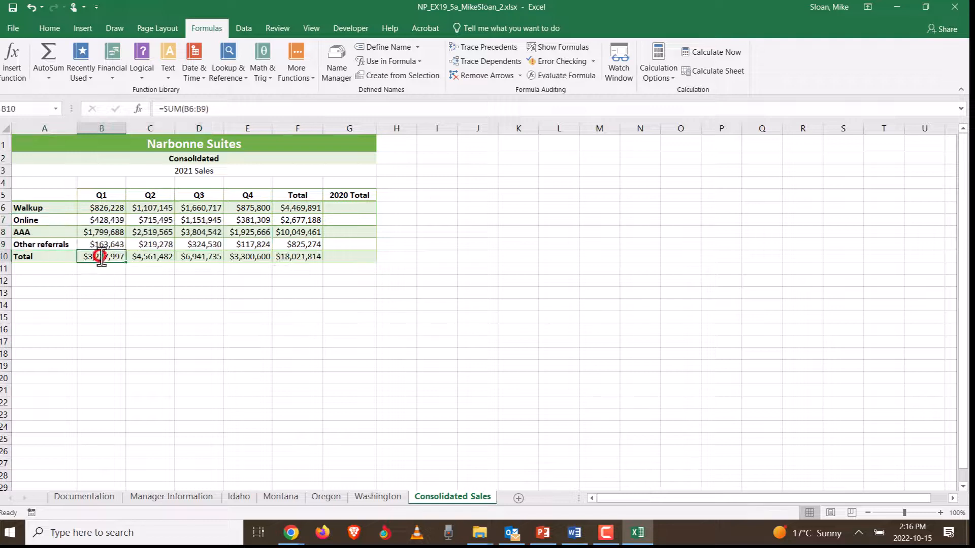
click(155, 258)
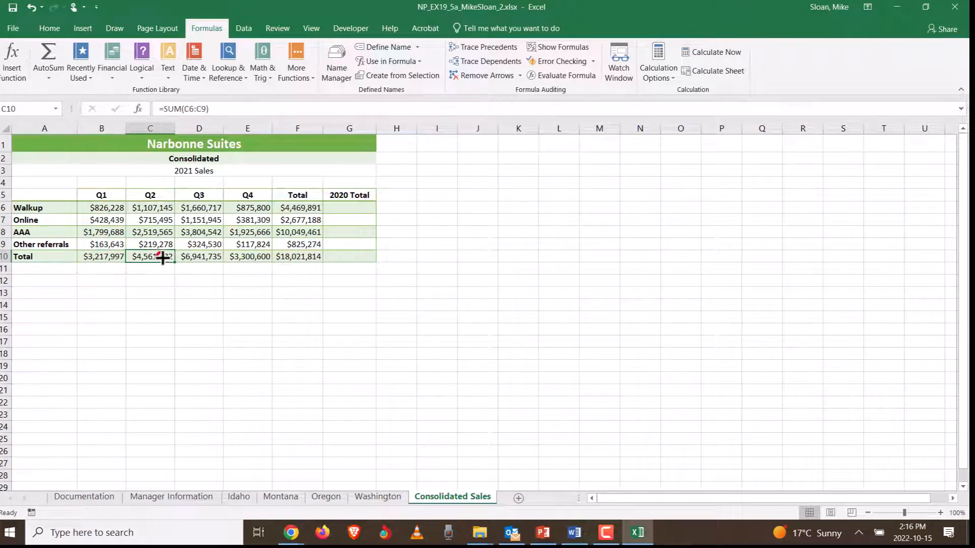
click(191, 258)
click(246, 260)
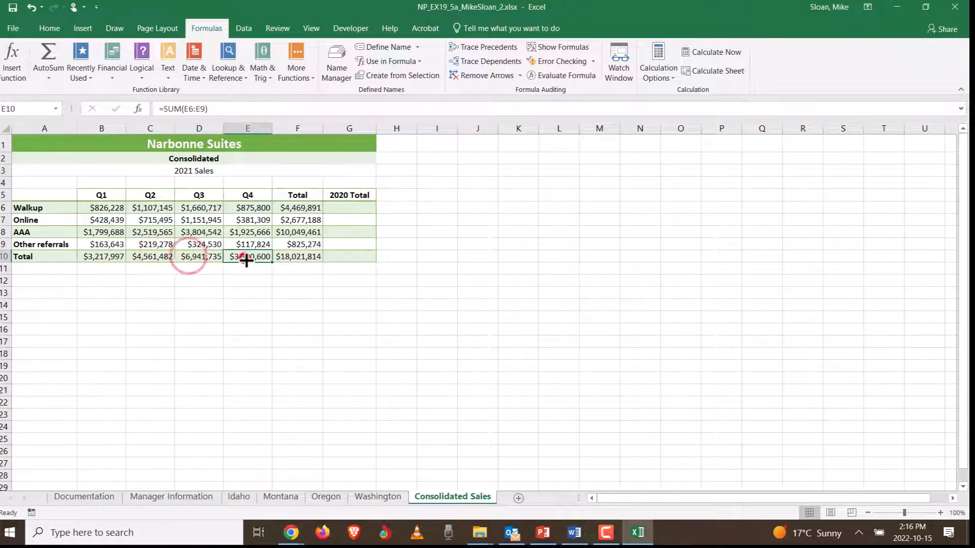
click(109, 260)
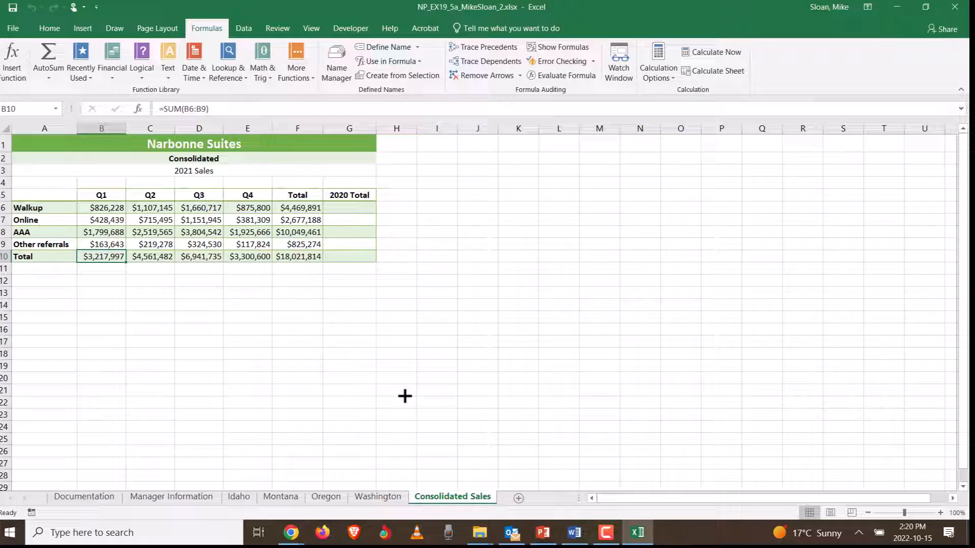
Check the range assigned to Q1_Sales in the Name Manager and select that named range on the worksheet
click(336, 65)
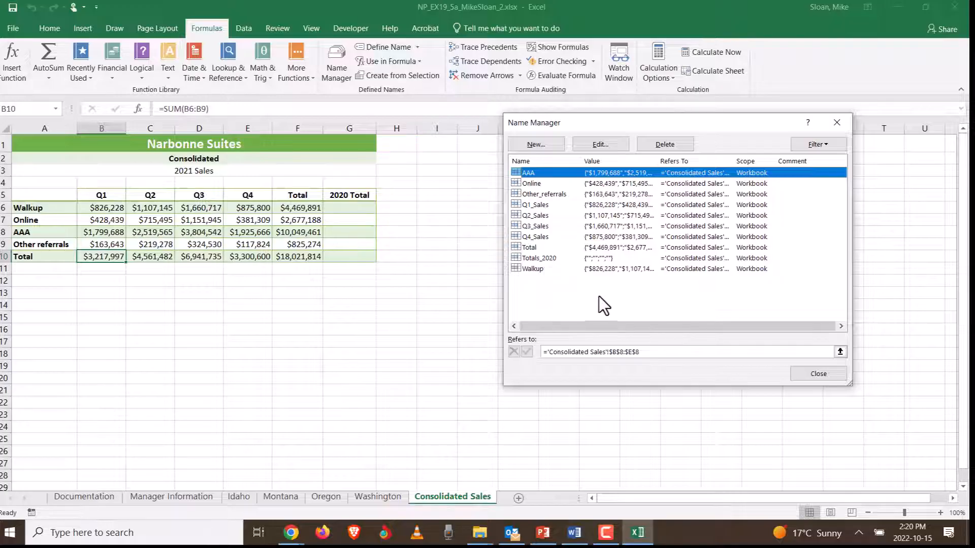
click(540, 206)
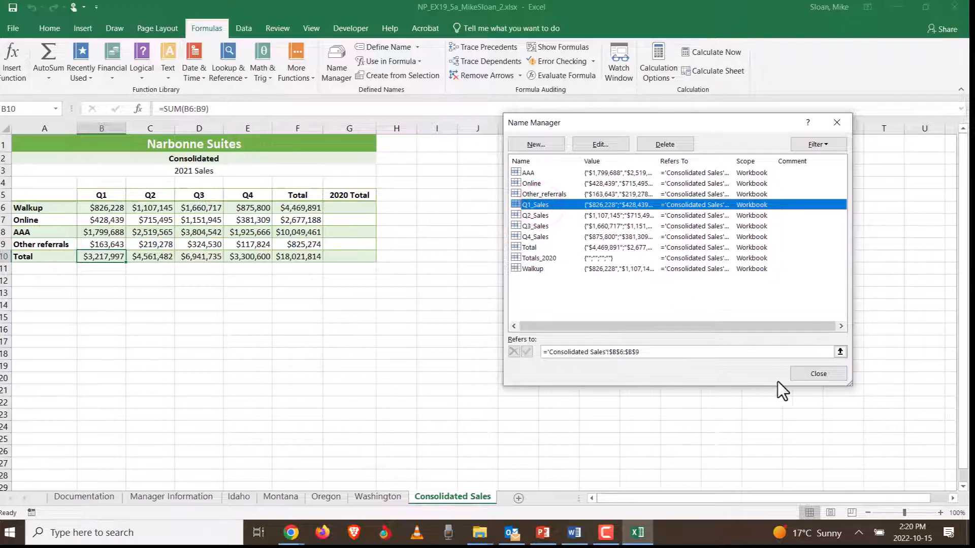
click(799, 379)
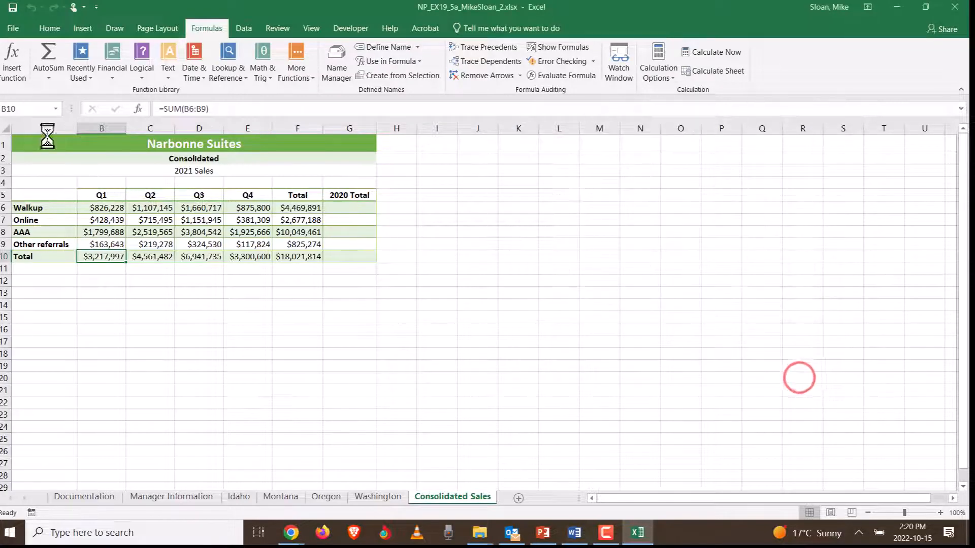
click(23, 109)
text(Q1_Sales)
key(Return)
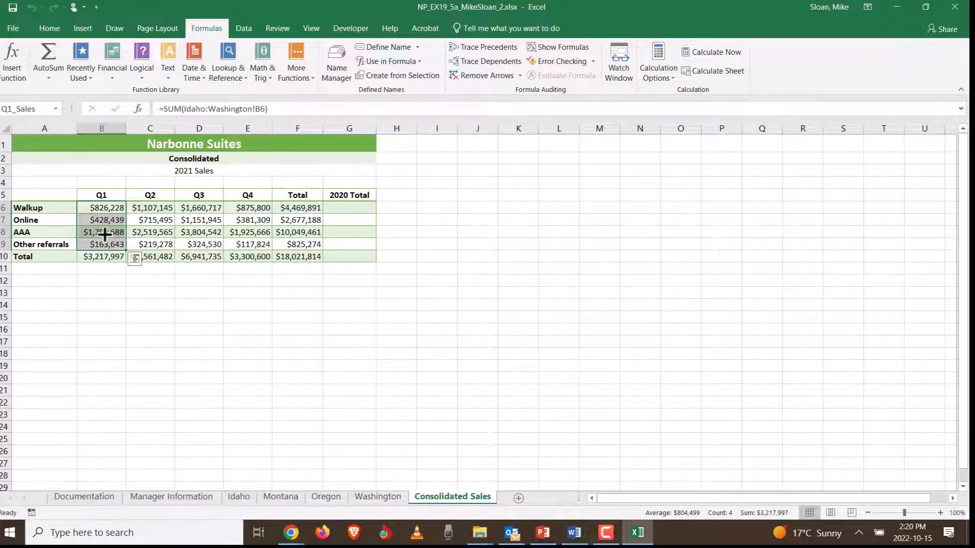
Review the list of defined names in the Name Manager and select the Q1 sales range B6:B9 on Consolidated Sales
click(325, 71)
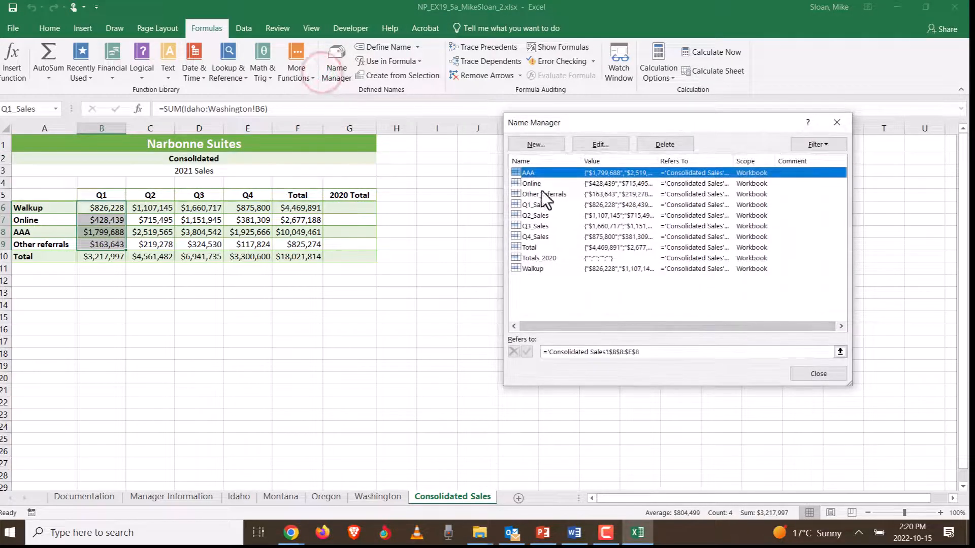
click(795, 370)
click(89, 412)
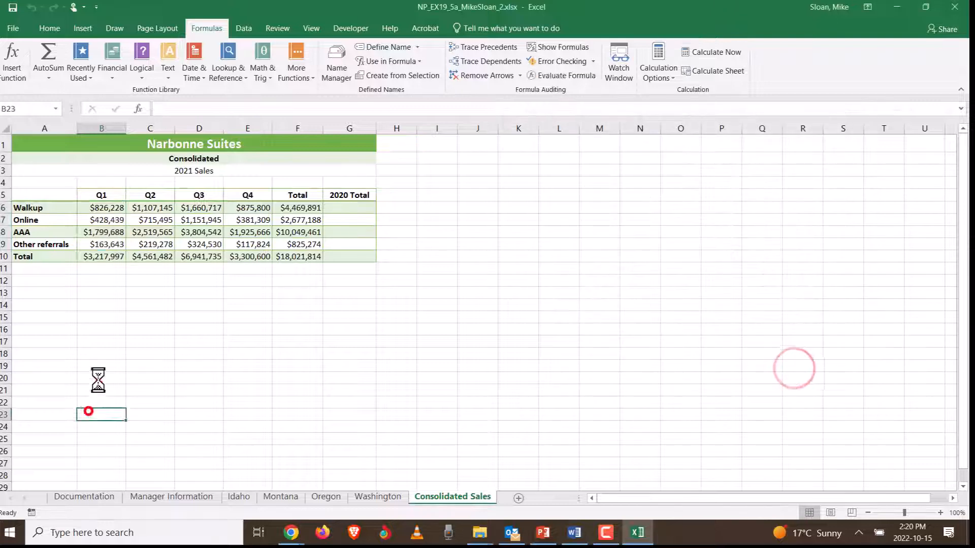
drag(101, 208, 106, 245)
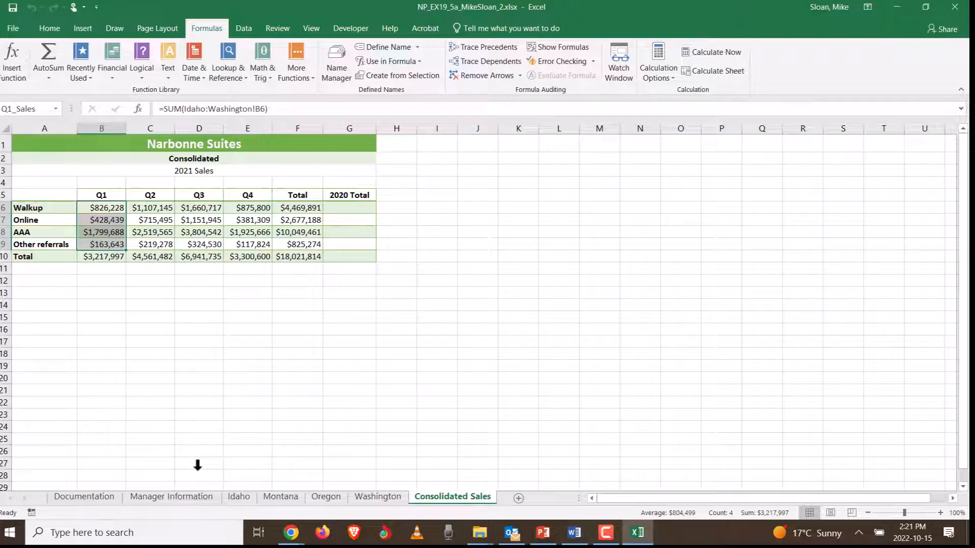
Replace the cell range in the B10 total formula with the defined name, making it =SUM(Q1_Sales)
click(92, 257)
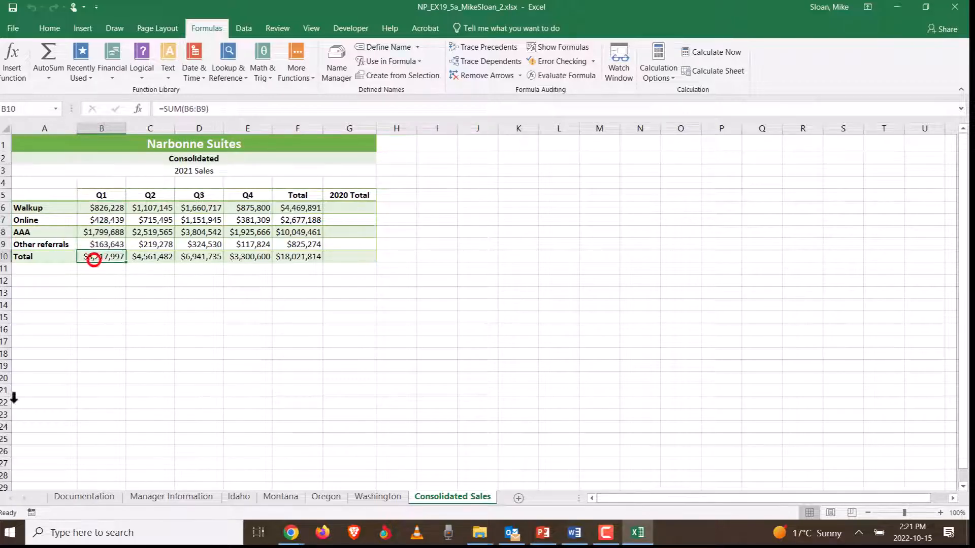
drag(184, 108, 206, 109)
text(Q1)
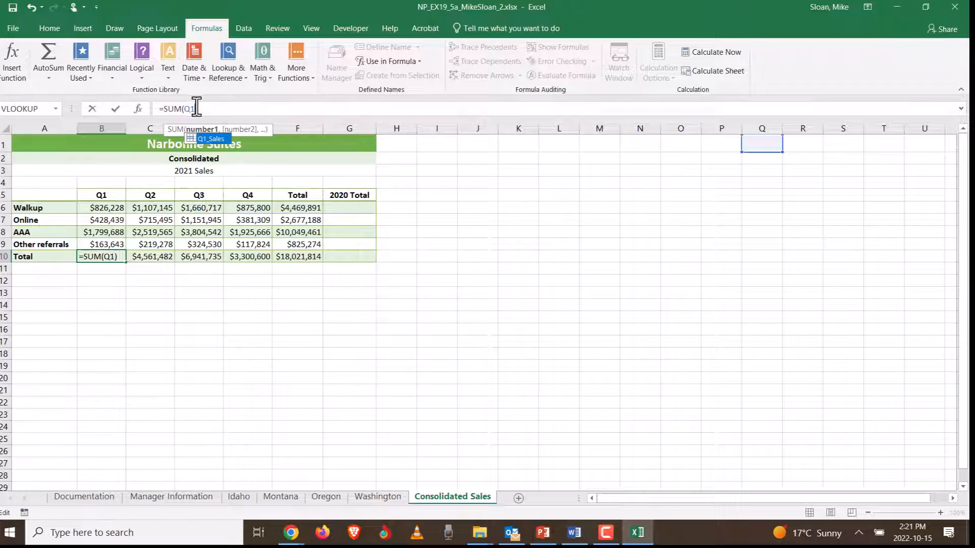
double_click(210, 139)
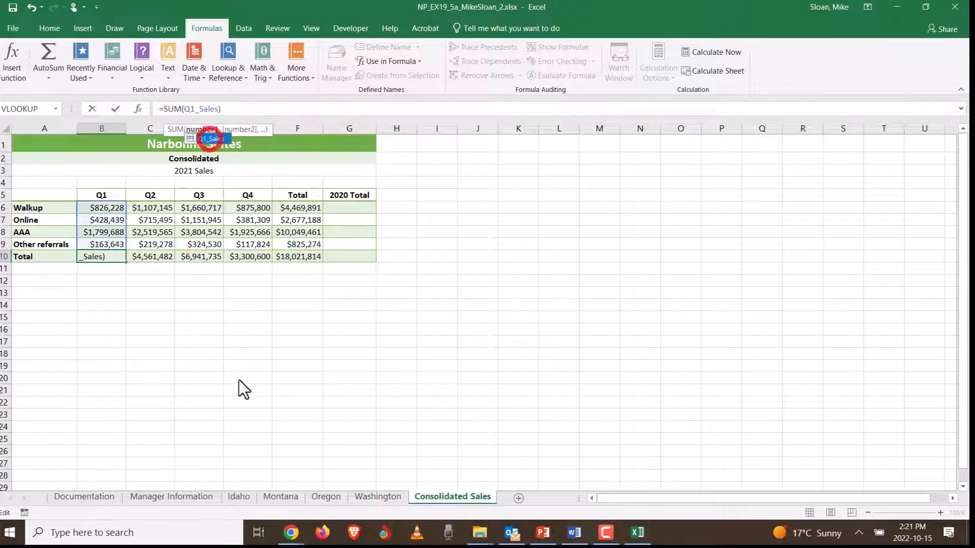
key(Return)
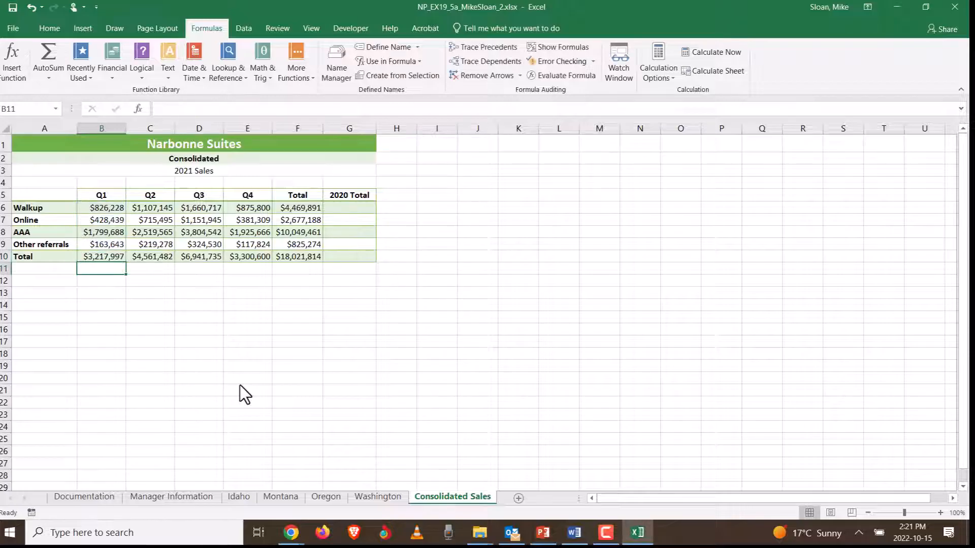
Replace the cell range in the C10 total formula with the defined name, making it =SUM(Q2_Sales)
click(154, 263)
click(155, 258)
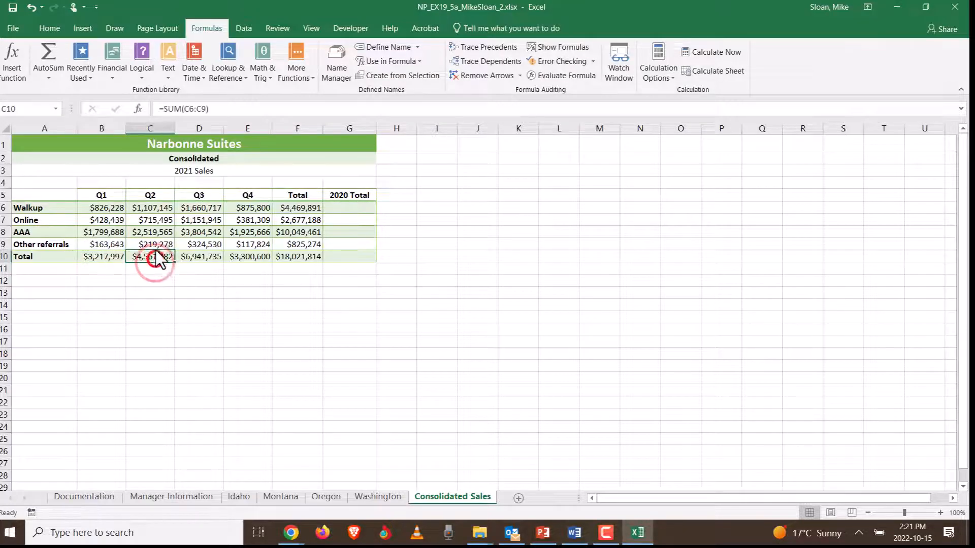
click(184, 109)
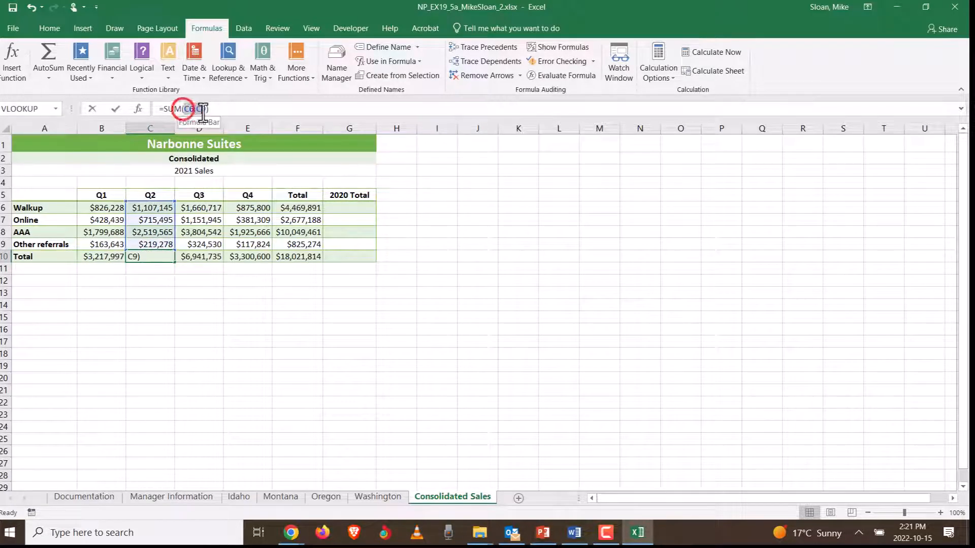
drag(184, 109, 205, 109)
text(Q2)
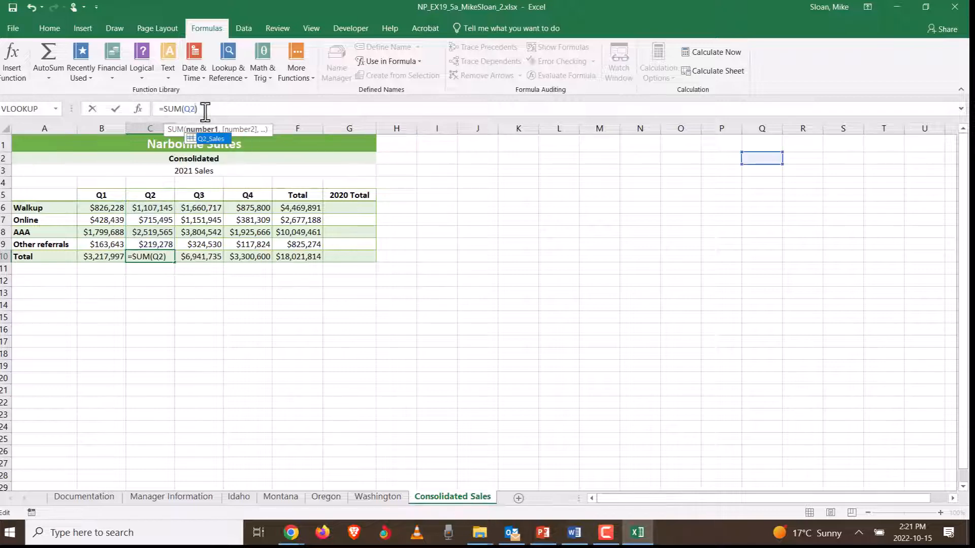
double_click(215, 137)
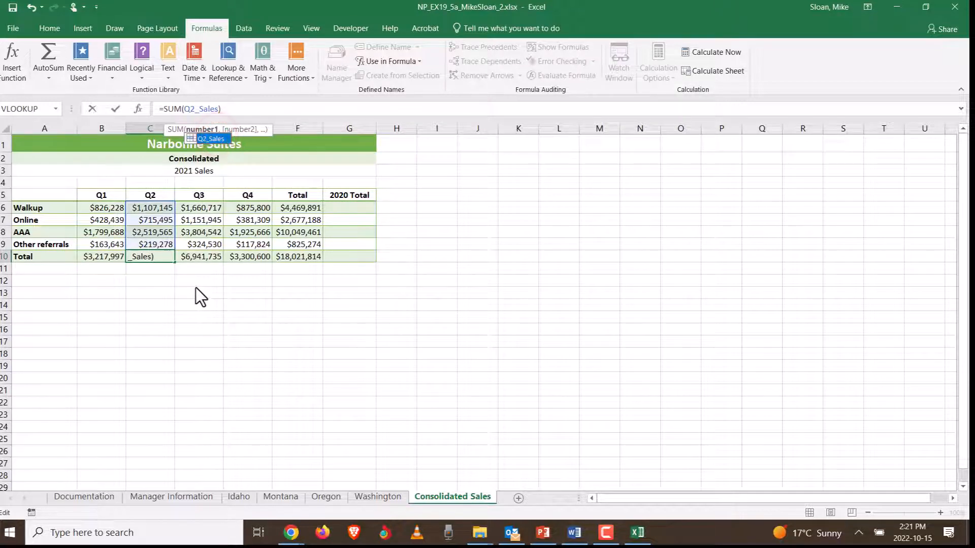
key(Return)
Replace the cell range in the D10 total formula with the defined name, making it =SUM(Q3_Sales)
click(218, 260)
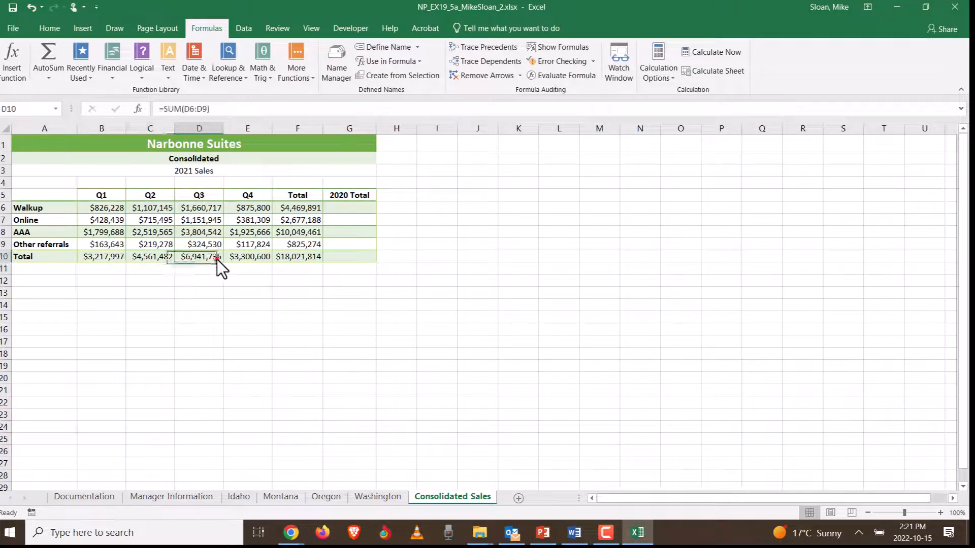
click(186, 109)
drag(188, 110, 208, 109)
text(Q2)
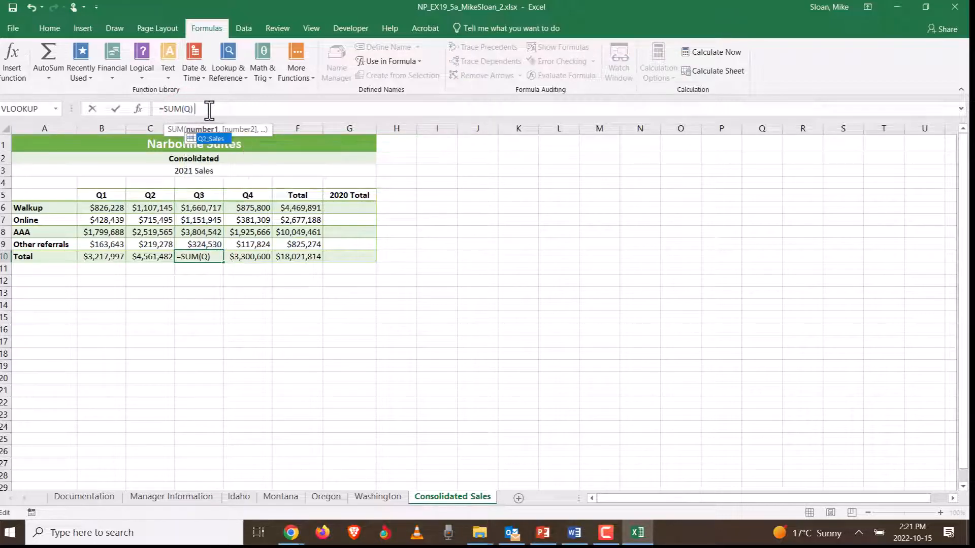
key(BackSpace)
text(3)
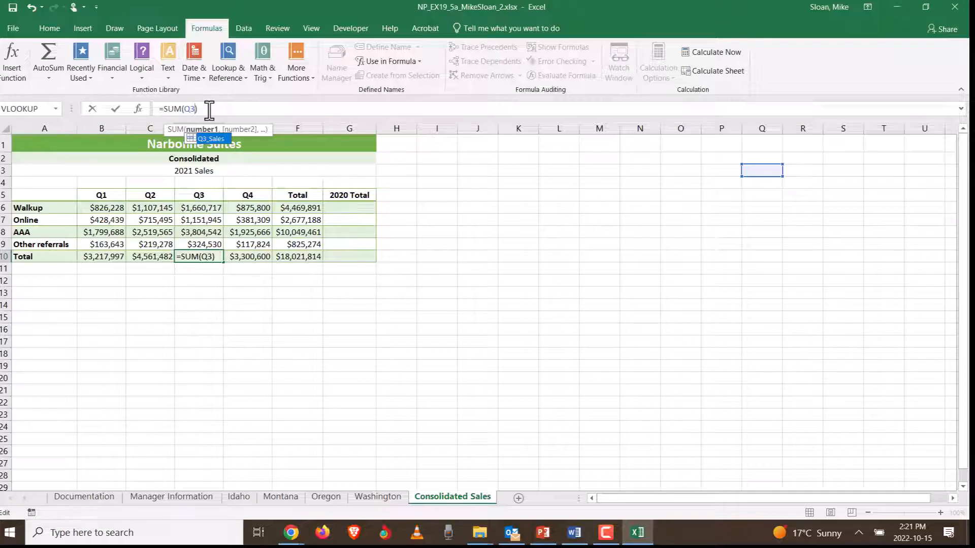
double_click(214, 138)
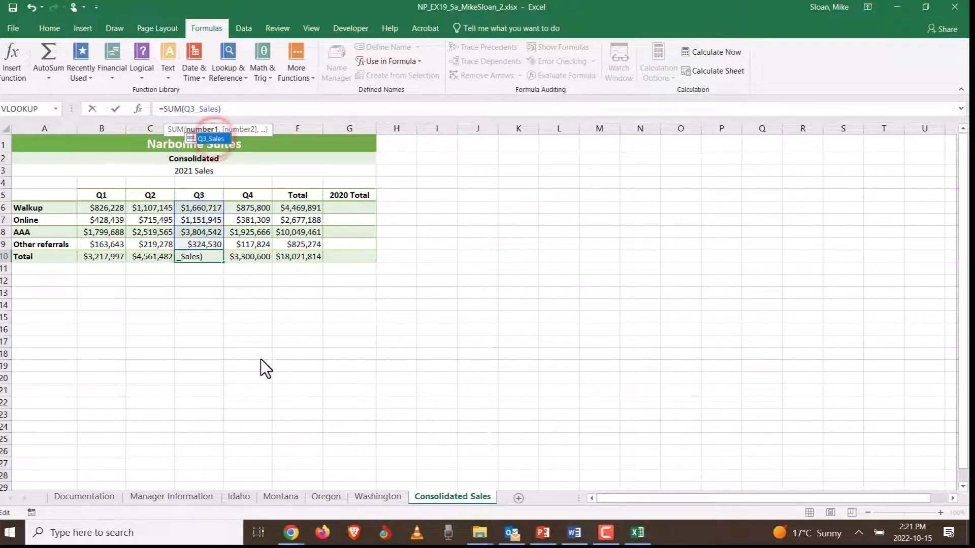
key(Return)
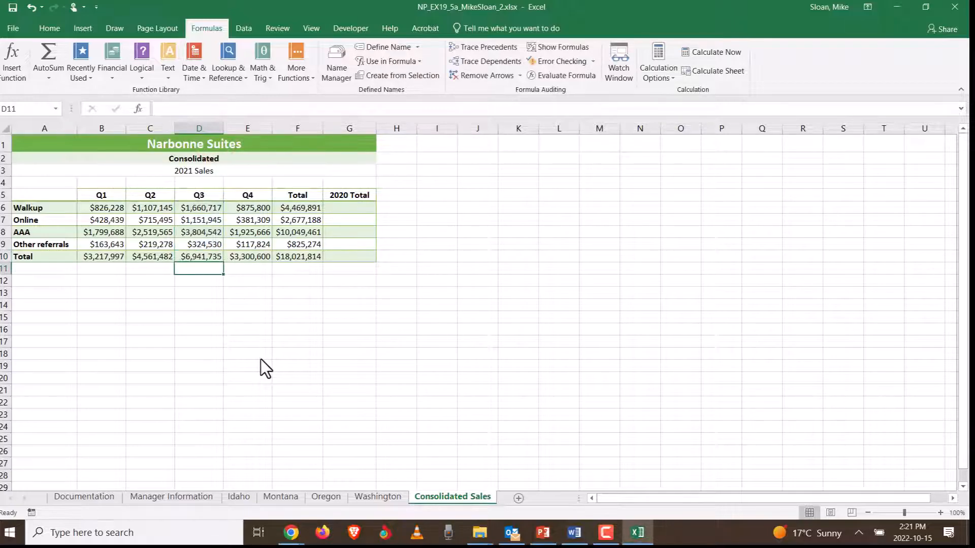
Replace the cell range in the E10 total formula with the defined name, making it =SUM(Q4_Sales)
click(256, 257)
drag(183, 108, 203, 109)
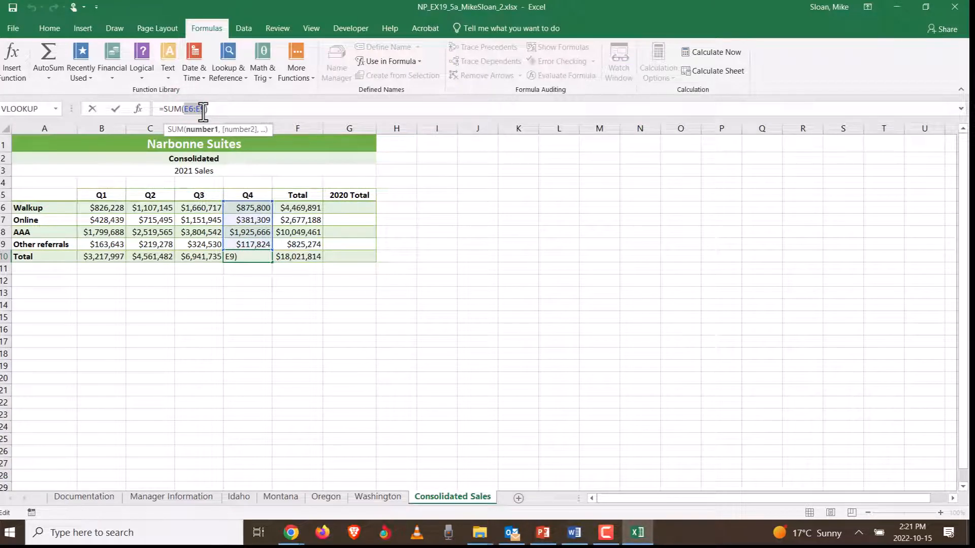
text(Q4)
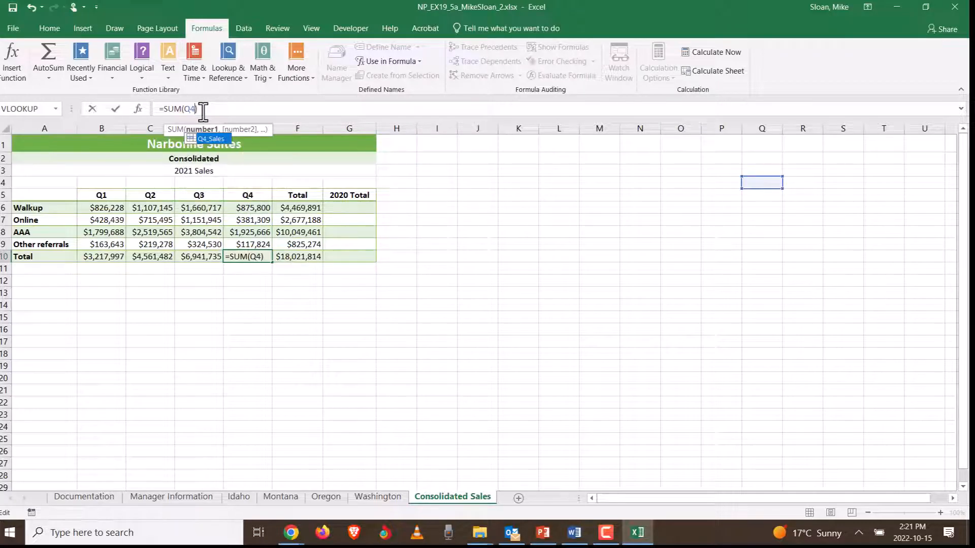
double_click(212, 140)
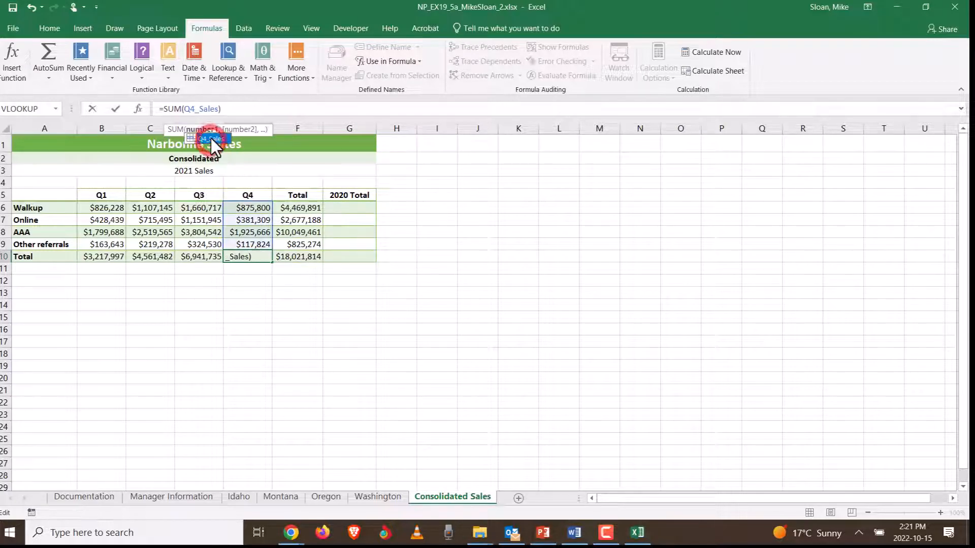
key(Return)
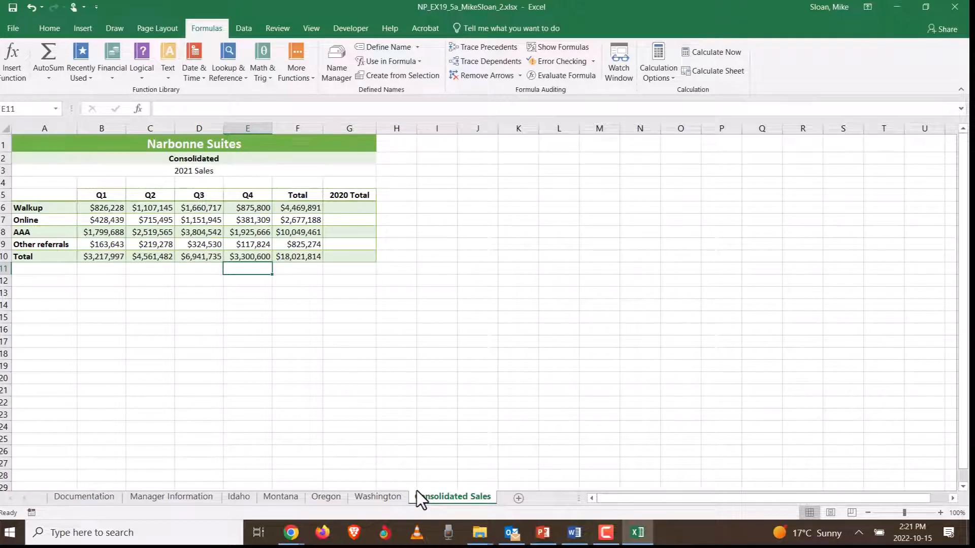
Check the Name Manager once more, then switch to the Word instructions and reread step 13 on applying the quarterly names
click(327, 78)
click(809, 372)
click(574, 532)
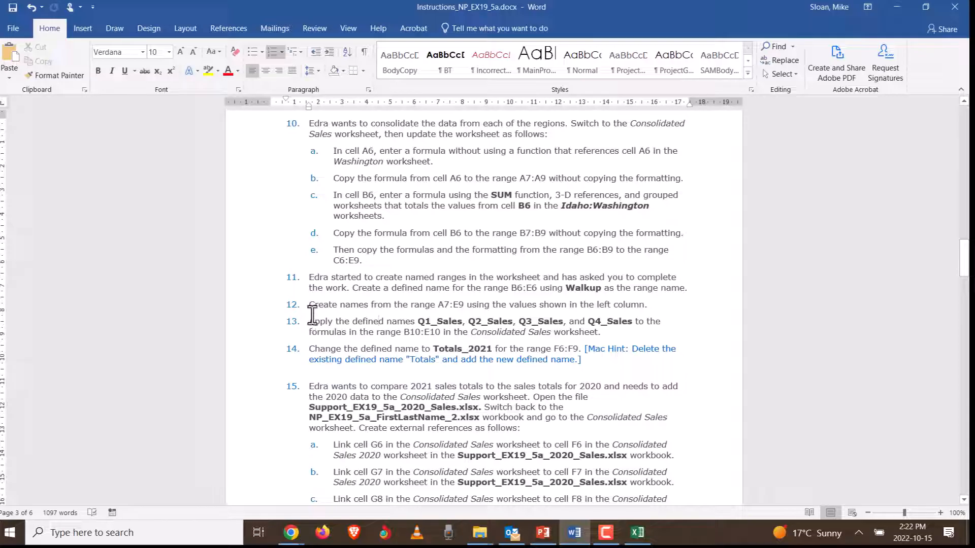
drag(310, 319, 611, 335)
scroll(603, 372, down, 3)
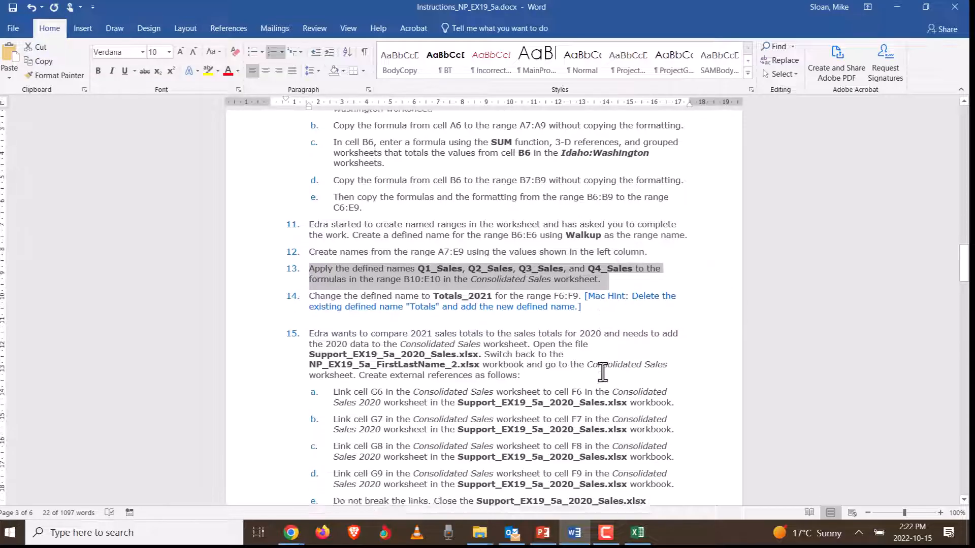
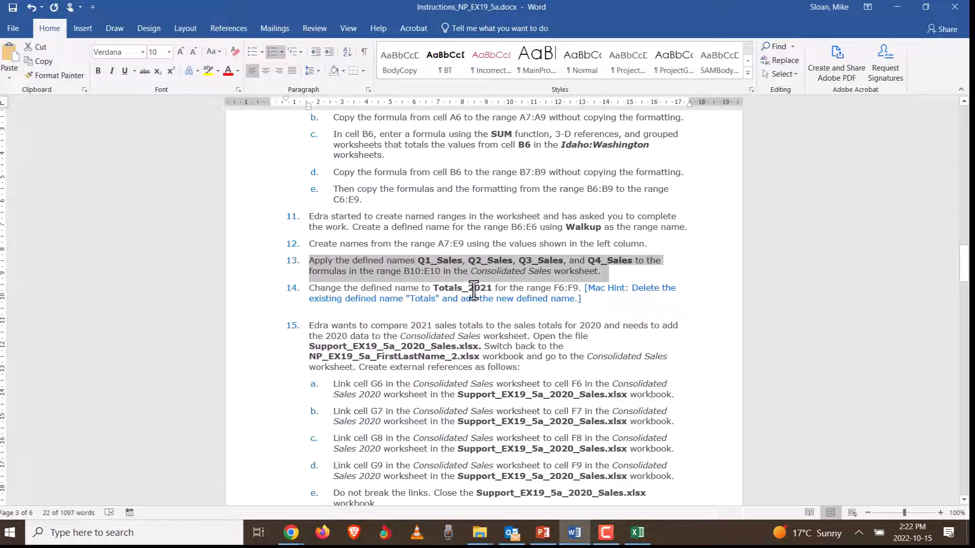
Read step 14 of the instructions, highlighting the new name Totals_2021, the range F6:F9 and the existing name Totals
drag(433, 288, 493, 288)
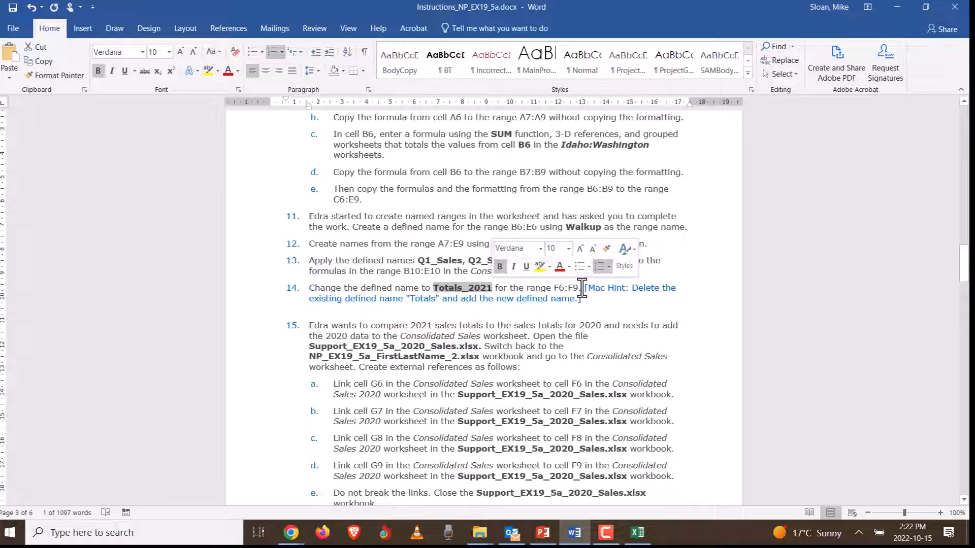
drag(578, 288, 553, 290)
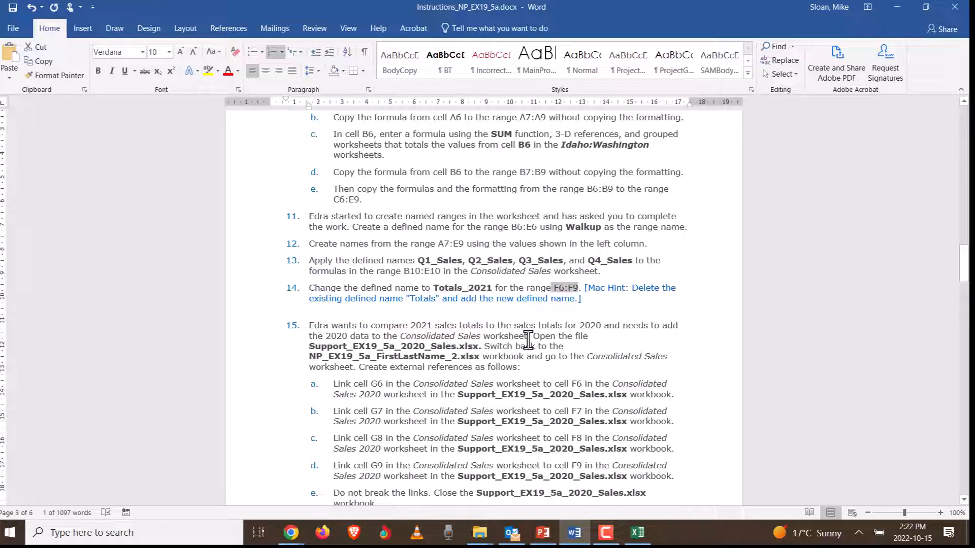
click(494, 304)
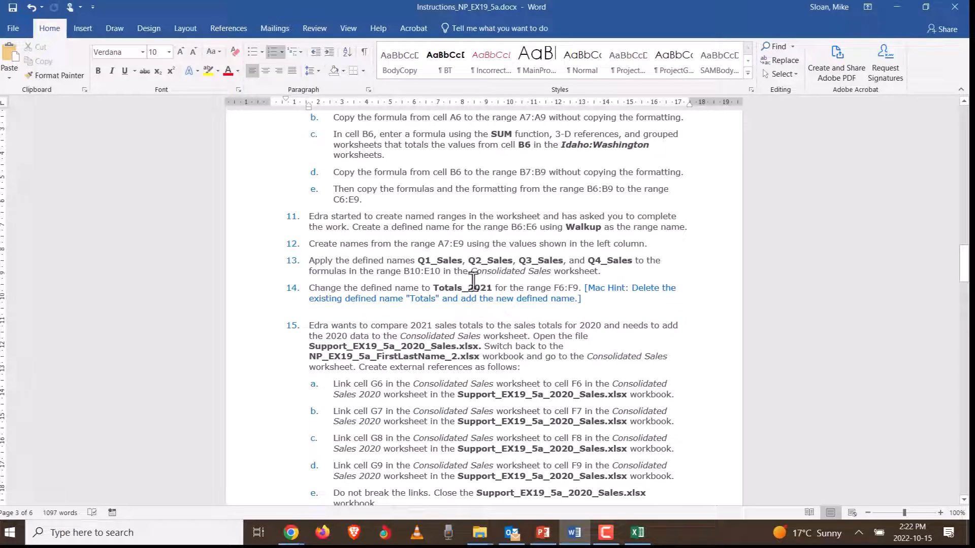
click(577, 288)
double_click(577, 288)
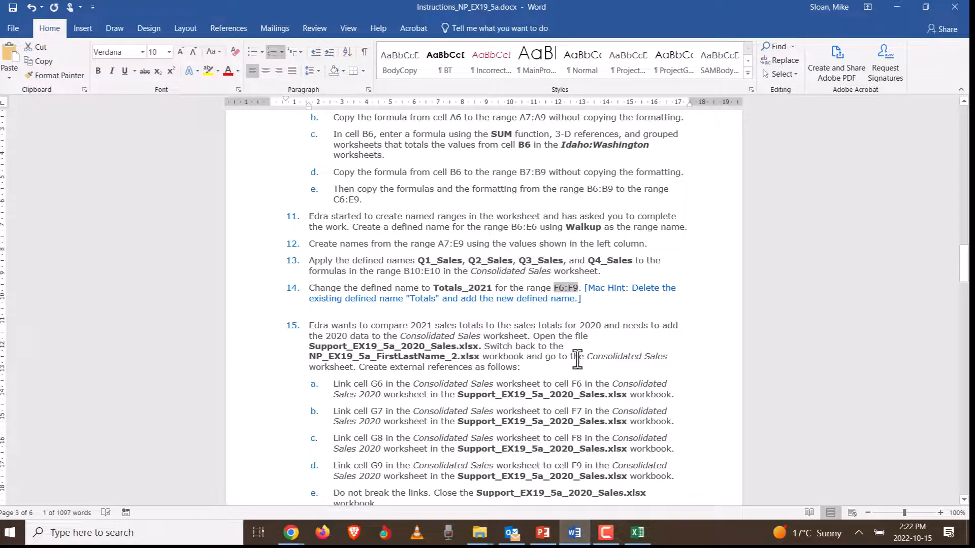
click(438, 300)
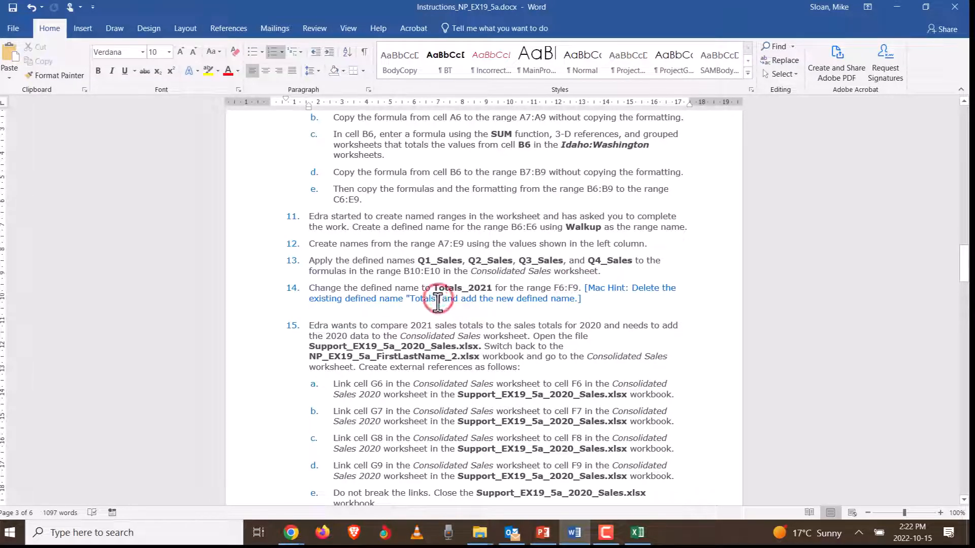
drag(438, 299, 411, 301)
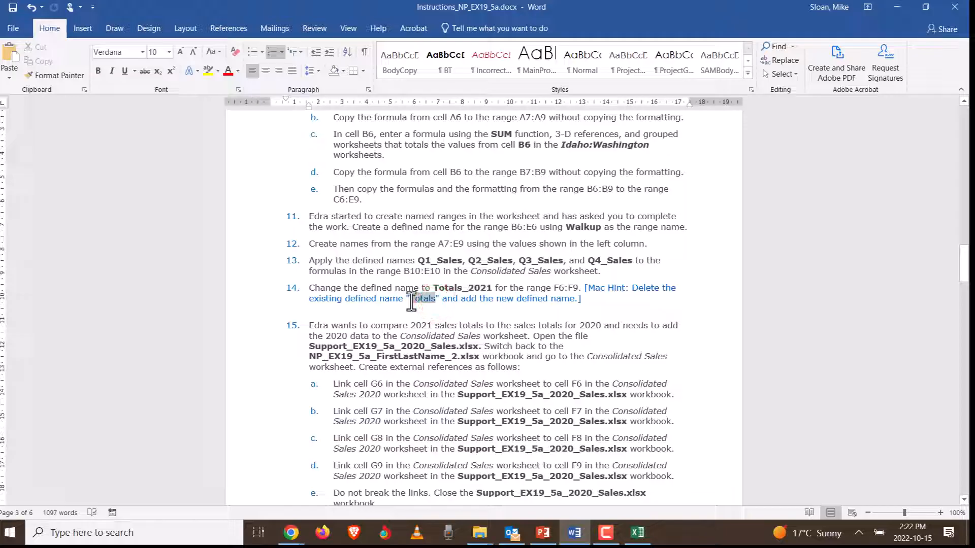
click(464, 318)
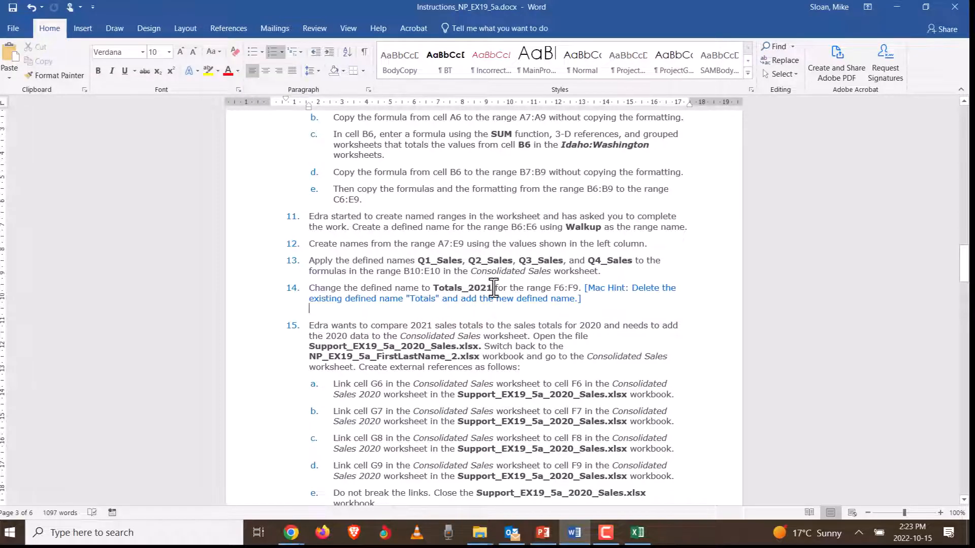
drag(490, 287, 426, 288)
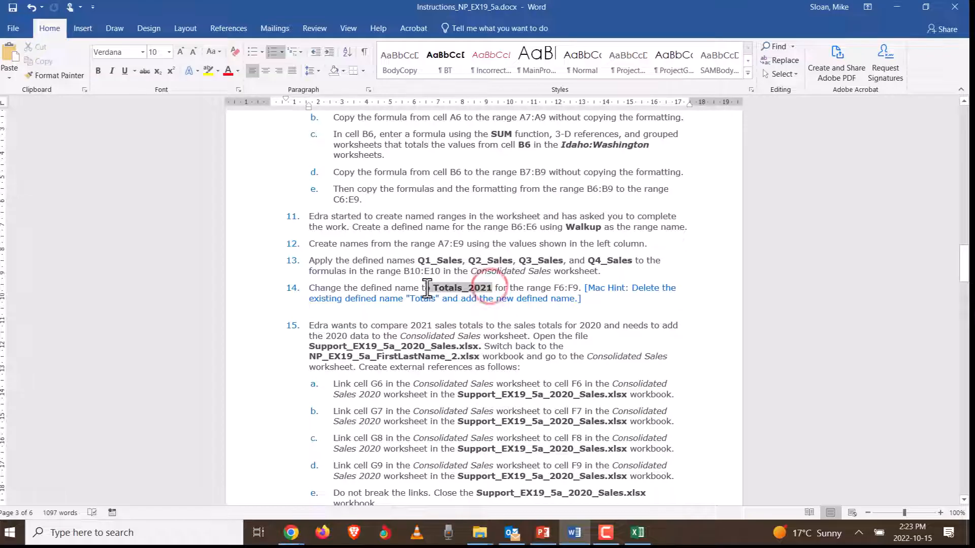
right_click(449, 287)
click(495, 57)
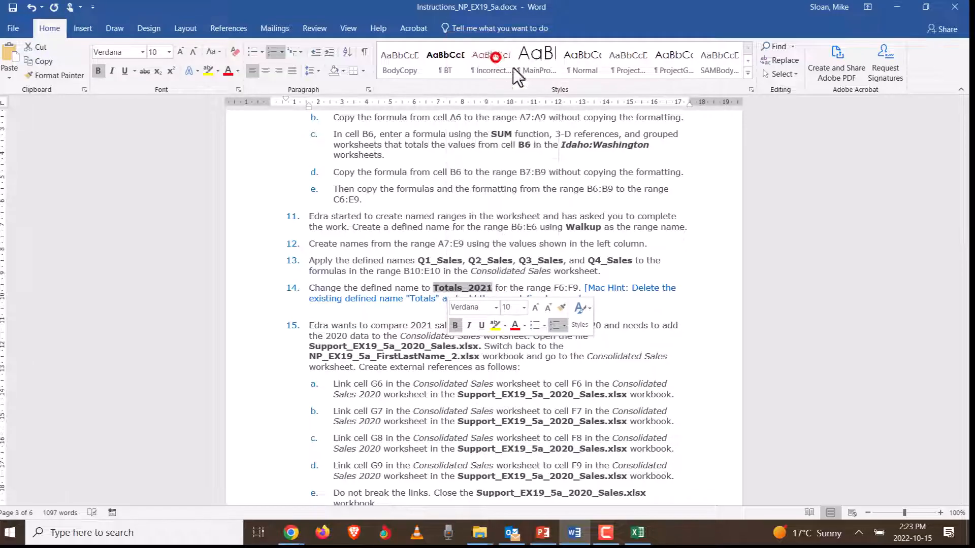
Rename the defined name Total, which covers F6:F9 on the Consolidated Sales sheet, as Totals_2021
click(908, 6)
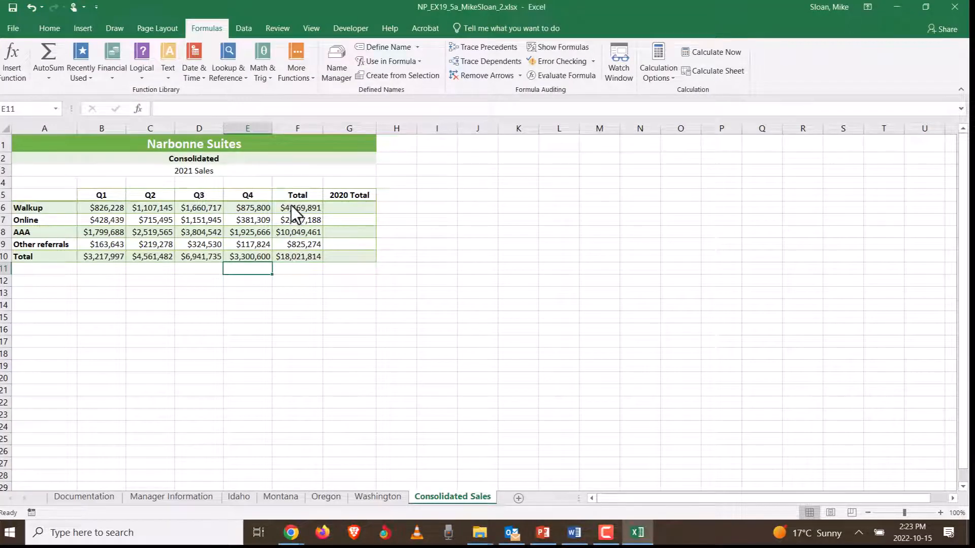
drag(292, 207, 297, 242)
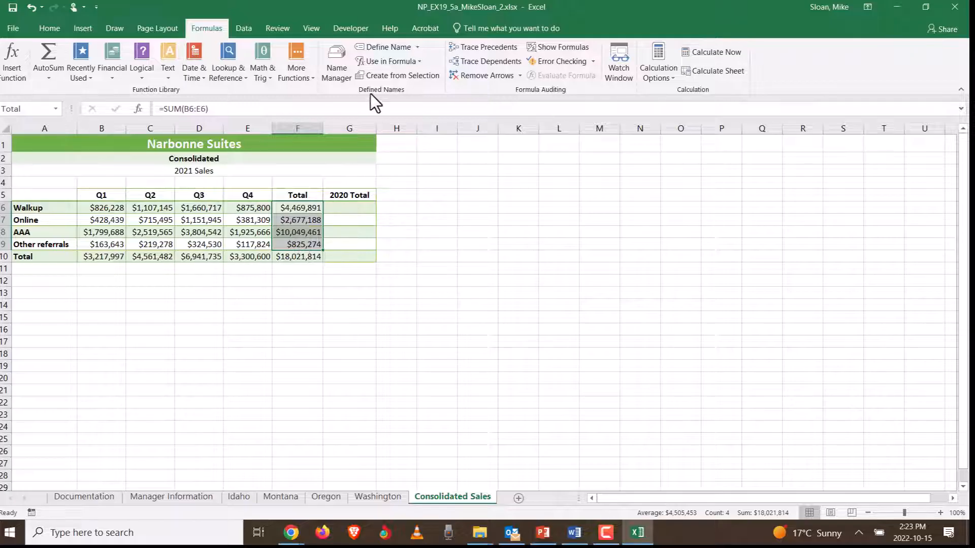
click(343, 76)
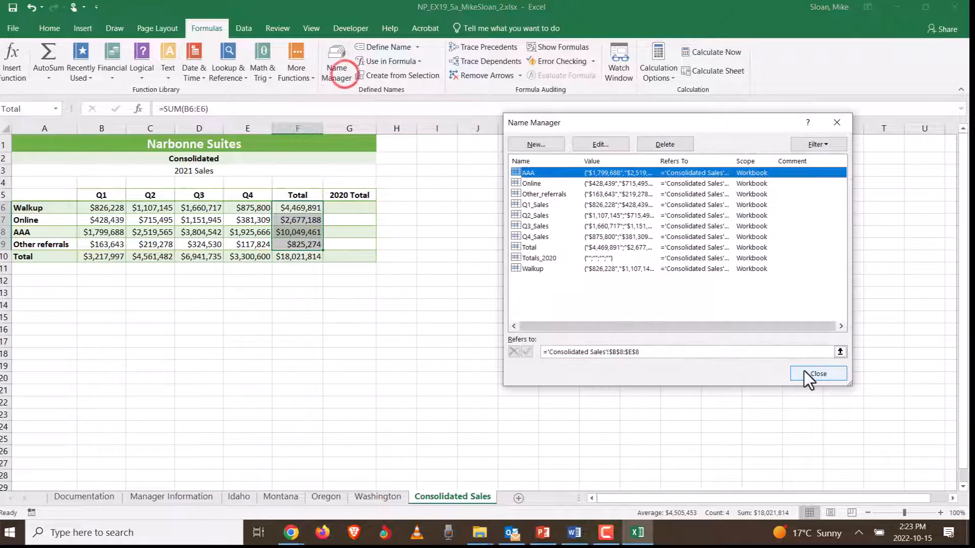
click(533, 248)
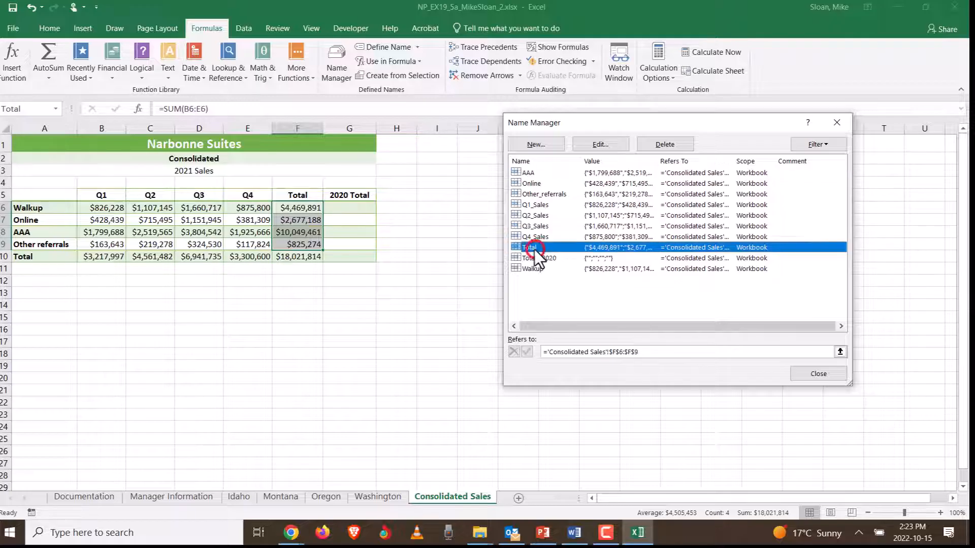
click(595, 147)
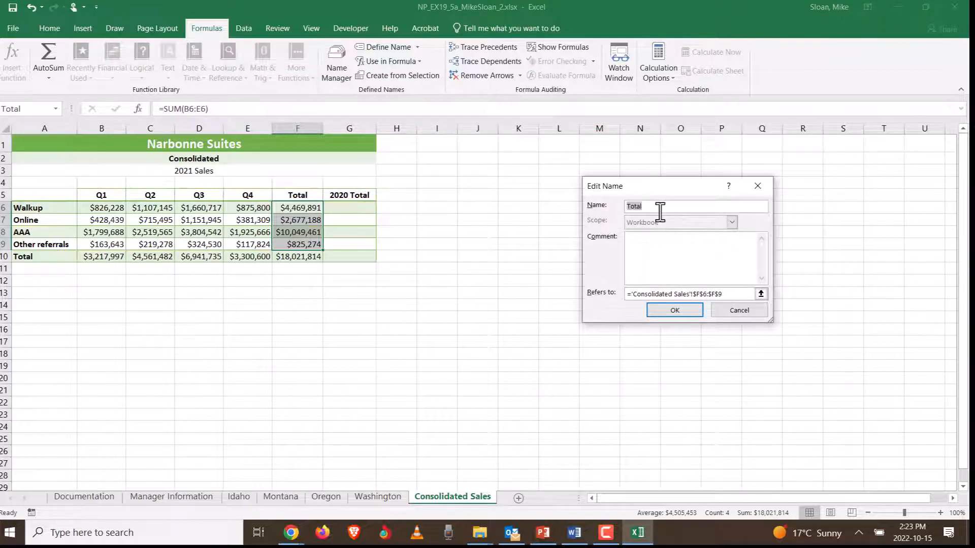
text(Totals_2021)
click(682, 311)
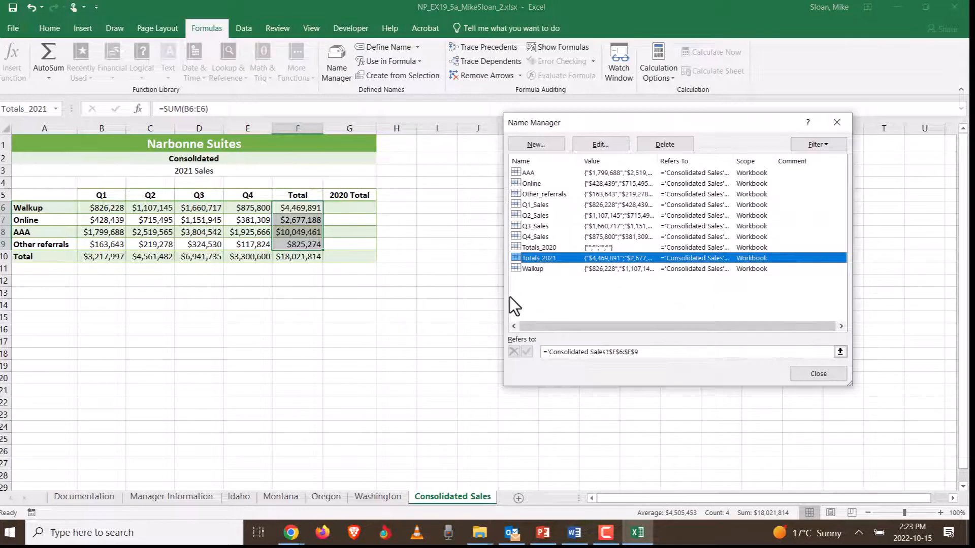
click(808, 375)
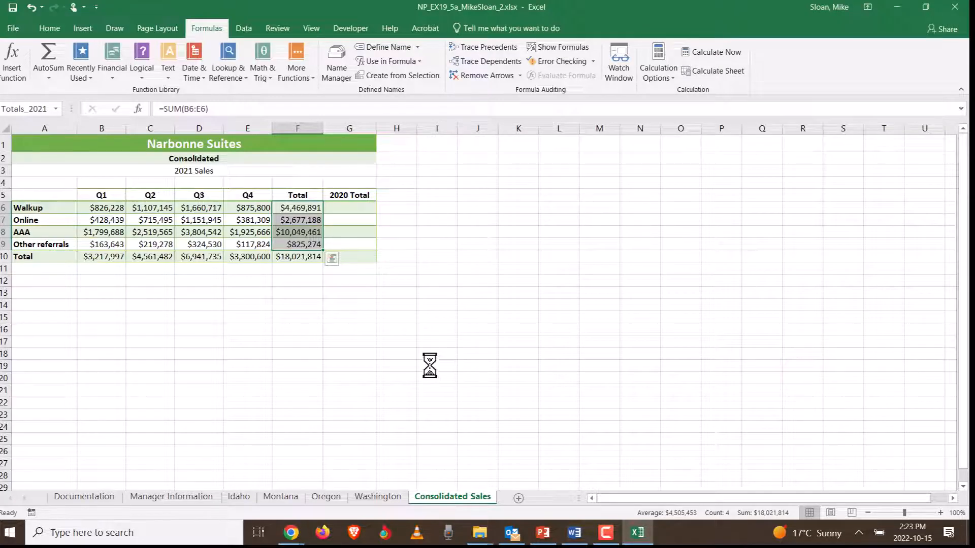
Switch to the Word instructions and read step 15 on linking the 2020 sales data, along with step 16
key(alt+Tab)
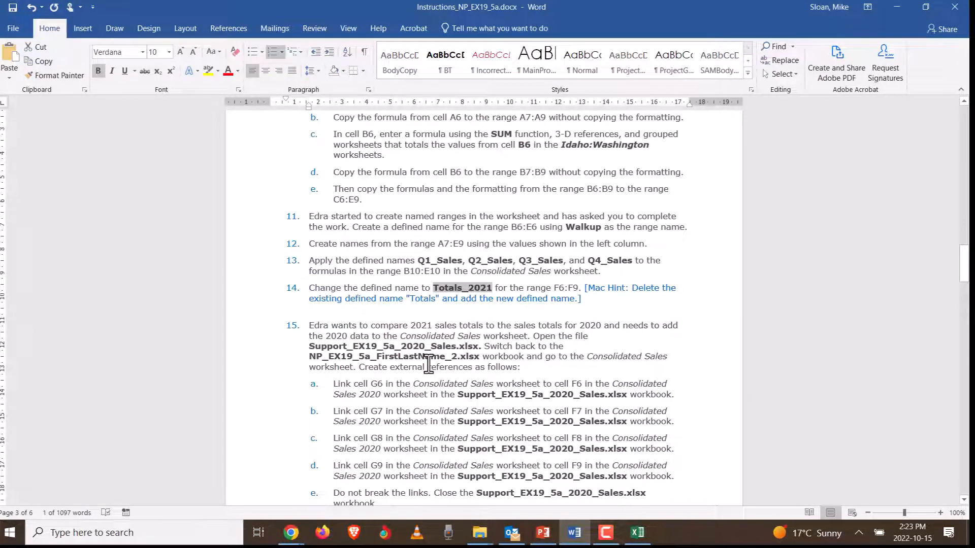
scroll(429, 363, down, 4)
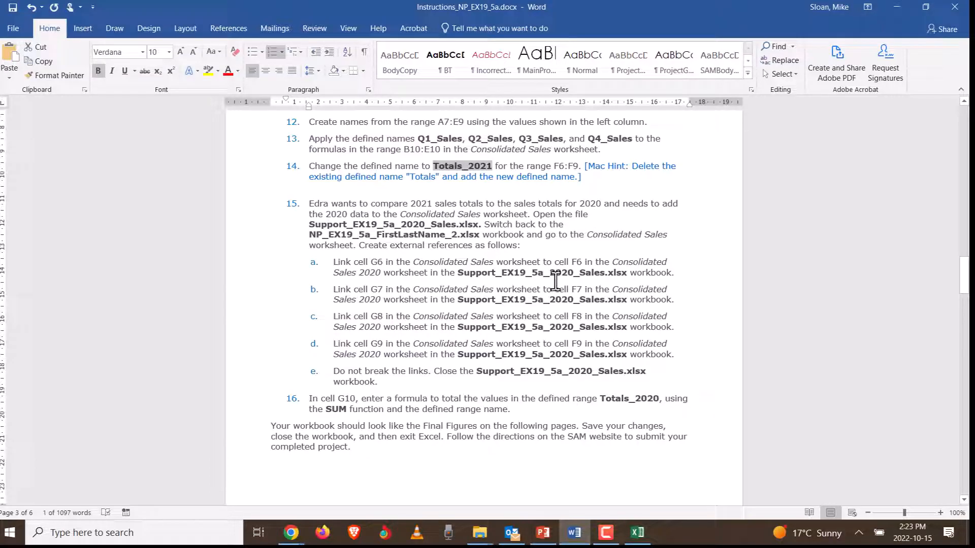
click(476, 228)
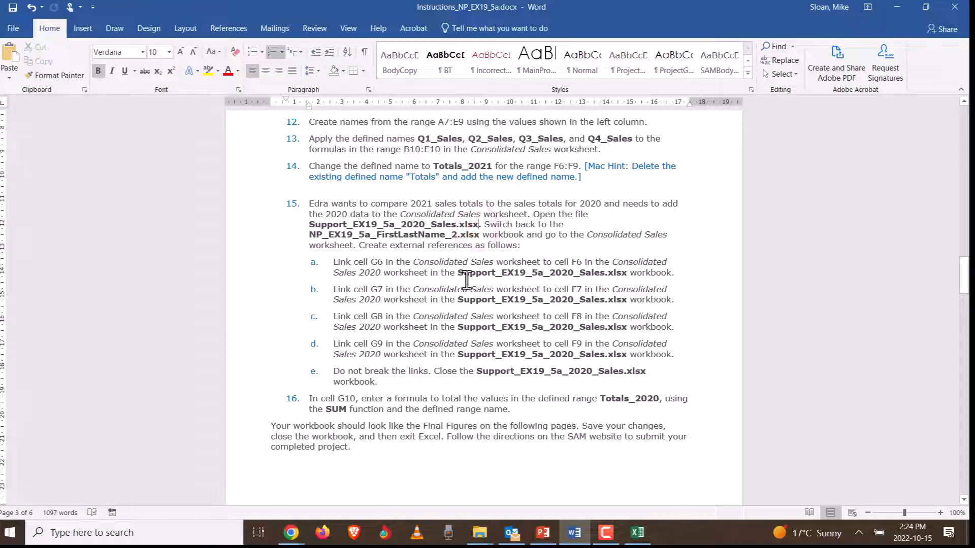
scroll(448, 268, down, 1)
scroll(448, 268, down, 3)
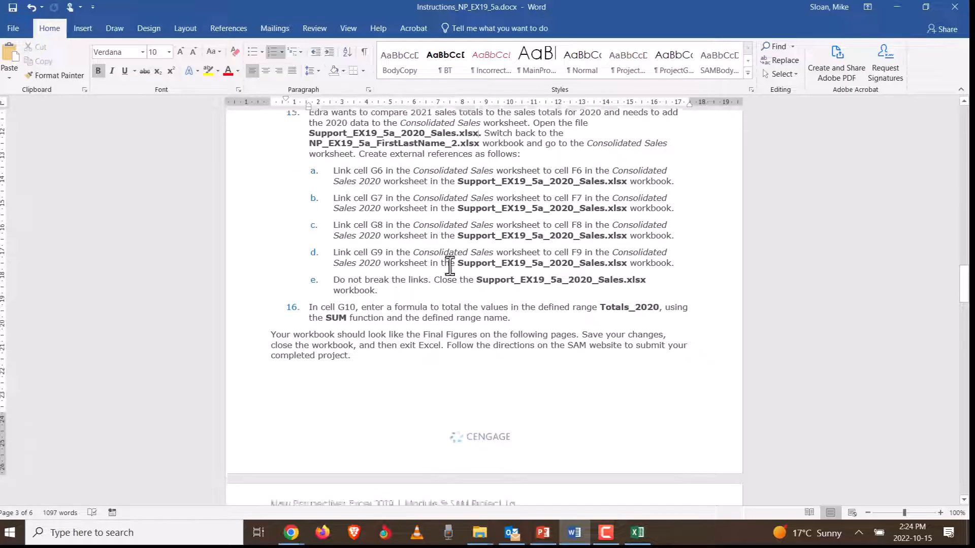
scroll(448, 268, up, 3)
Open the workbook Support_EX19_5a_2020_Sales.xlsx from the Downloads folder in File Explorer
key(alt+Tab)
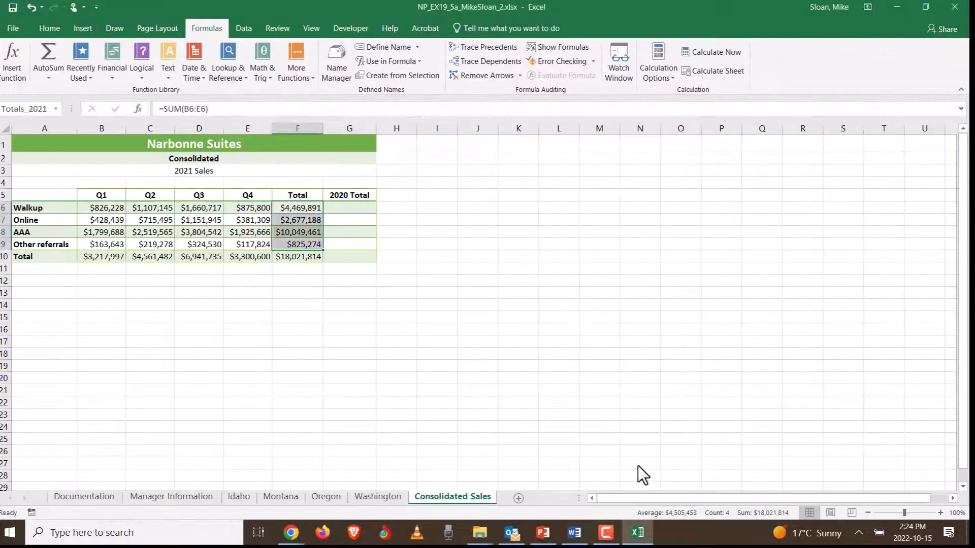
mouse_move(491, 537)
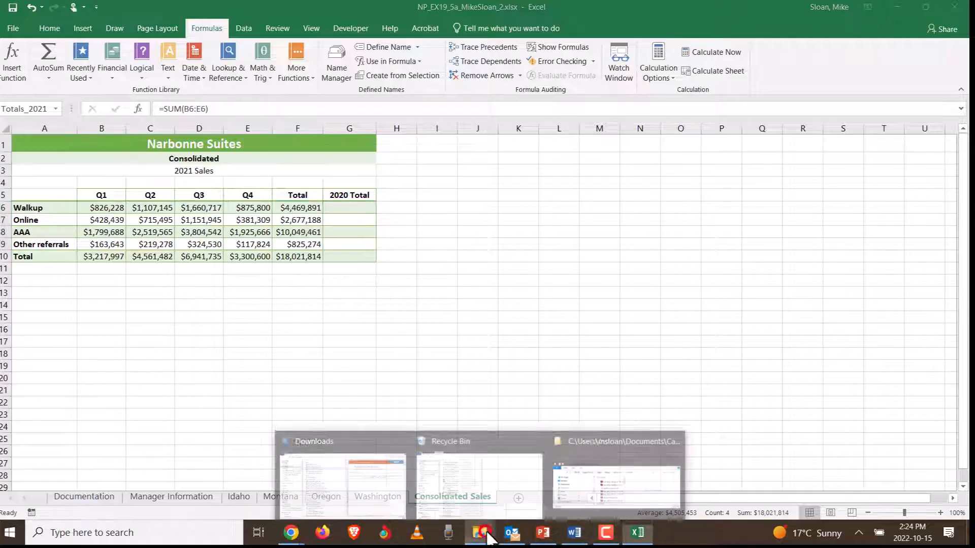
click(486, 497)
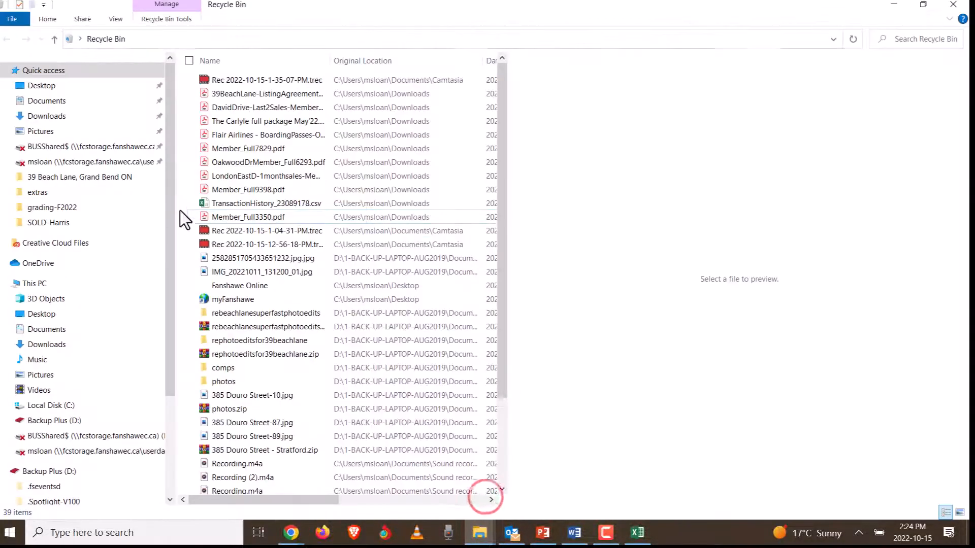
click(56, 115)
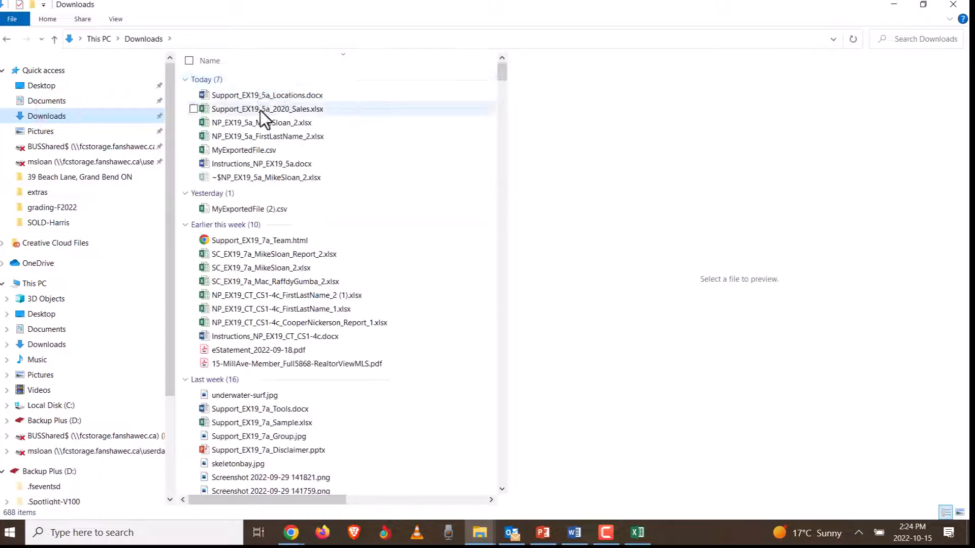
click(260, 108)
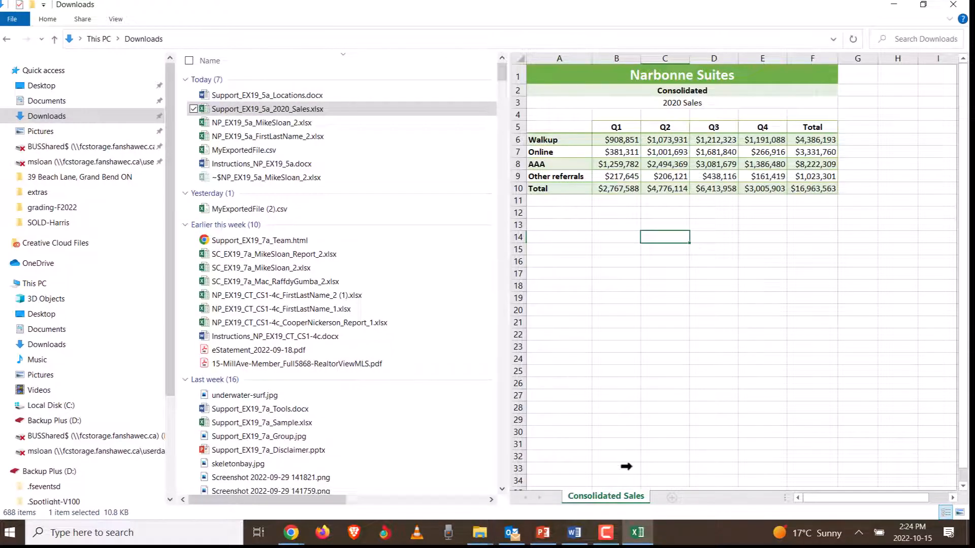
Switch between the open Excel workbooks to Support_EX19_5a_2020_Sales.xlsx and enable editing in it
click(638, 532)
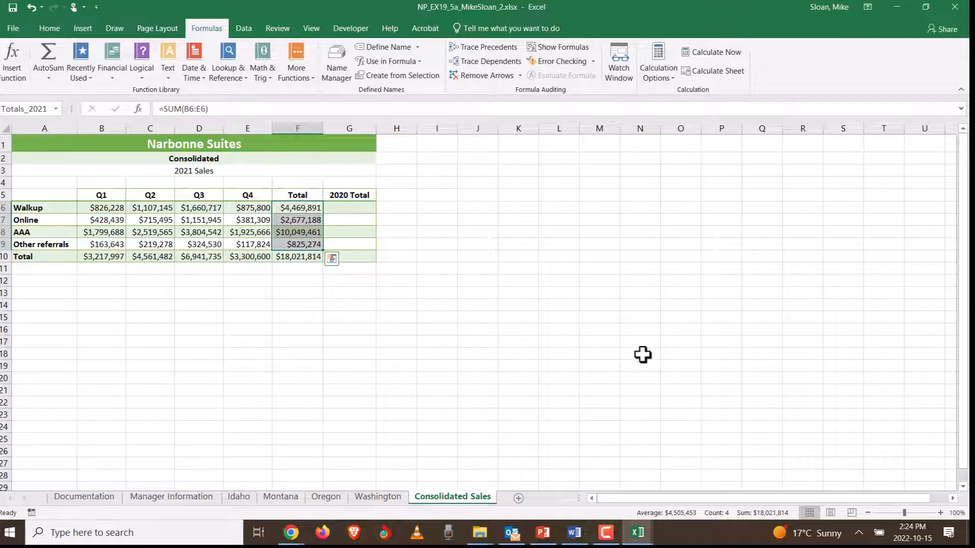
click(317, 26)
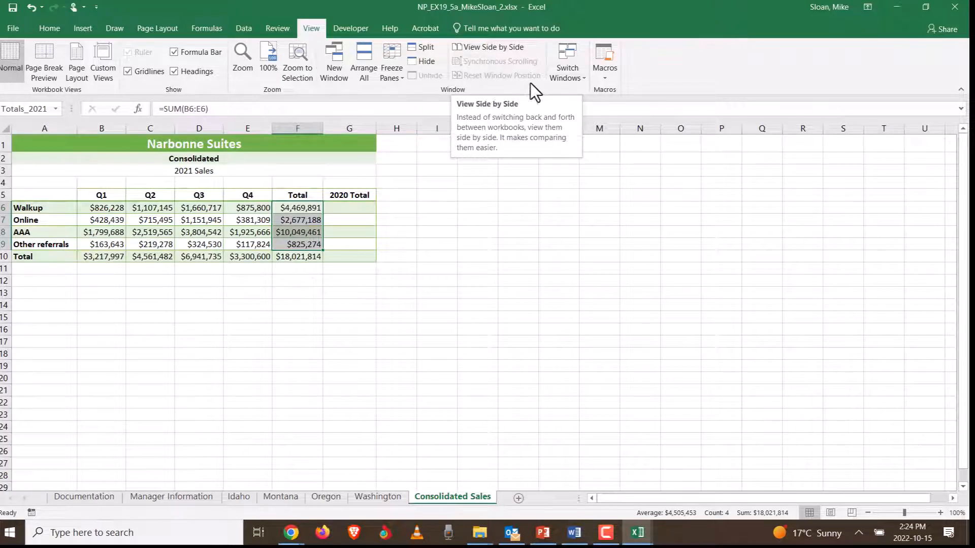
click(568, 80)
click(574, 96)
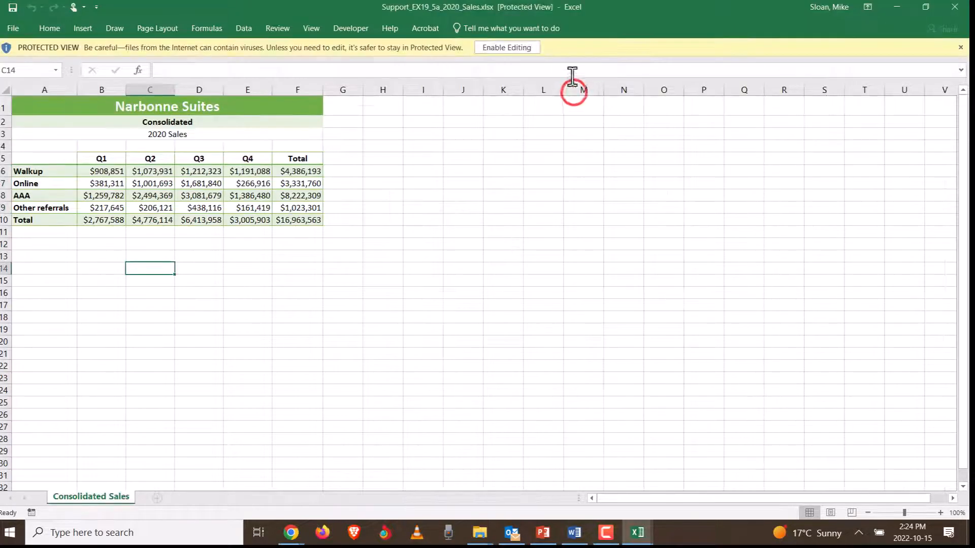
click(524, 47)
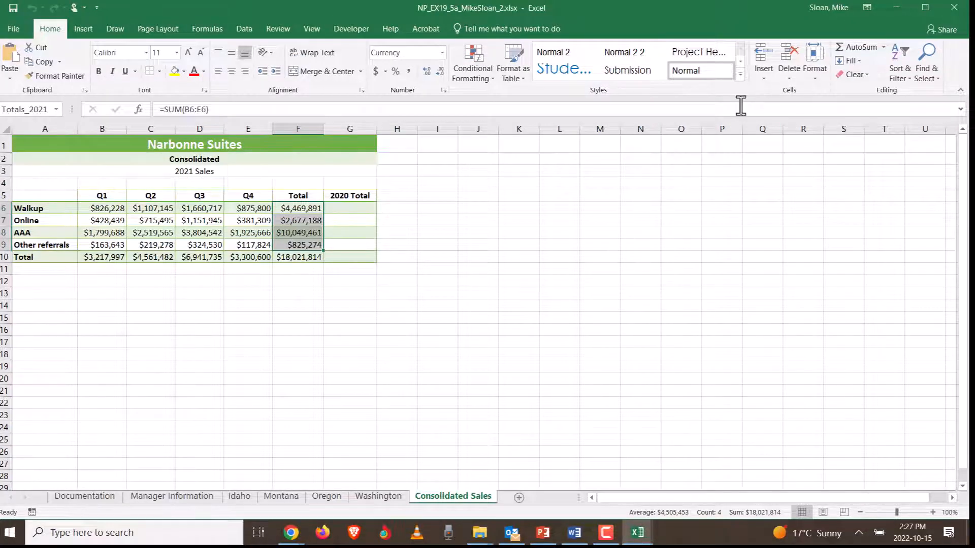
Arrange the project workbook and the 2020 sales workbook side by side using the Tiled window arrangement
click(309, 28)
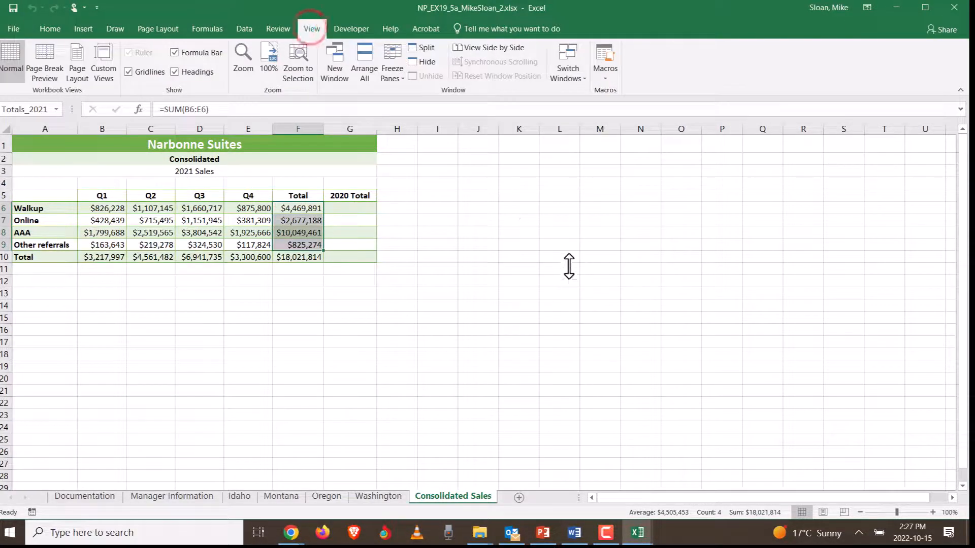
click(371, 81)
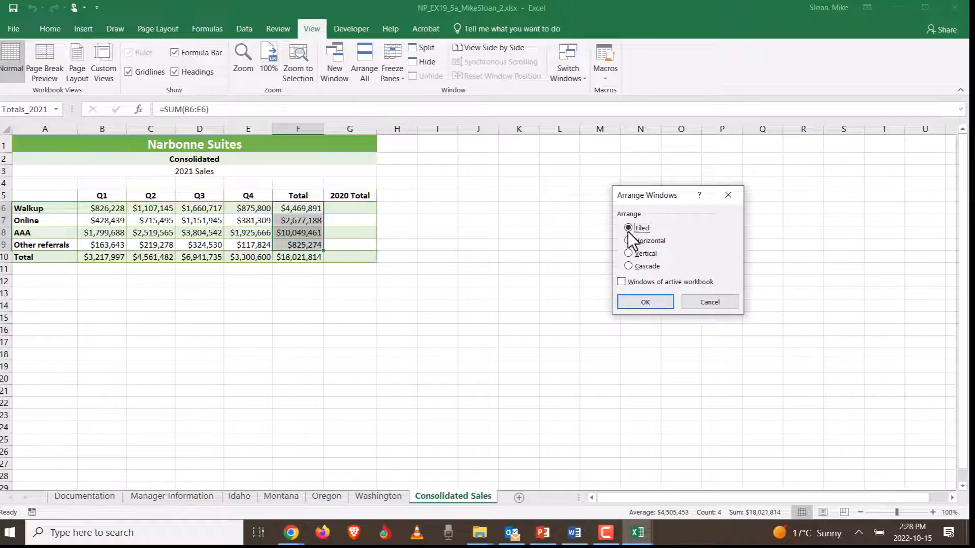
click(639, 300)
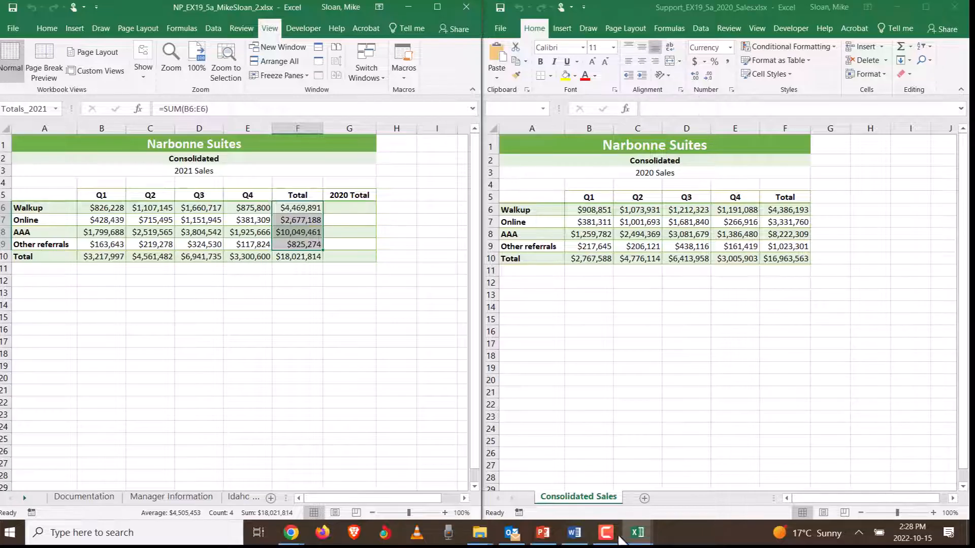
click(643, 539)
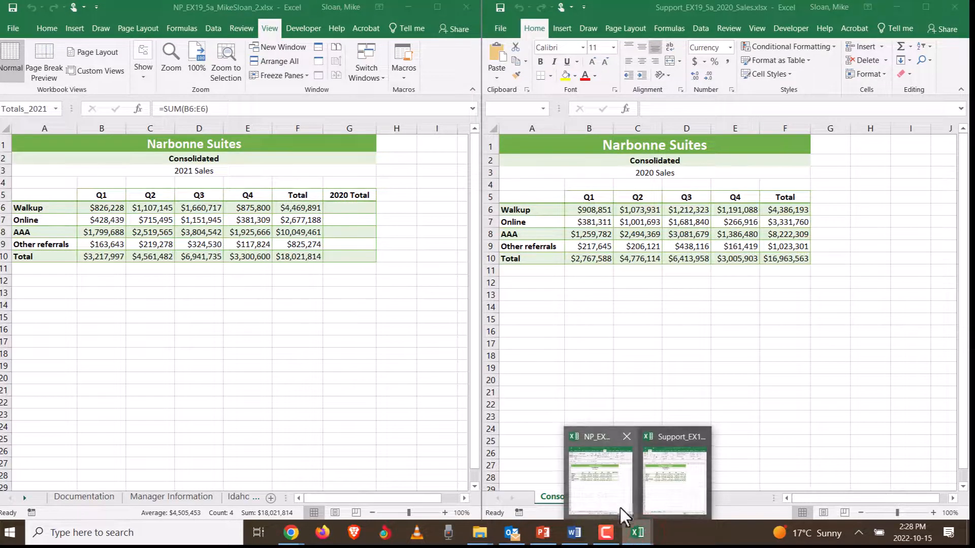
click(639, 541)
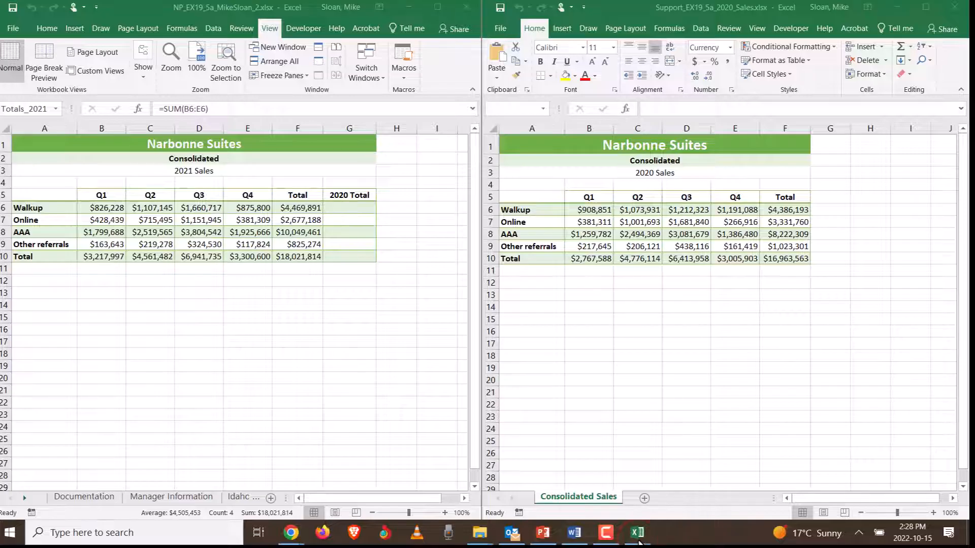
click(640, 540)
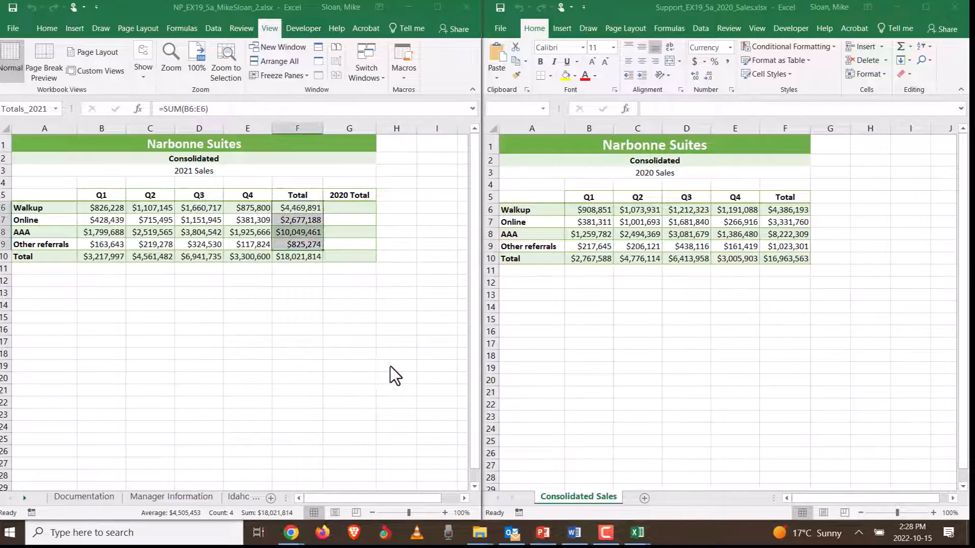
Reread the linking instructions in step 15 of the Word document and return to the two tiled Excel workbooks
click(576, 537)
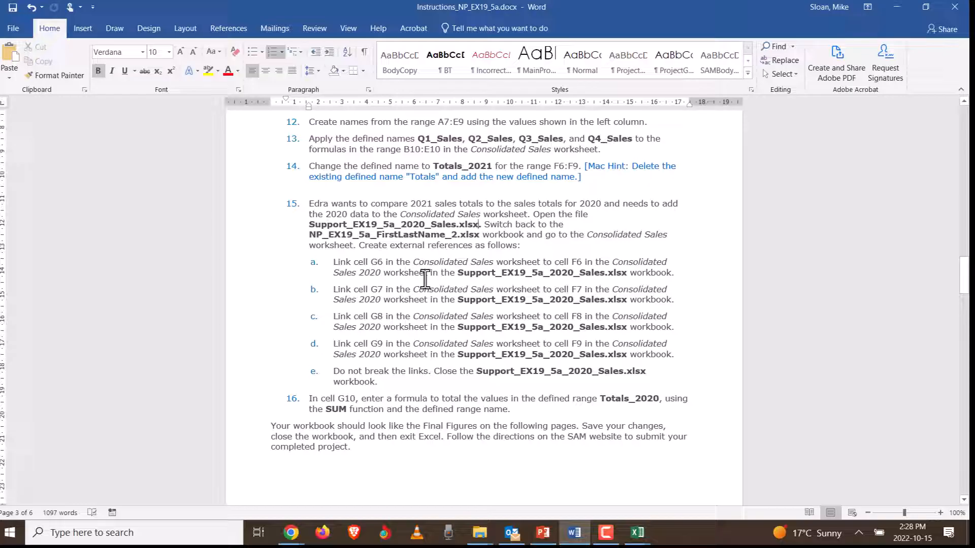
key(alt+Tab)
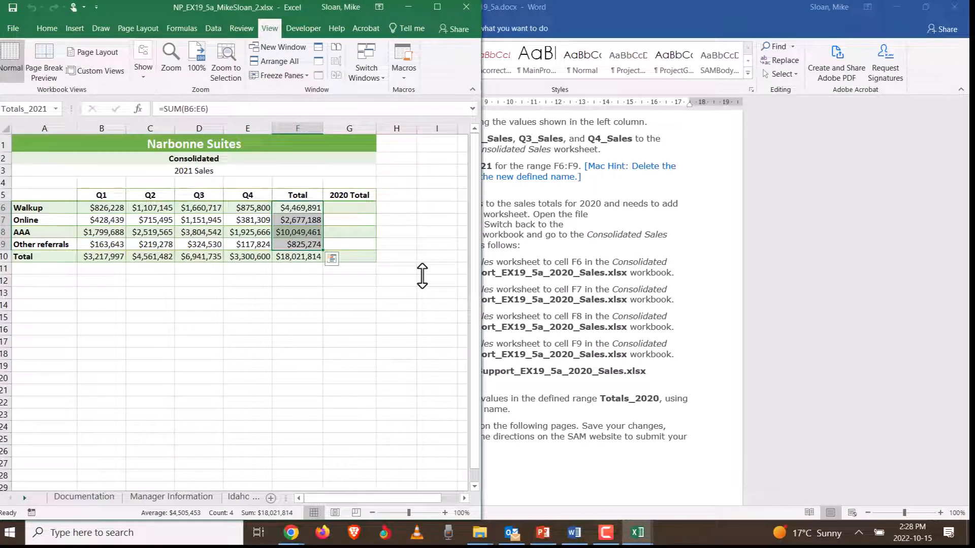
click(637, 533)
click(706, 479)
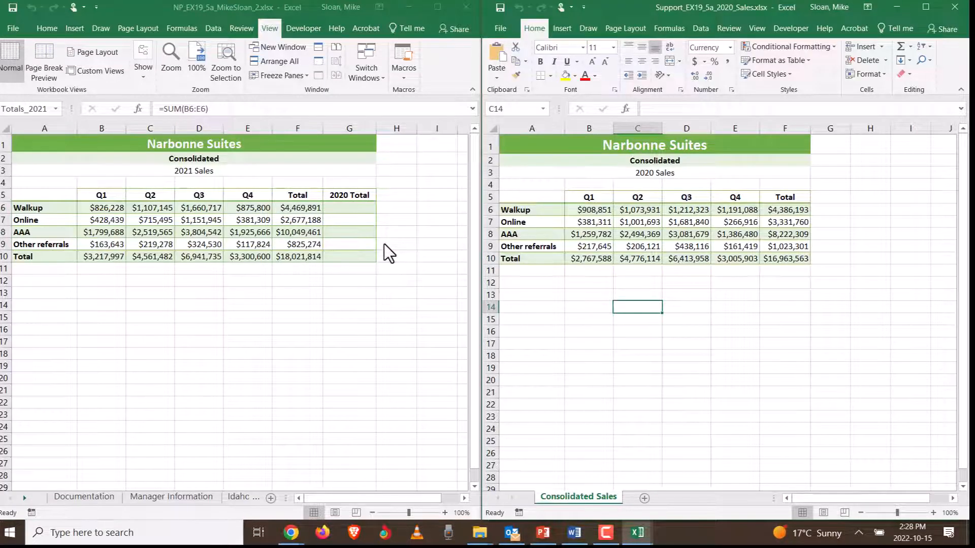
Link G6 under 2020 Total to cell F6 of the Consolidated Sales sheet in Support_EX19_5a_2020_Sales.xlsx and check the formula
click(353, 206)
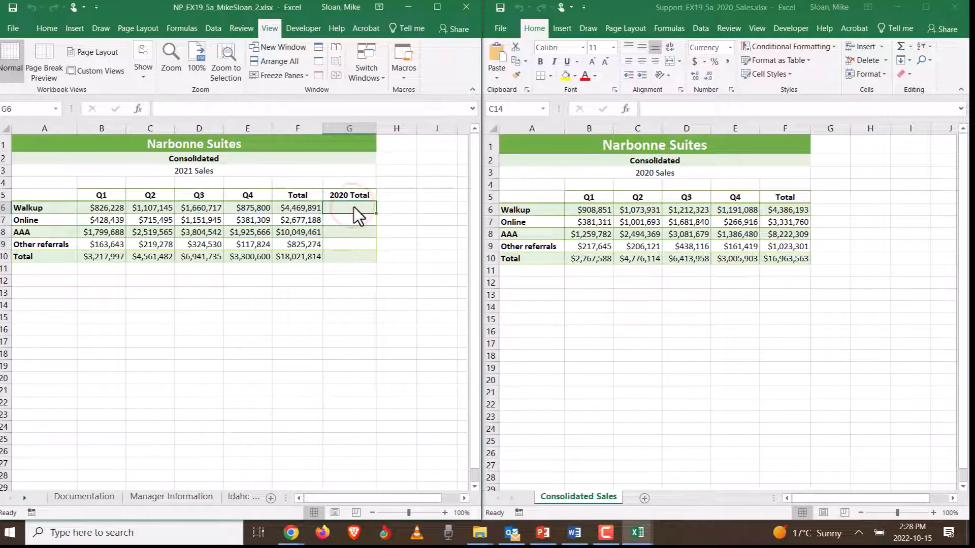
text(=)
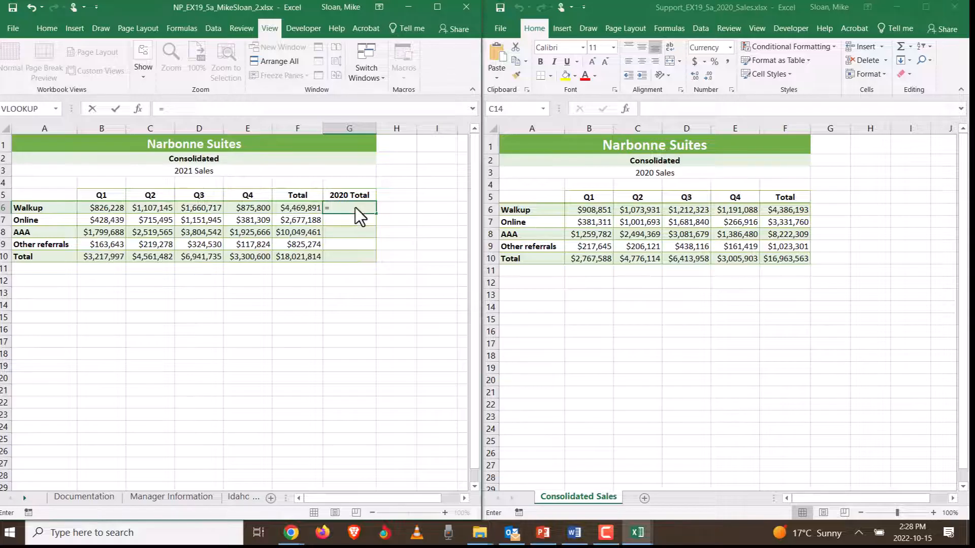
click(772, 210)
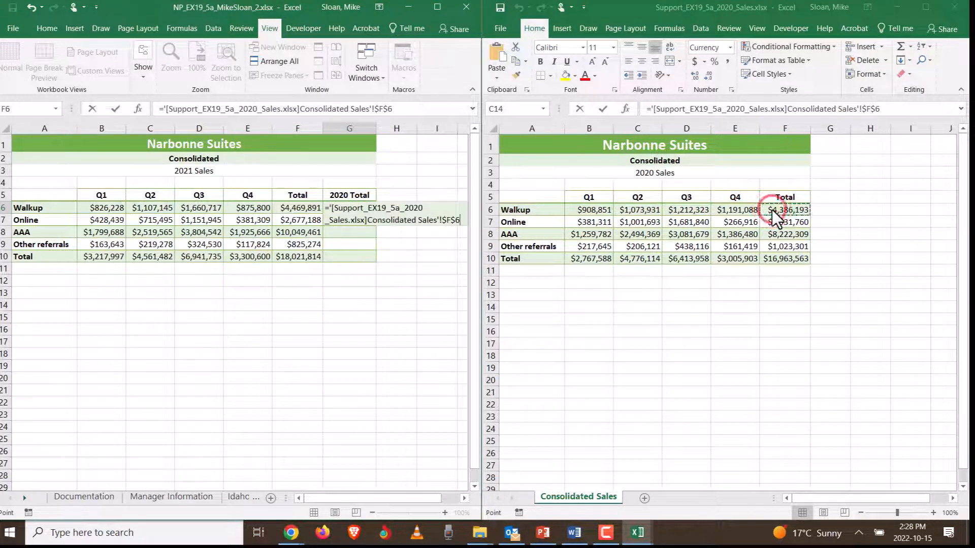
key(Return)
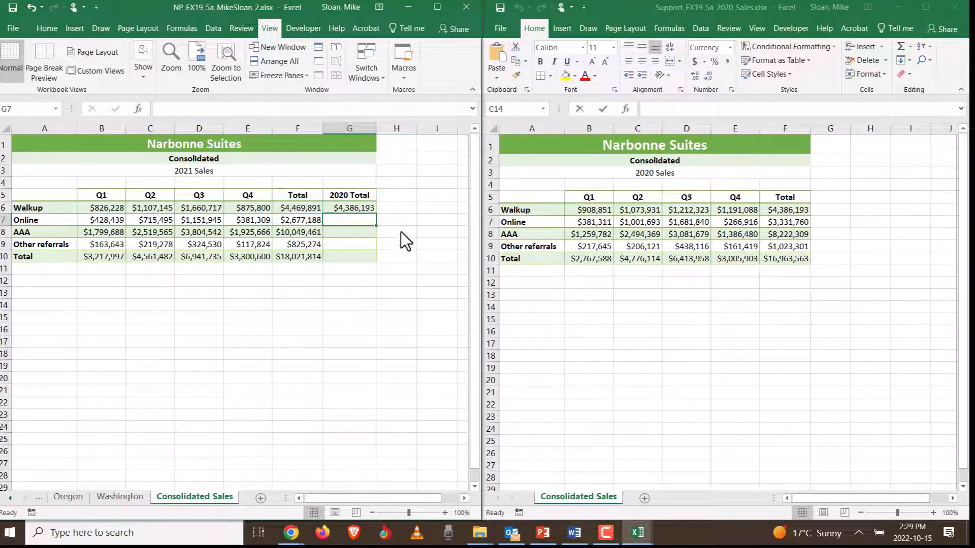
click(362, 210)
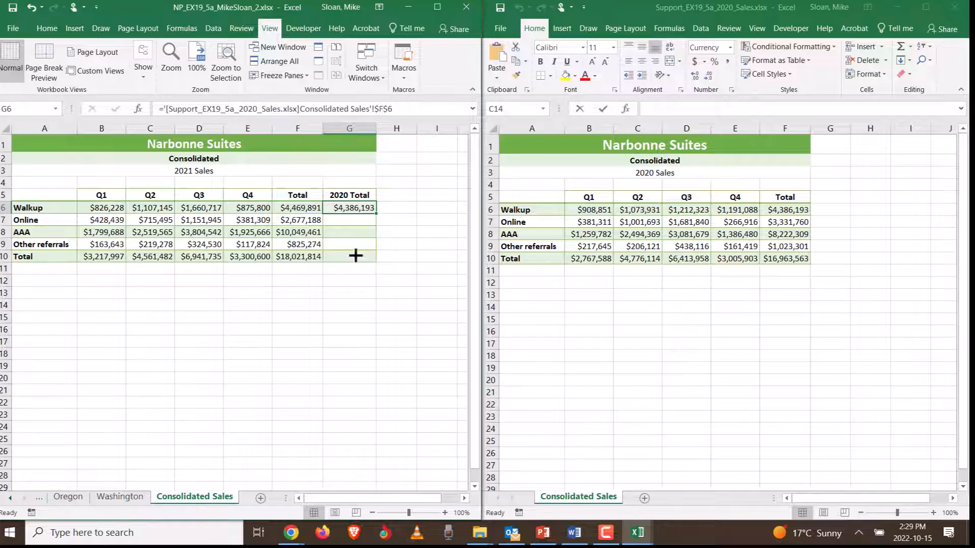
click(355, 223)
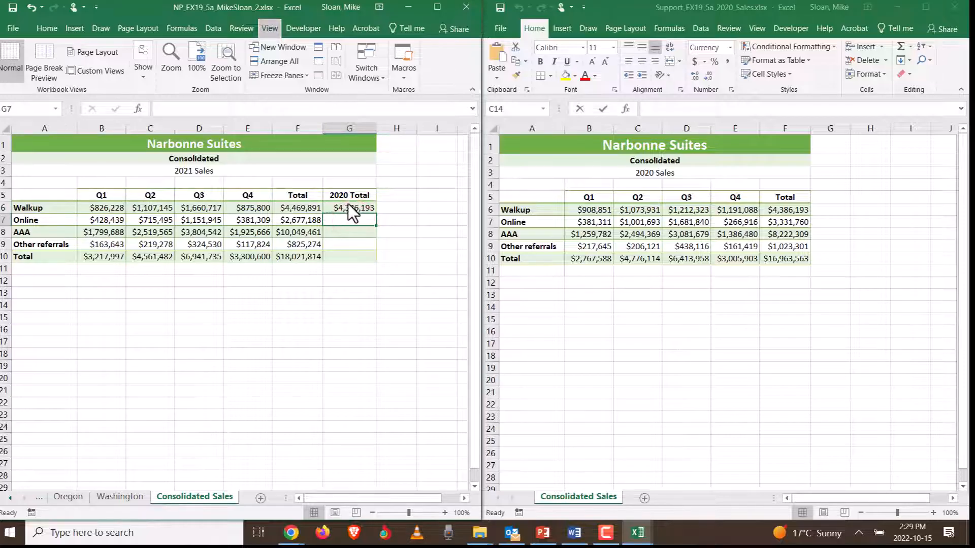
Check steps 15 and 16 of the Word instructions, including closing the support workbook without breaking links, and return to the two tiled Excel workbooks
key(alt+Tab)
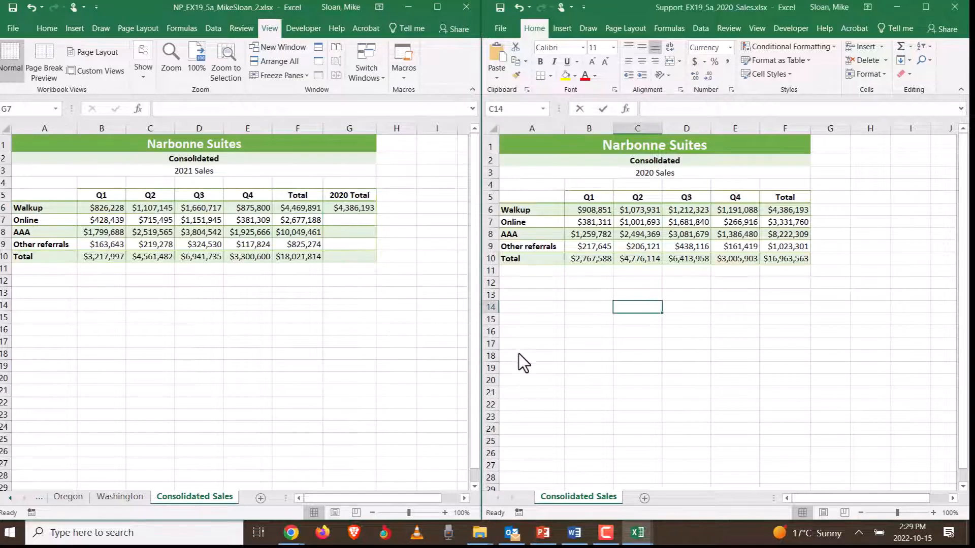
click(349, 222)
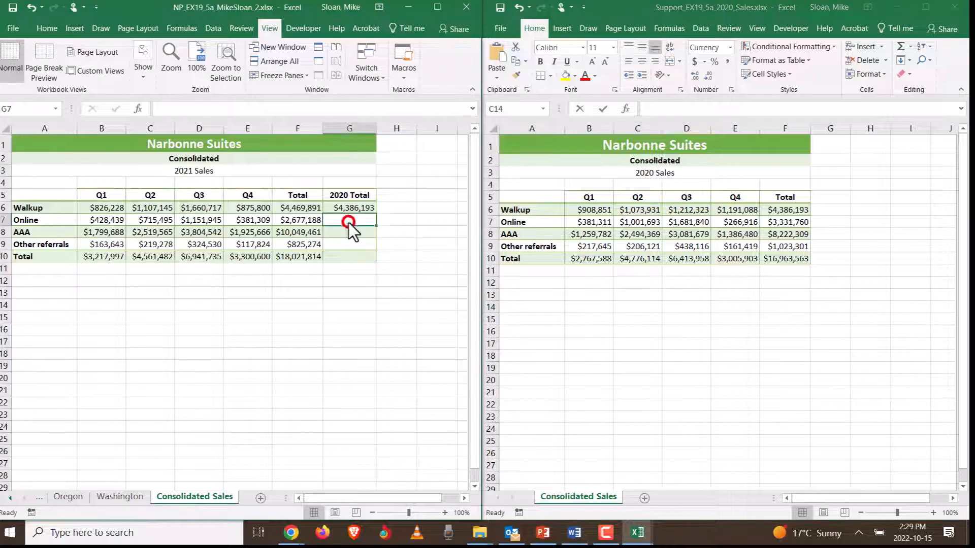
click(573, 541)
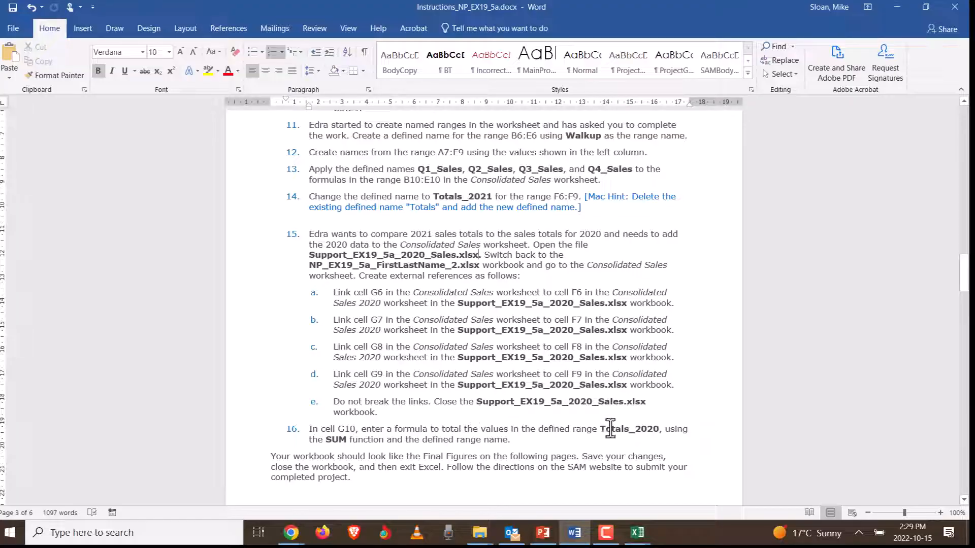
drag(624, 403, 480, 405)
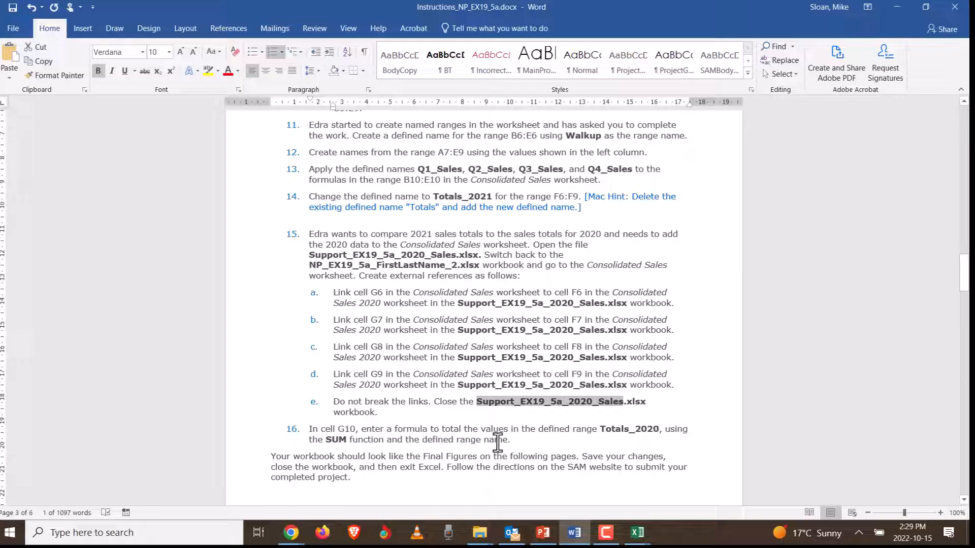
key(alt+Tab)
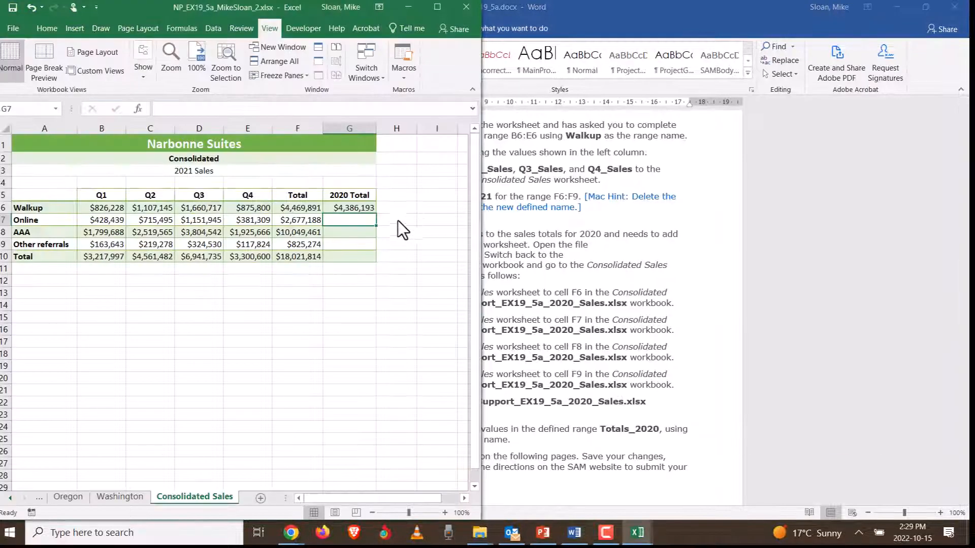
mouse_move(637, 532)
click(659, 498)
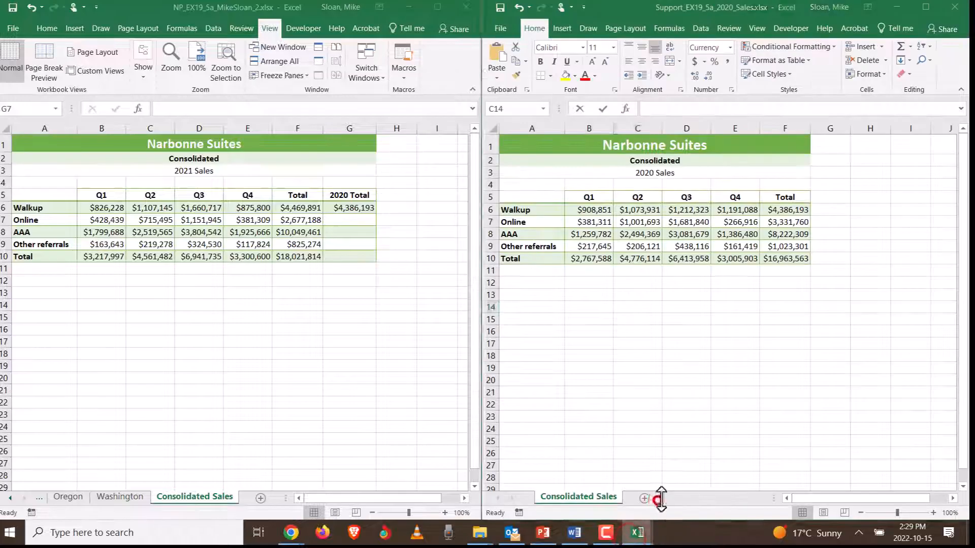
Link G7 and G8 under 2020 Total to cells F7 and F8 of the Consolidated Sales sheet in Support_EX19_5a_2020_Sales.xlsx
click(359, 220)
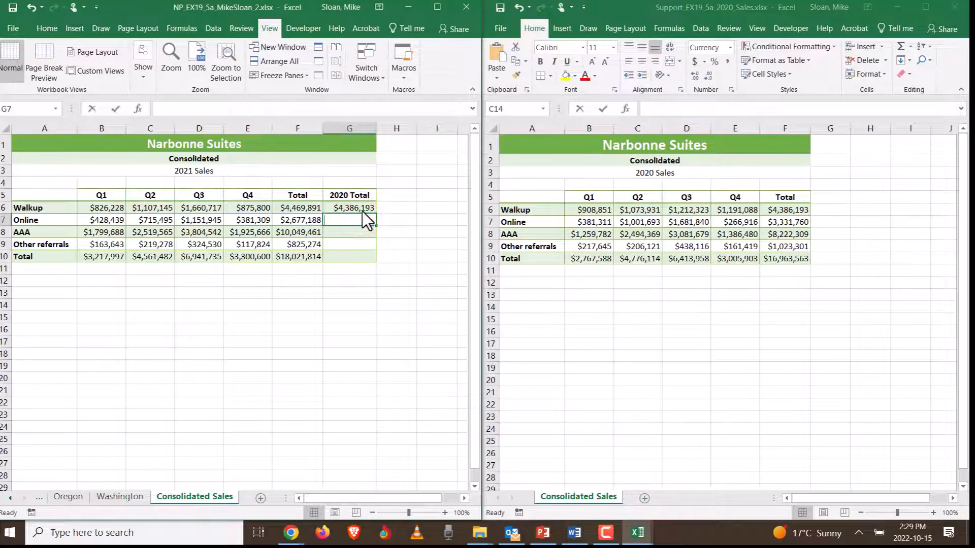
text(=)
click(784, 221)
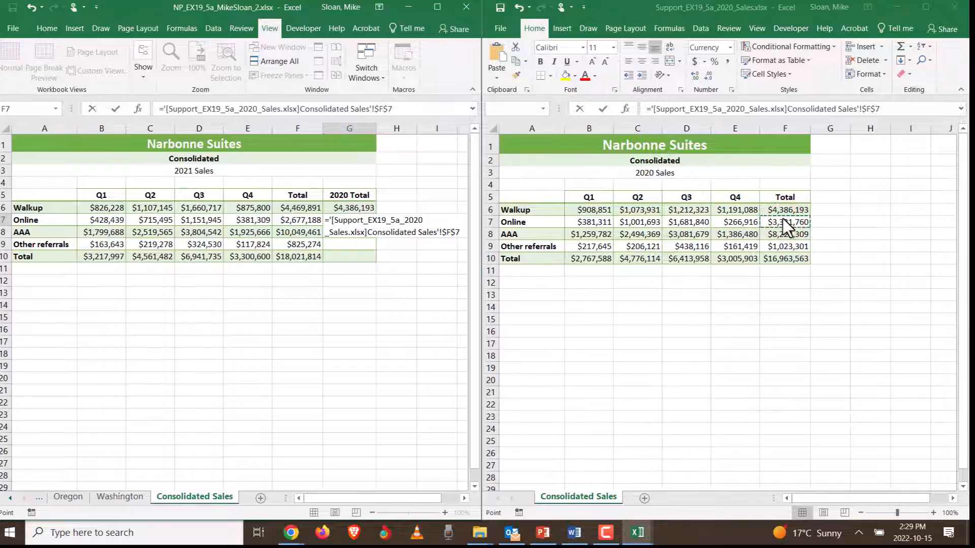
key(Return)
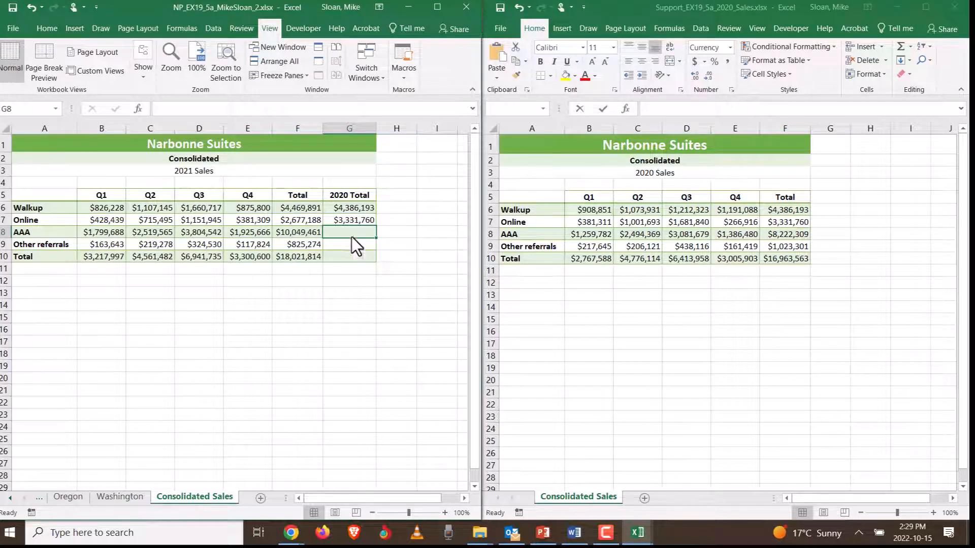
text(=)
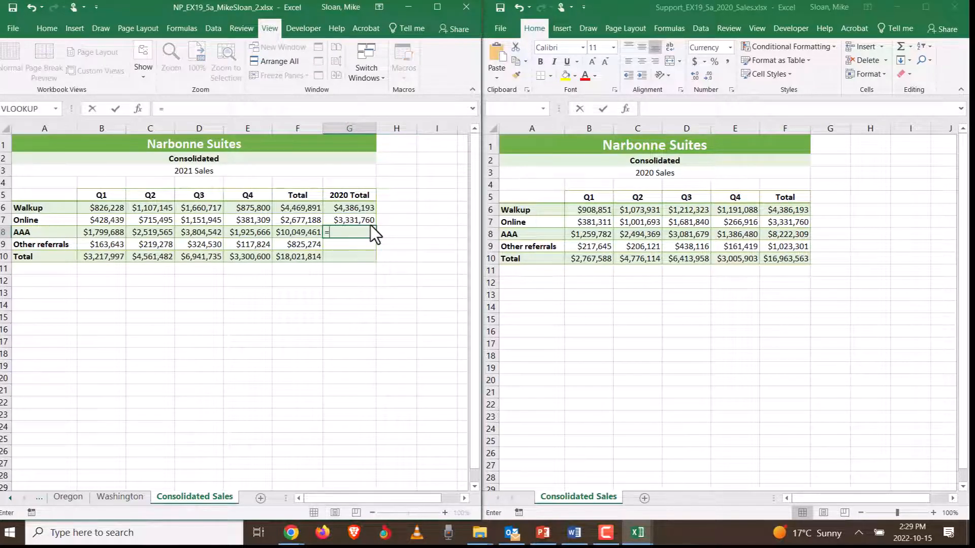
click(770, 234)
key(Return)
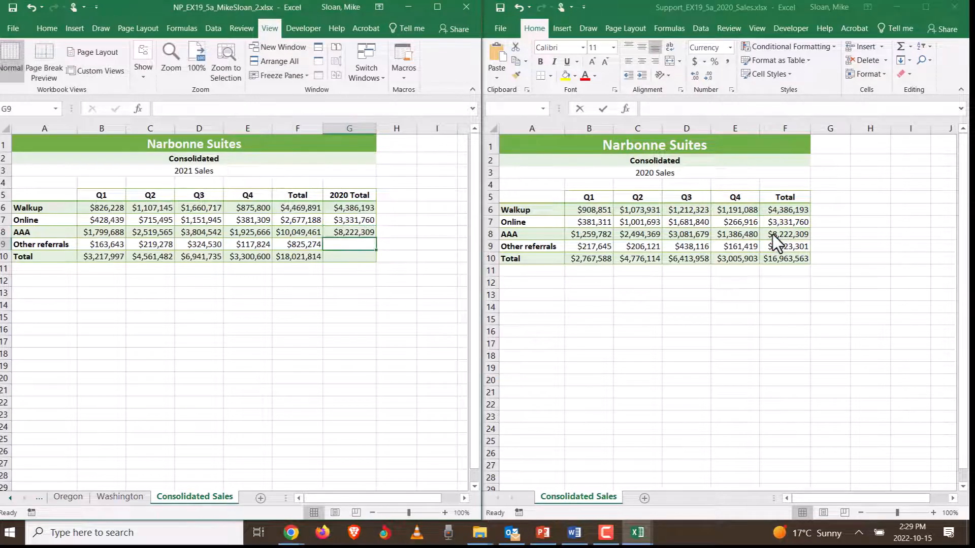
Link G9 in the Other referrals row to cell F9 of the Consolidated Sales sheet in Support_EX19_5a_2020_Sales.xlsx
text(=)
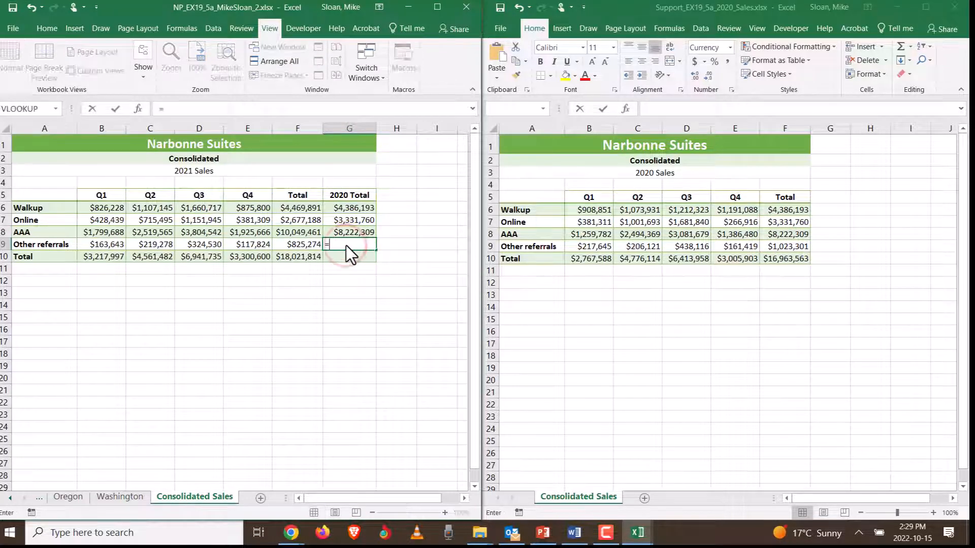
click(776, 248)
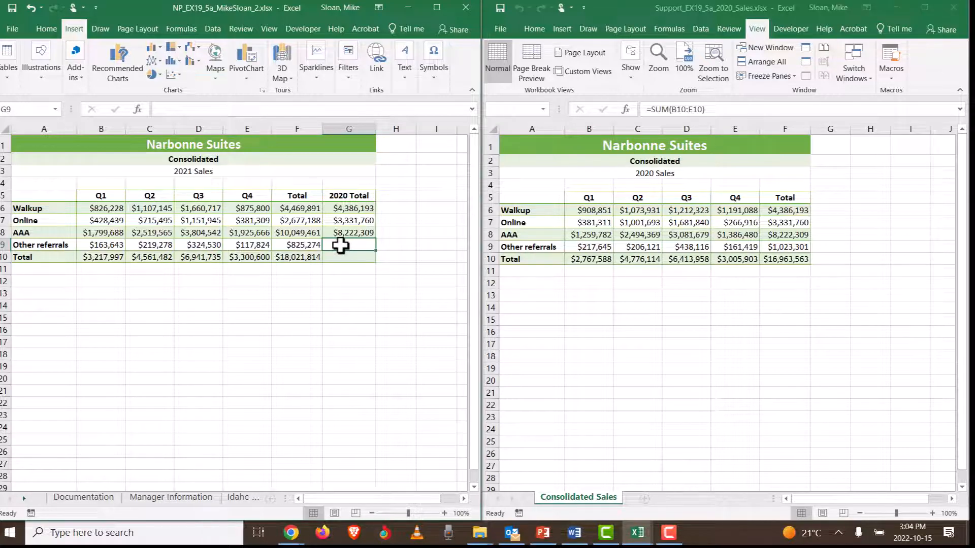
text(=)
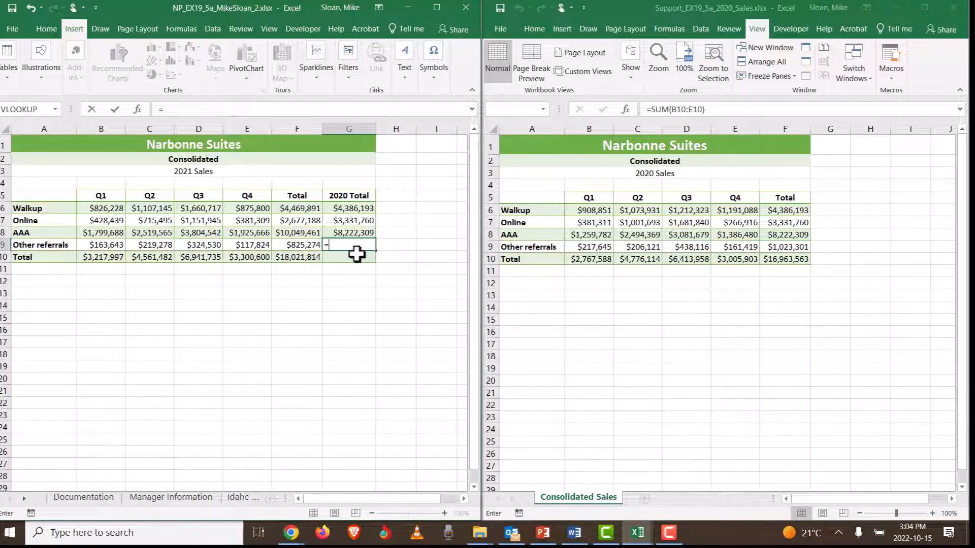
click(792, 242)
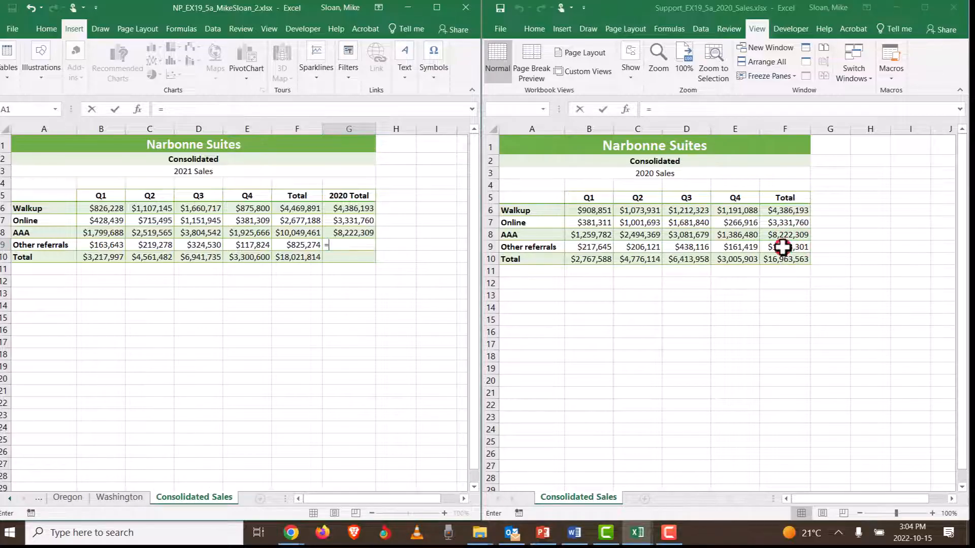
click(782, 247)
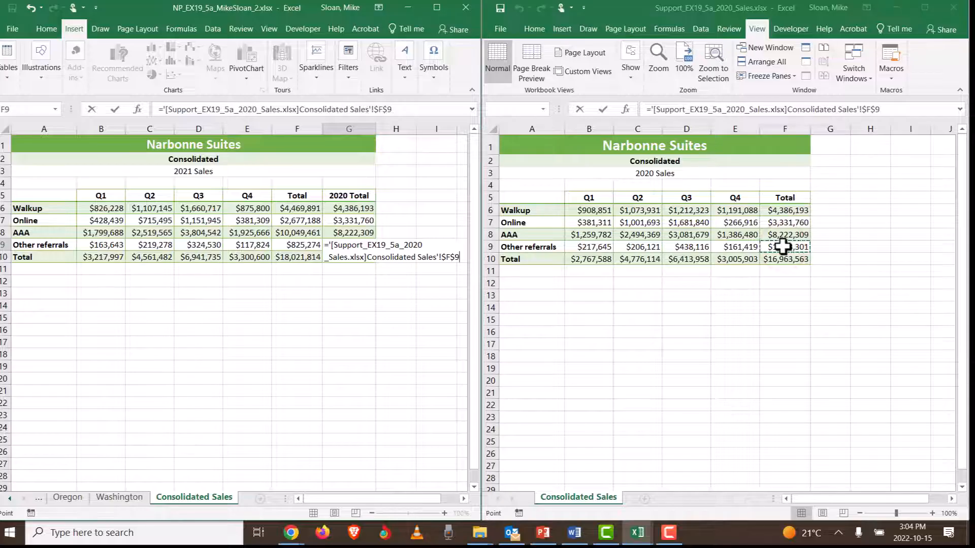
key(Return)
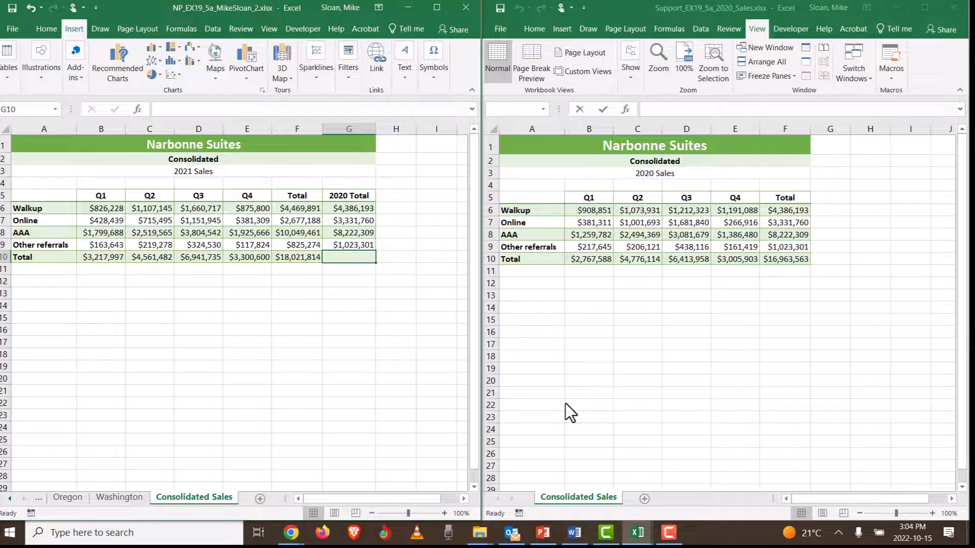
Close Support_EX19_5a_2020_Sales.xlsx without saving its changes and maximize the project workbook
click(958, 10)
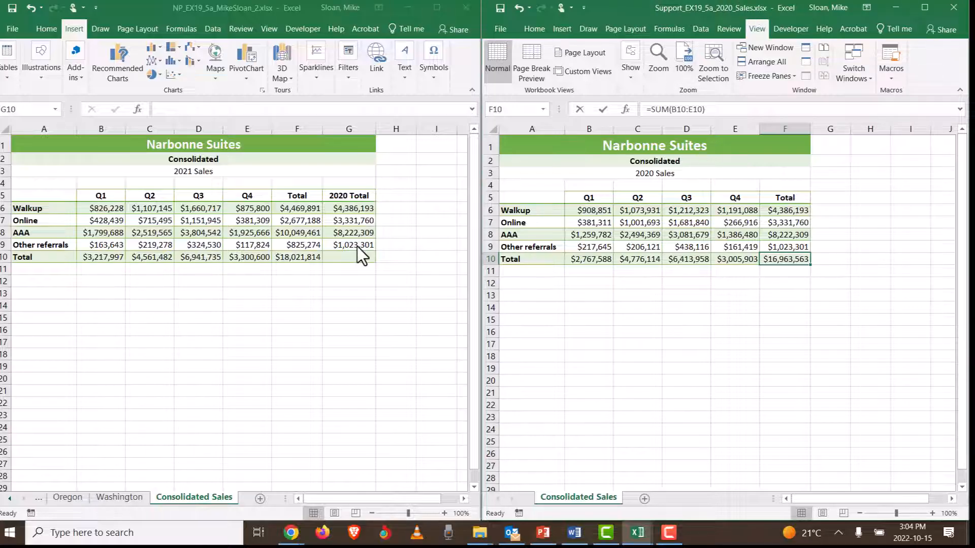
click(358, 207)
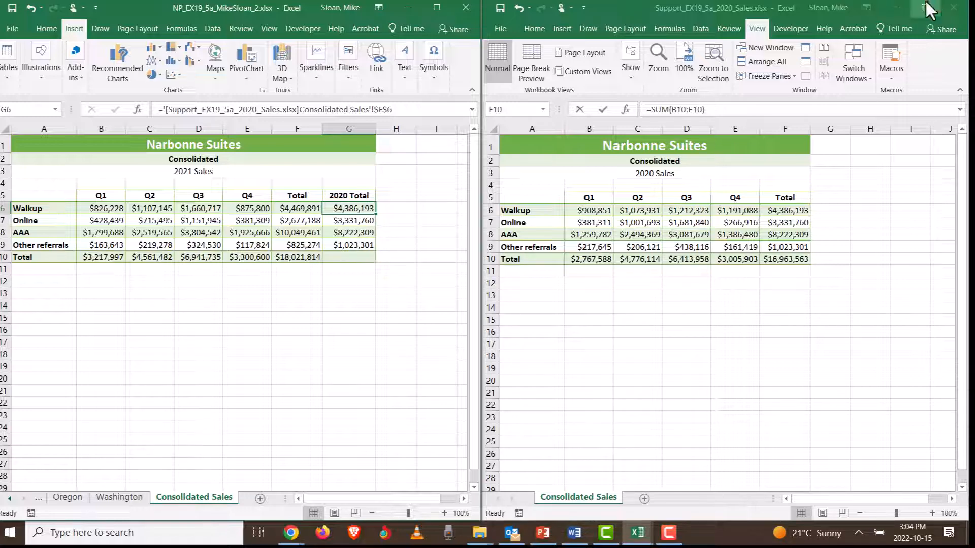
click(954, 13)
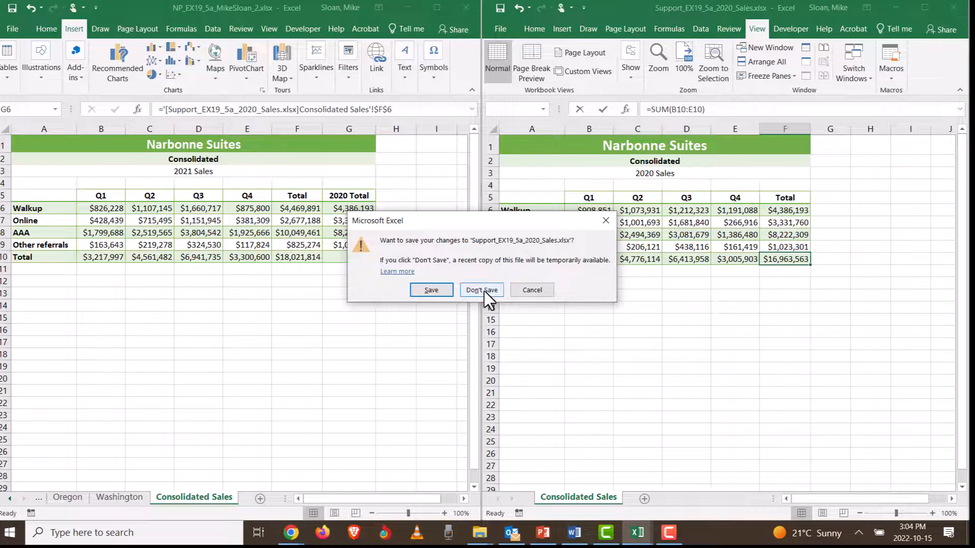
click(483, 291)
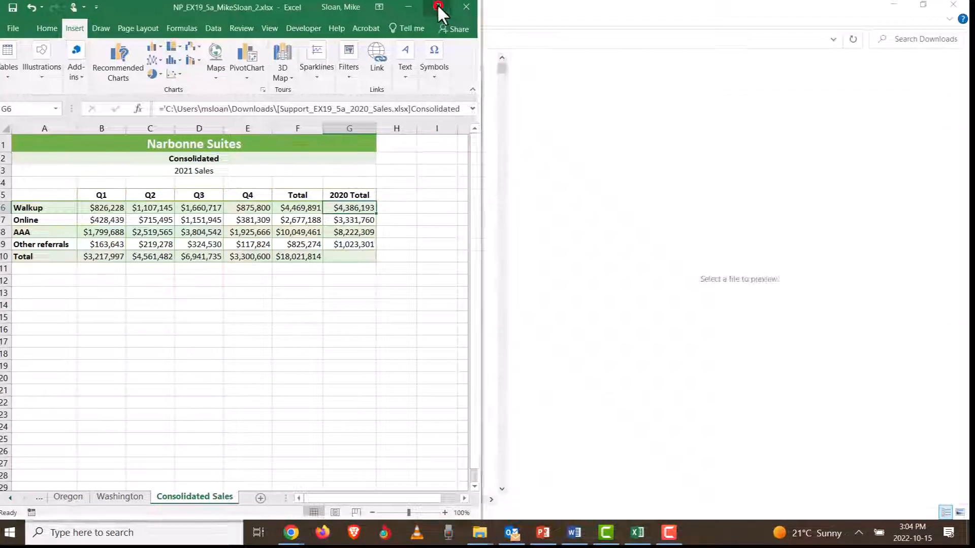
click(437, 7)
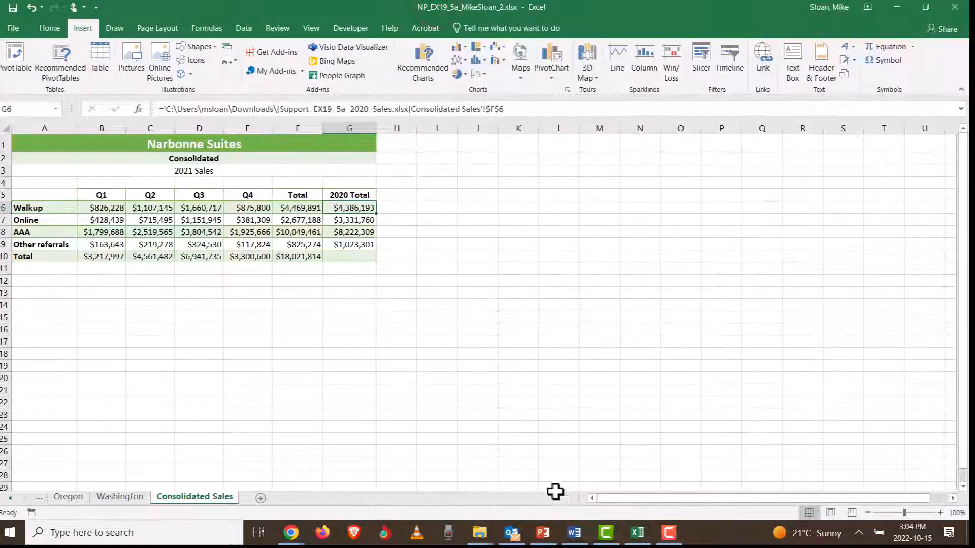
Read step 16 of the Word instructions on totalling Totals_2020, review step 13 on defined names, and return to the Excel project workbook
click(581, 534)
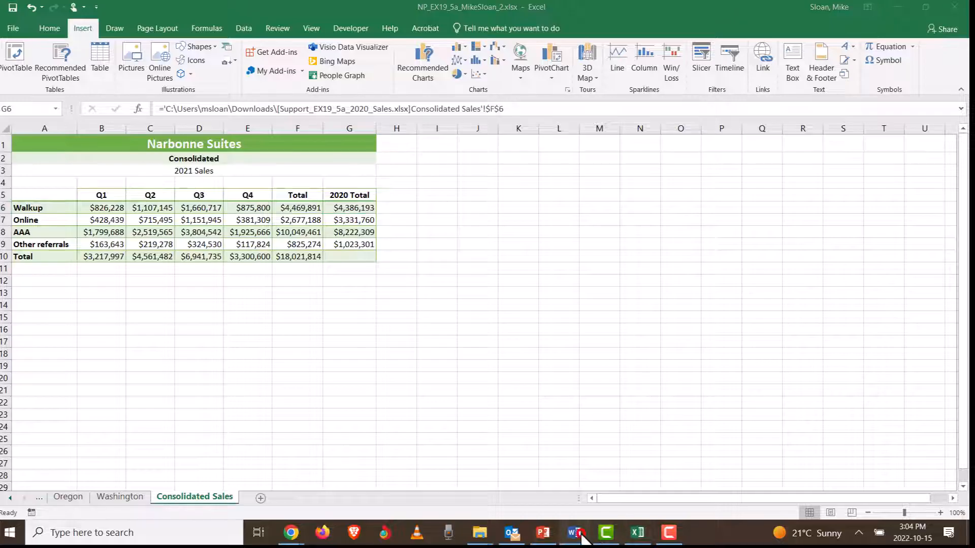
scroll(454, 368, down, 10)
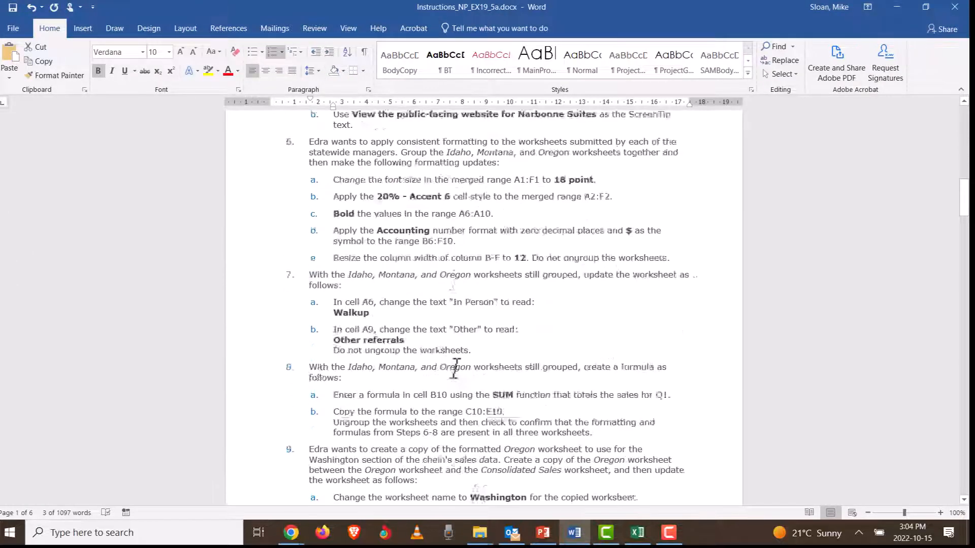
scroll(456, 367, down, 15)
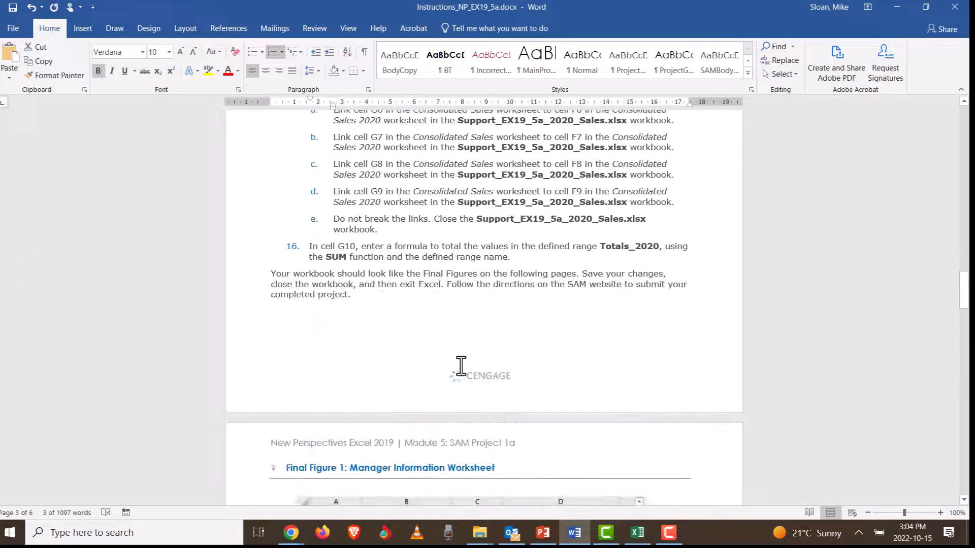
click(384, 246)
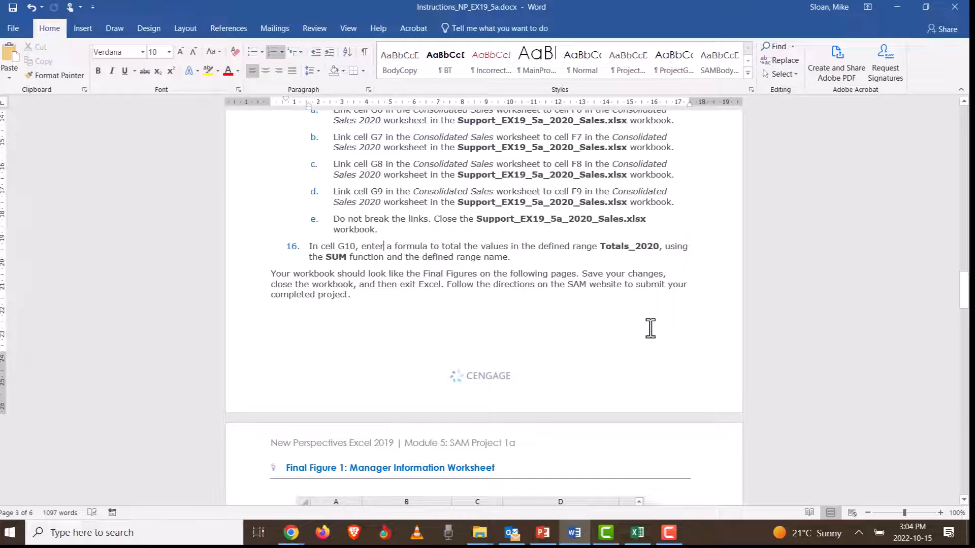
scroll(651, 329, up, 15)
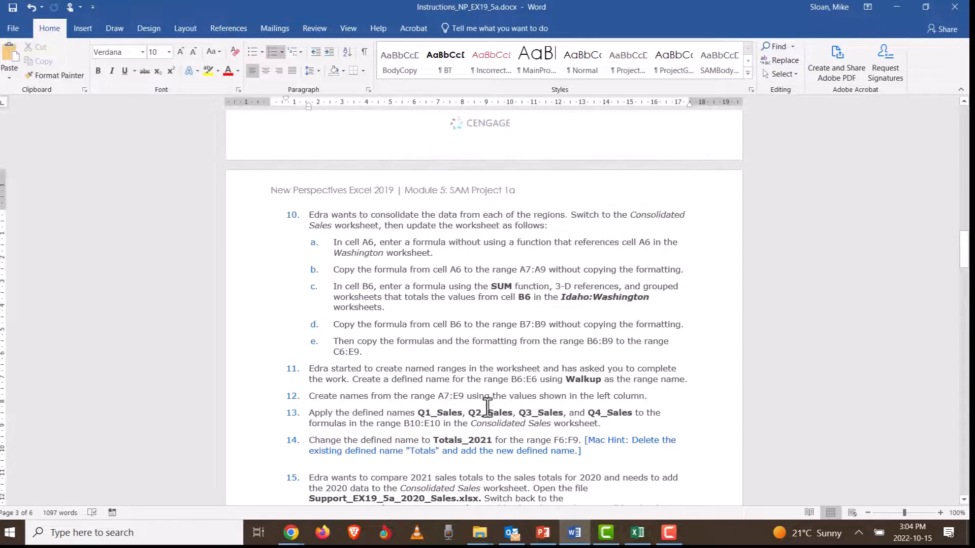
drag(307, 407, 655, 434)
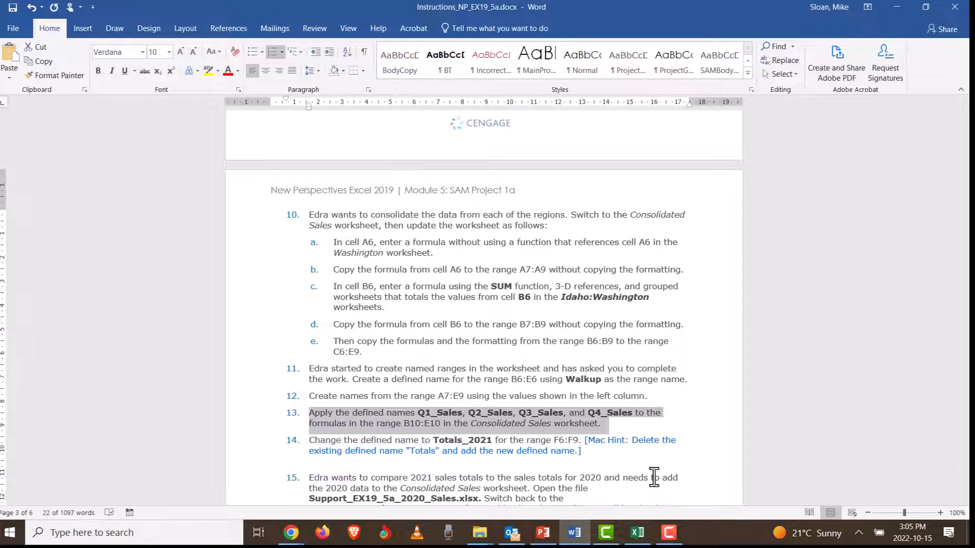
scroll(666, 446, down, 10)
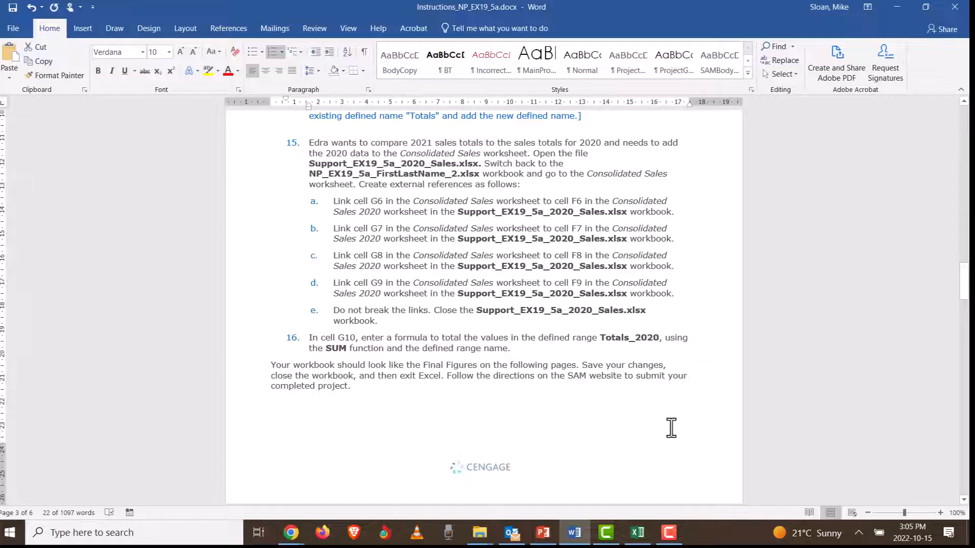
key(alt+Tab)
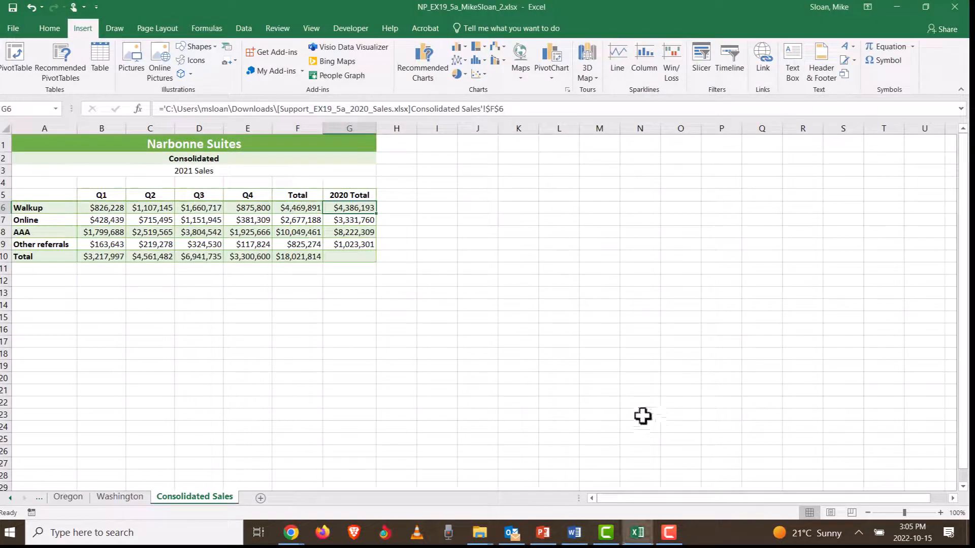
Enter a SUM formula in G10 of Consolidated Sales that totals the defined range Totals_2020
click(347, 255)
text(=um)
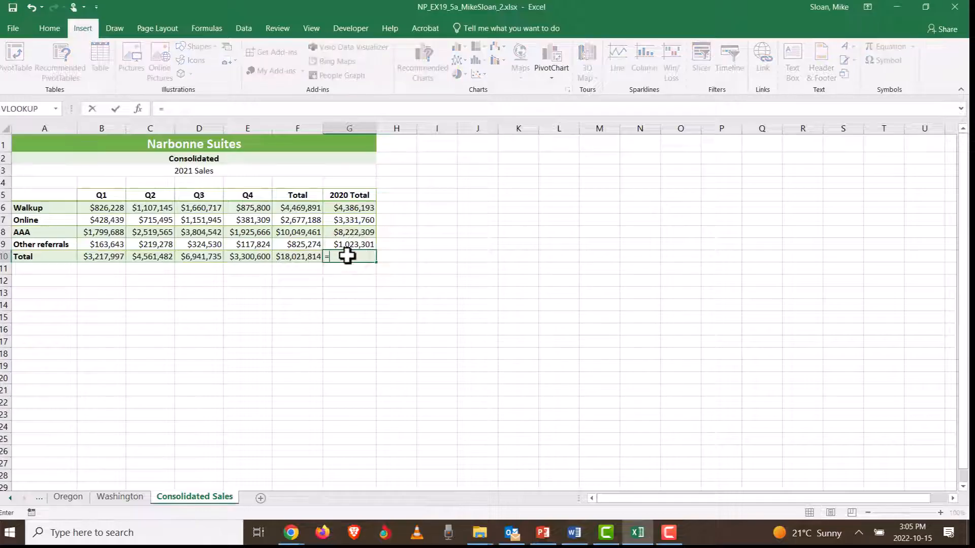
key(BackSpace)
key(BackSpace)
text(sum()
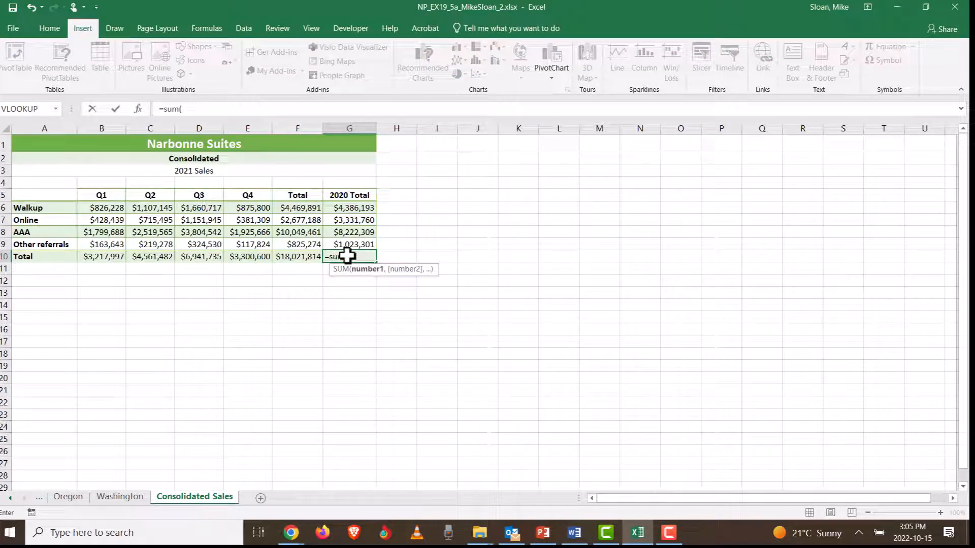
text(Tot)
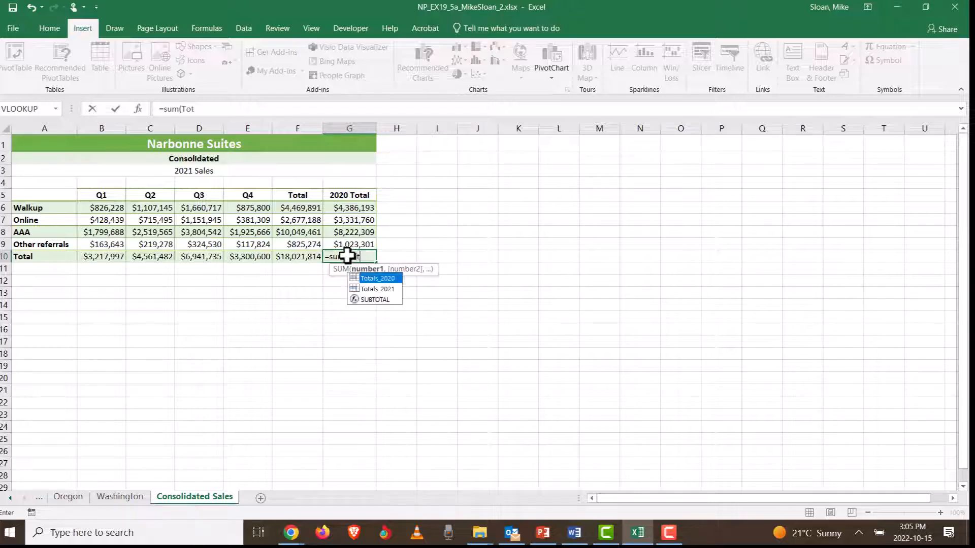
double_click(372, 279)
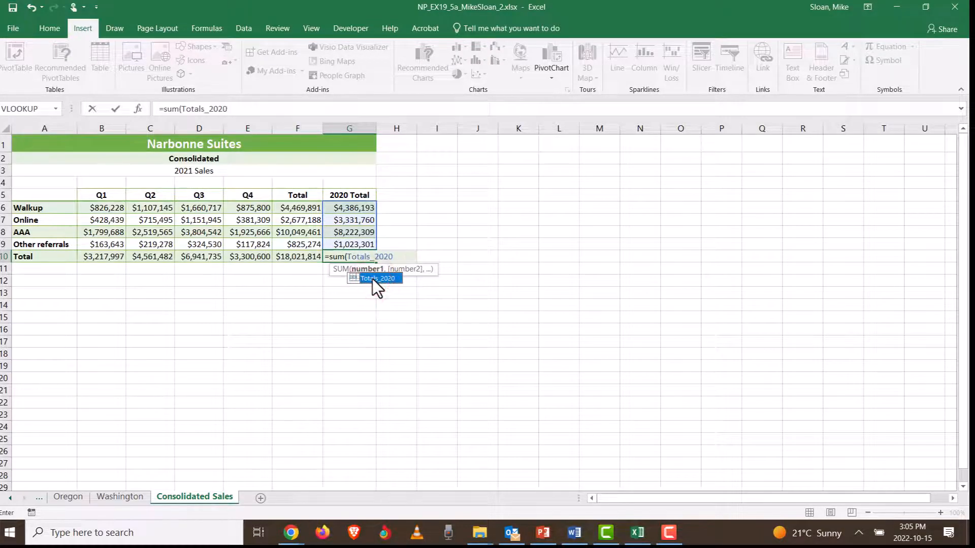
key(Return)
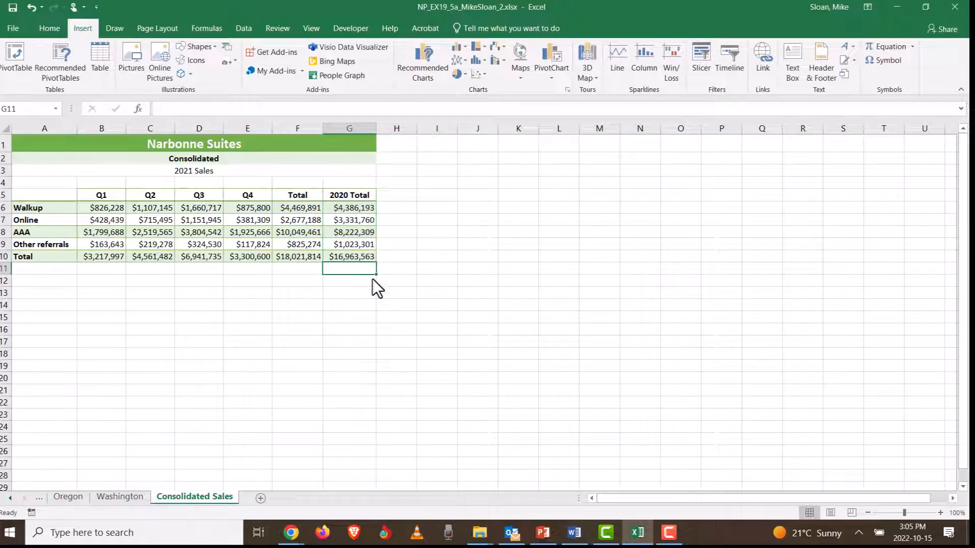
Review the SUM formulas in the Total row of Consolidated Sales, comparing G10 with the quarterly totals in C10:E10
click(338, 256)
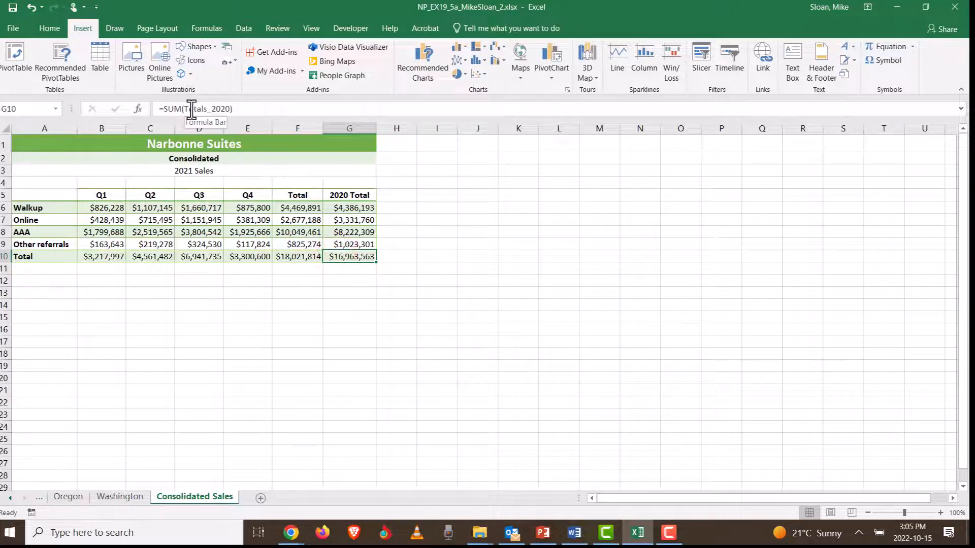
click(147, 257)
click(188, 260)
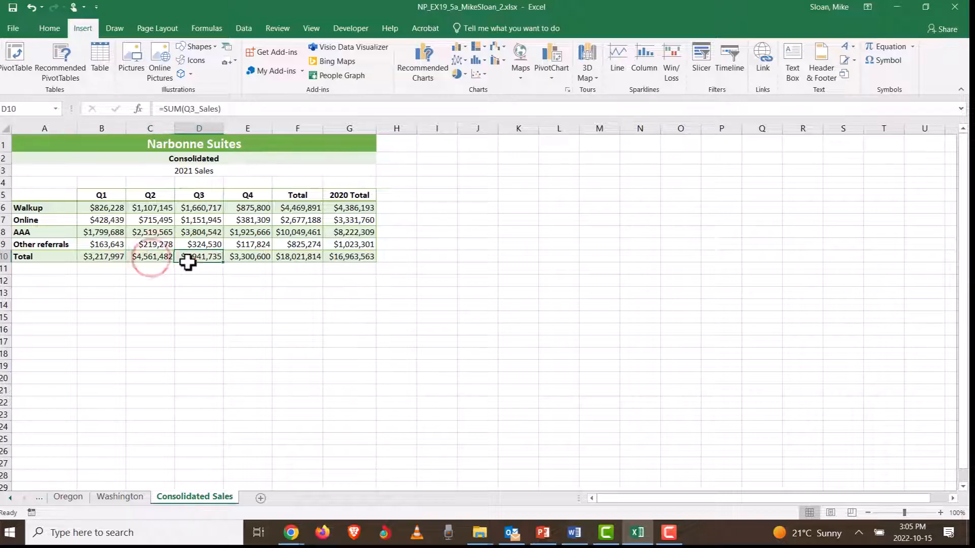
click(247, 257)
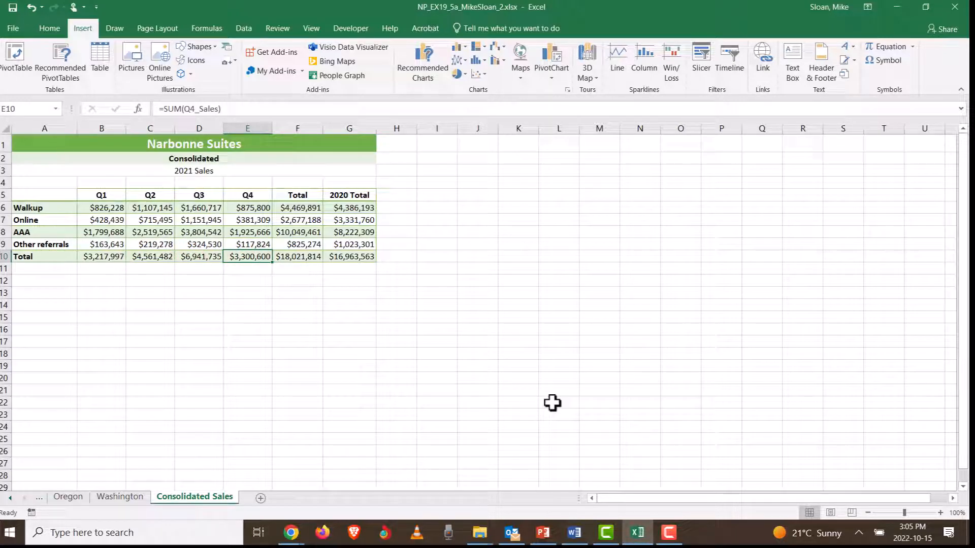
click(514, 333)
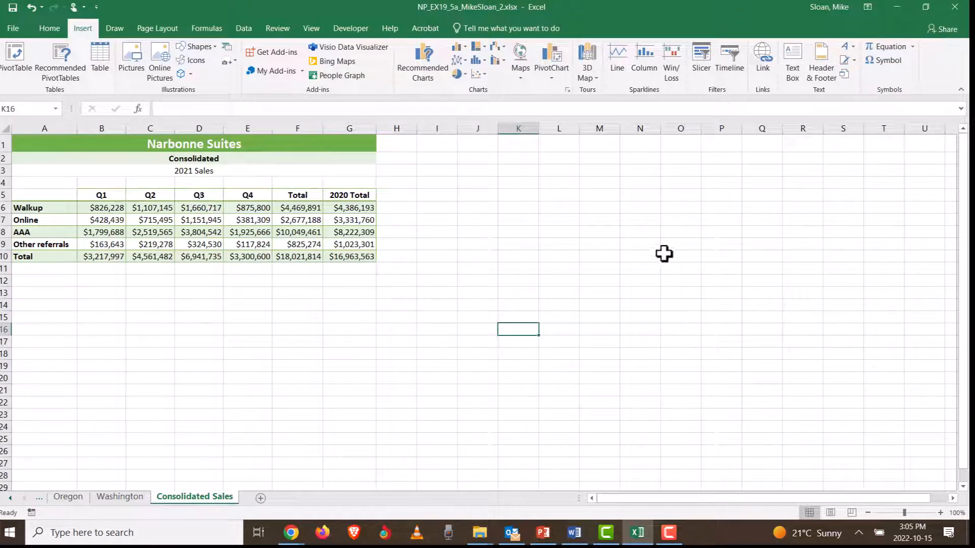
Close the project workbook and save its changes
click(955, 7)
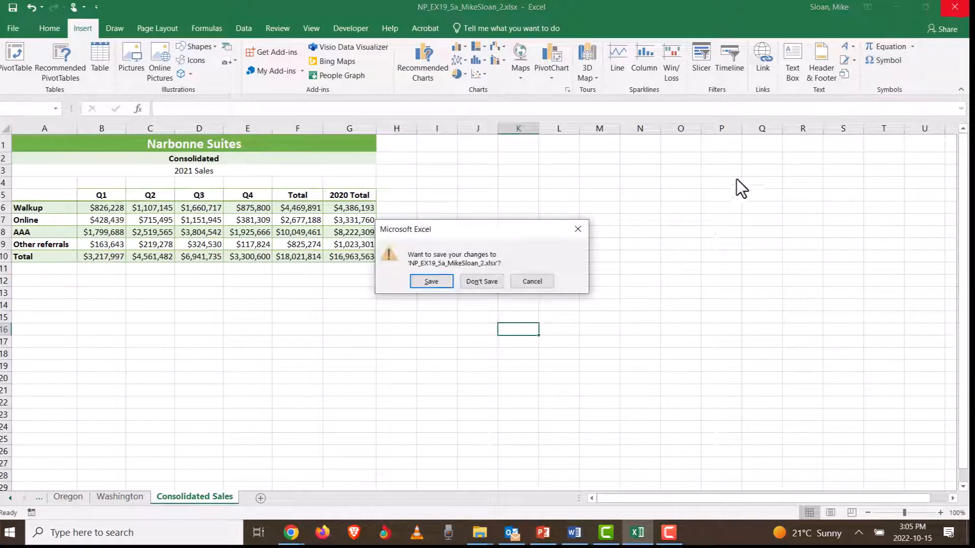
click(432, 282)
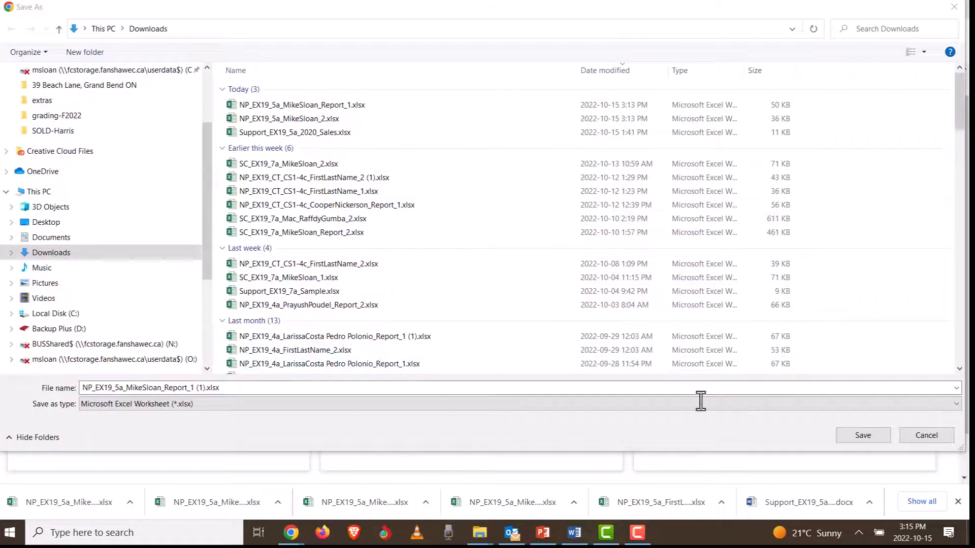
Save the graded summary report workbook to the Downloads folder and check the remaining submissions on the SAM Week 7 Case page
click(863, 435)
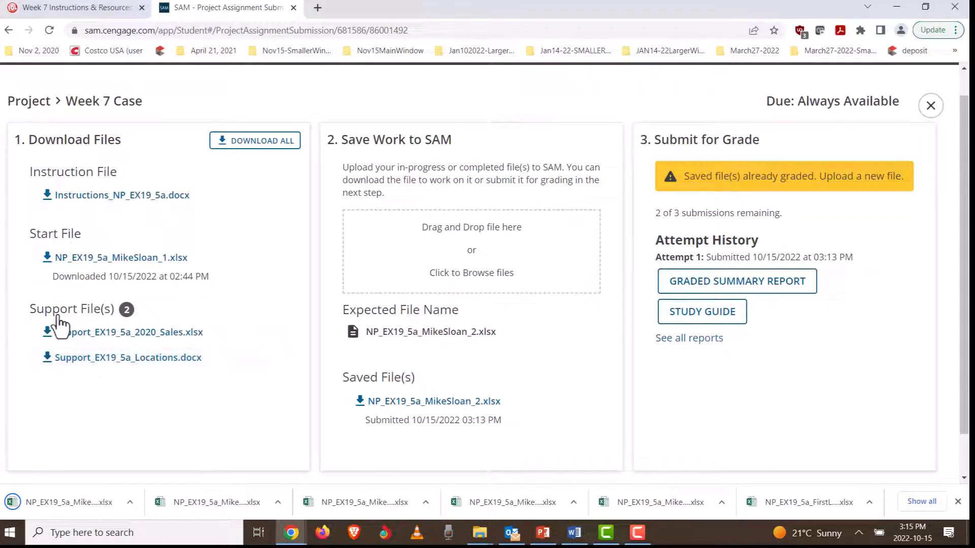
drag(796, 213, 651, 212)
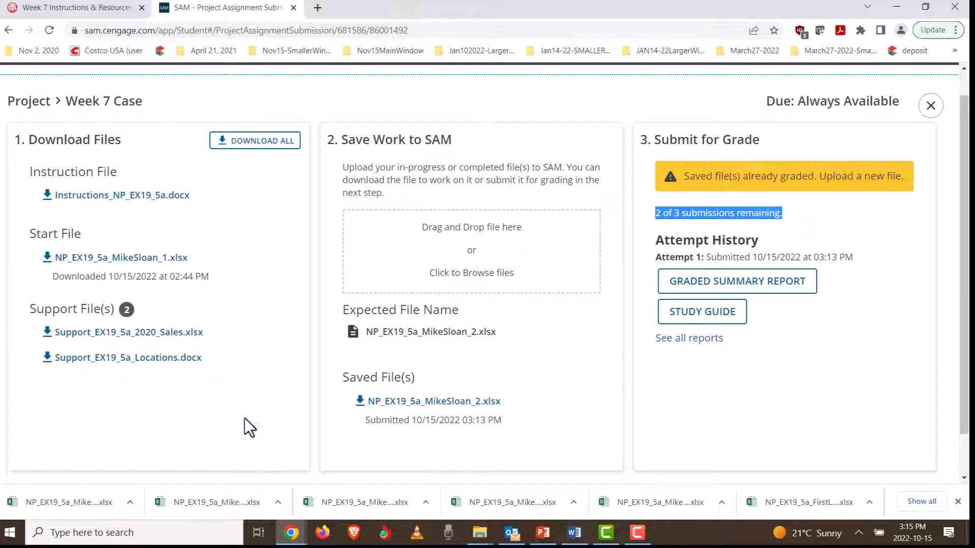
scroll(203, 297, up, 1)
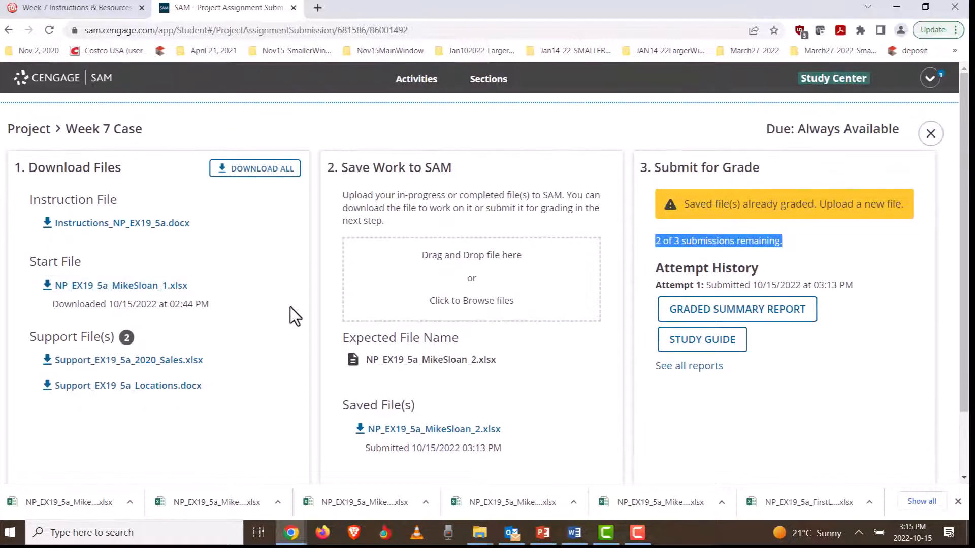
scroll(457, 305, down, 2)
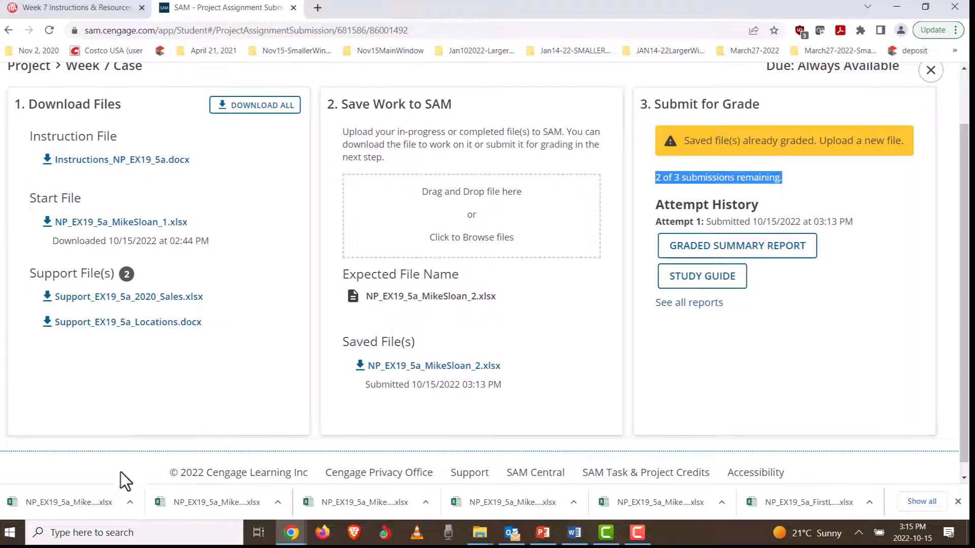
Open the downloaded graded summary report in Excel, review its overall score and per-step results, and close it
click(71, 503)
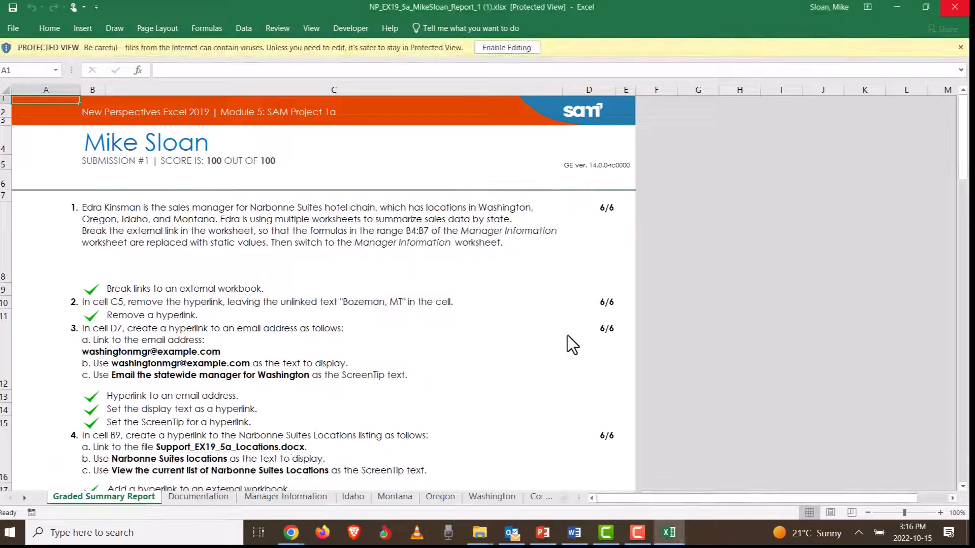
click(356, 221)
scroll(358, 228, down, 11)
scroll(457, 330, down, 10)
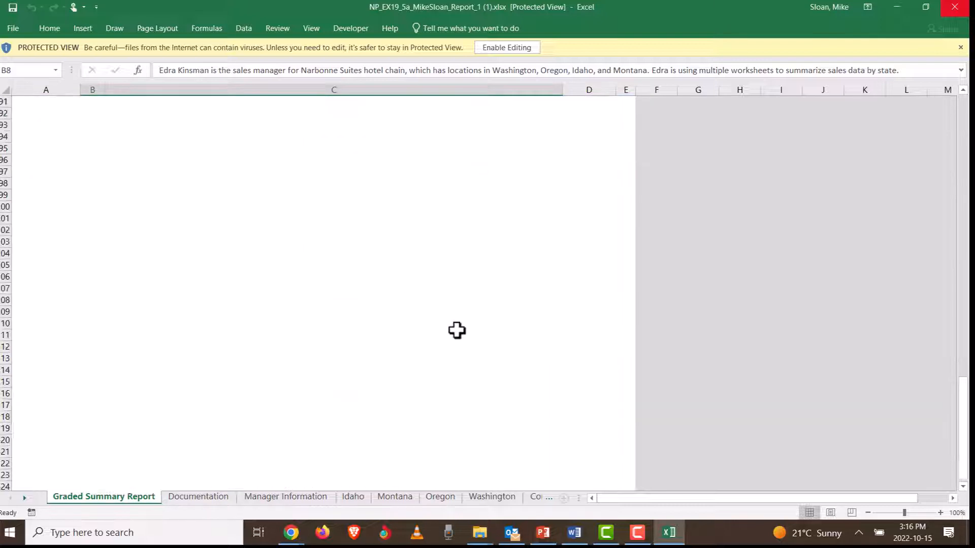
scroll(457, 331, up, 20)
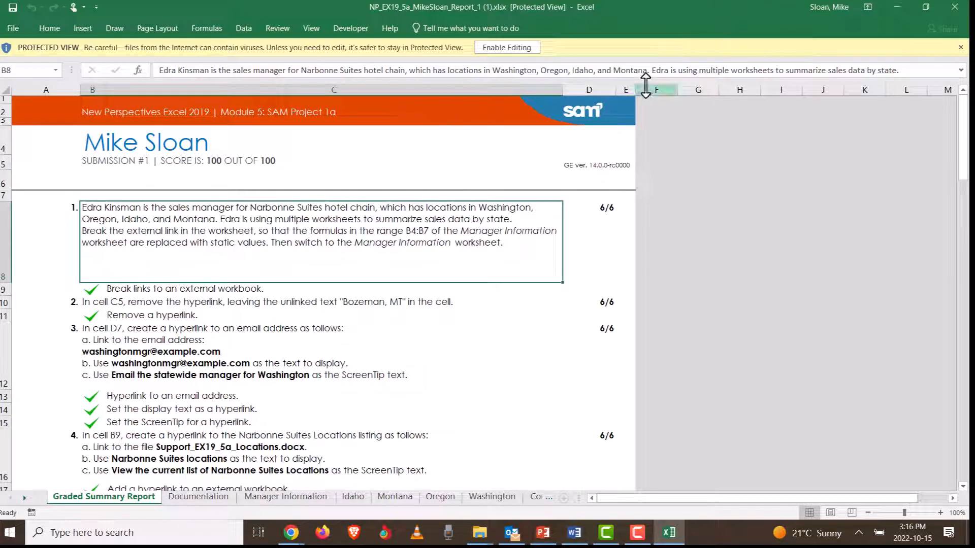
click(947, 11)
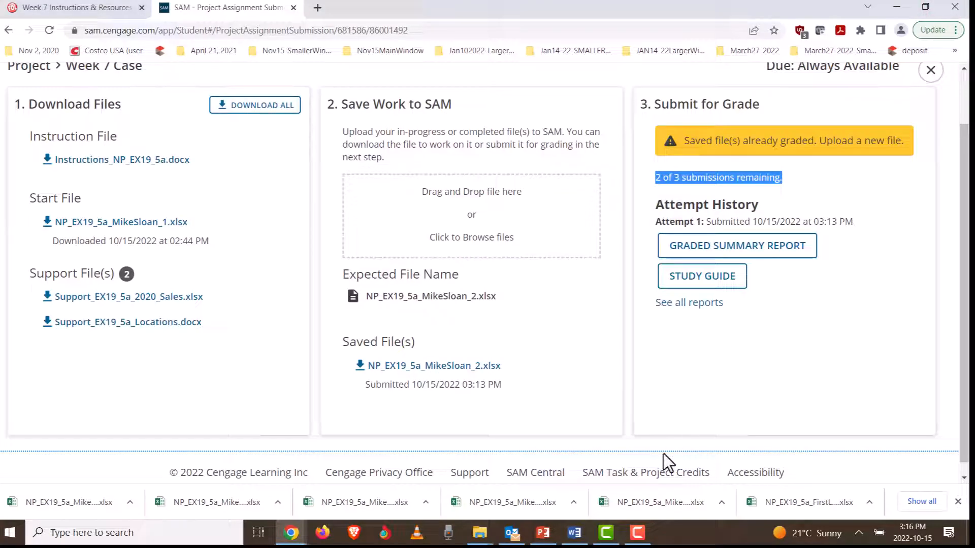
Switch to the 5-Case.pptx presentation in PowerPoint to view the Week 7 Case Demo slide
click(542, 533)
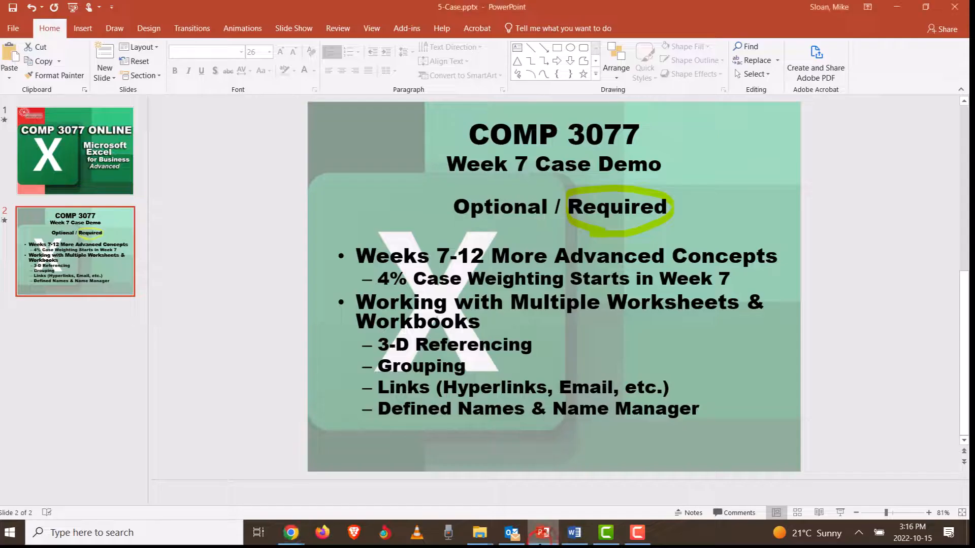